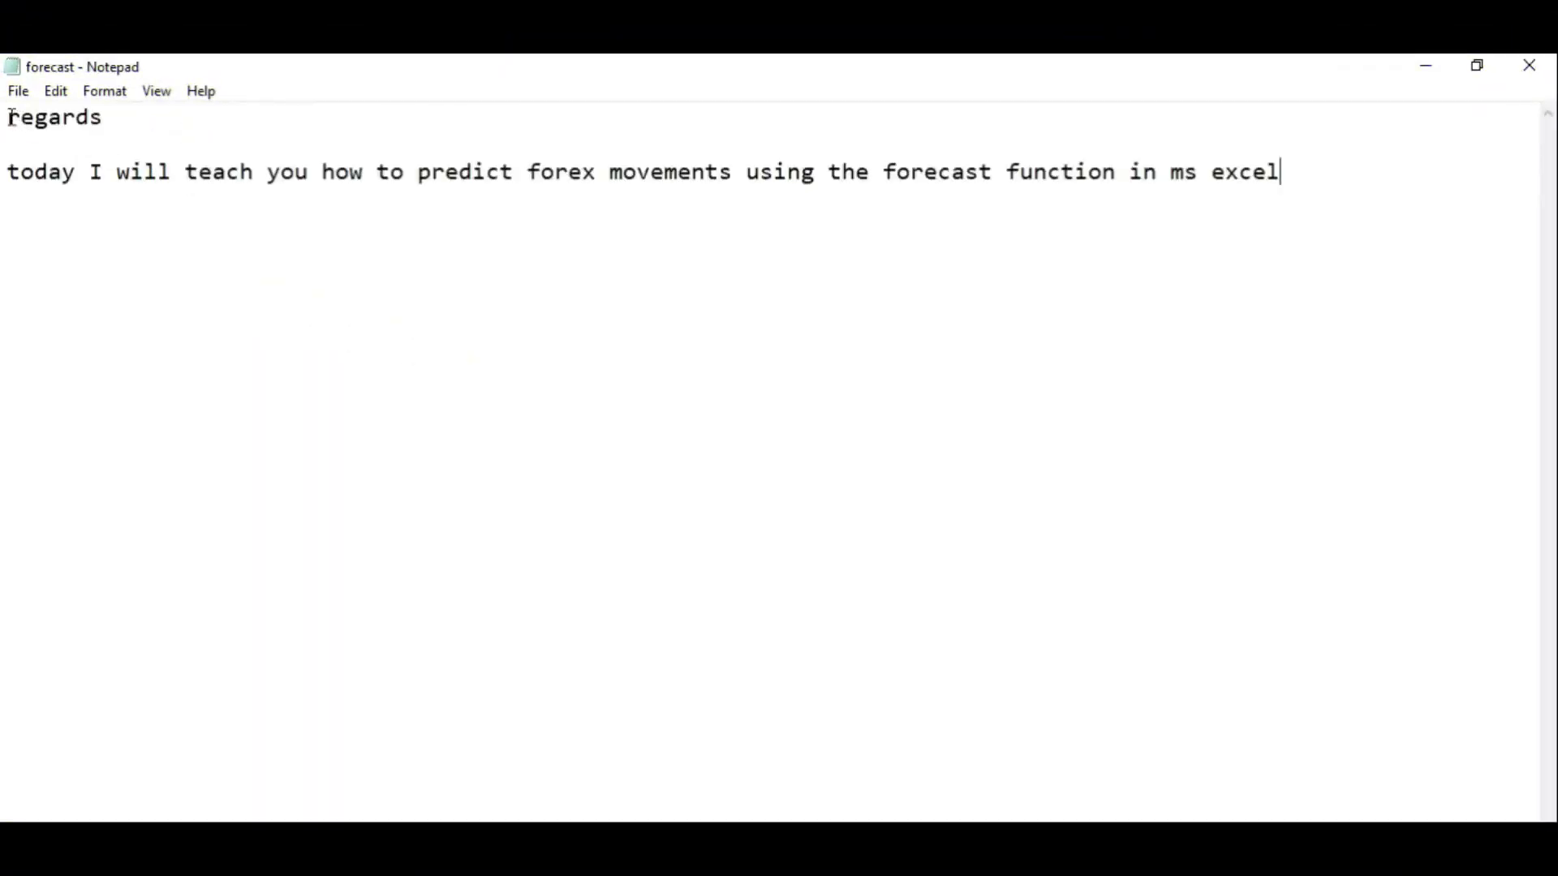
Replace the old Notepad note with a line saying MS Excel has a forecast function.
{"action": "left_click_drag", "start_coordinate": [8, 117], "coordinate": [128, 125]}
{"action": "left_click_drag", "start_coordinate": [11, 176], "coordinate": [973, 192]}
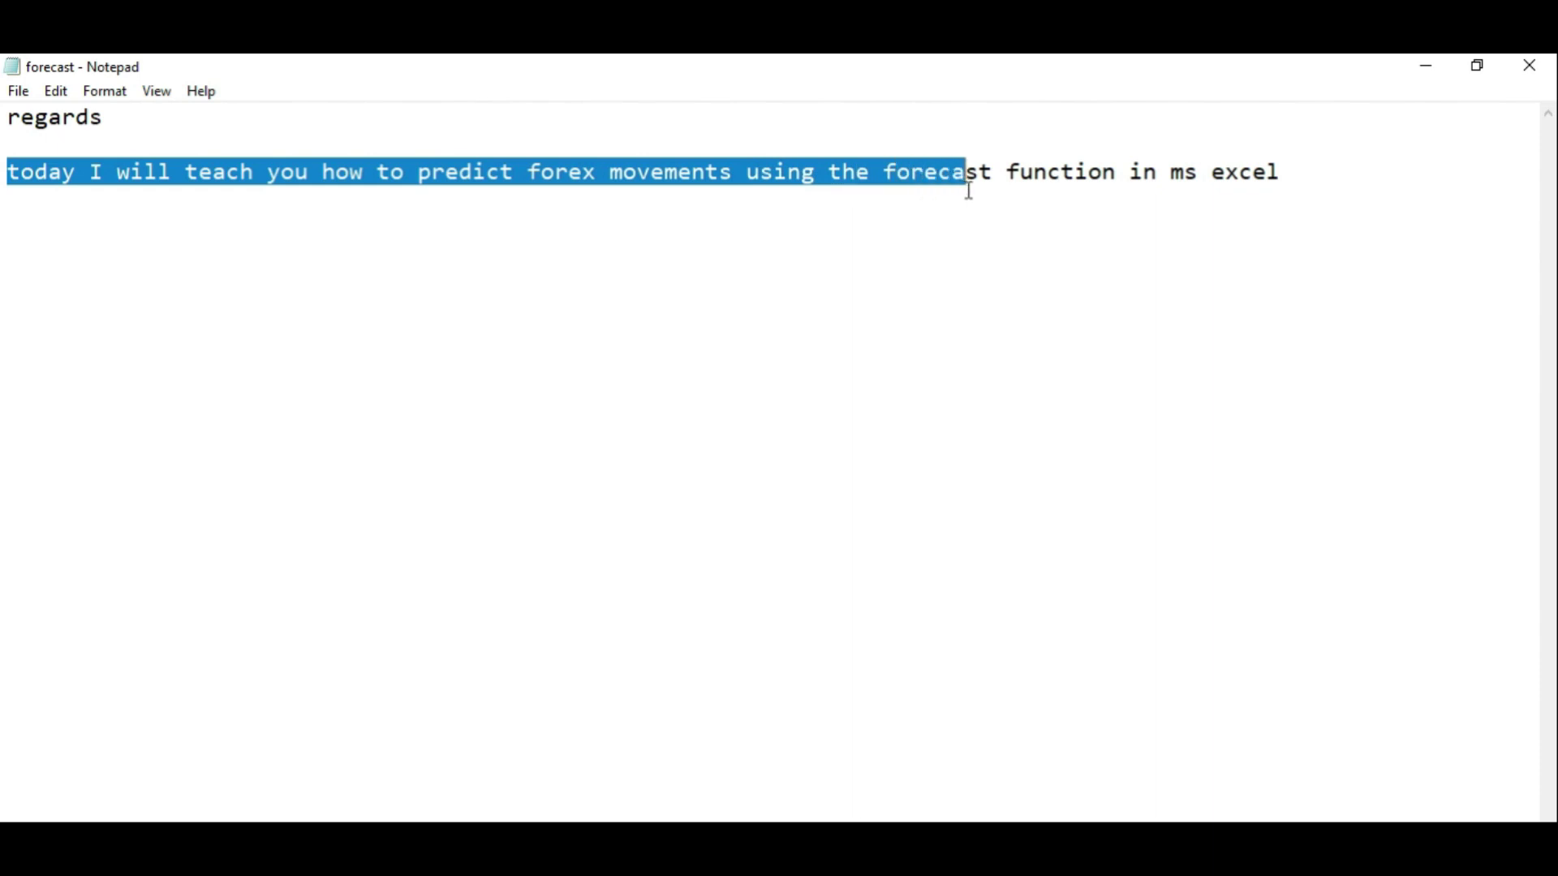
{"action": "left_click_drag", "start_coordinate": [973, 192], "coordinate": [1210, 438]}
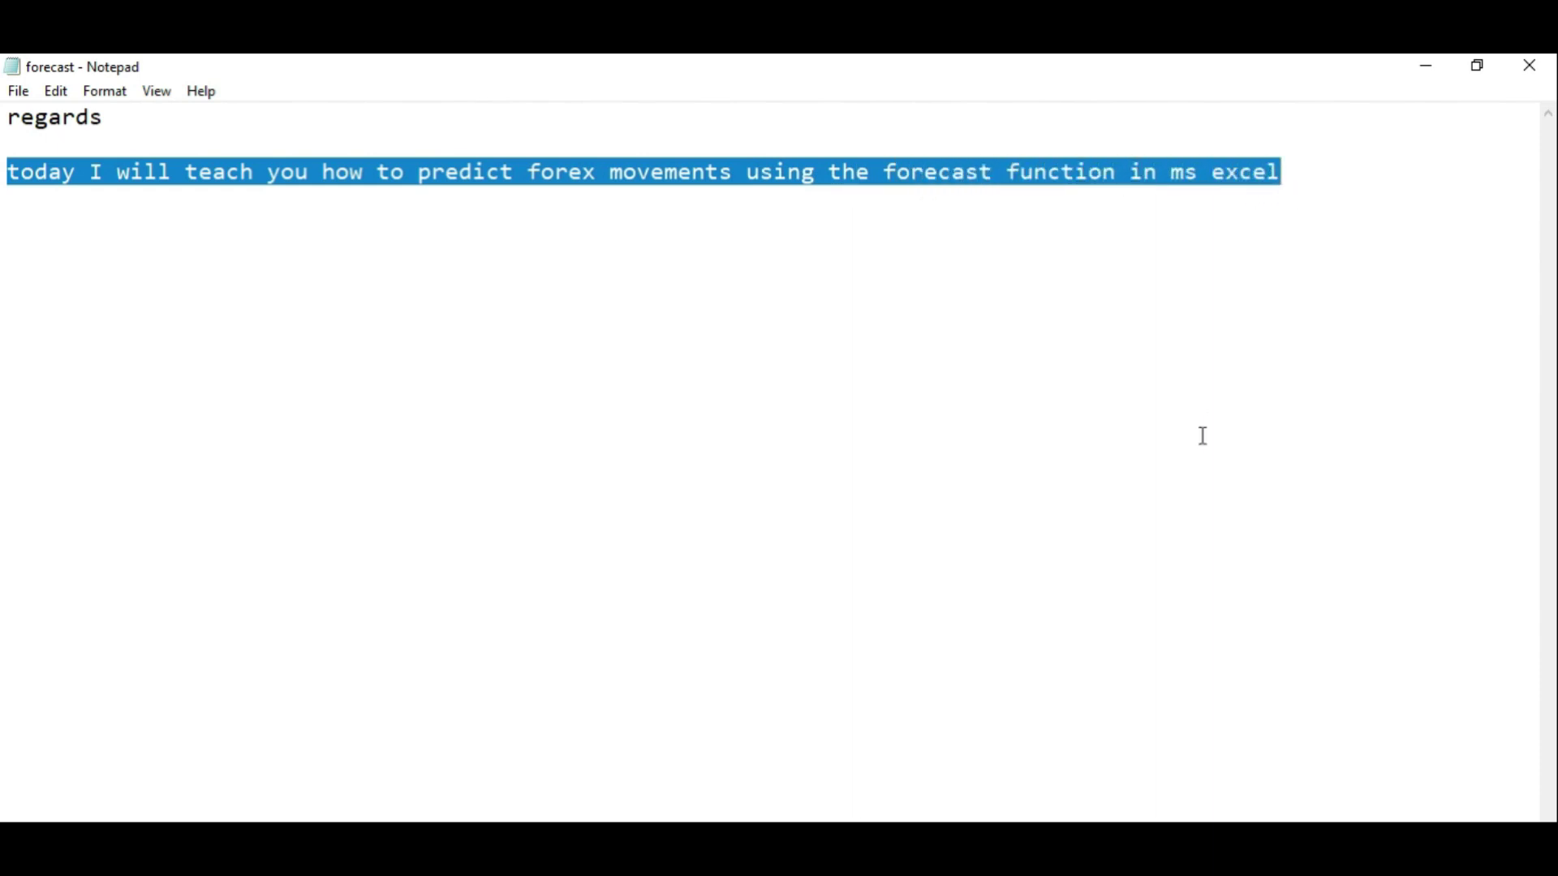
{"action": "mouse_move", "coordinate": [860, 505]}
{"action": "left_mouse_down"}
{"action": "mouse_move", "coordinate": [606, 135]}
{"action": "mouse_move", "coordinate": [4, 114]}
{"action": "left_mouse_up"}
{"action": "type", "text": "ms excel has a forcast function, like the following example: (I use ms exel 216"}
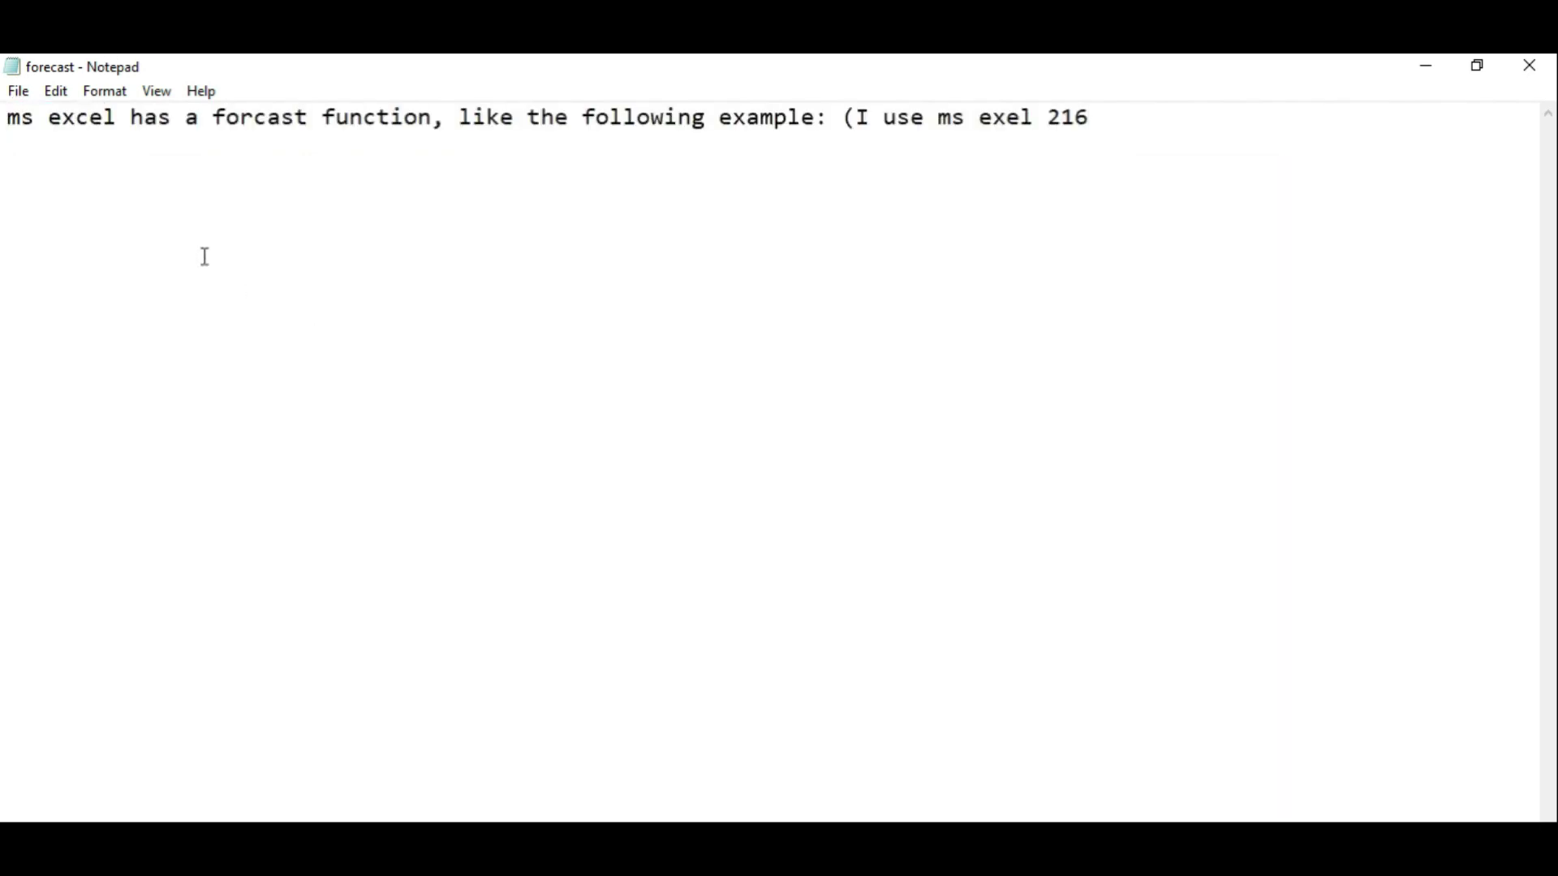
Correct '216' to '2016' so the line ends '(I use ms exel 2016)'.
{"action": "mouse_move", "coordinate": [12, 119]}
{"action": "left_mouse_down"}
{"action": "mouse_move", "coordinate": [1102, 131]}
{"action": "mouse_move", "coordinate": [1069, 122]}
{"action": "left_mouse_up"}
{"action": "type", "text": "016"}
{"action": "left_click_drag", "start_coordinate": [1150, 128], "coordinate": [2, 118]}
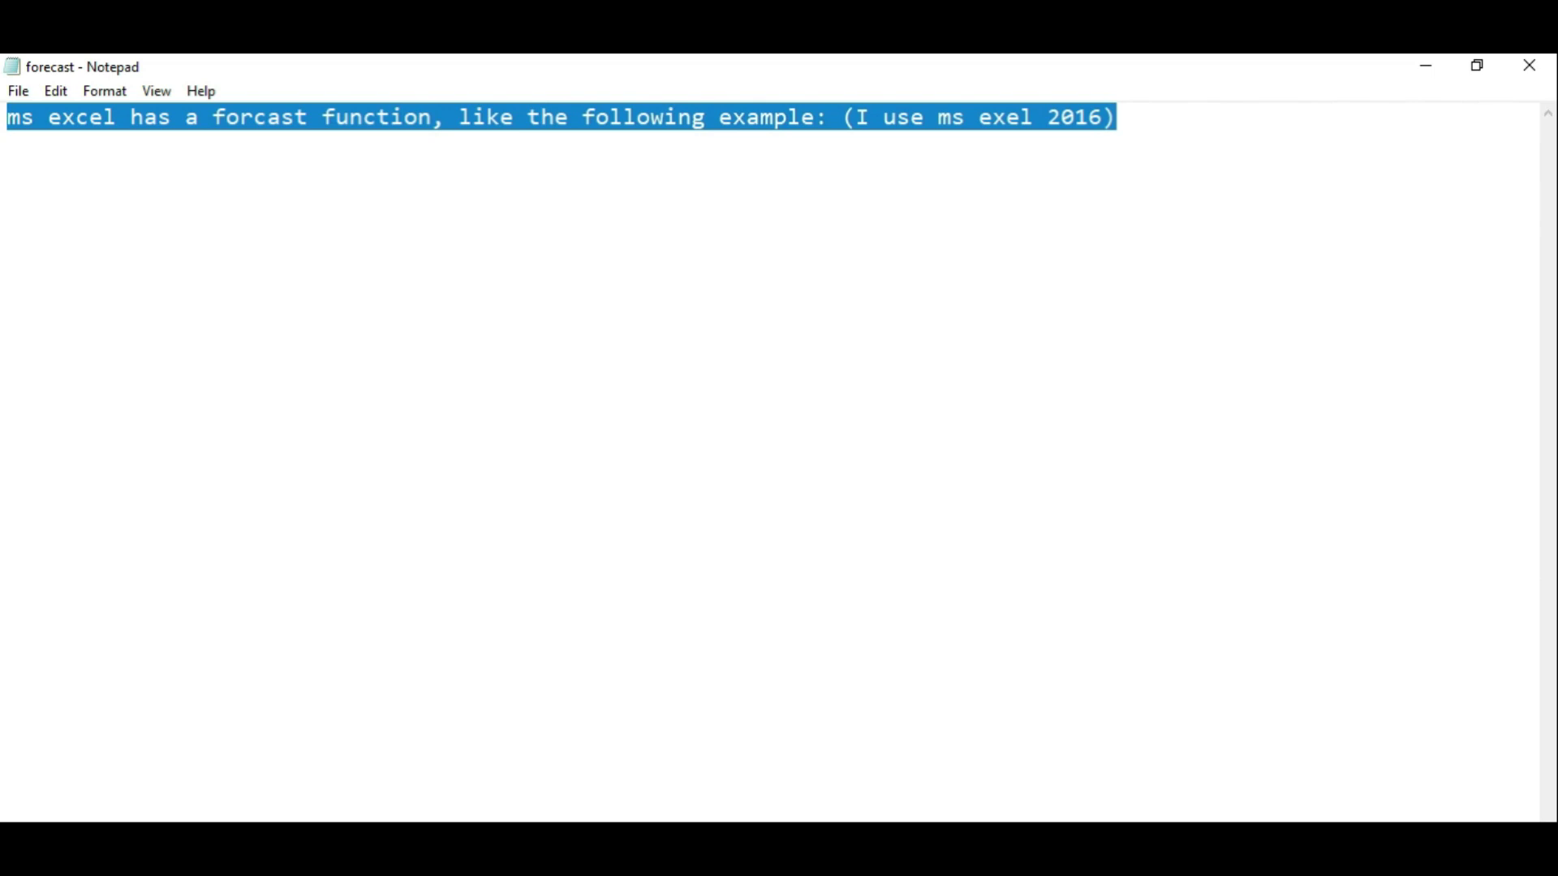
{"action": "key", "text": "alt+Tab"}
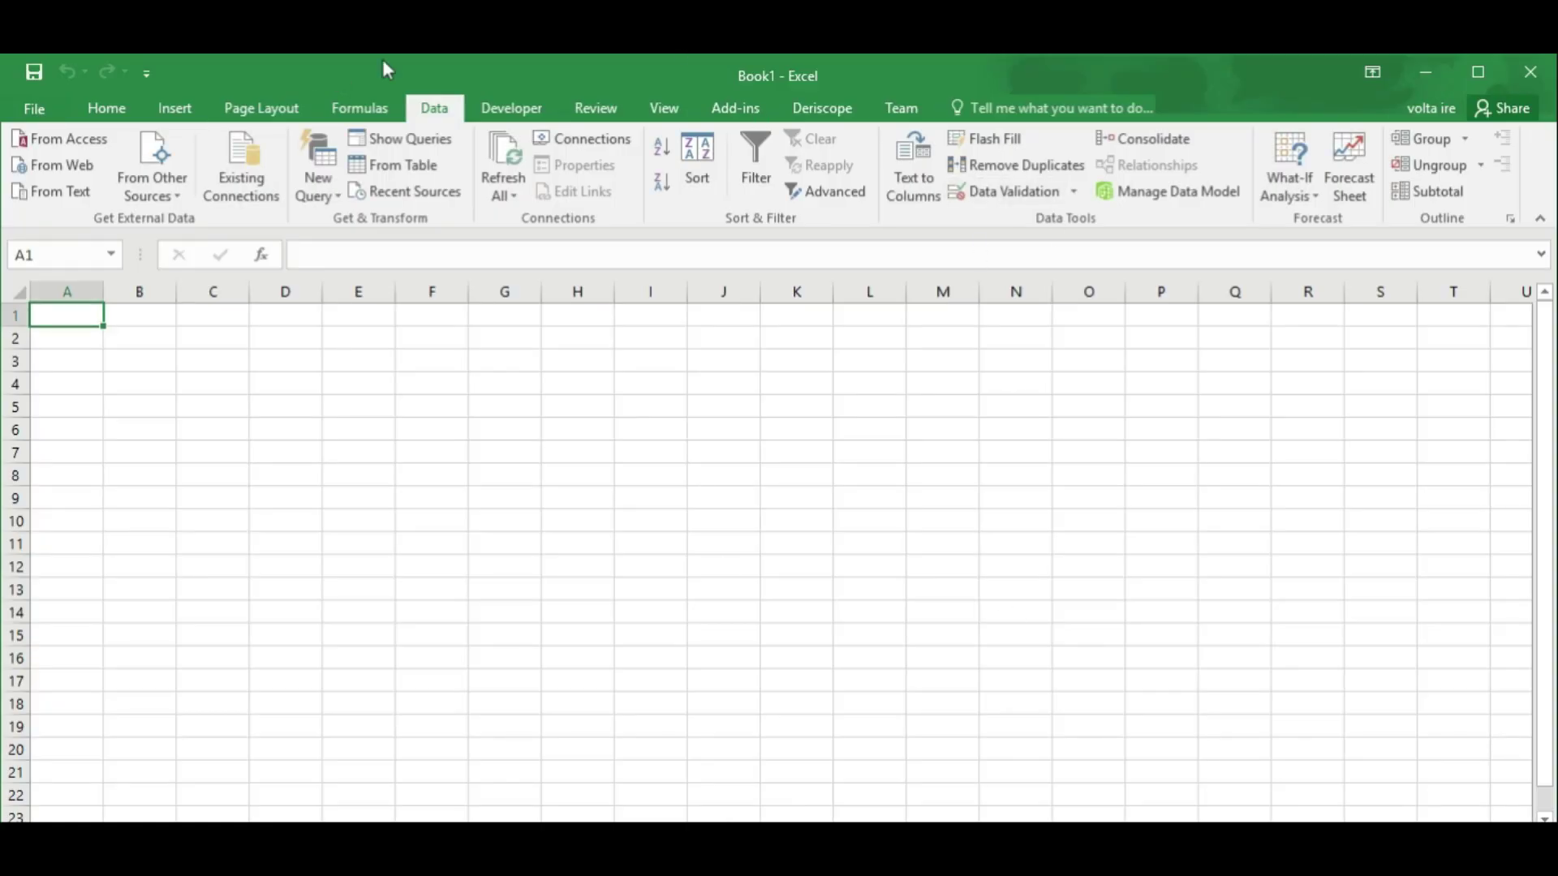
Start a Forecast Sheet on the empty workbook, cancel it, and pin the Data ribbon.
{"action": "double_click", "coordinate": [435, 108]}
{"action": "left_click", "coordinate": [435, 107]}
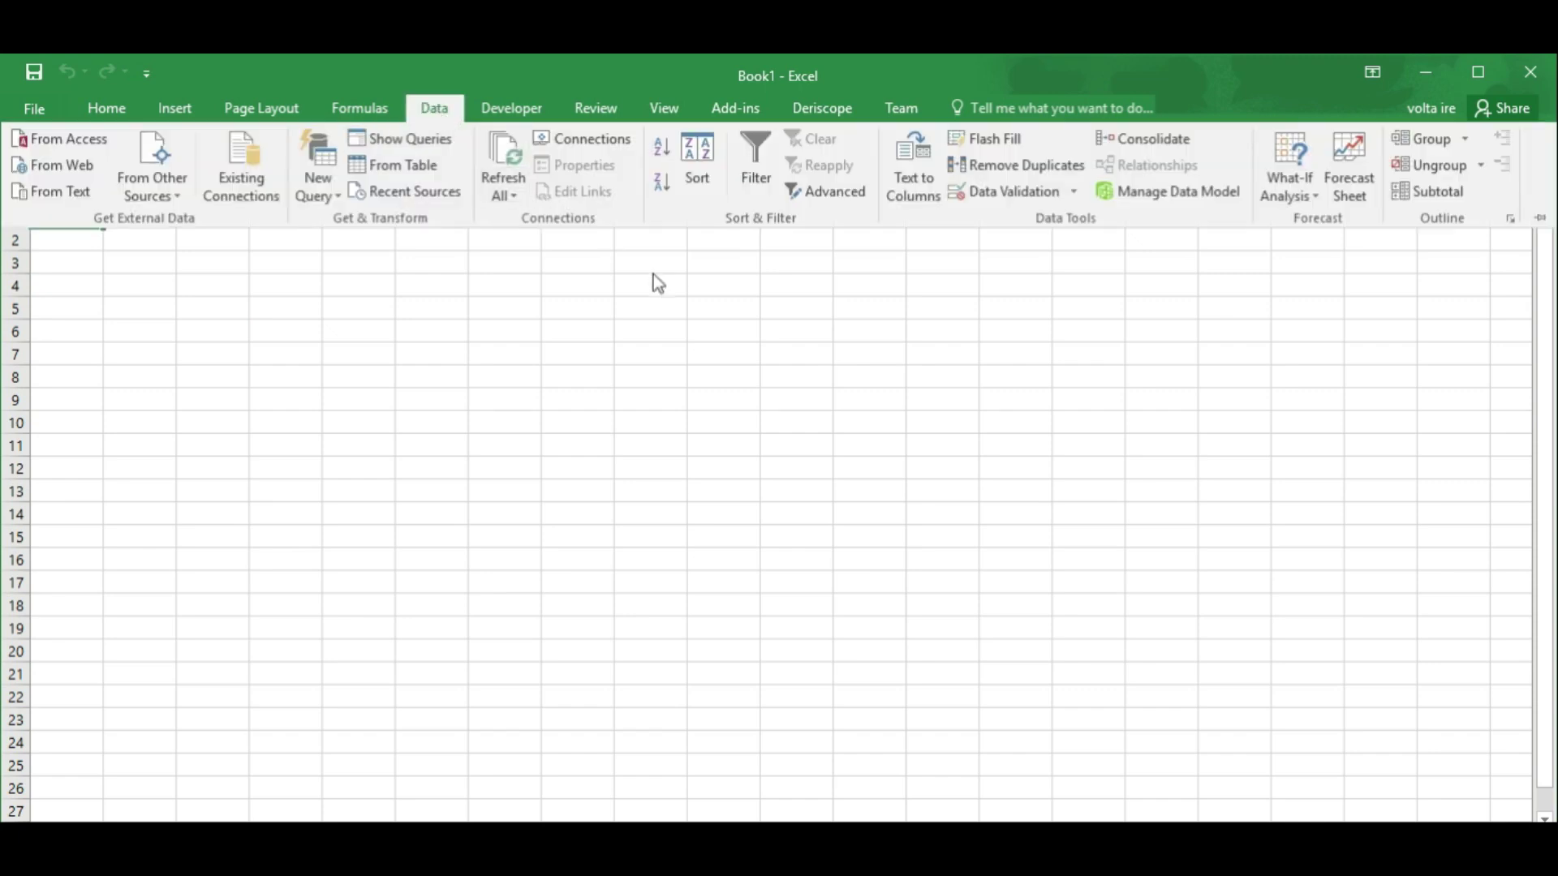
{"action": "left_click", "coordinate": [1338, 170]}
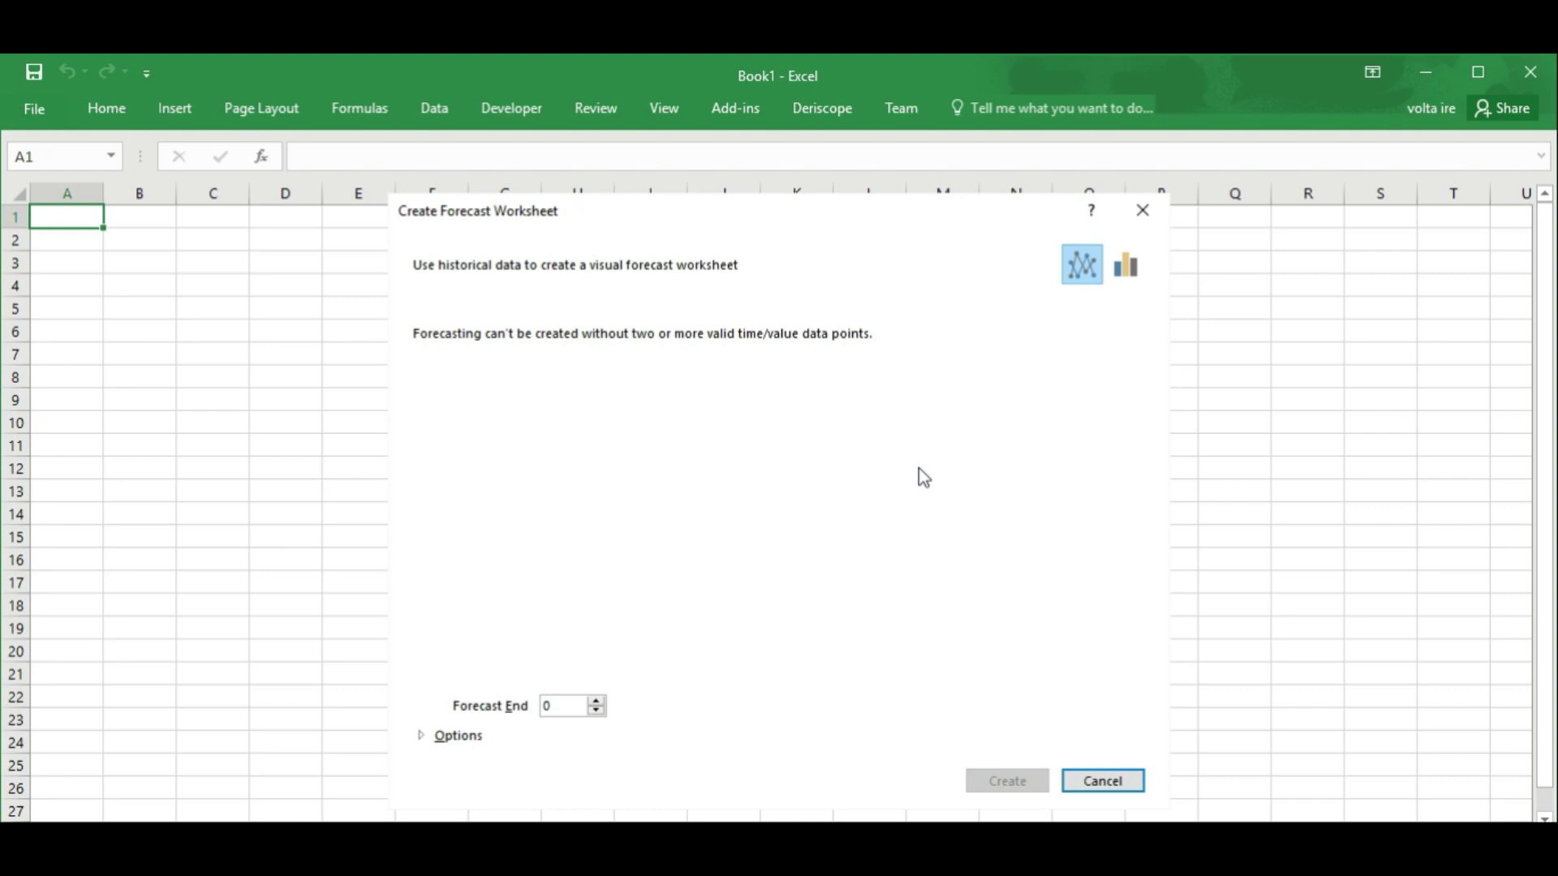
{"action": "left_click", "coordinate": [1088, 780]}
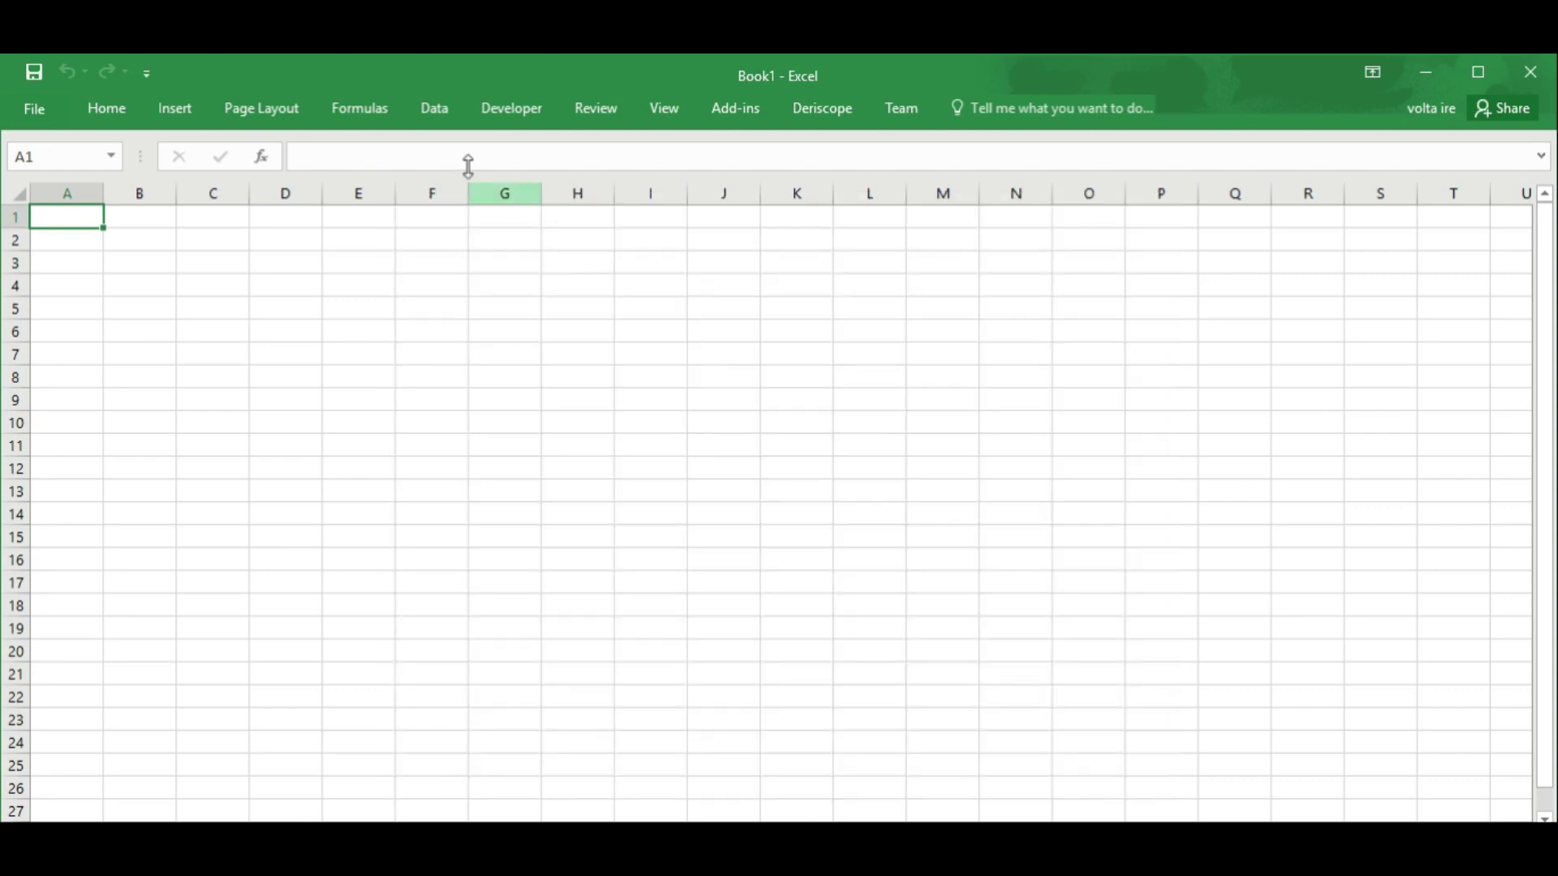
{"action": "left_click", "coordinate": [447, 115]}
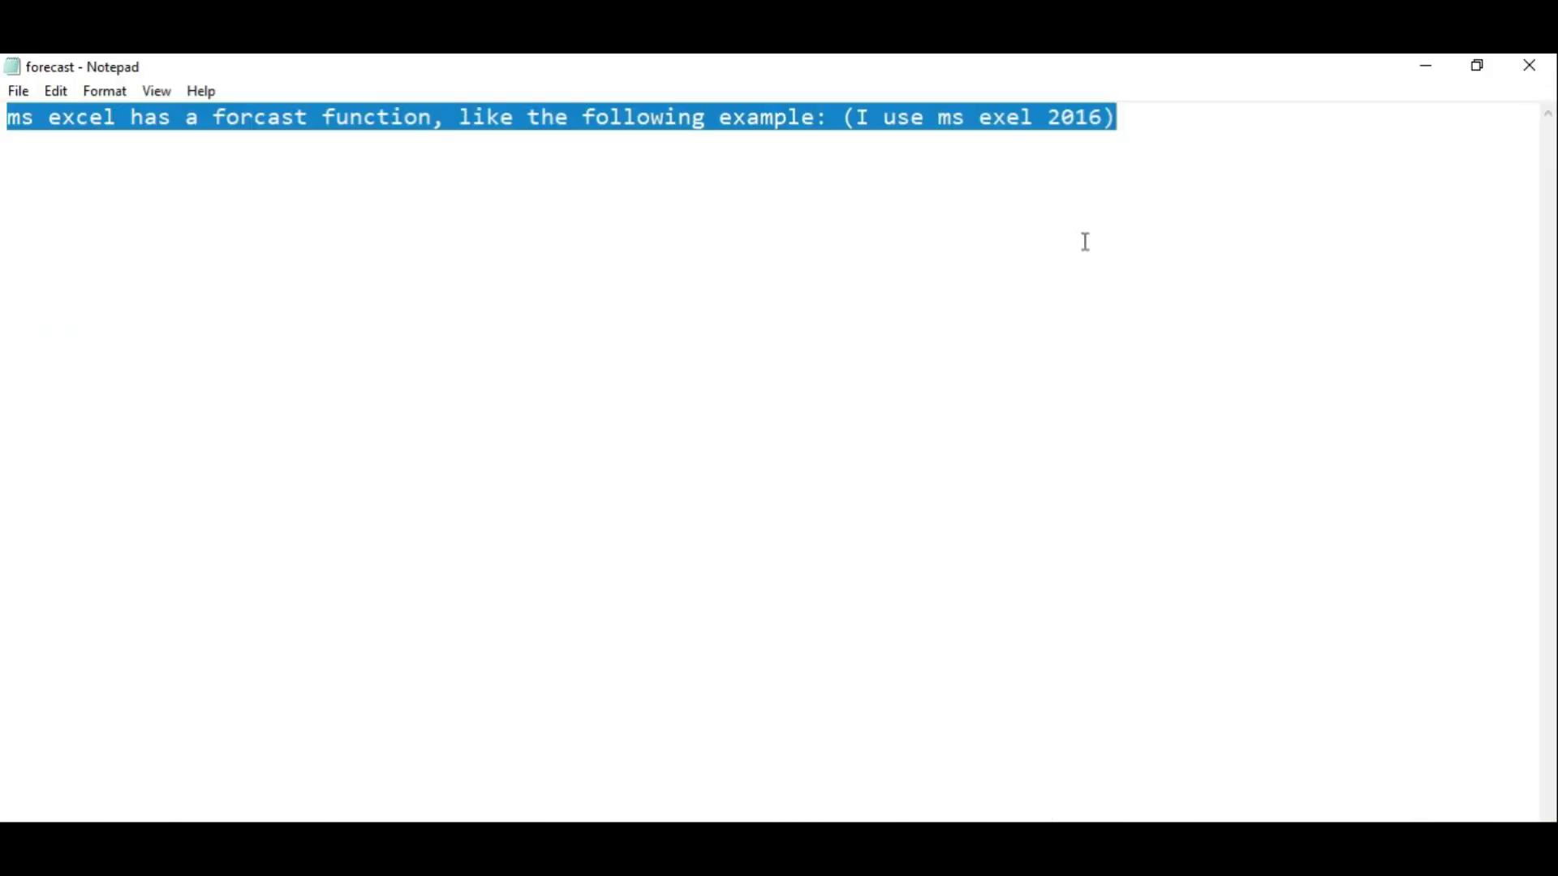
Replace the note with 'ok, i will give you an example...' and minimize Notepad to reveal Book2.
{"action": "type", "text": "ok,"}
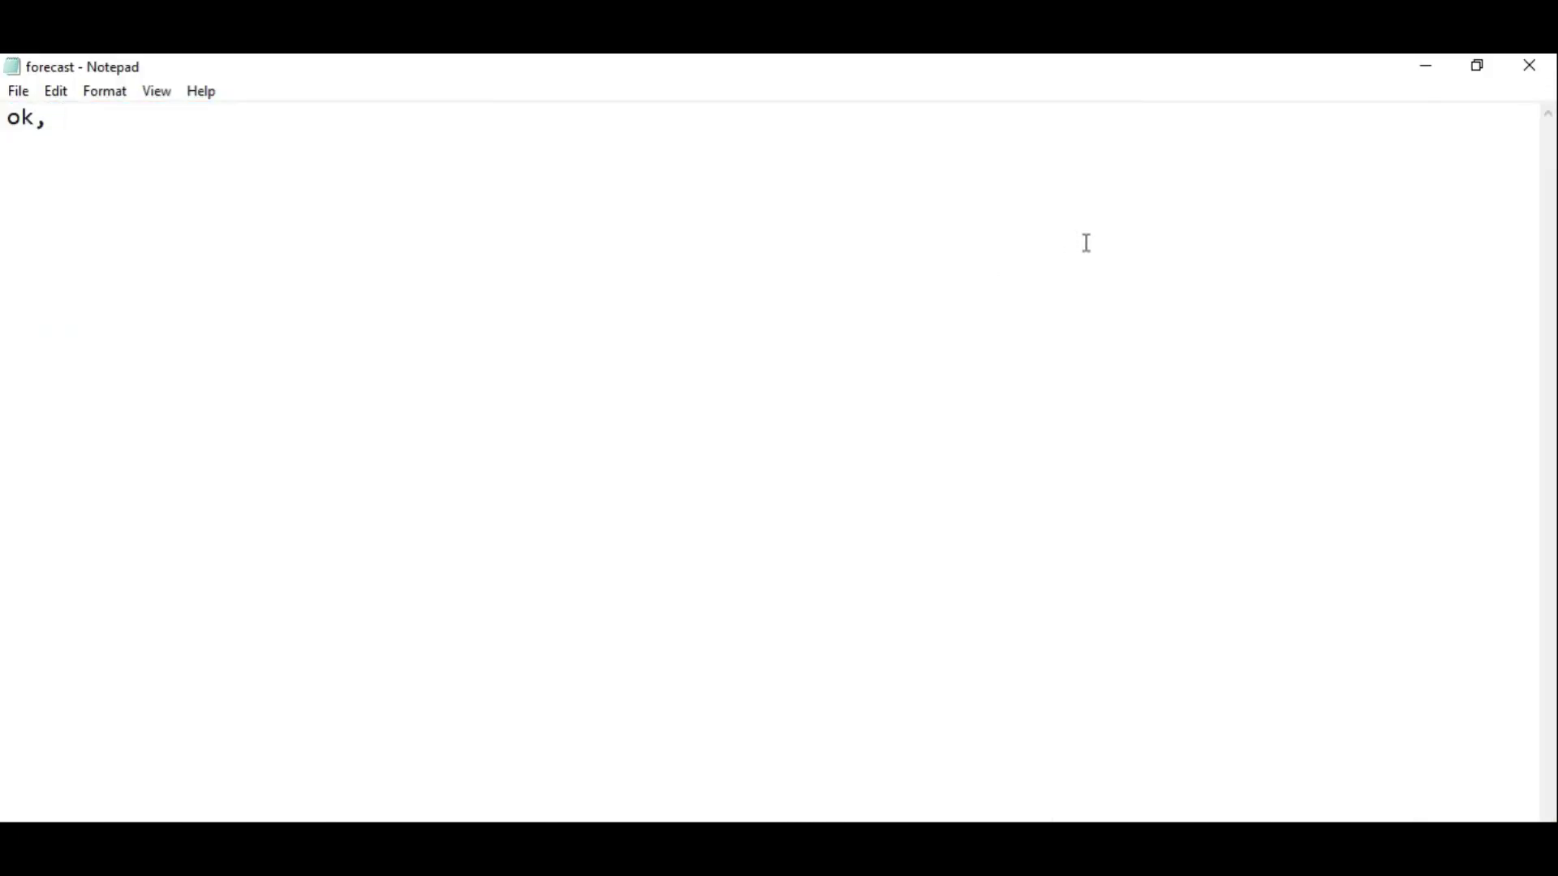
{"action": "type", "text": " i will you go"}
{"action": "key", "text": "BackSpace"}
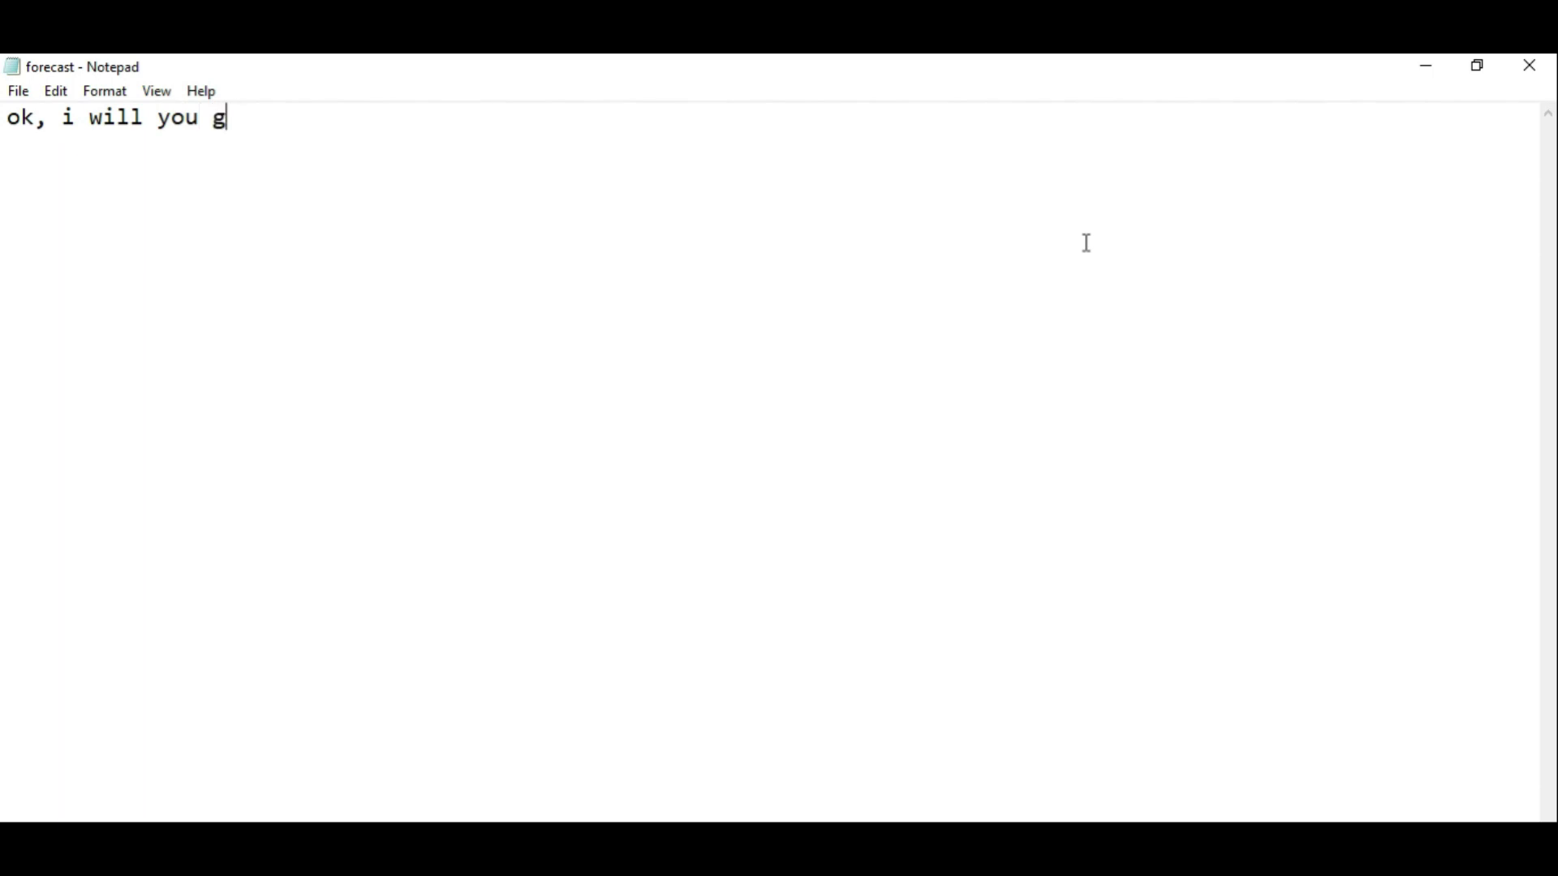
{"action": "key", "text": "BackSpace"}
{"action": "key", "text": "BackSpace"}
{"action": "key", "text": "BackSpace"}
{"action": "key", "text": "BackSpace"}
{"action": "key", "text": "BackSpace"}
{"action": "type", "text": "give you an e"}
{"action": "type", "text": "xaa"}
{"action": "key", "text": "BackSpace"}
{"action": "key", "text": "BackSpace"}
{"action": "type", "text": "amv"}
{"action": "key", "text": "BackSpace"}
{"action": "type", "text": "le..."}
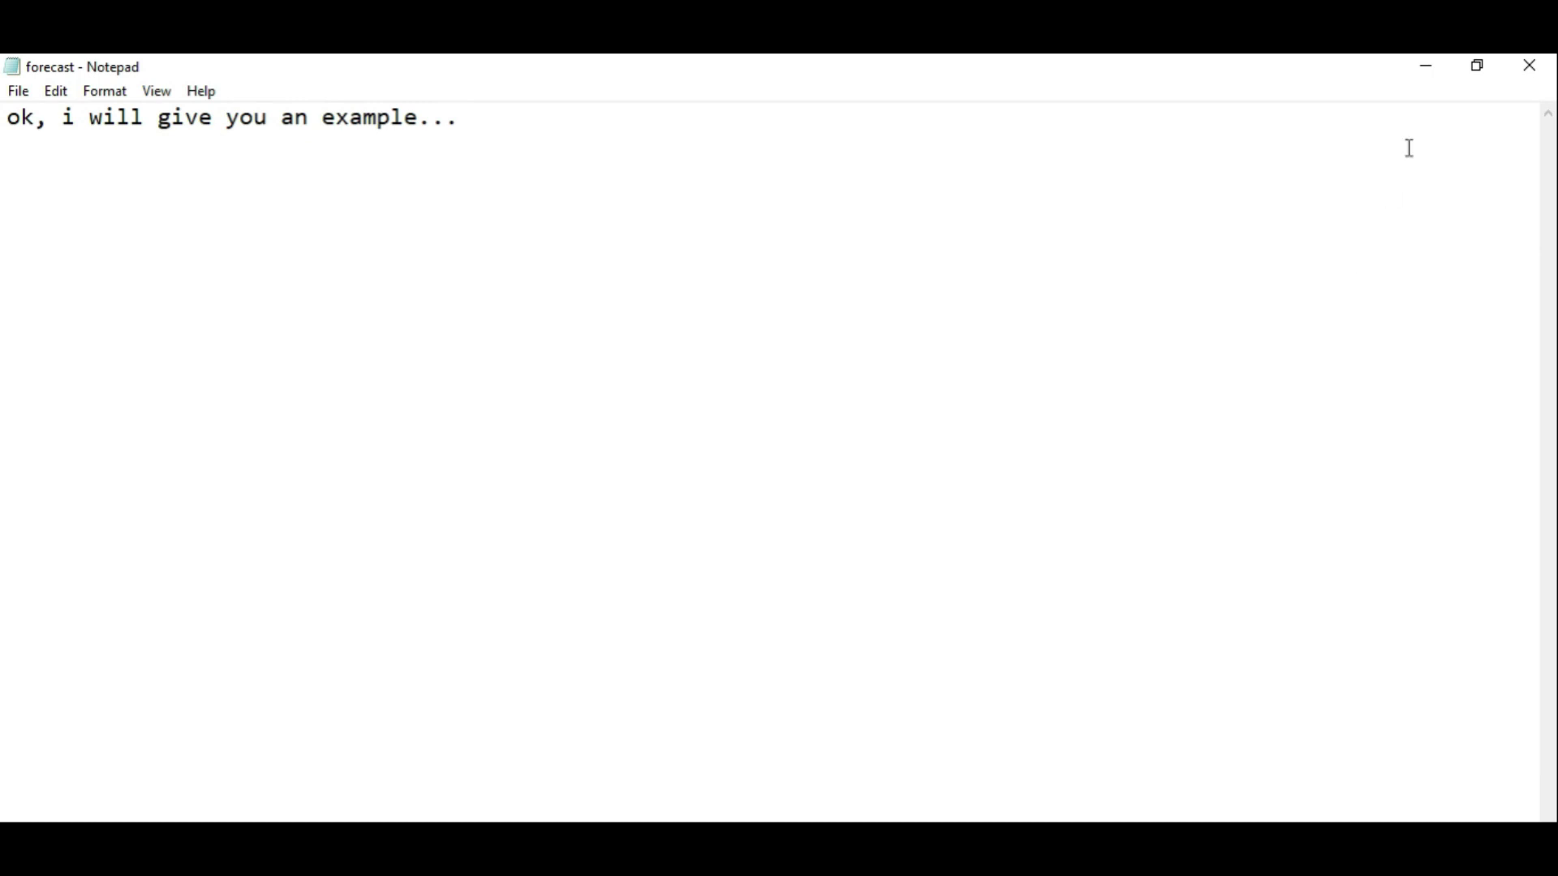
{"action": "left_click", "coordinate": [1414, 68]}
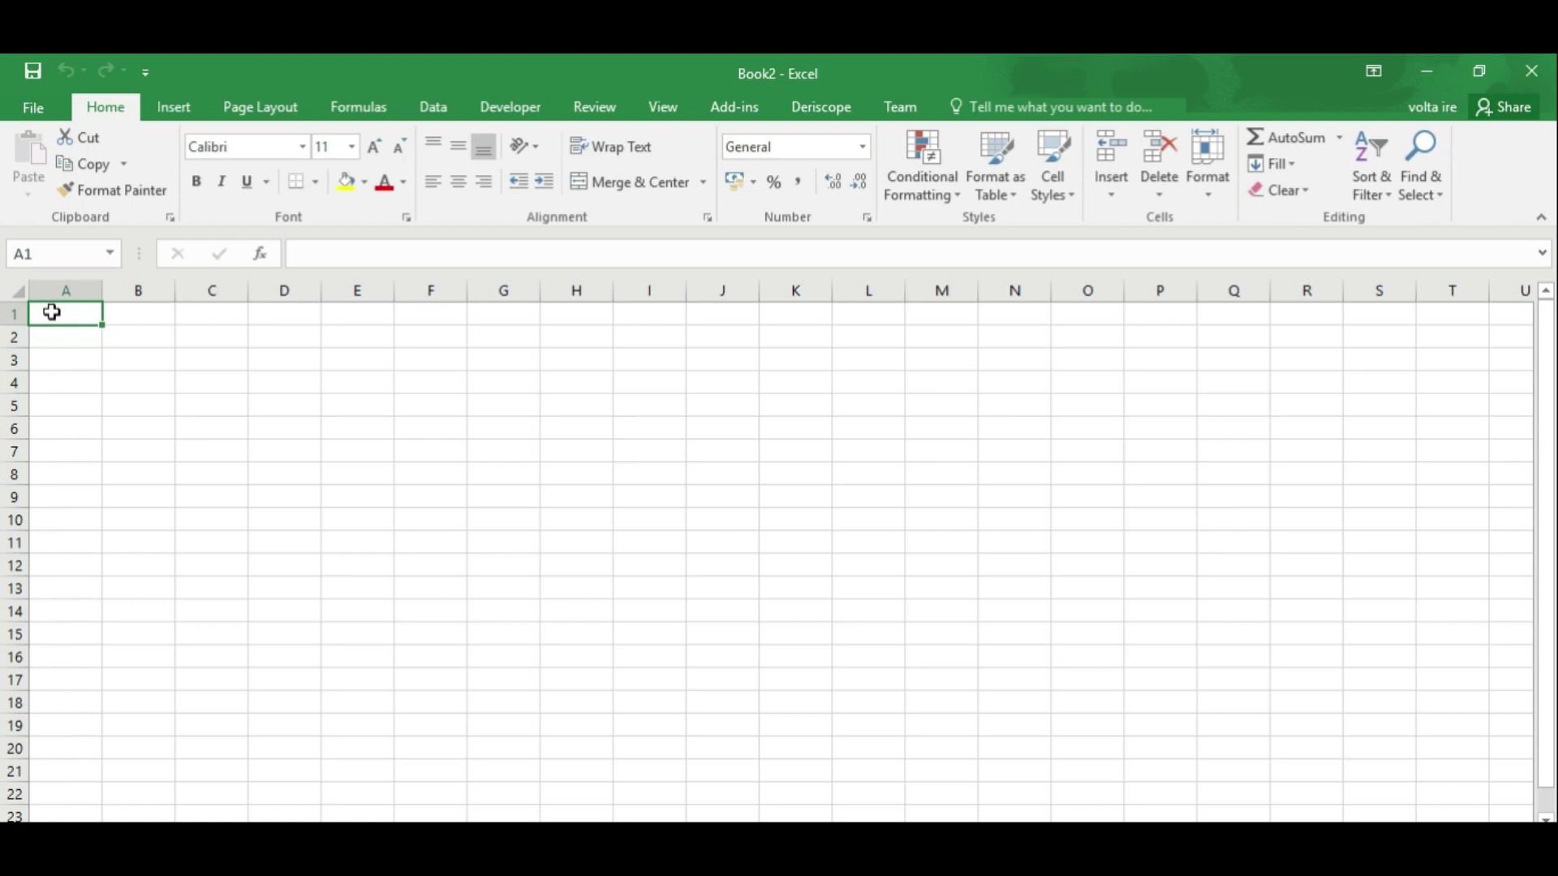
Enter 01/01/2019 in A1 and fill the dates down to 19/01/2019 in A19.
{"action": "type", "text": "1/"}
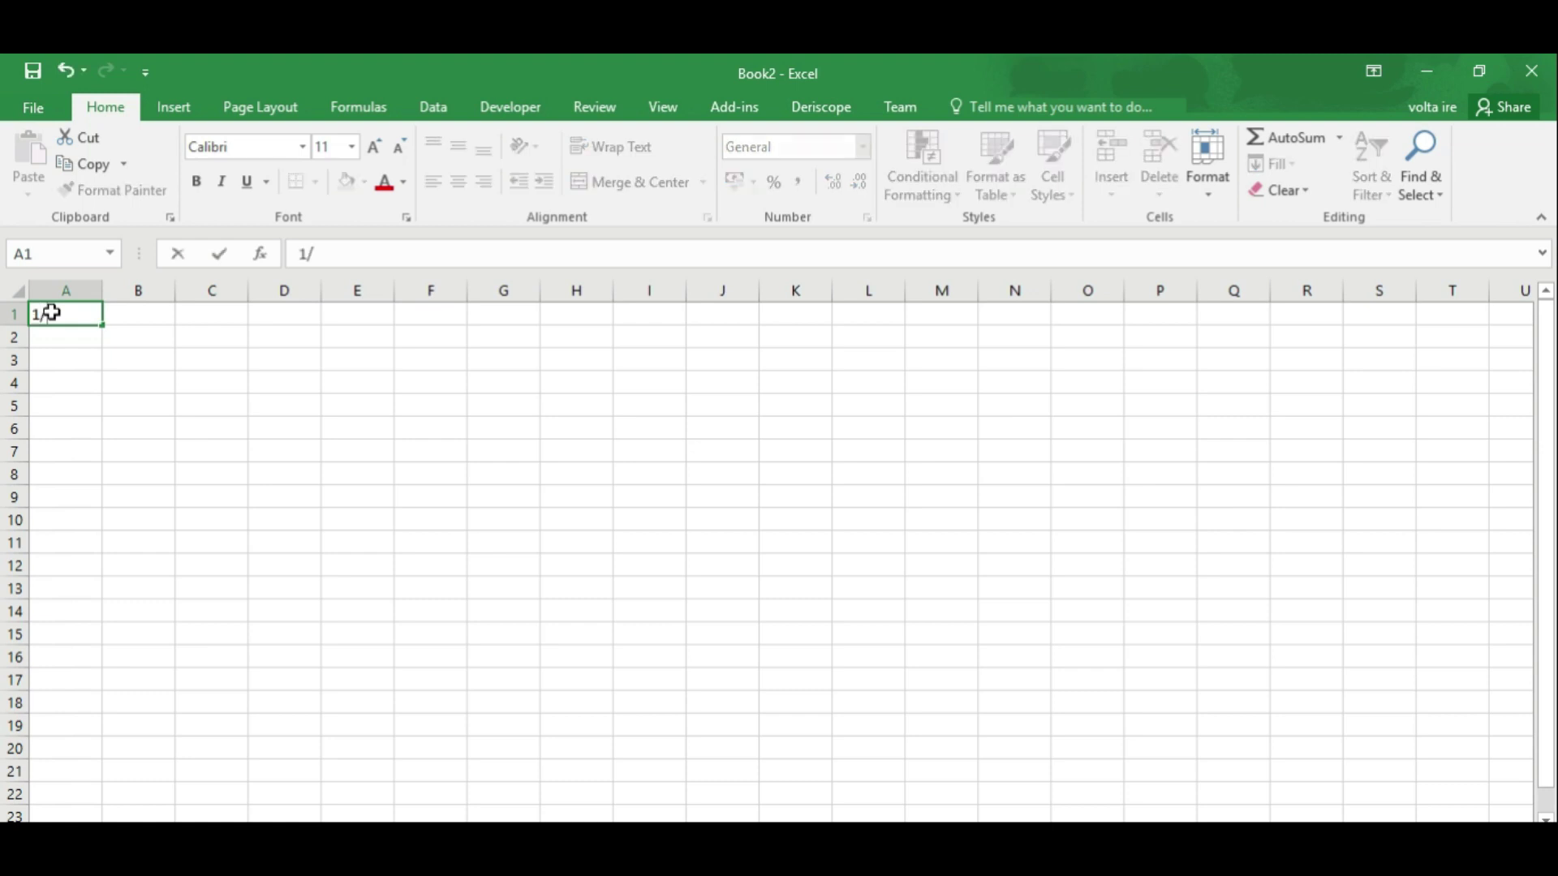
{"action": "type", "text": "01/2019"}
{"action": "key", "text": "Return"}
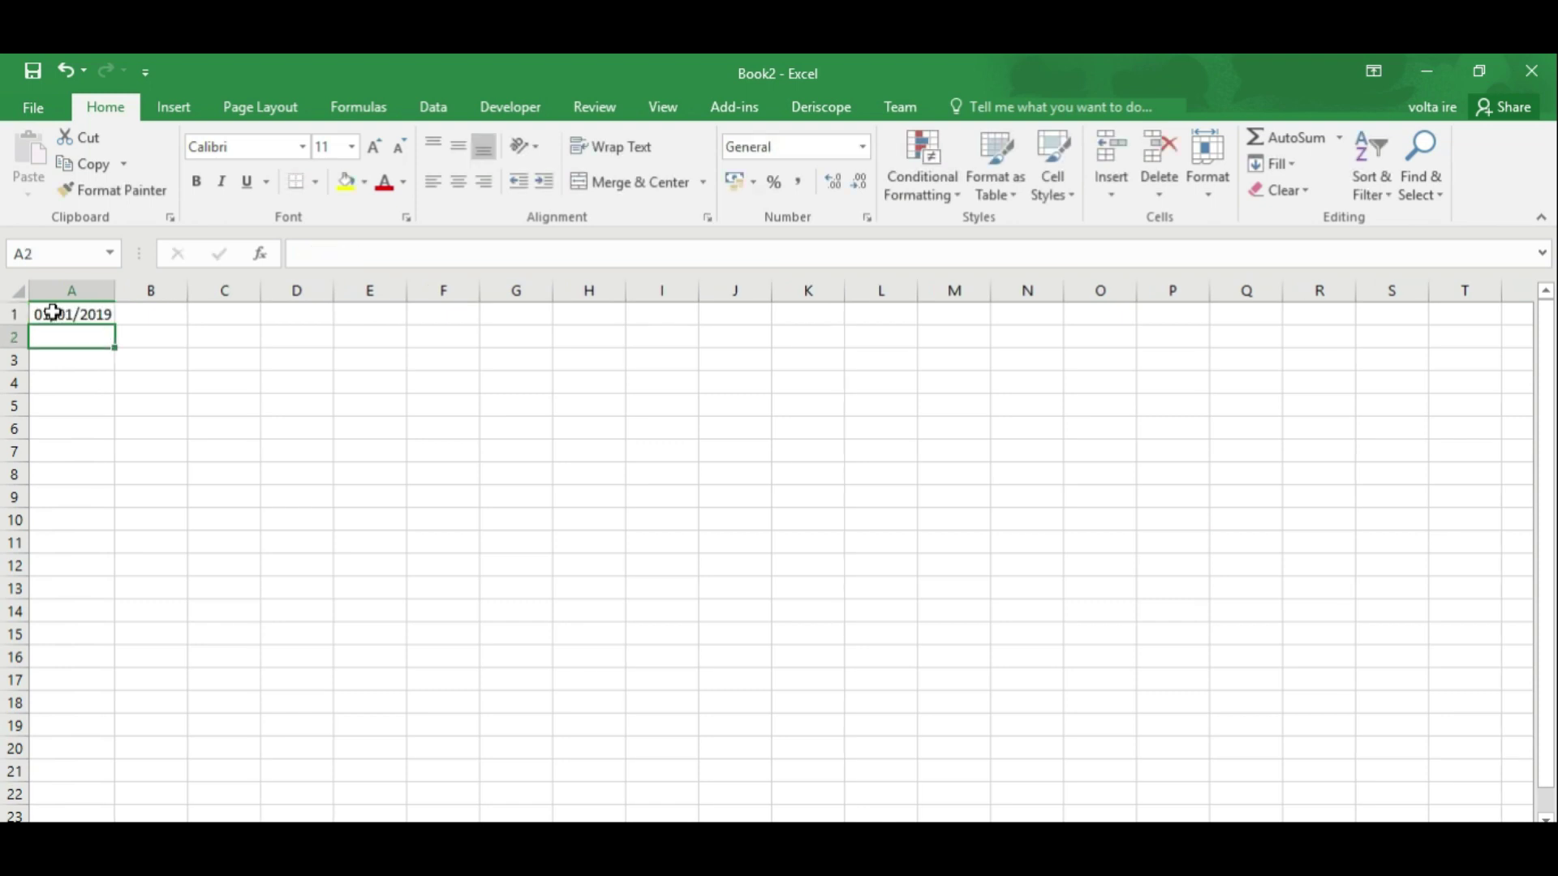
{"action": "left_click", "coordinate": [53, 313]}
{"action": "left_click_drag", "start_coordinate": [115, 325], "coordinate": [88, 731]}
Enter values 1, 4, 6, 7, 4, 2, 8, 8, 10, 14 in B1:B10.
{"action": "left_click", "coordinate": [163, 322]}
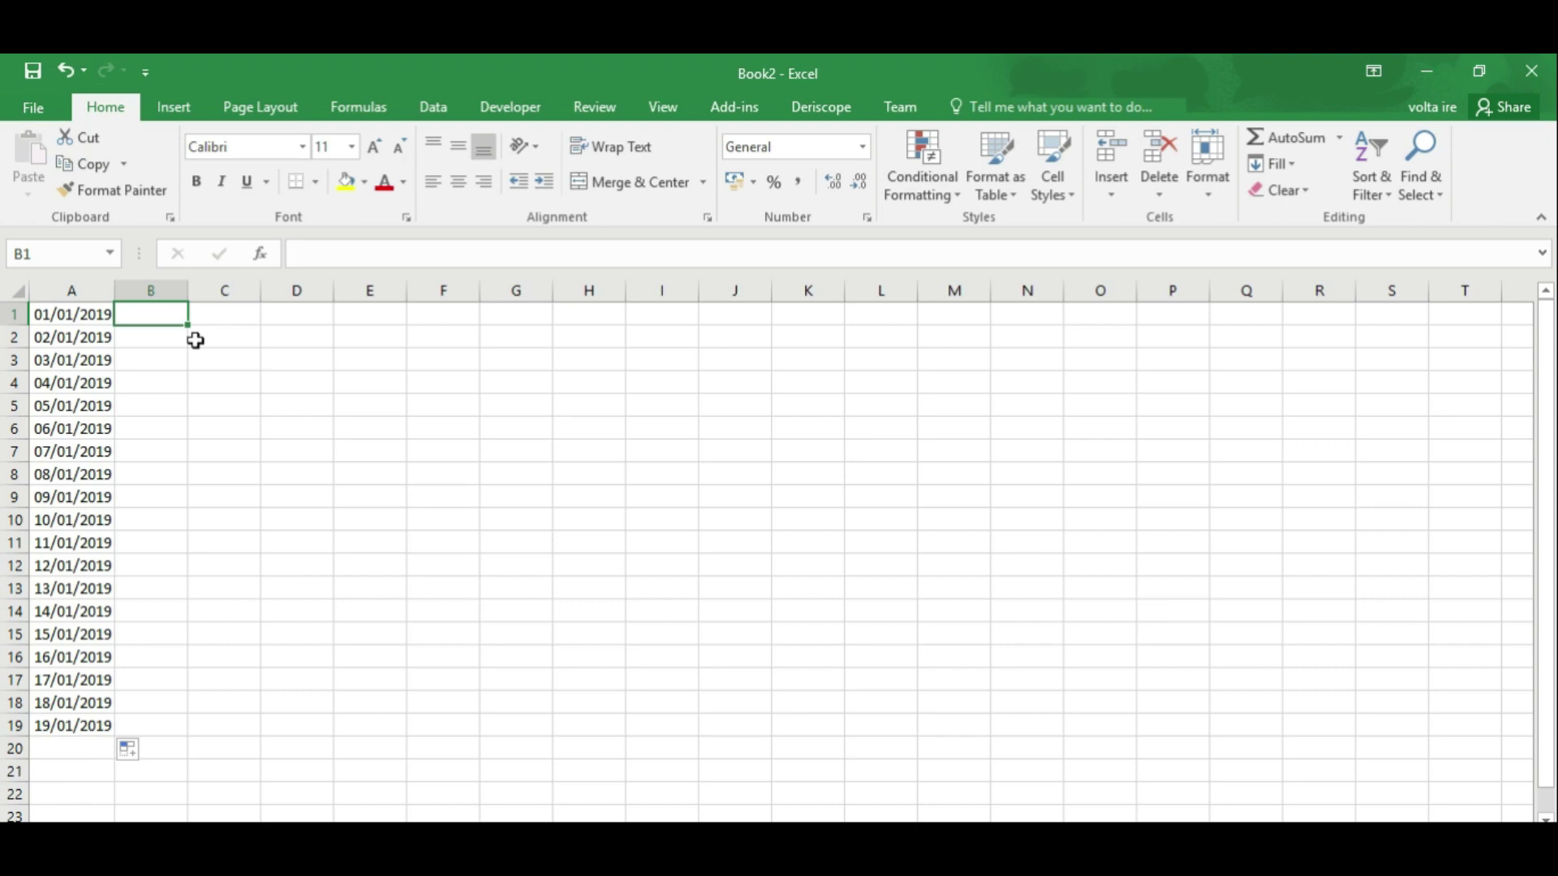
{"action": "type", "text": "1"}
{"action": "key", "text": "Return"}
{"action": "type", "text": "4"}
{"action": "key", "text": "Return"}
{"action": "type", "text": "6"}
{"action": "key", "text": "Return"}
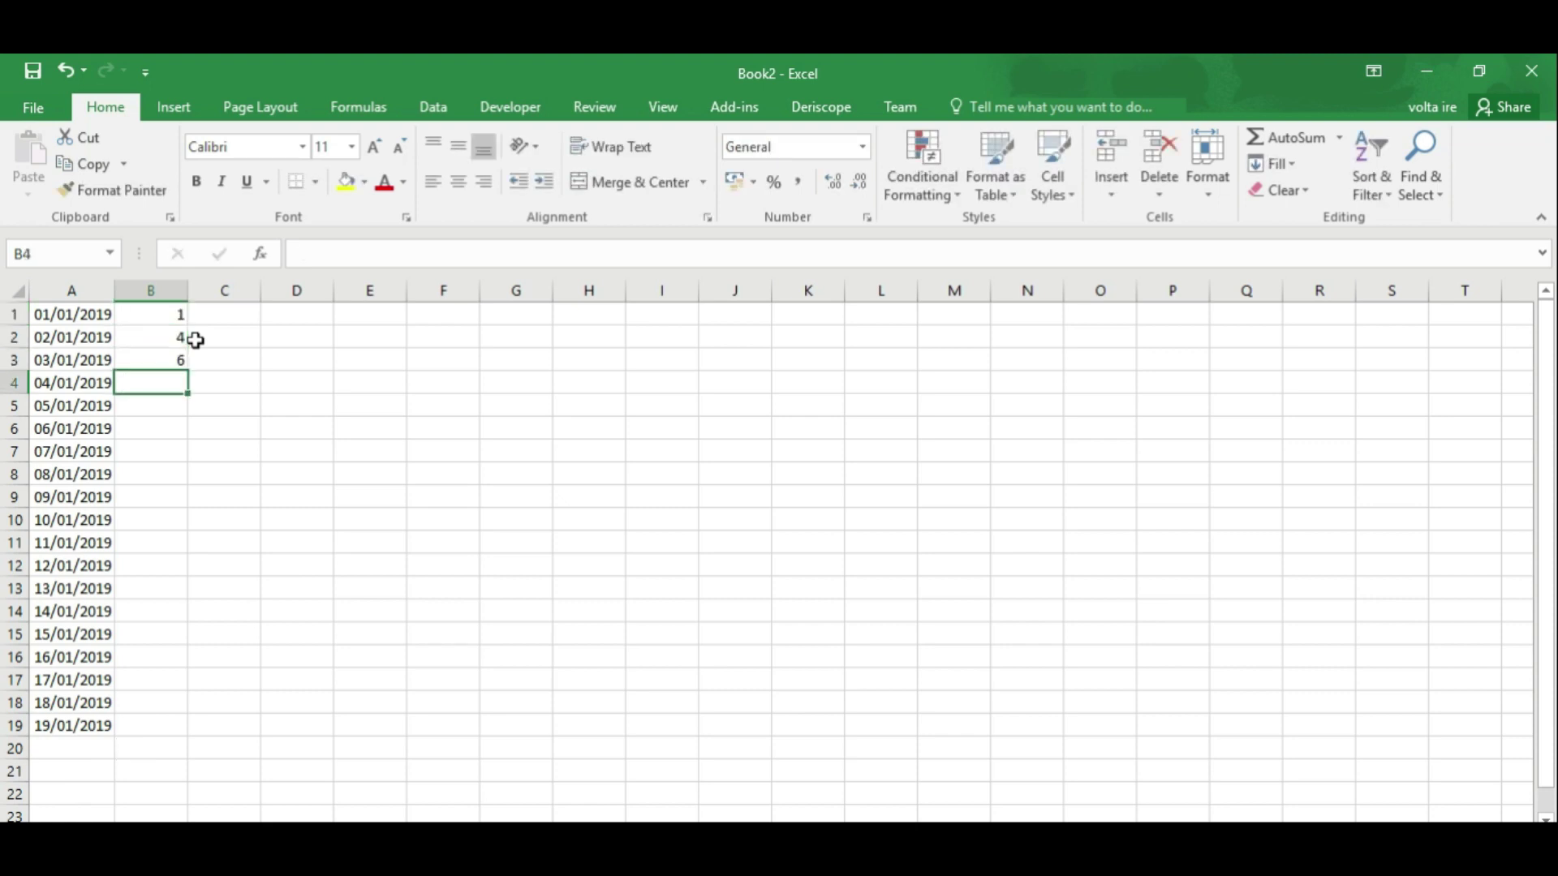
{"action": "type", "text": "4"}
{"action": "key", "text": "Return"}
{"action": "type", "text": "2"}
{"action": "key", "text": "Return"}
{"action": "type", "text": "8"}
{"action": "key", "text": "Return"}
{"action": "type", "text": "8"}
{"action": "key", "text": "Return"}
{"action": "type", "text": "10"}
{"action": "key", "text": "Return"}
{"action": "type", "text": "14"}
{"action": "key", "text": "Return"}
Enter values 6, 8, 15, 24, 3, 4, 5, 9, 7 in B11:B19.
{"action": "type", "text": "6"}
{"action": "key", "text": "Return"}
{"action": "type", "text": "8"}
{"action": "key", "text": "Return"}
{"action": "type", "text": "15"}
{"action": "key", "text": "Return"}
{"action": "type", "text": "24"}
{"action": "key", "text": "Return"}
{"action": "type", "text": "3"}
{"action": "key", "text": "Return"}
{"action": "type", "text": "4"}
{"action": "key", "text": "Return"}
{"action": "type", "text": "5"}
{"action": "key", "text": "Return"}
{"action": "type", "text": "9"}
{"action": "key", "text": "Return"}
{"action": "type", "text": "7"}
{"action": "key", "text": "Return"}
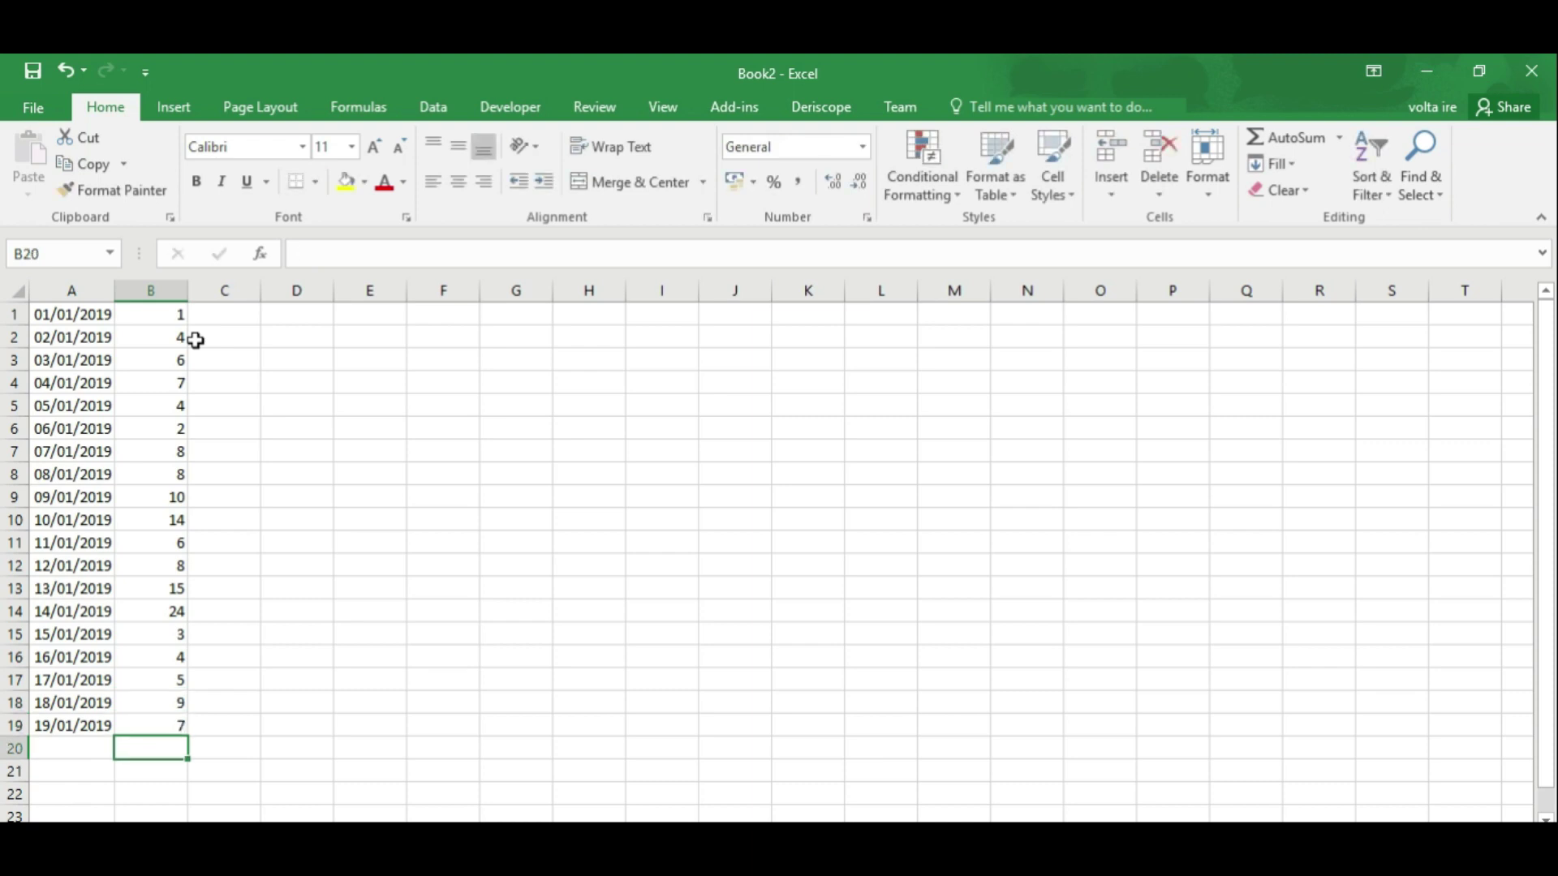
{"action": "left_click", "coordinate": [222, 630]}
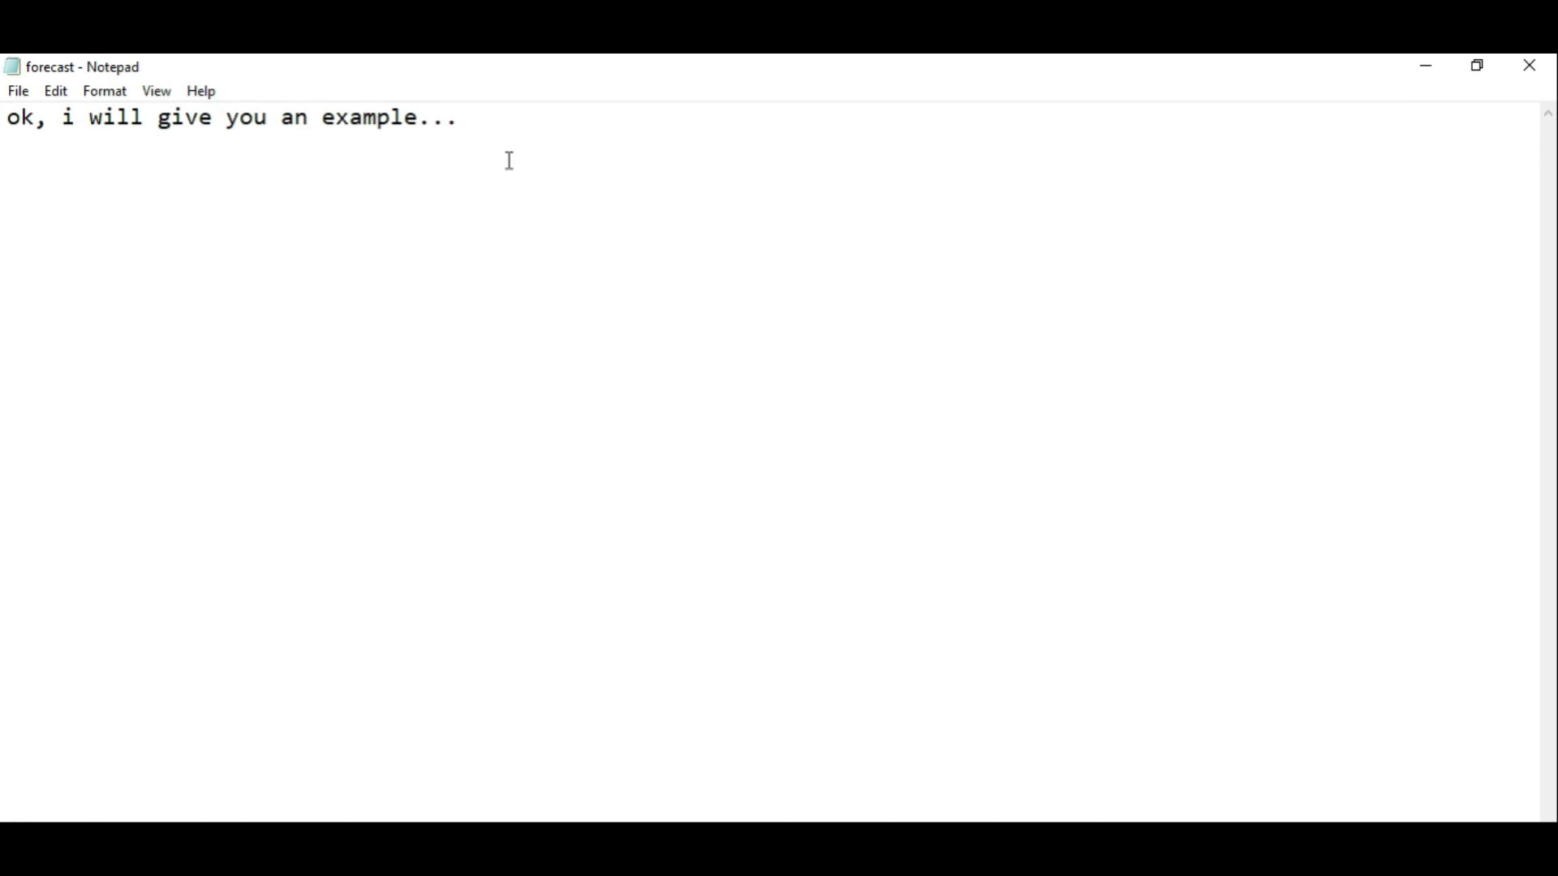
Rewrite the note: random data series from 1 to 19 januari 2019, forecasting 20 januari 2019.
{"action": "key", "text": "ctrl+a"}
{"action": "type", "text": "this is data series, "}
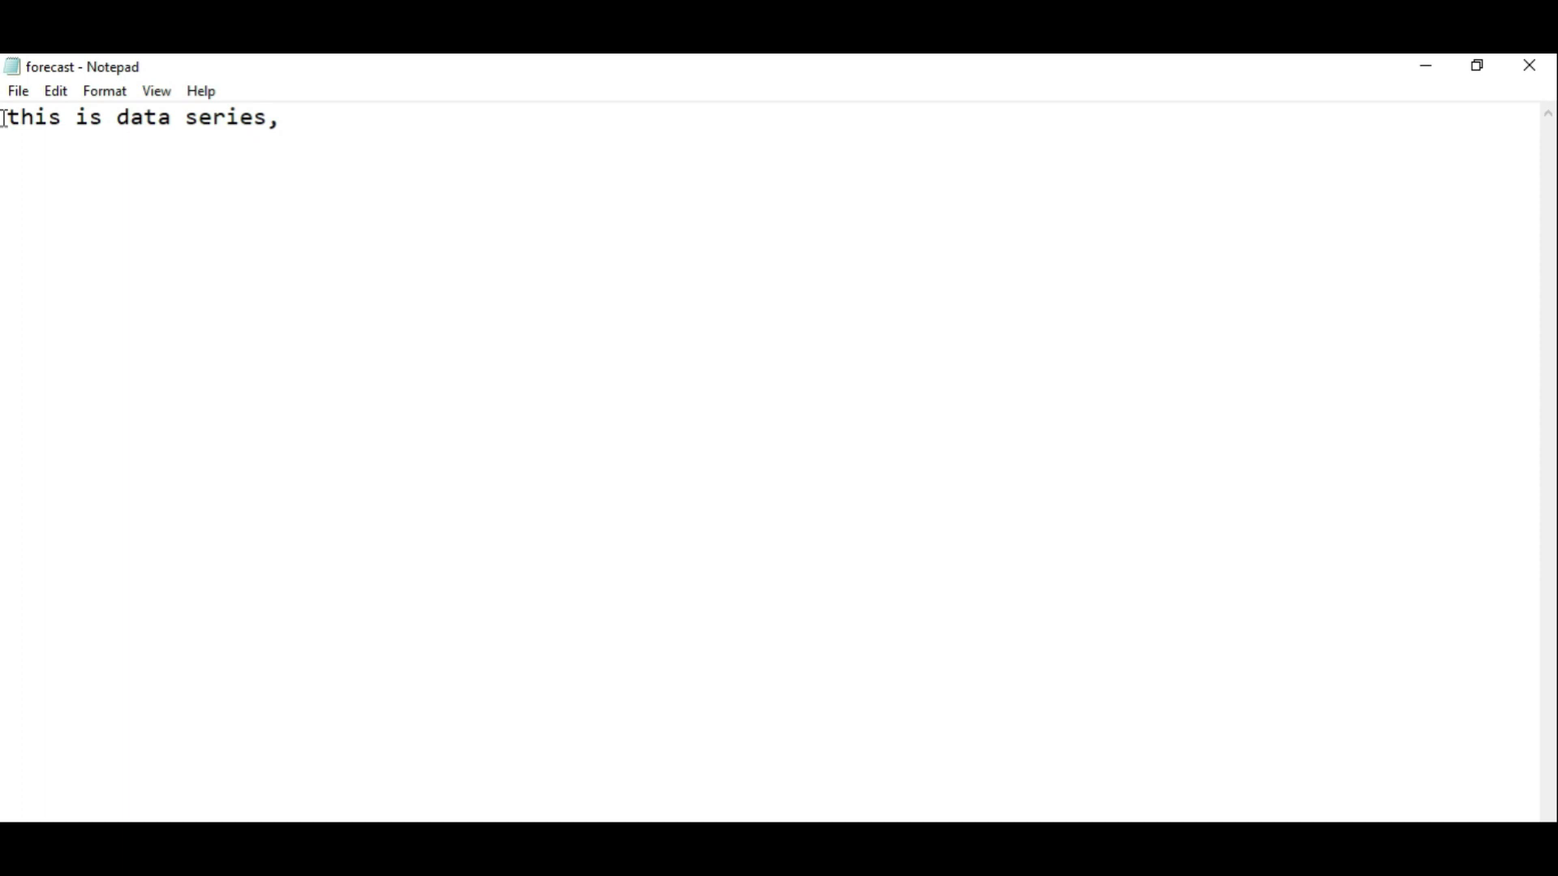
{"action": "type", "text": "ran"}
{"action": "key", "text": "BackSpace"}
{"action": "type", "text": "andom data"}
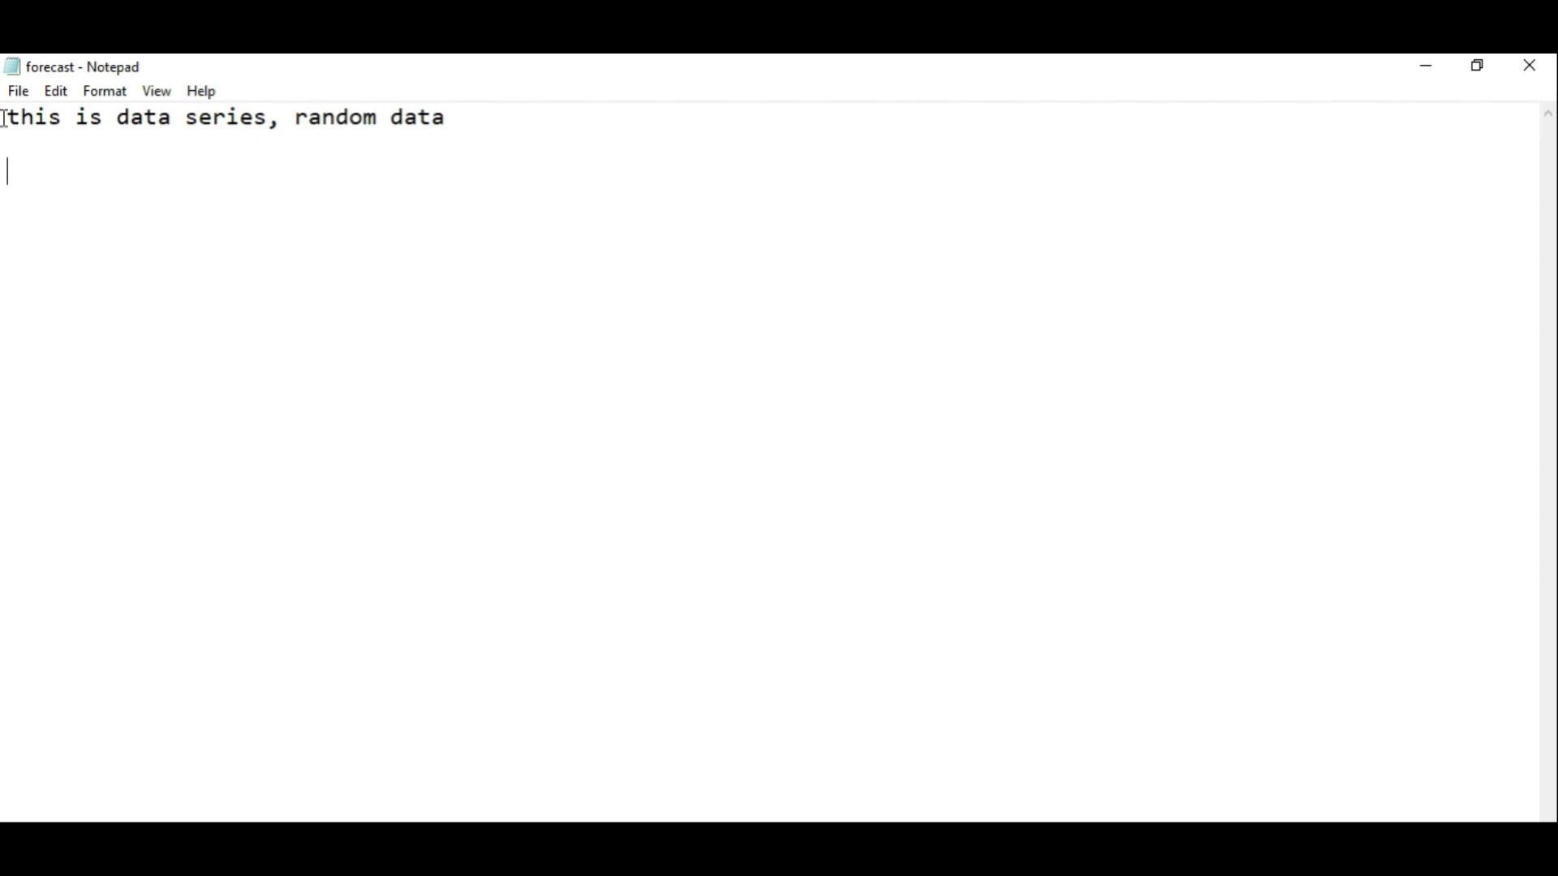
{"action": "type", "text": "i will fore"}
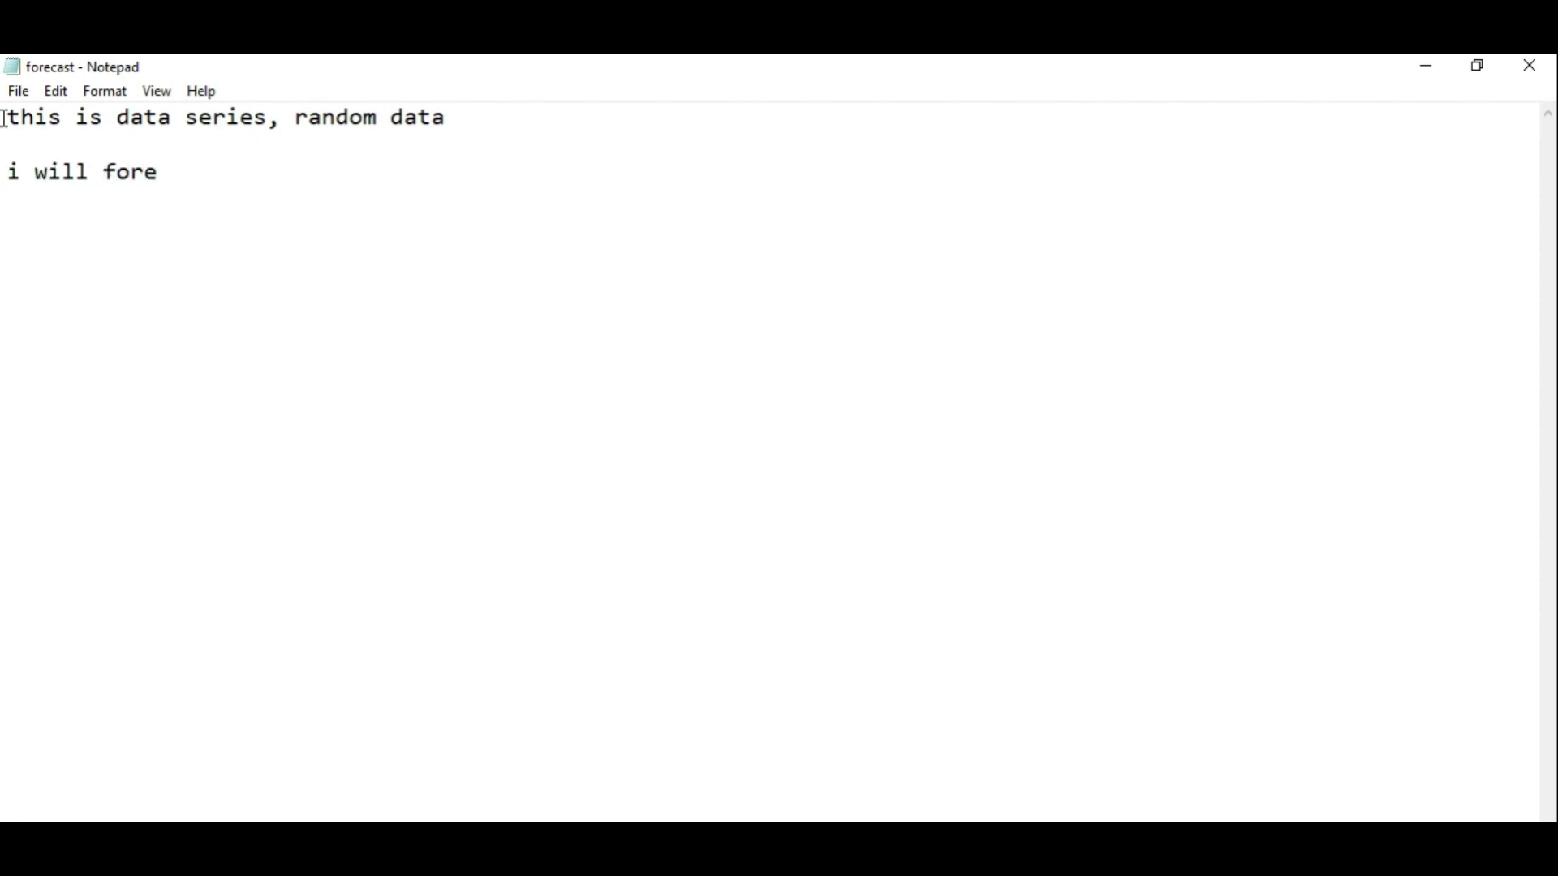
{"action": "type", "text": "cas"}
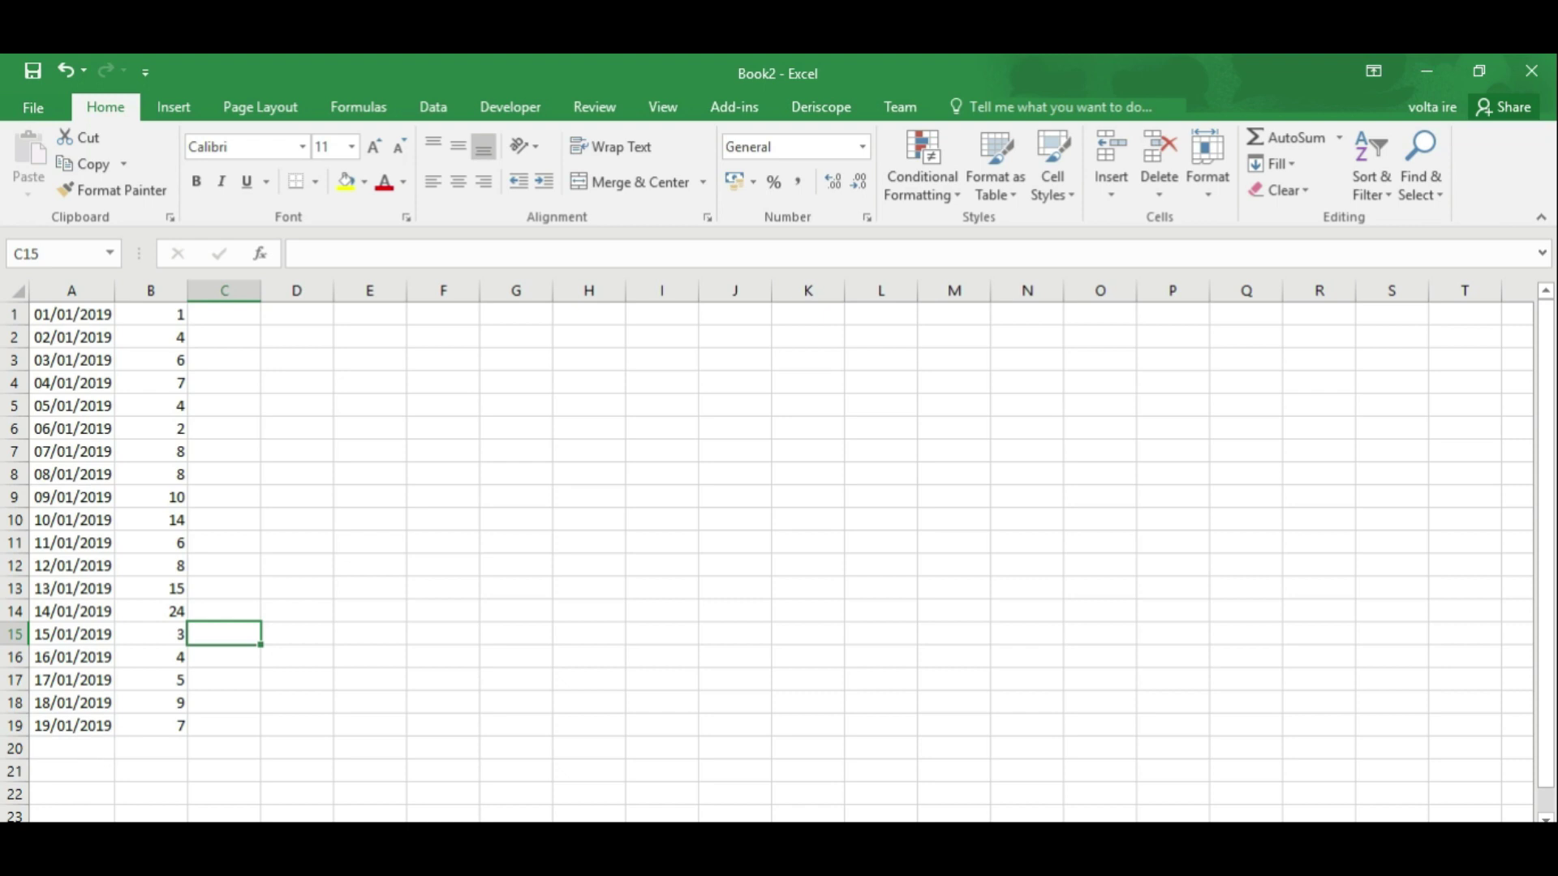
{"action": "left_click", "coordinate": [638, 812]}
{"action": "type", "text": "i"}
{"action": "key", "text": "BackSpace"}
{"action": "type", "text": "from 1 "}
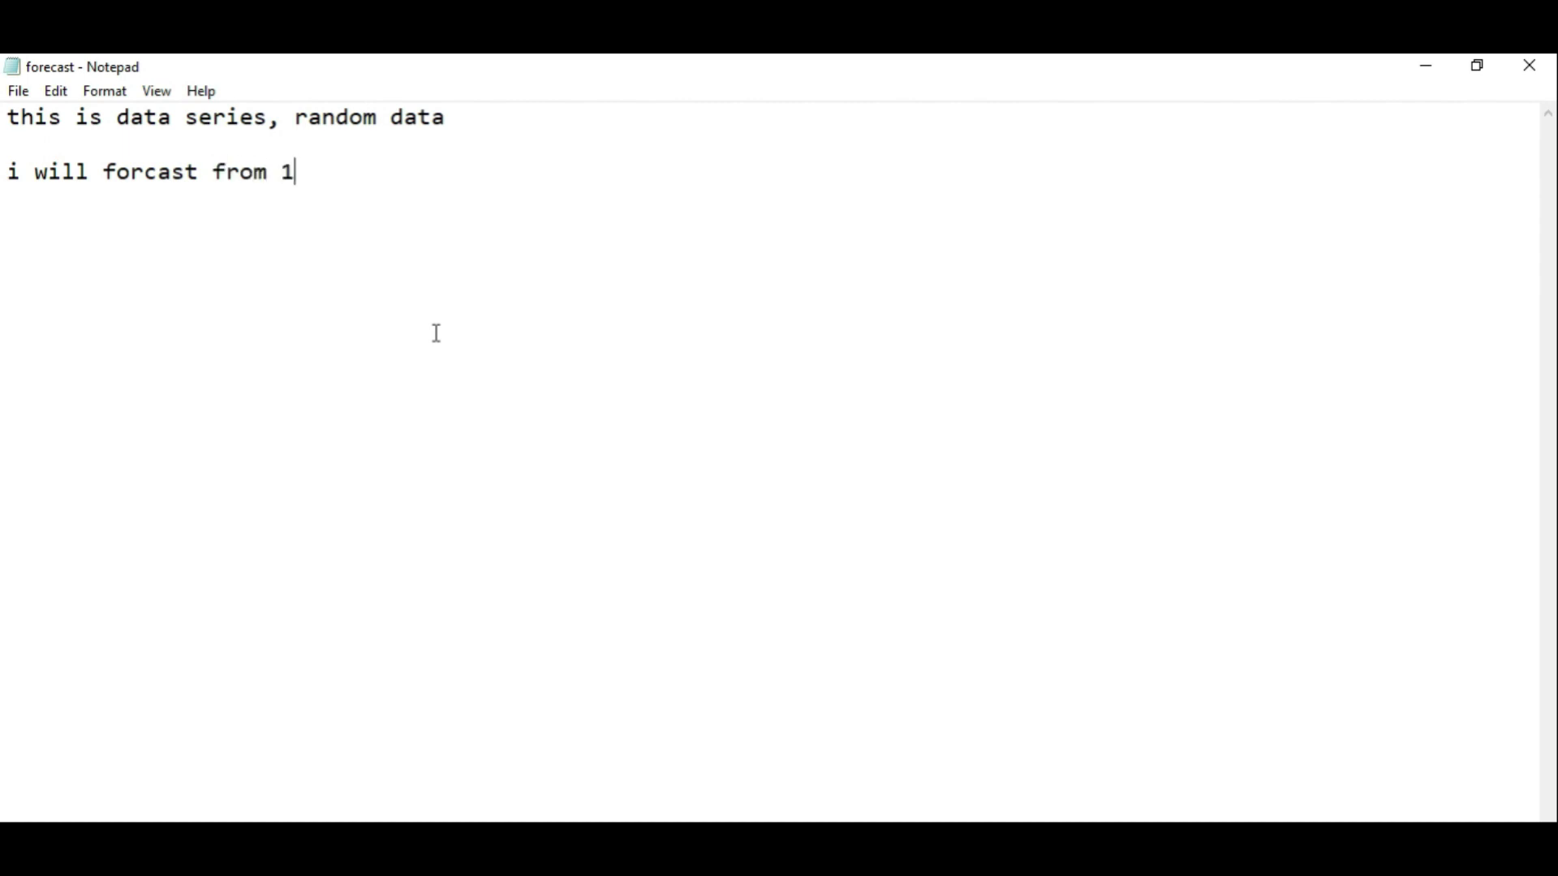
{"action": "type", "text": "januari to 19 januari 2019  "}
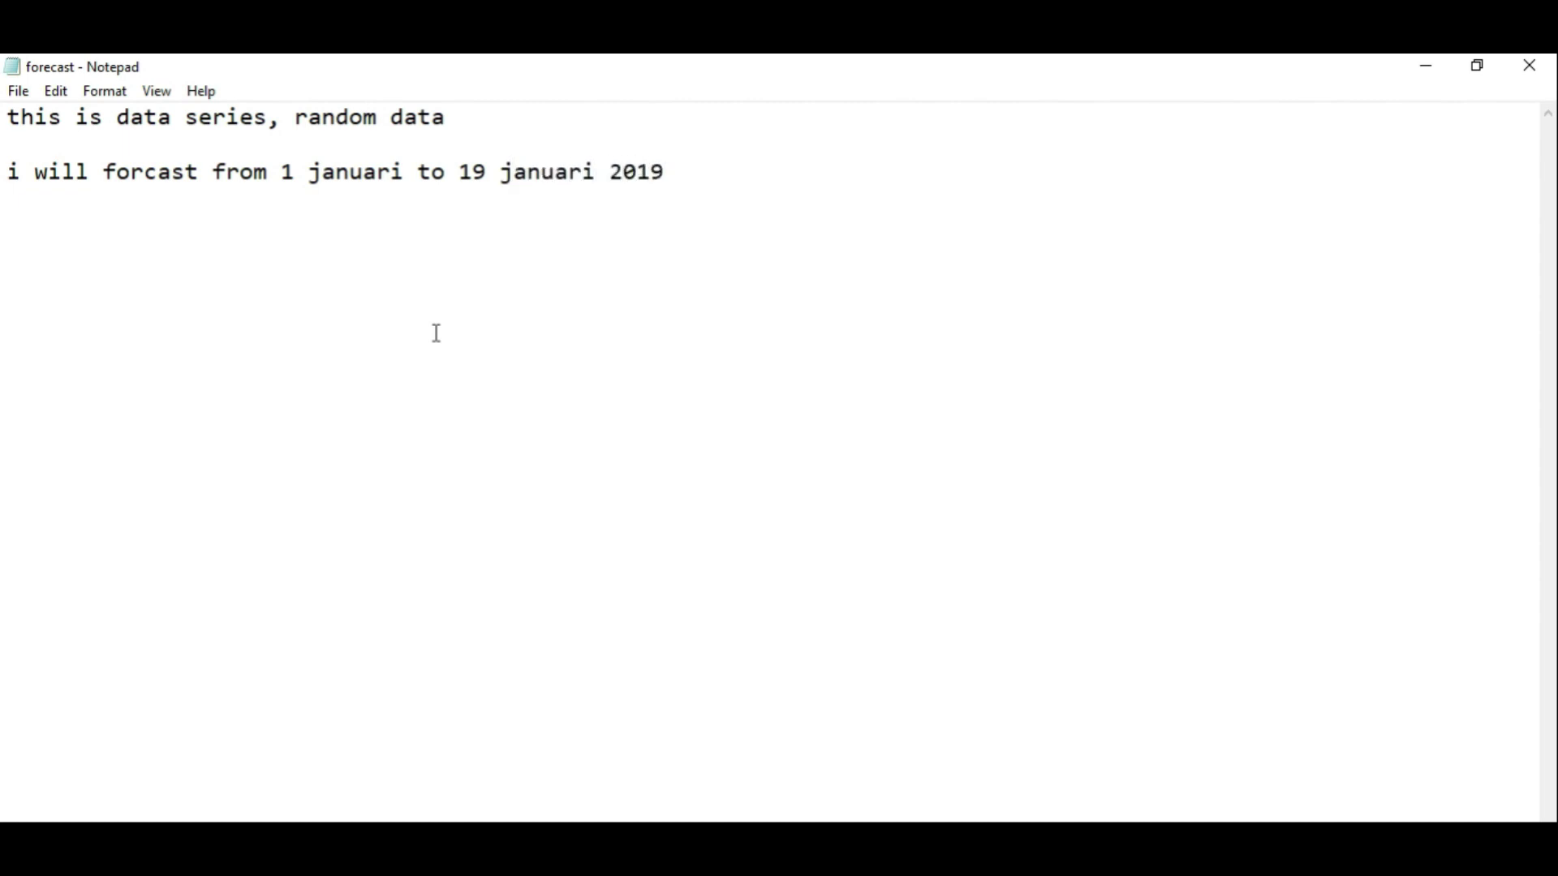
{"action": "type", "text": "we wi"}
{"action": "key", "text": "BackSpace"}
{"action": "type", "text": "e will fore"}
{"action": "key", "text": "BackSpace"}
{"action": "type", "text": "cast what happen in "}
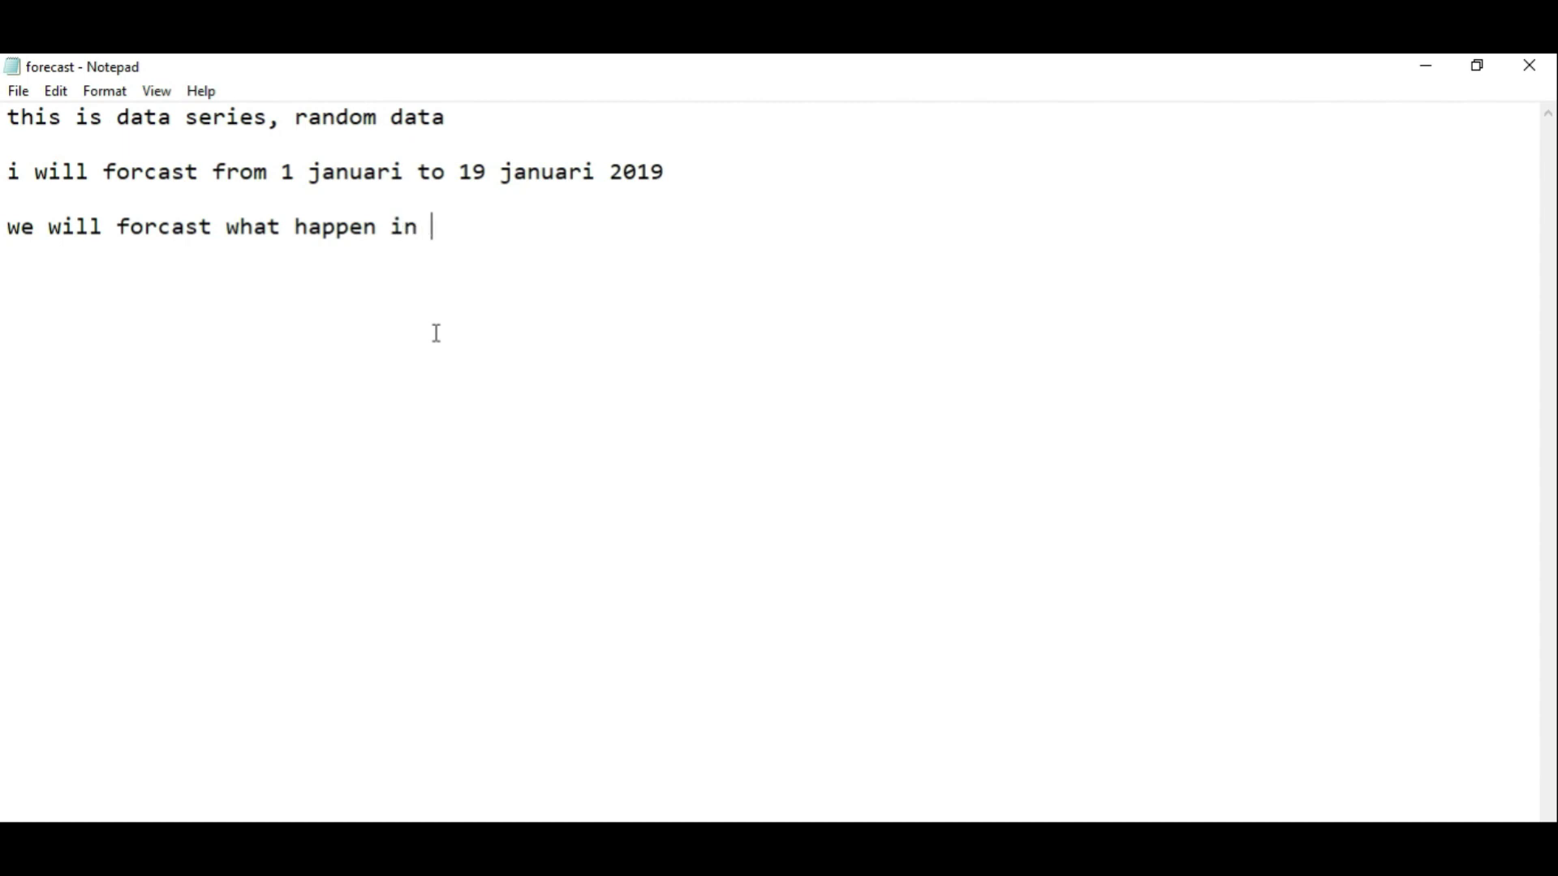
{"action": "type", "text": "20 januari 2019 ---"}
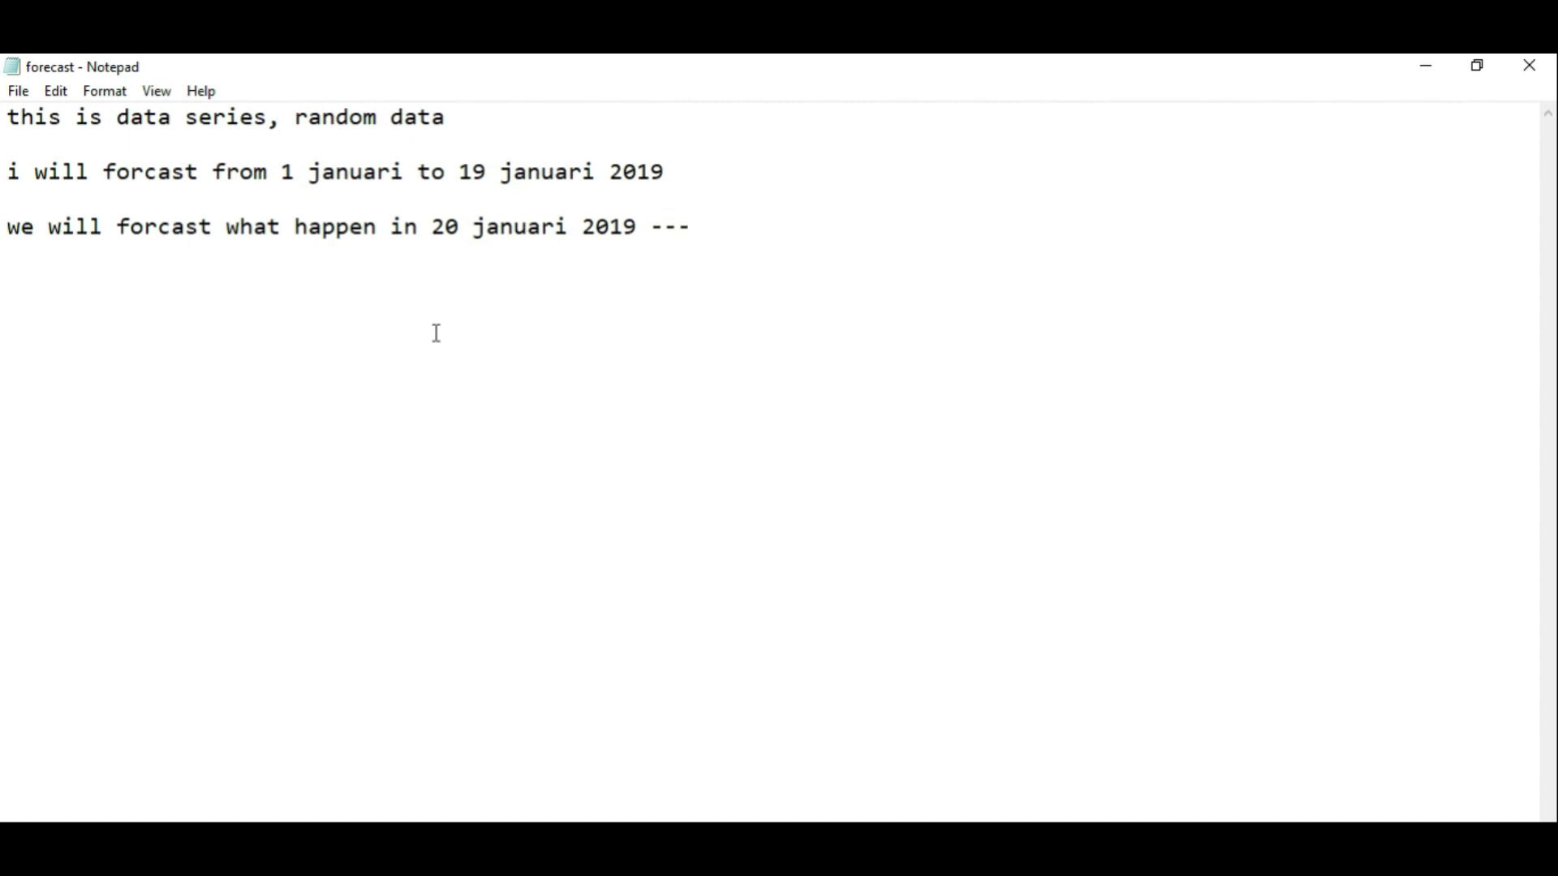
Extend the date column with 20/01/2019 in A20.
{"action": "left_click", "coordinate": [1413, 68]}
{"action": "left_click", "coordinate": [154, 742]}
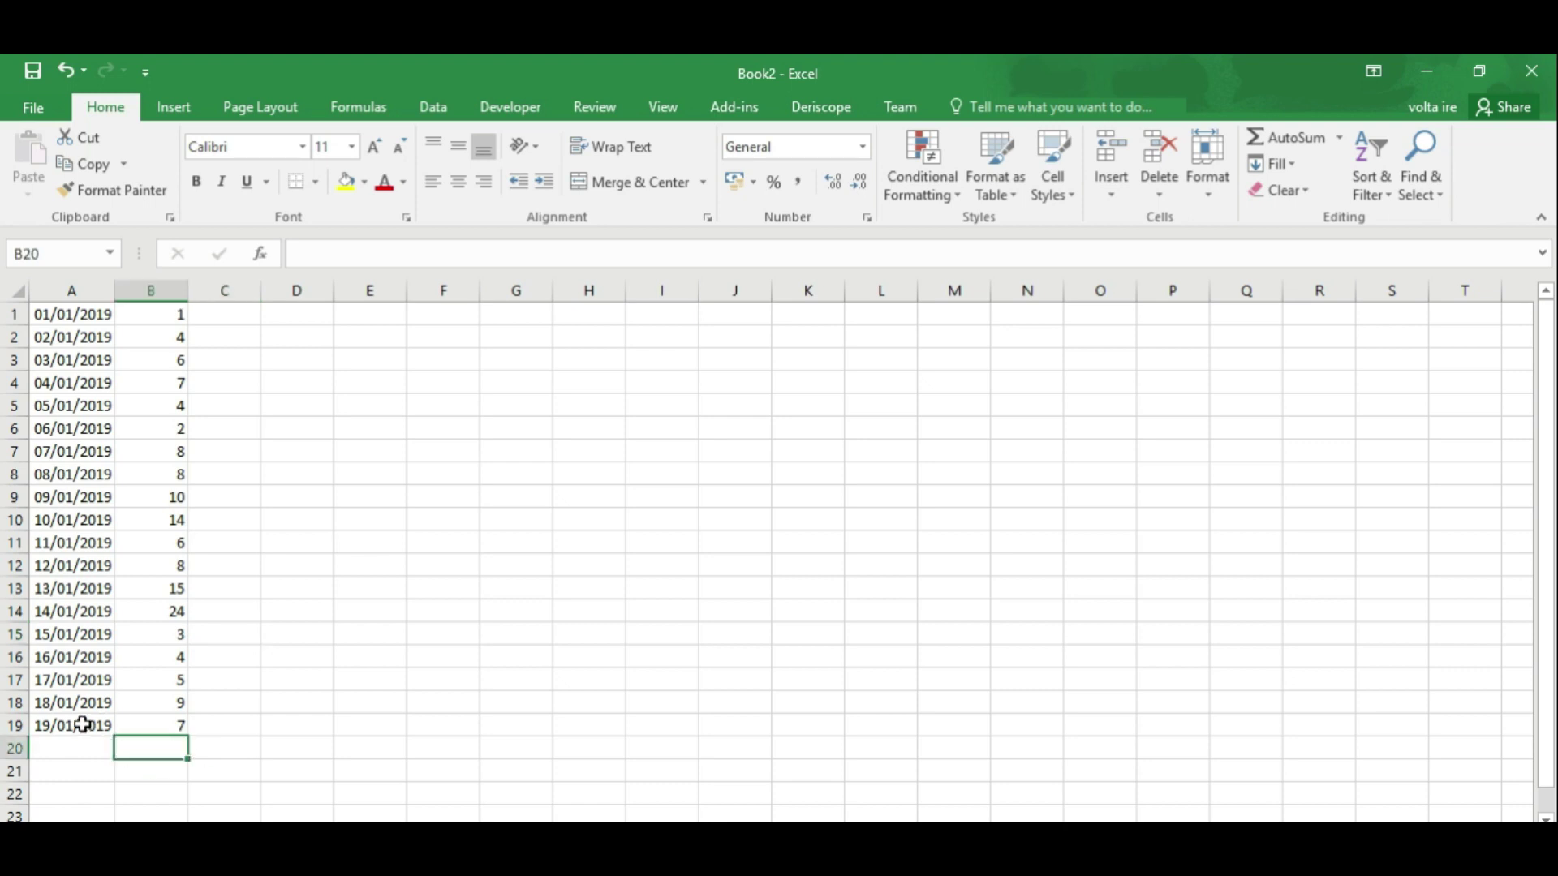
{"action": "left_click", "coordinate": [81, 724]}
{"action": "mouse_move", "coordinate": [115, 736]}
{"action": "left_mouse_down"}
{"action": "mouse_move", "coordinate": [166, 756]}
{"action": "mouse_move", "coordinate": [50, 321]}
{"action": "left_mouse_up"}
{"action": "left_click", "coordinate": [166, 754]}
{"action": "left_click", "coordinate": [216, 748]}
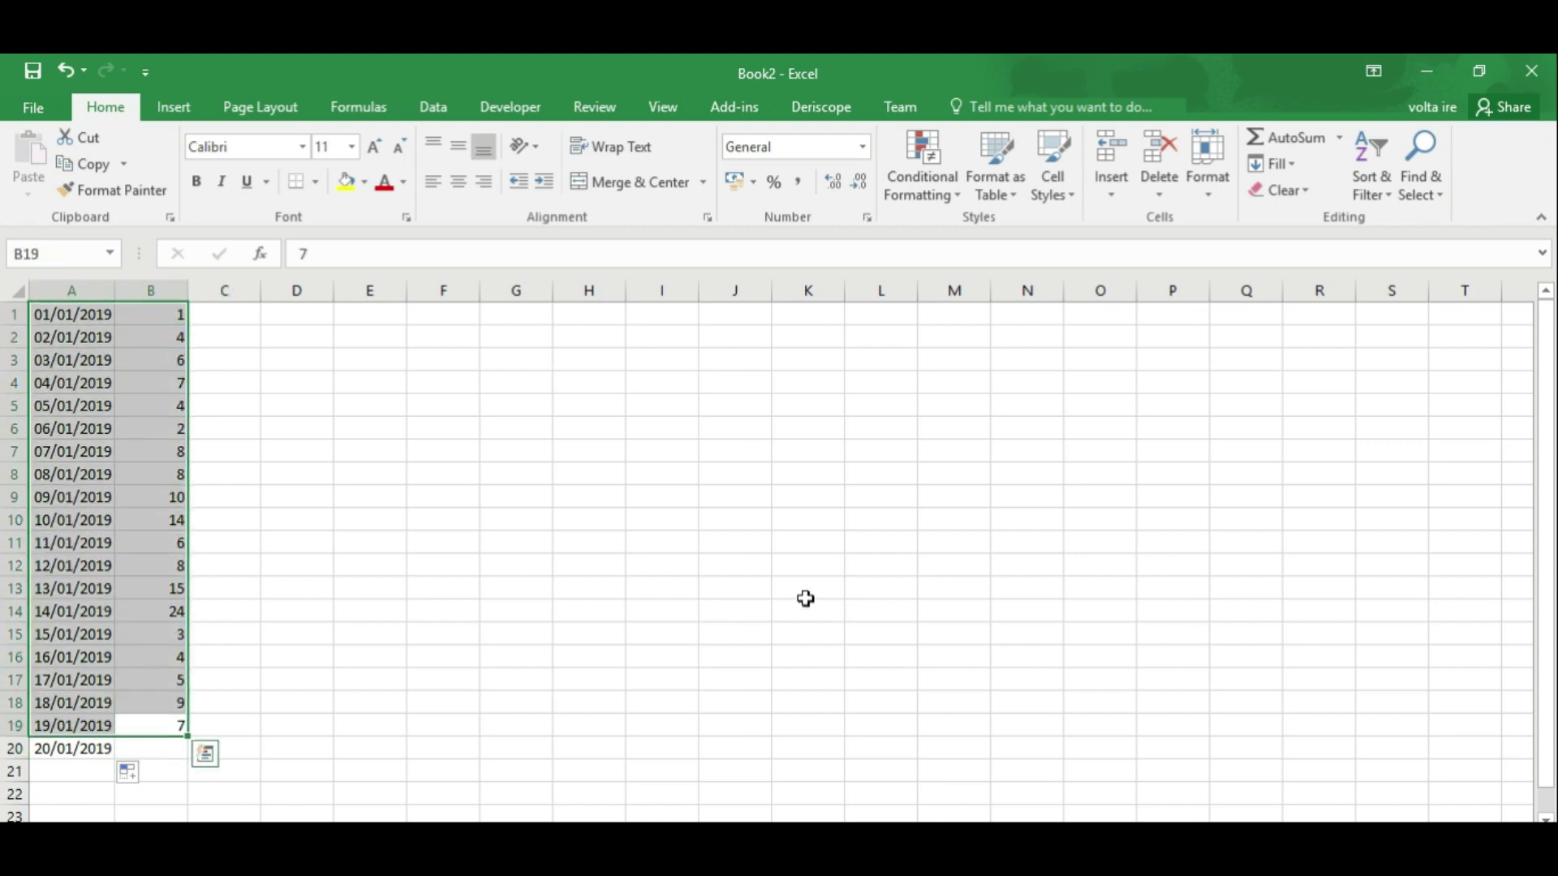
Create a Forecast Sheet with Forecast End 20/01/2019, expanding Options before creating it.
{"action": "left_click", "coordinate": [453, 107]}
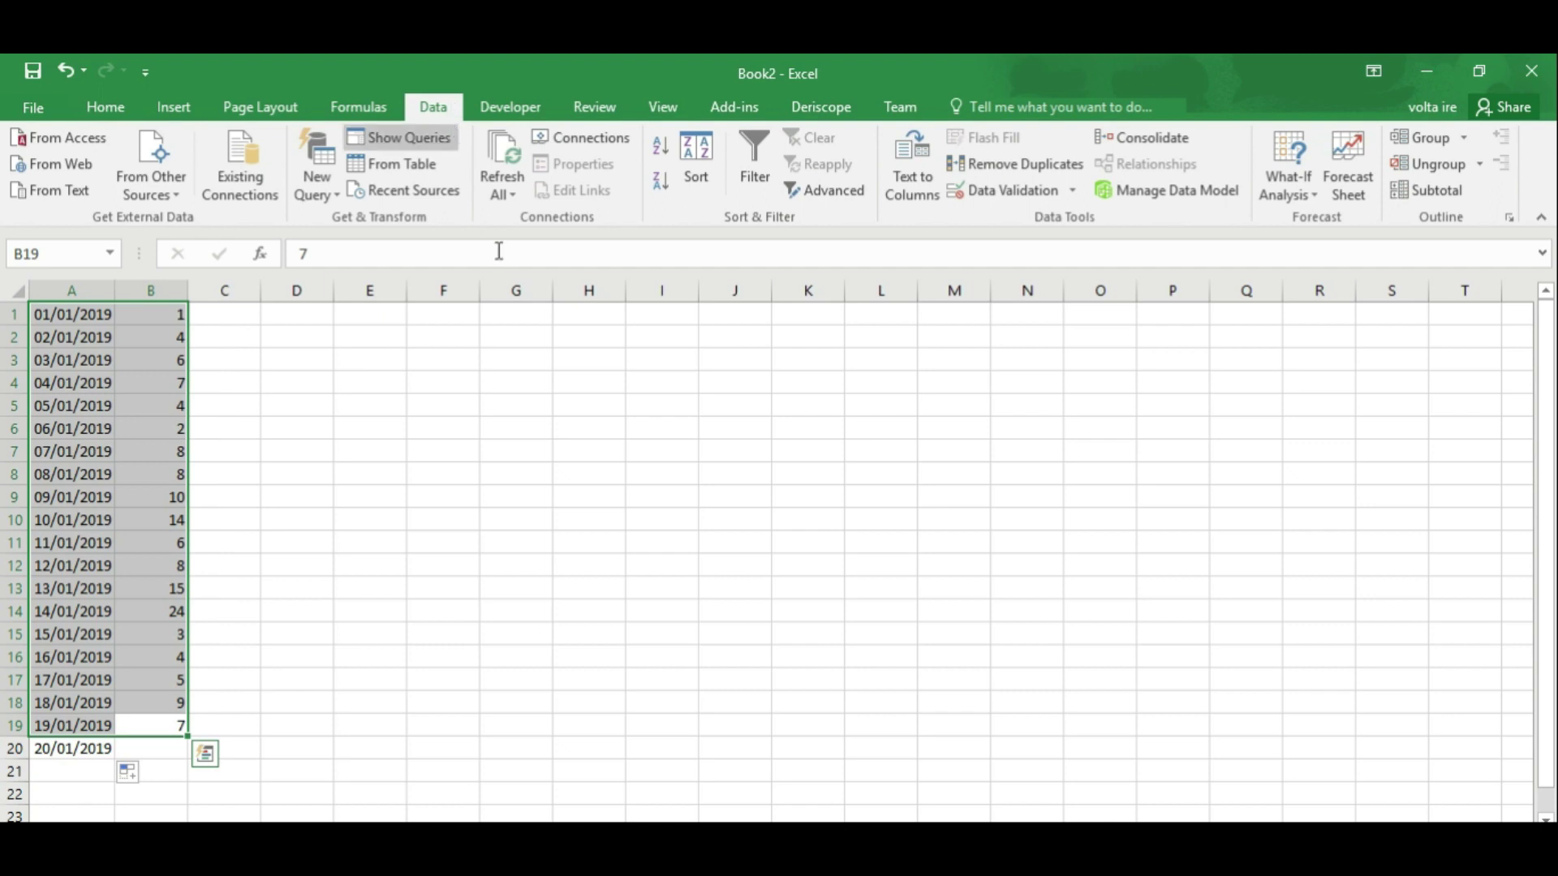
{"action": "left_click", "coordinate": [1344, 162]}
{"action": "left_click_drag", "start_coordinate": [901, 185], "coordinate": [892, 156]}
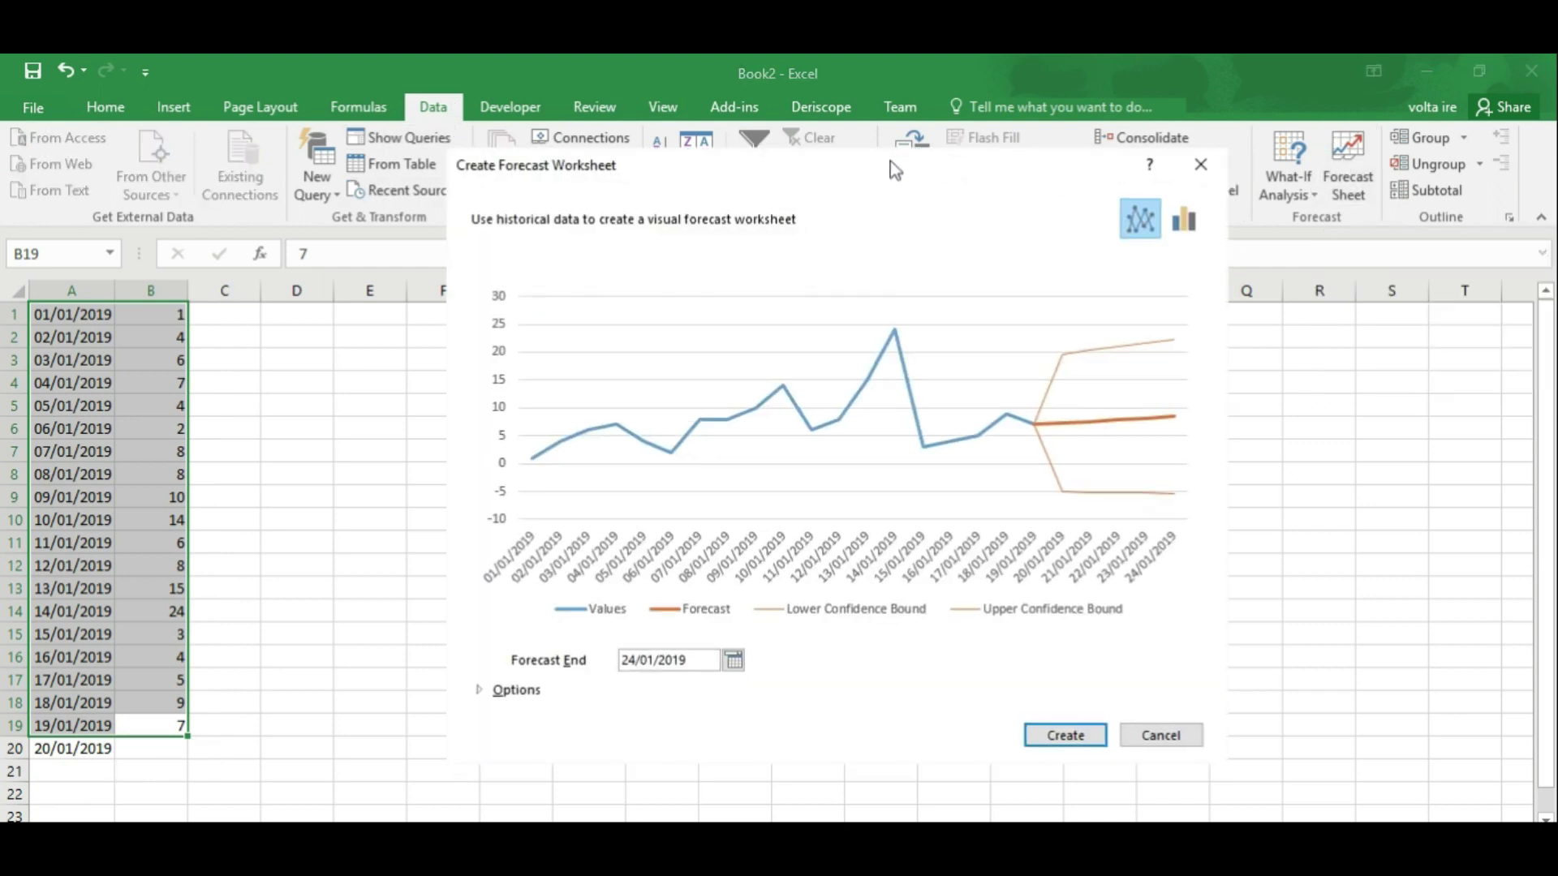
{"action": "left_click", "coordinate": [734, 642]}
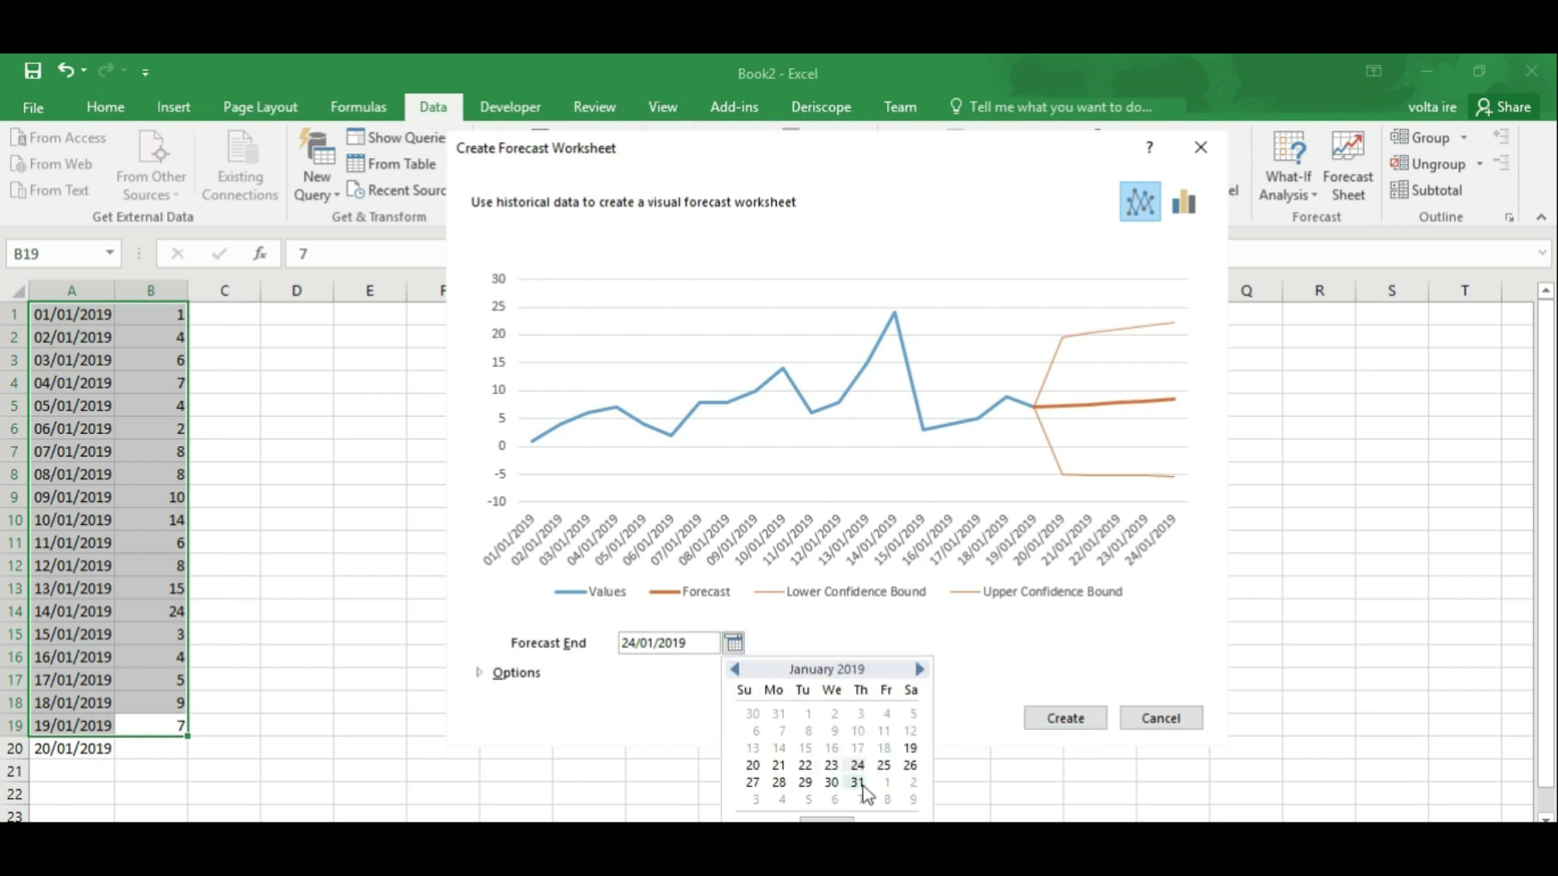
{"action": "left_click", "coordinate": [753, 765]}
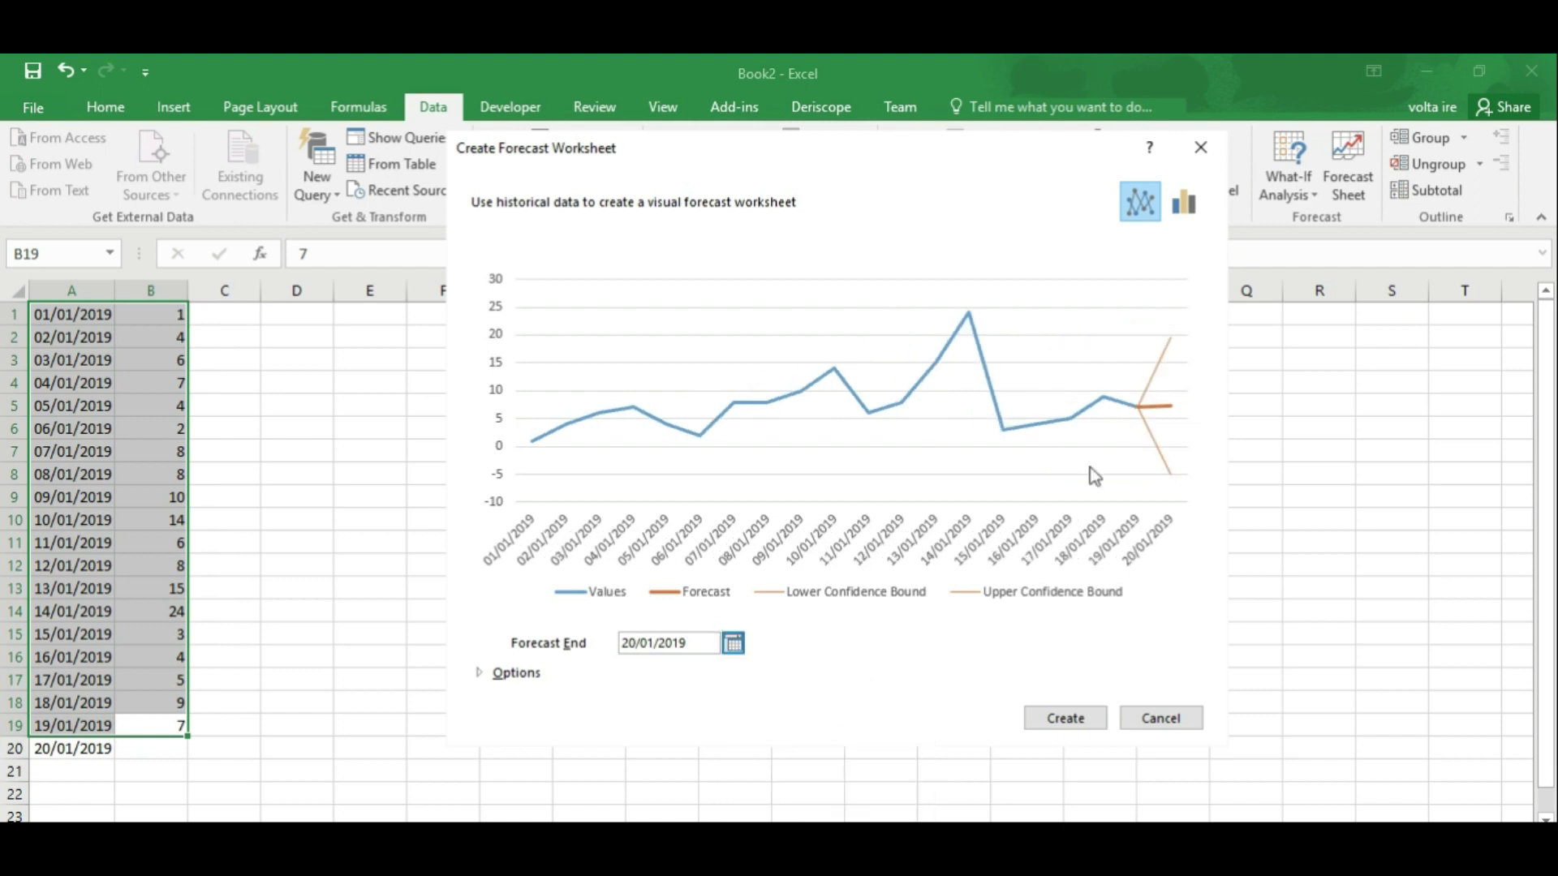
{"action": "left_click", "coordinate": [522, 676]}
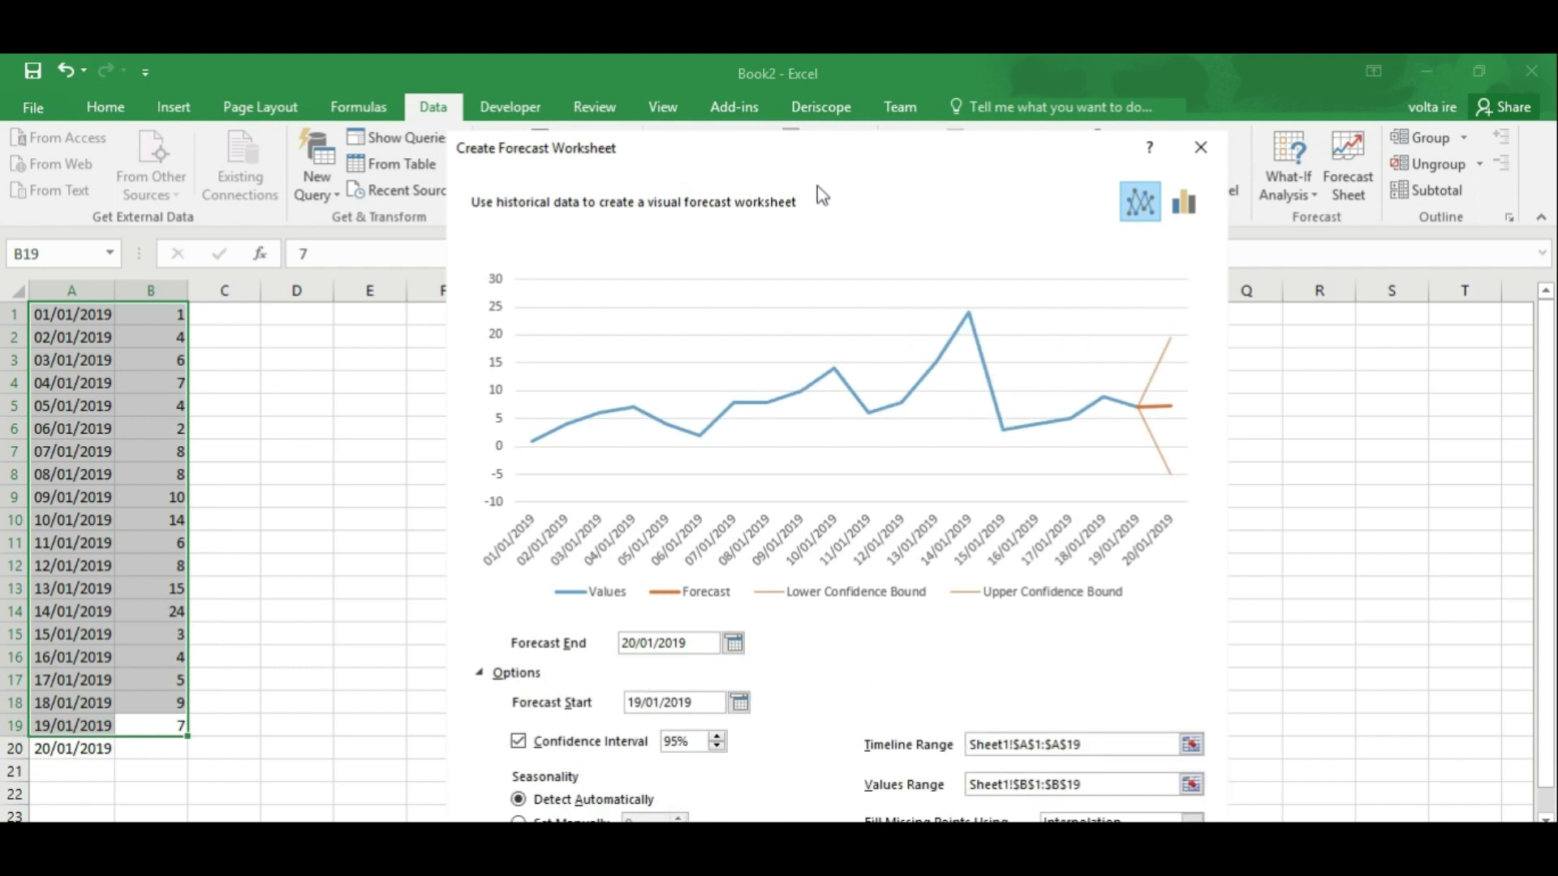
{"action": "left_click_drag", "start_coordinate": [814, 150], "coordinate": [814, 74]}
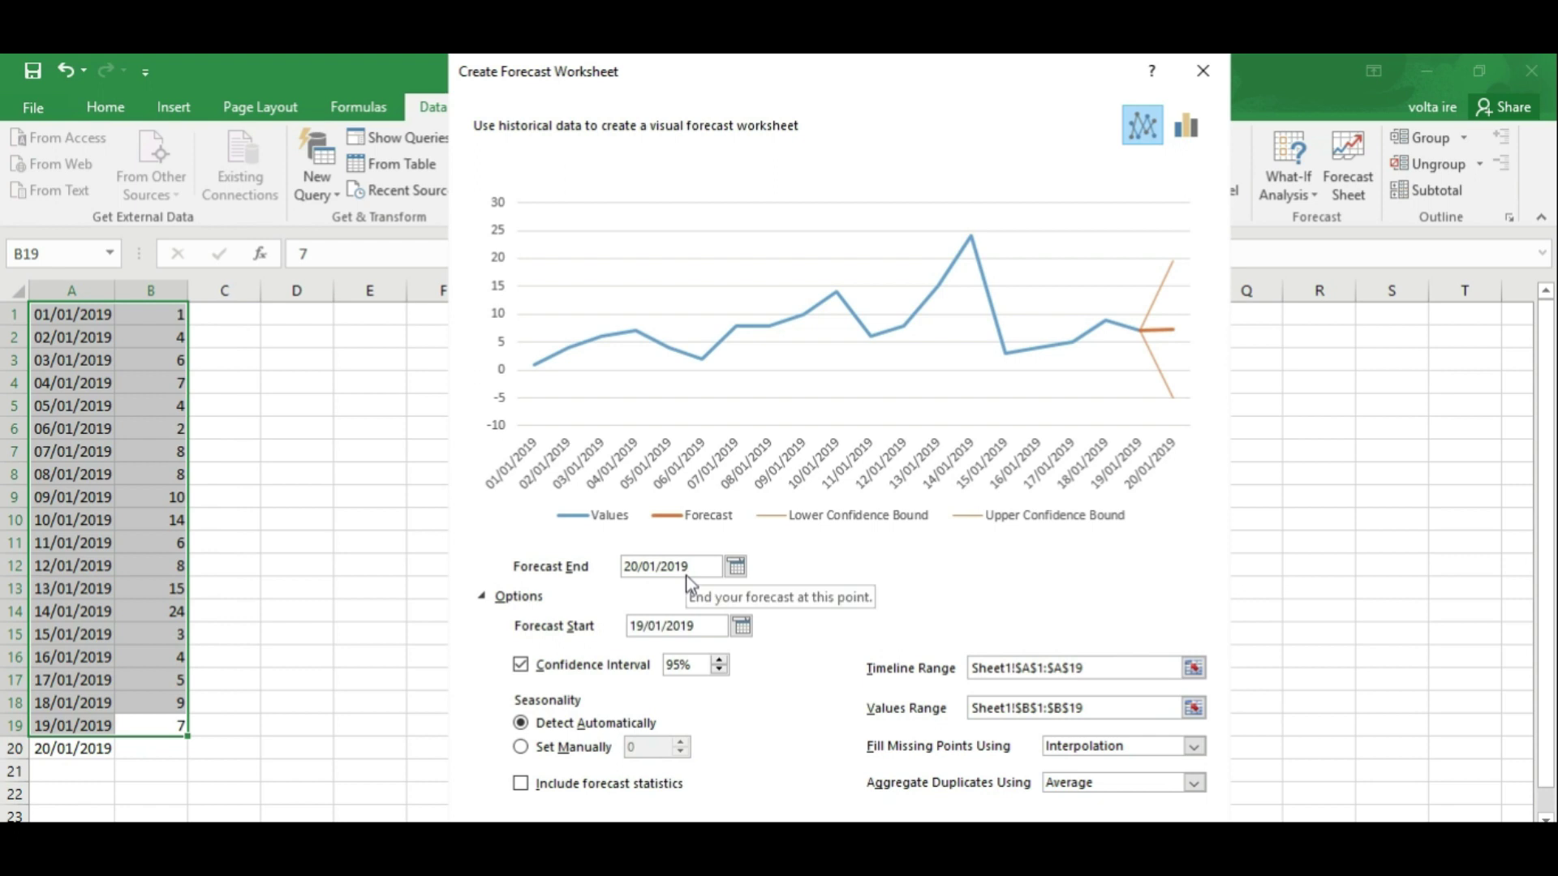
{"action": "left_click", "coordinate": [1018, 815]}
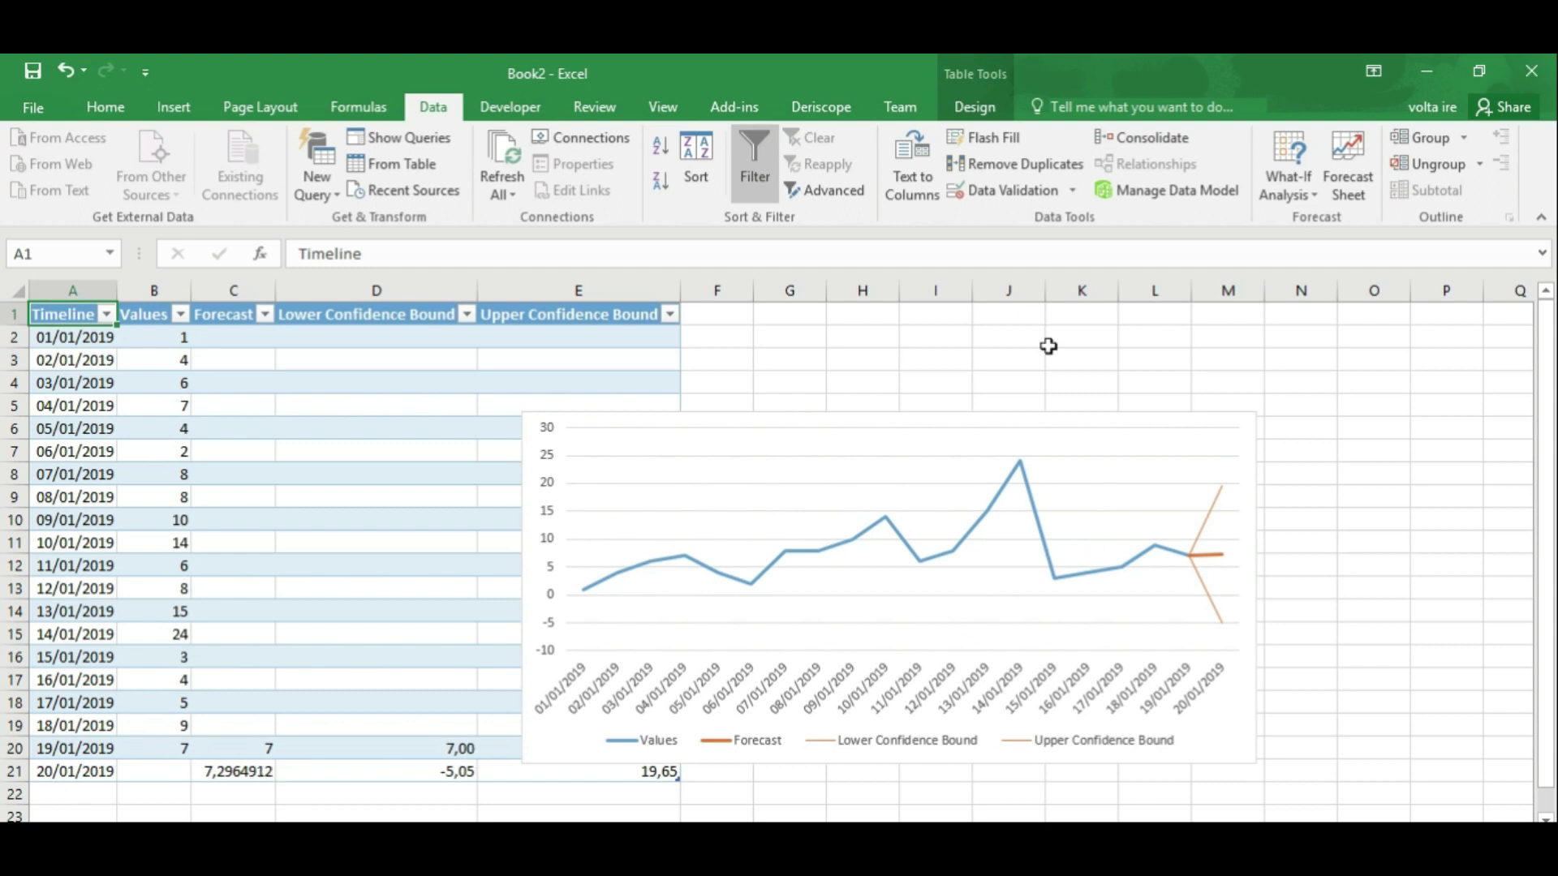
Move the forecast chart lower-left, turn on Data Labels for all lines, and widen it.
{"action": "left_click", "coordinate": [984, 442]}
{"action": "mouse_move", "coordinate": [1183, 425]}
{"action": "left_mouse_down"}
{"action": "mouse_move", "coordinate": [1042, 254]}
{"action": "mouse_move", "coordinate": [949, 346]}
{"action": "left_mouse_up"}
{"action": "left_click", "coordinate": [1067, 357]}
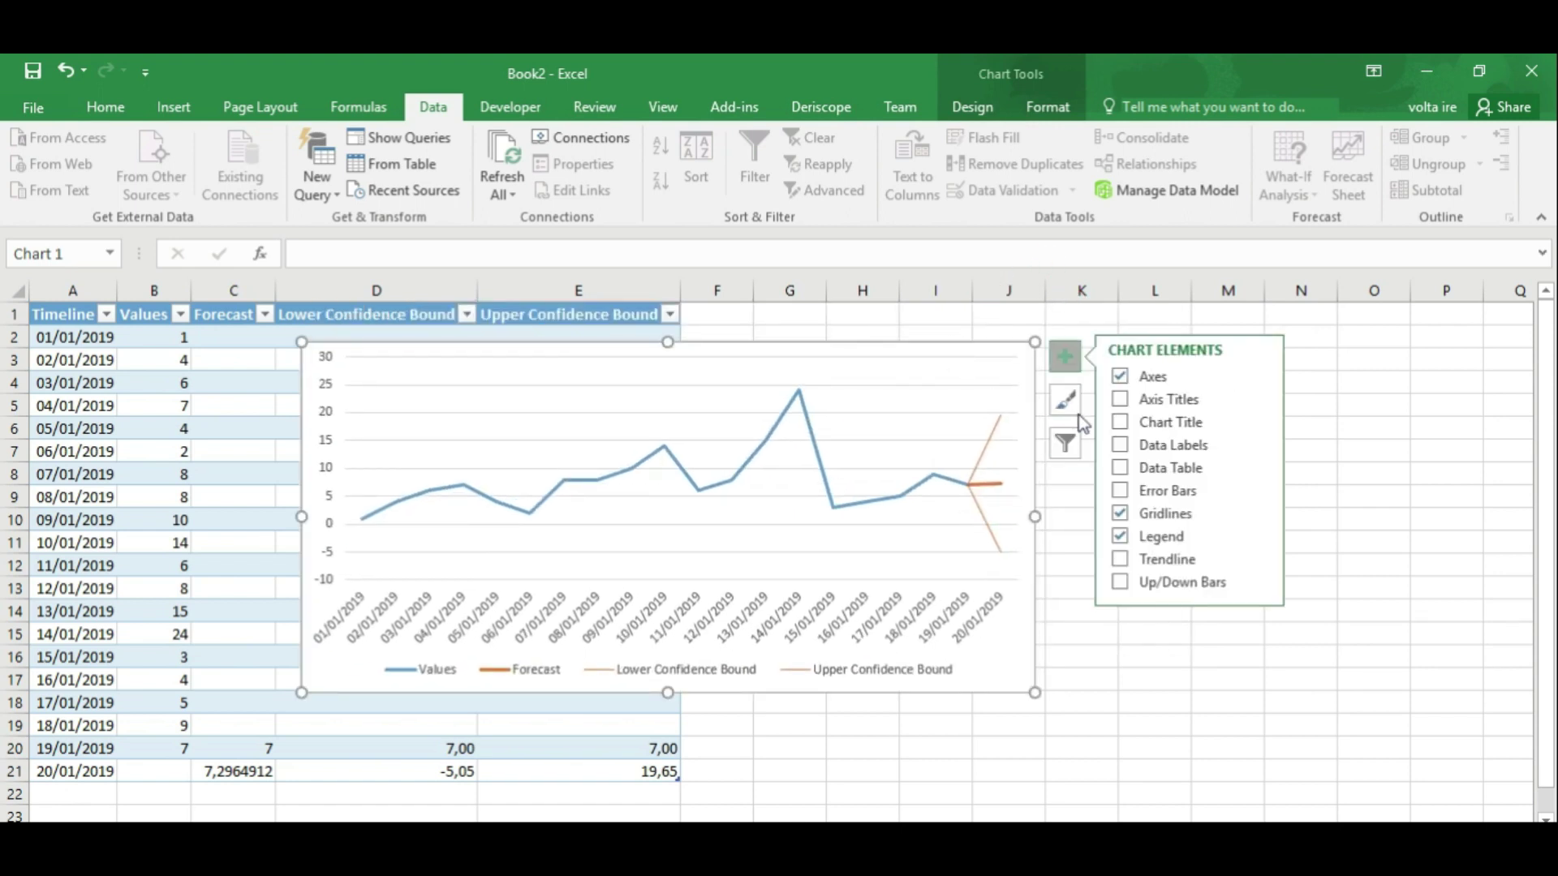
{"action": "left_click", "coordinate": [1167, 445]}
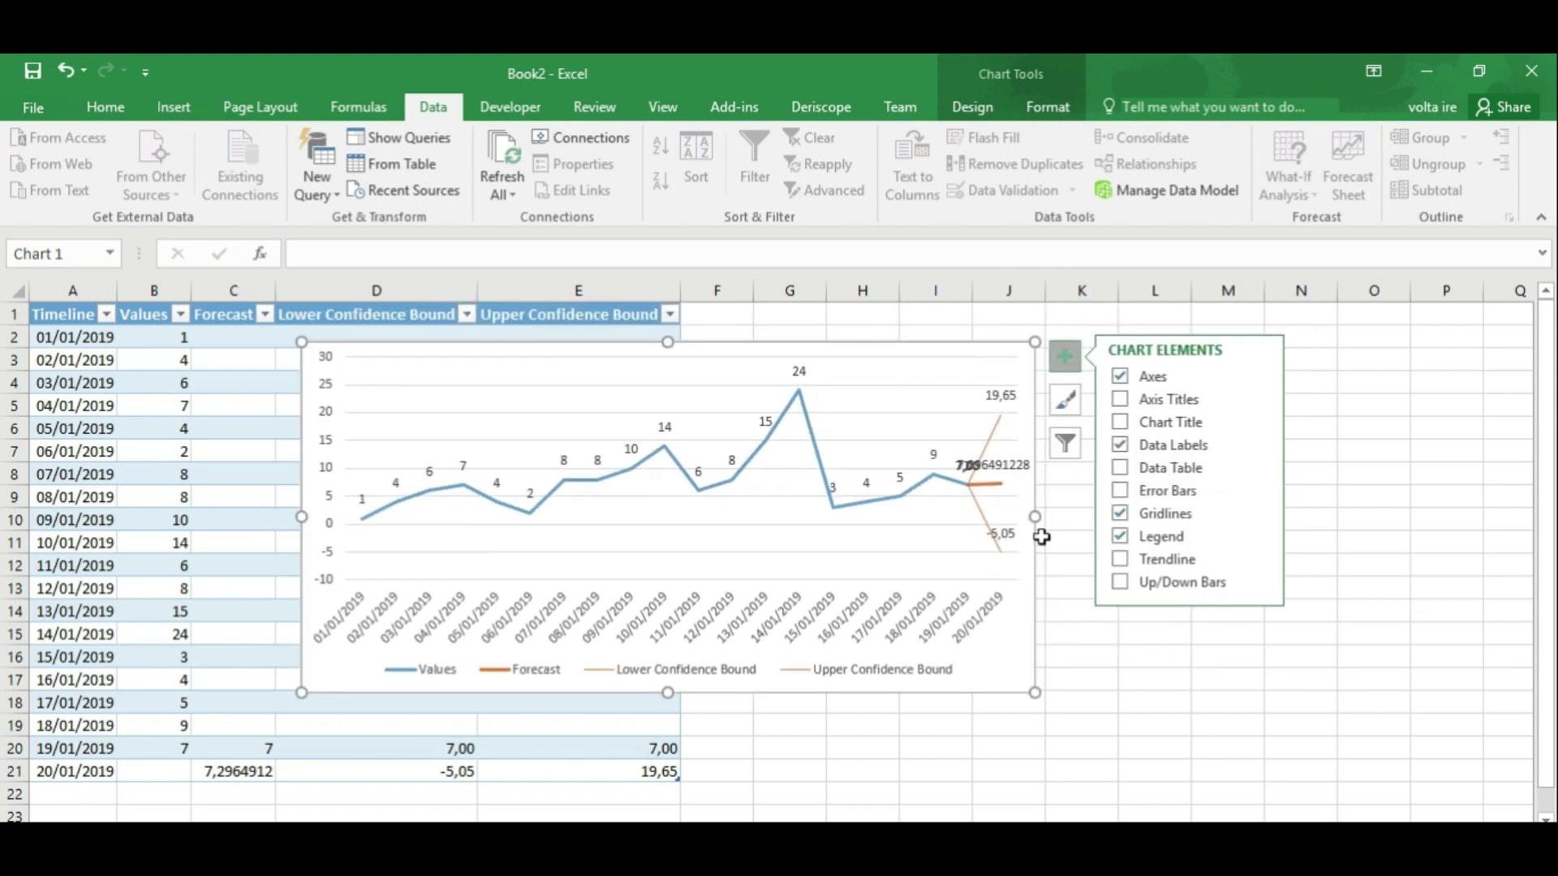
{"action": "left_click_drag", "start_coordinate": [1035, 517], "coordinate": [1213, 511]}
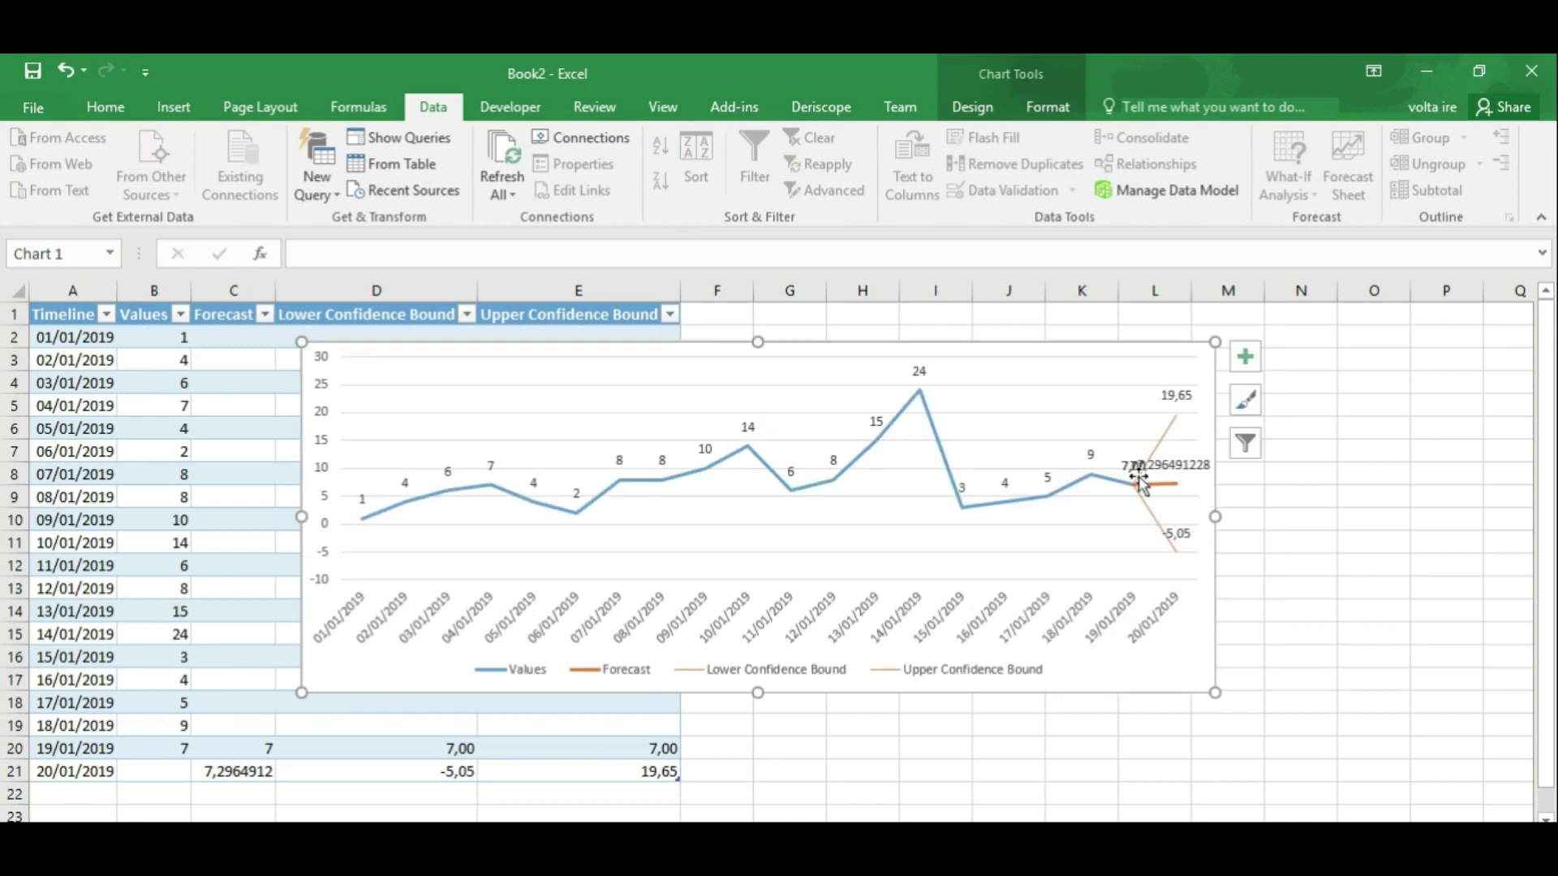
{"action": "left_click", "coordinate": [237, 770]}
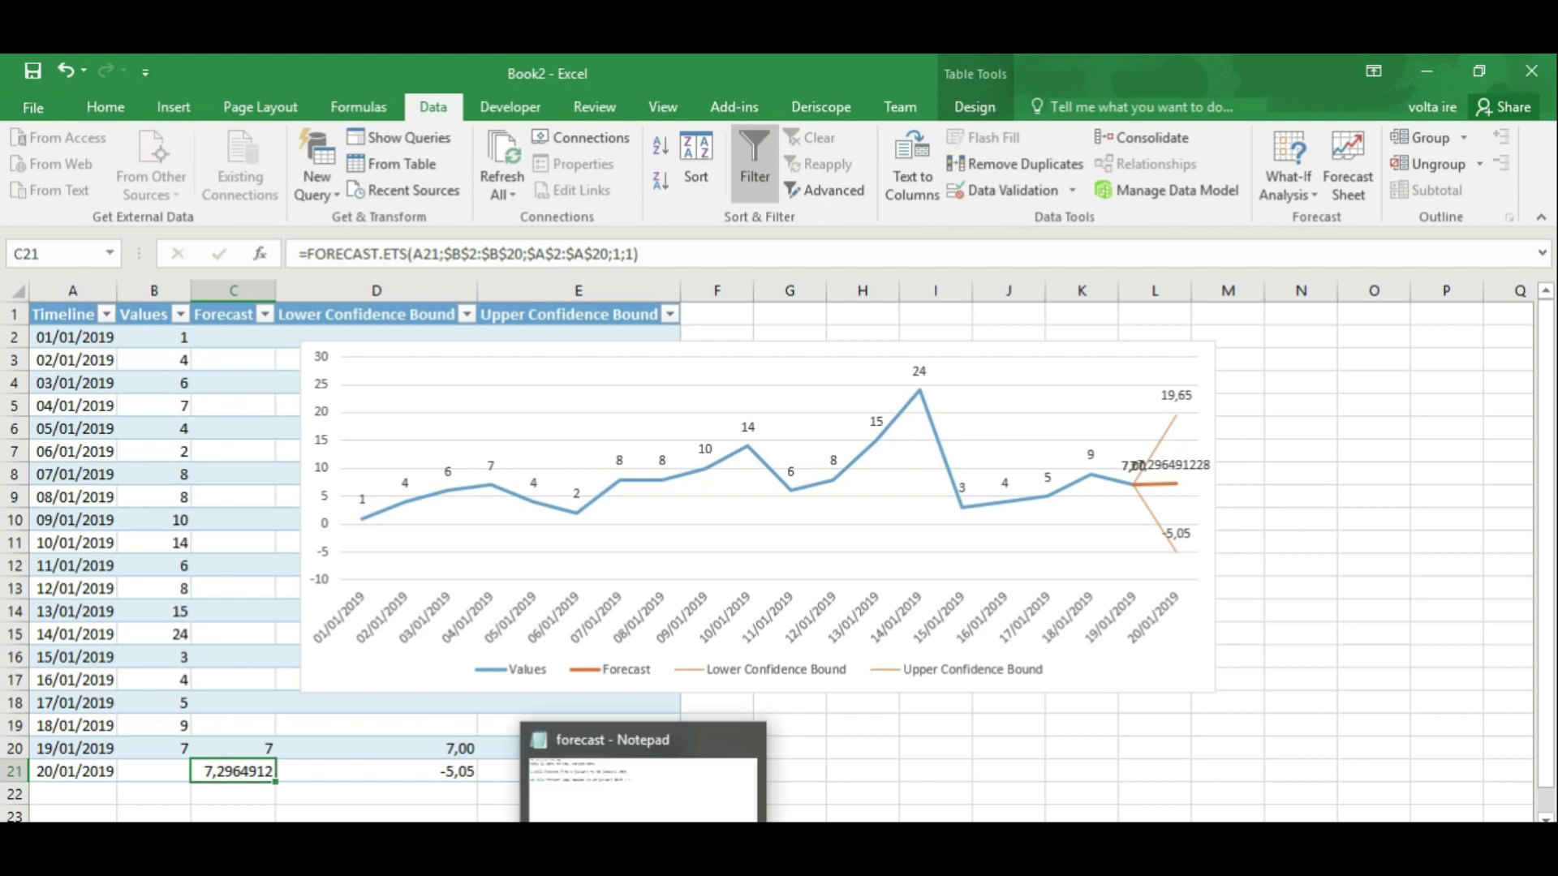
{"action": "left_click", "coordinate": [641, 779]}
Write 'so at 20 januari 2019' and 'excel will forecast it will be 7,296' in the note.
{"action": "key", "text": "ctrl+a"}
{"action": "type", "text": "s"}
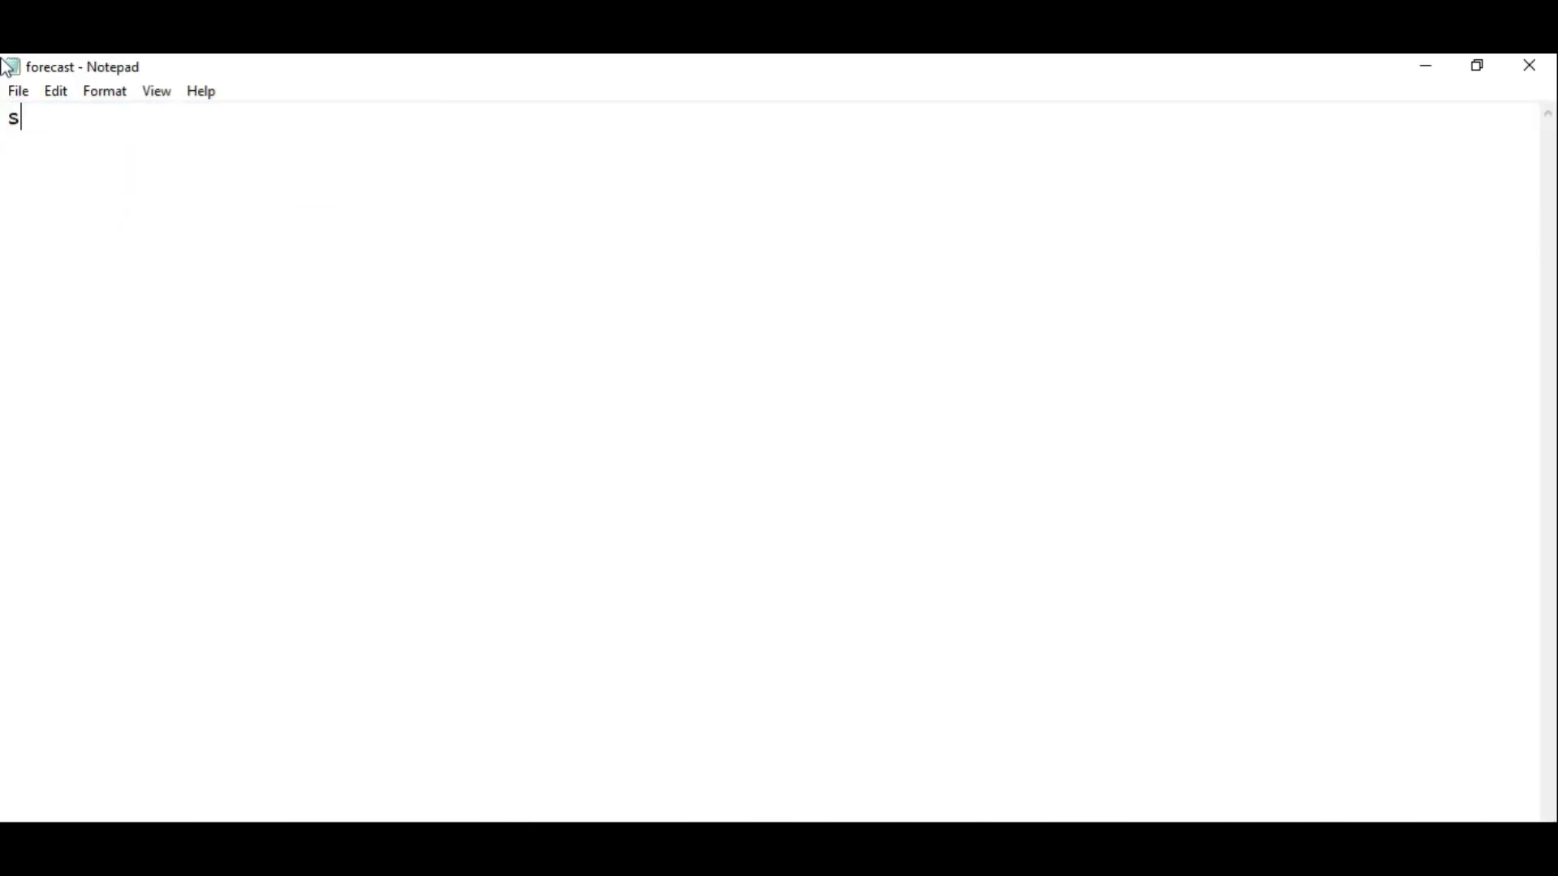
{"action": "type", "text": "o in"}
{"action": "key", "text": "BackSpace"}
{"action": "key", "text": "BackSpace"}
{"action": "type", "text": "t 20 januari 2019"}
{"action": "key", "text": "Return"}
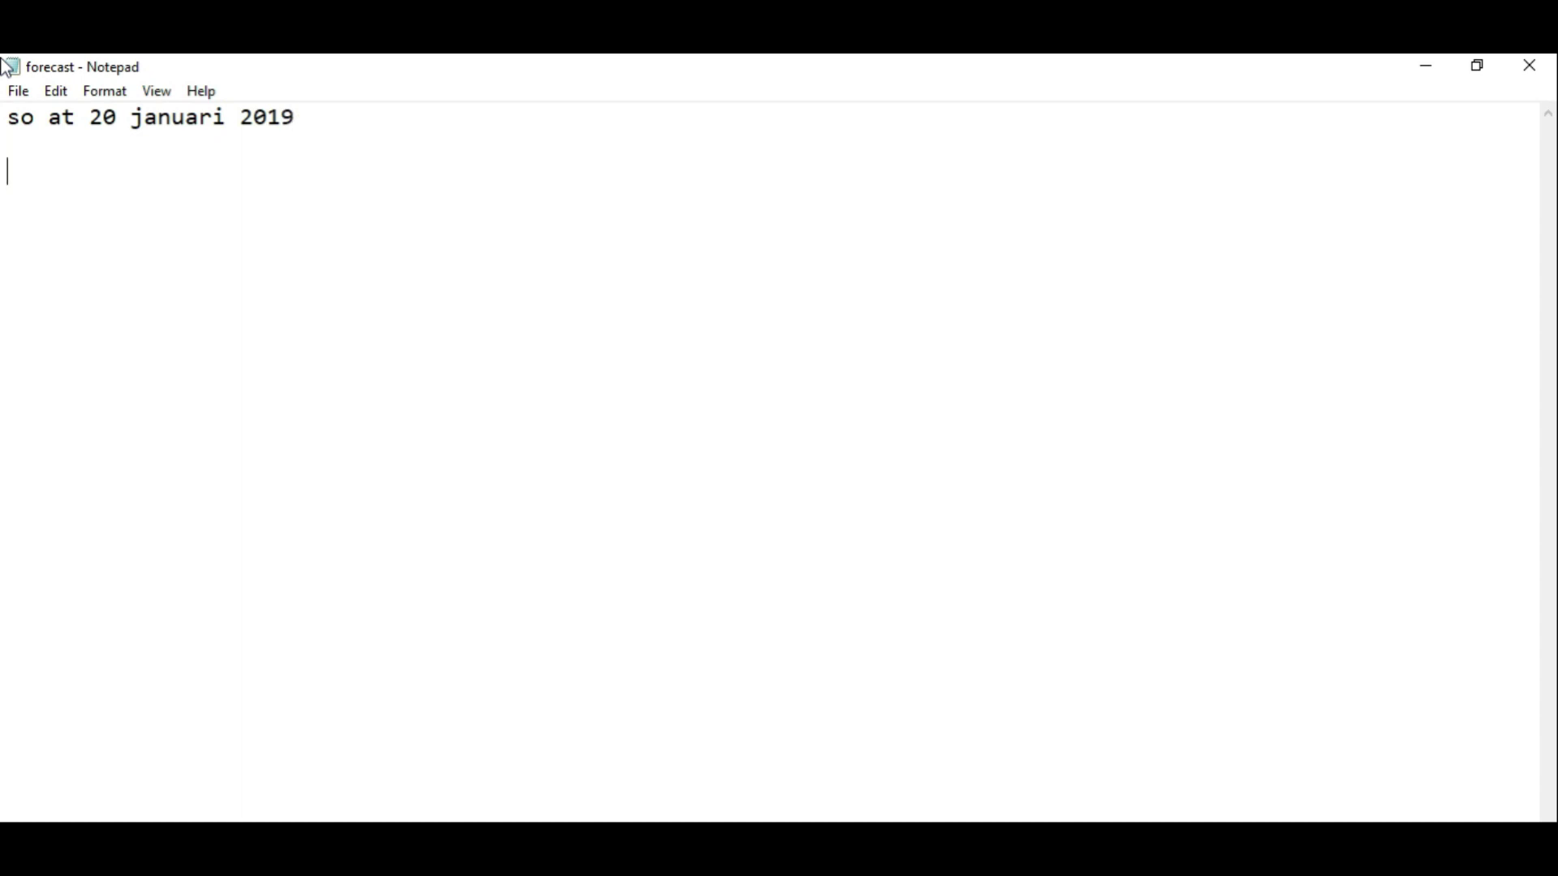
{"action": "type", "text": "excel will forecast it will be"}
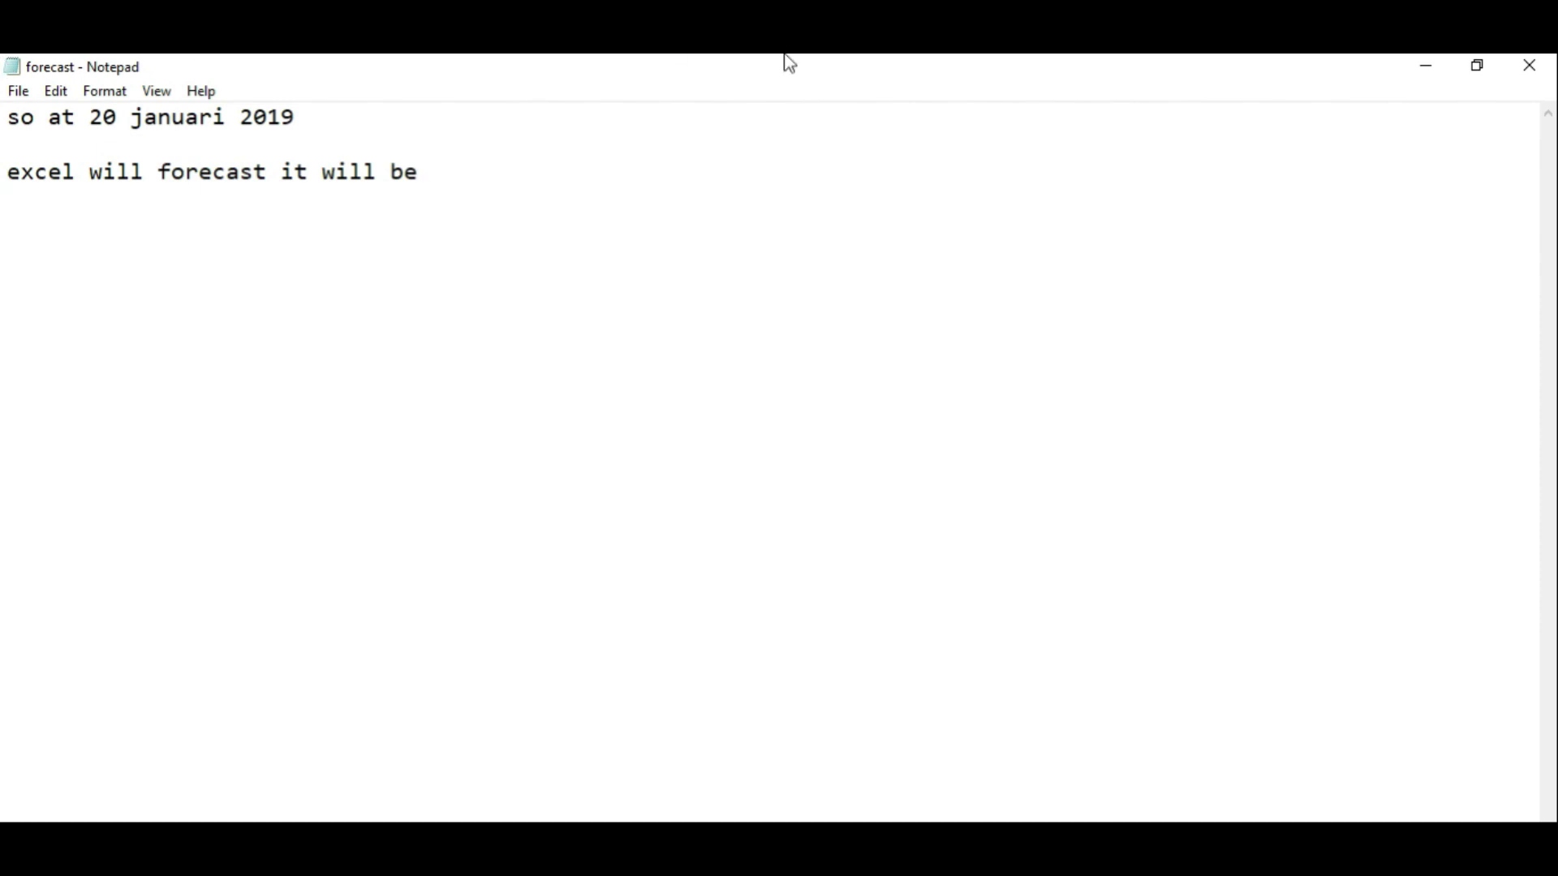
{"action": "left_click", "coordinate": [1427, 67]}
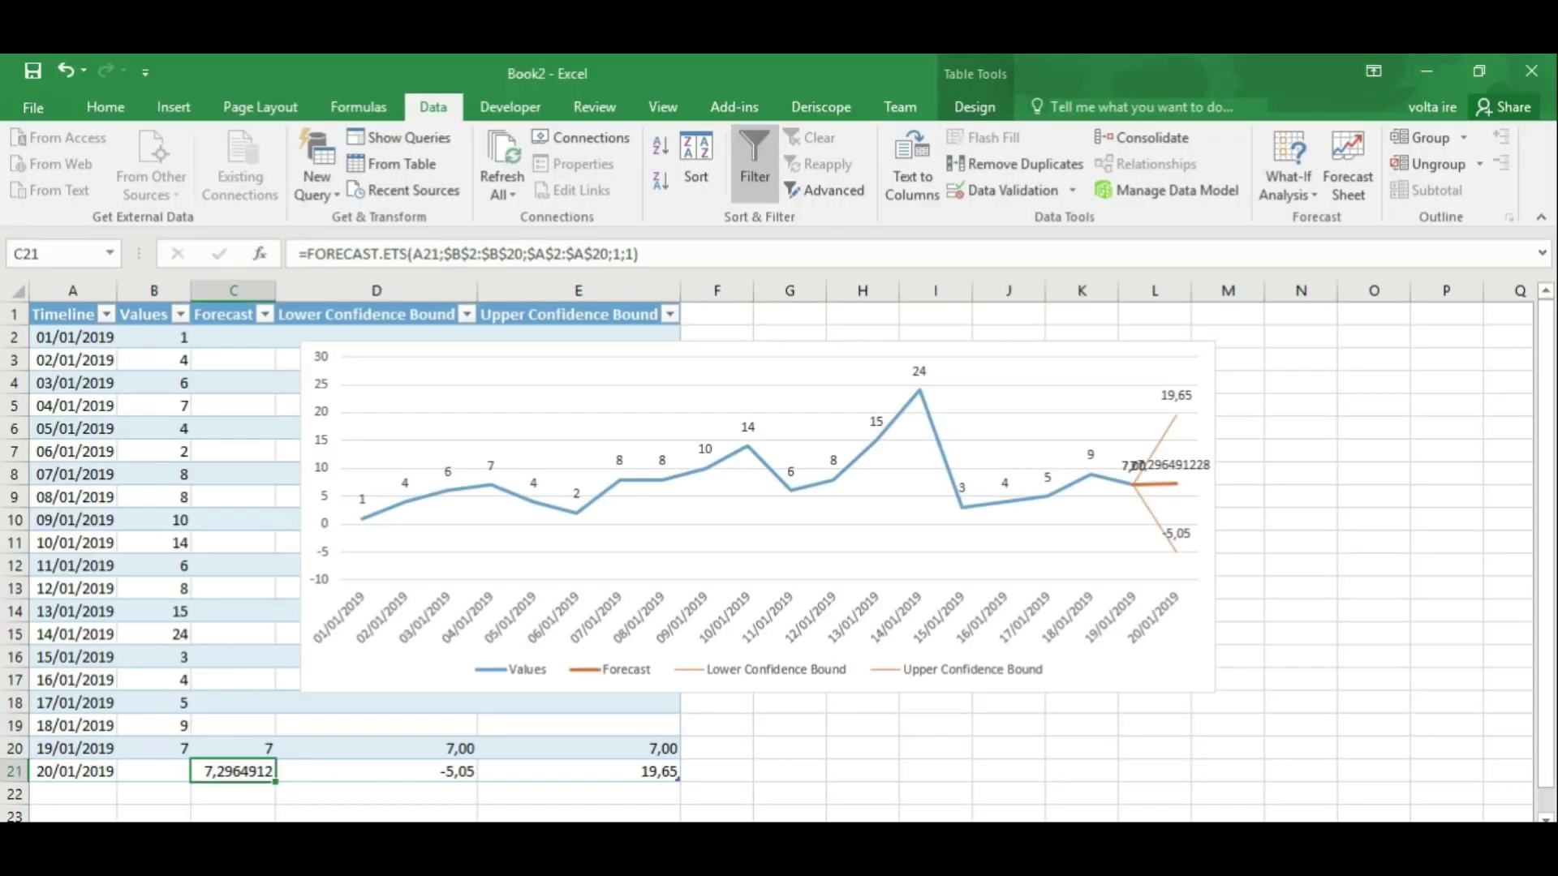
{"action": "left_click", "coordinate": [598, 844]}
{"action": "type", "text": "excel will forecast it will be"}
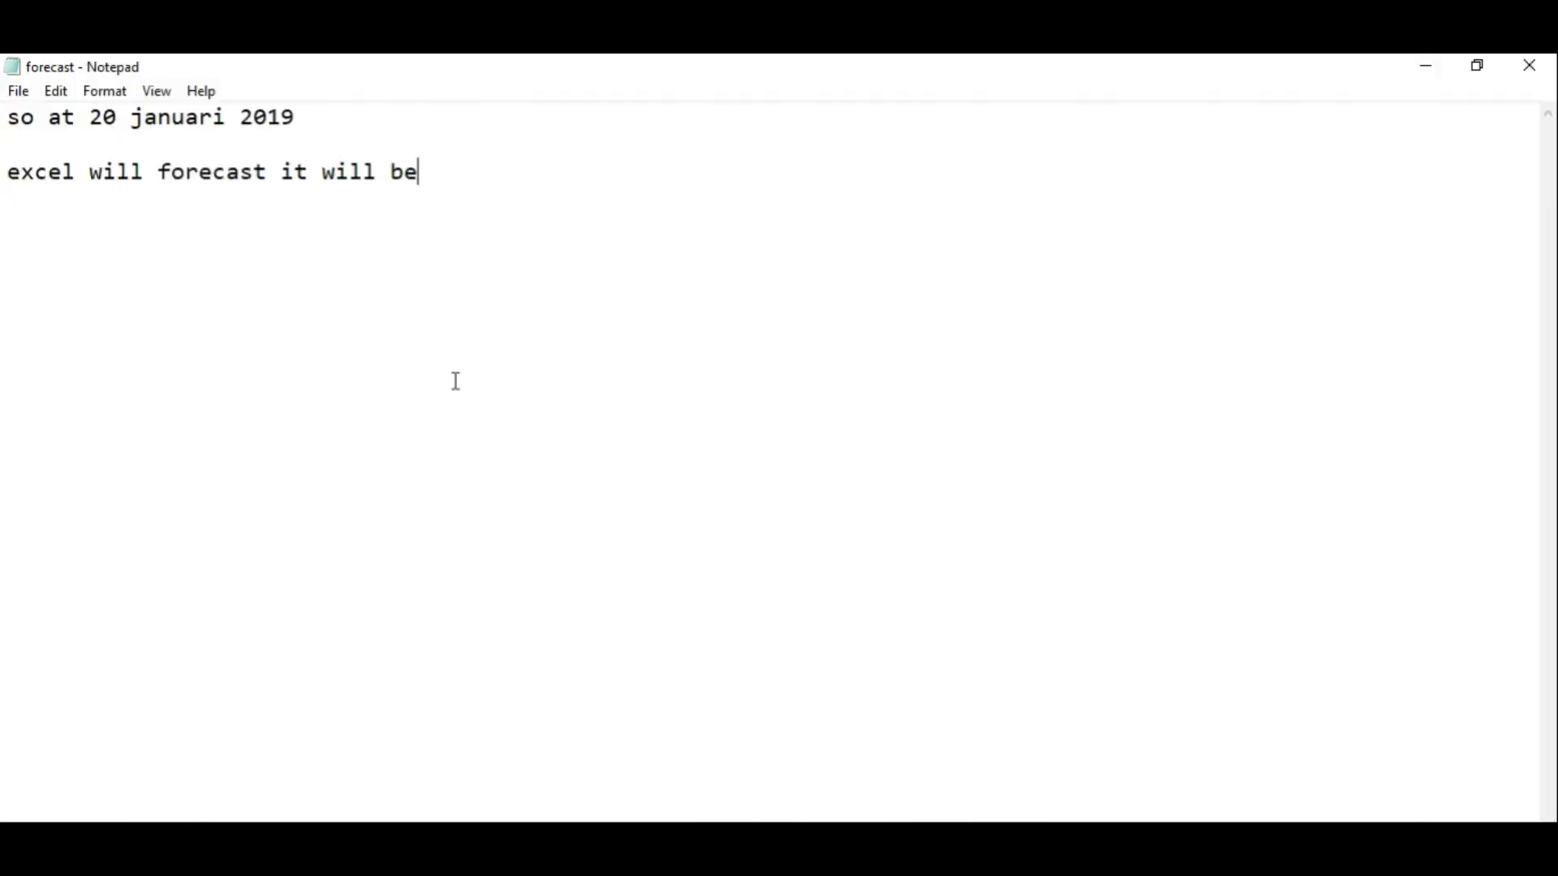
{"action": "type", "text": " 7,2"}
{"action": "type", "text": "96"}
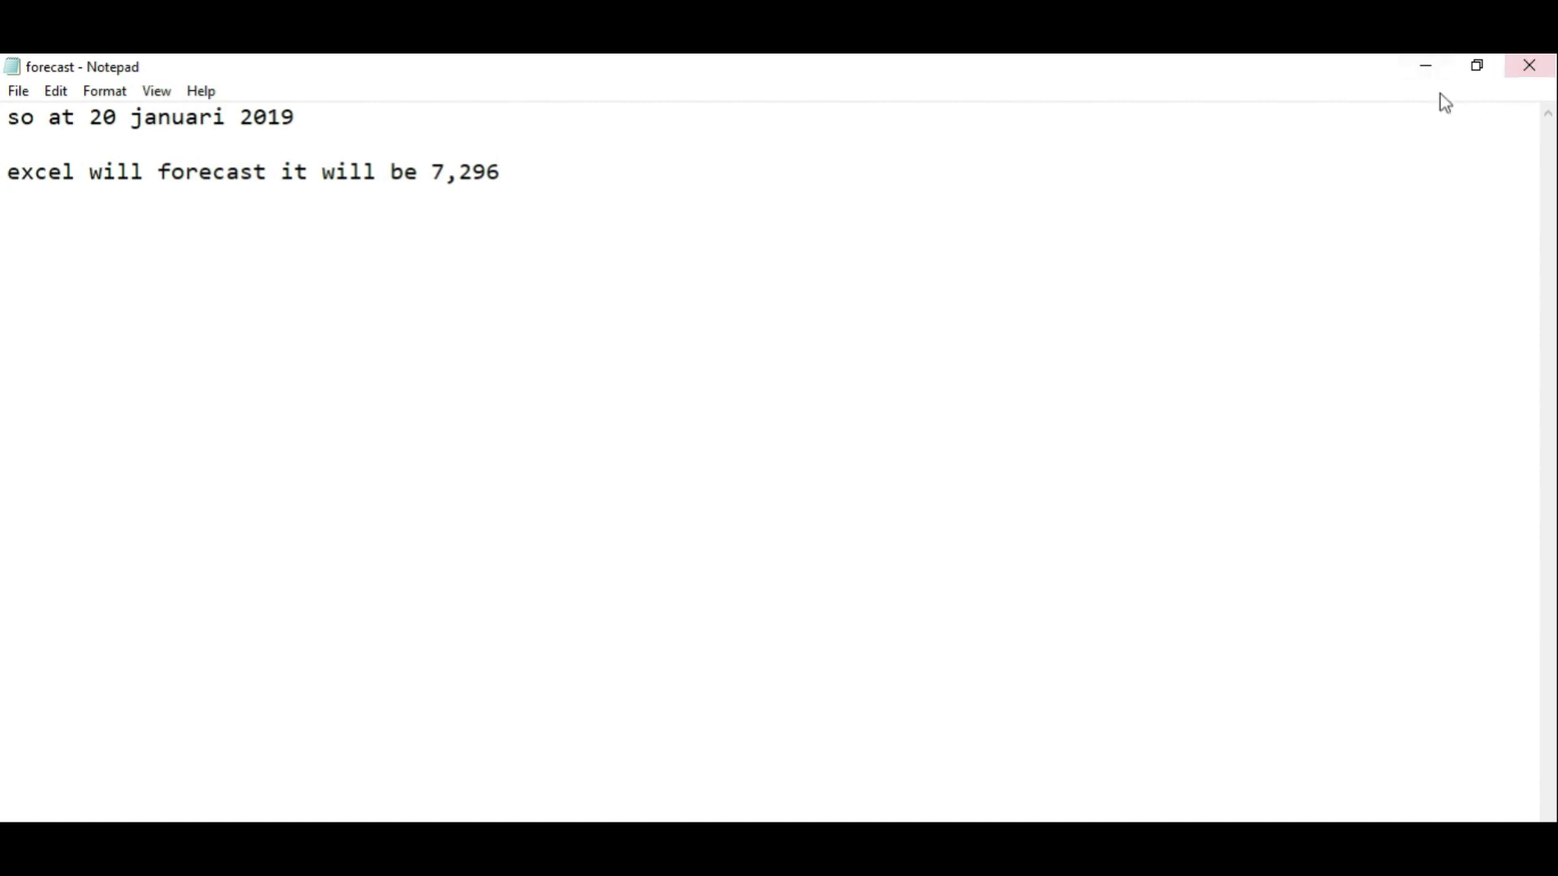
{"action": "left_click", "coordinate": [1428, 65]}
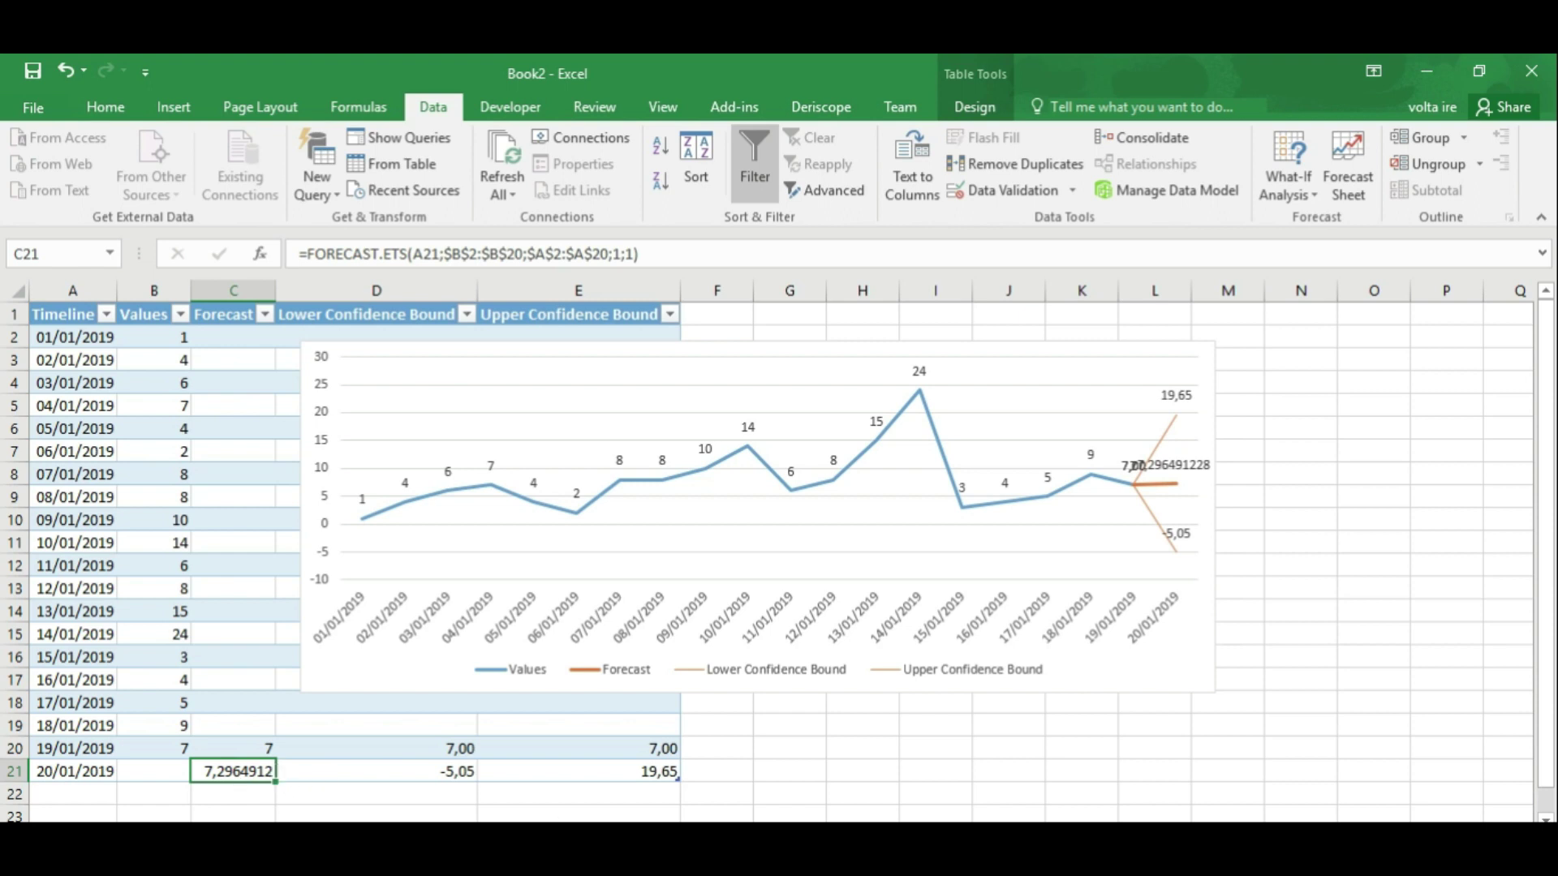
{"action": "left_click", "coordinate": [646, 771]}
Replace the note with 'so' and a line about using data forecast in Excel.
{"action": "left_click_drag", "start_coordinate": [502, 172], "coordinate": [4, 96]}
{"action": "type", "text": "so"}
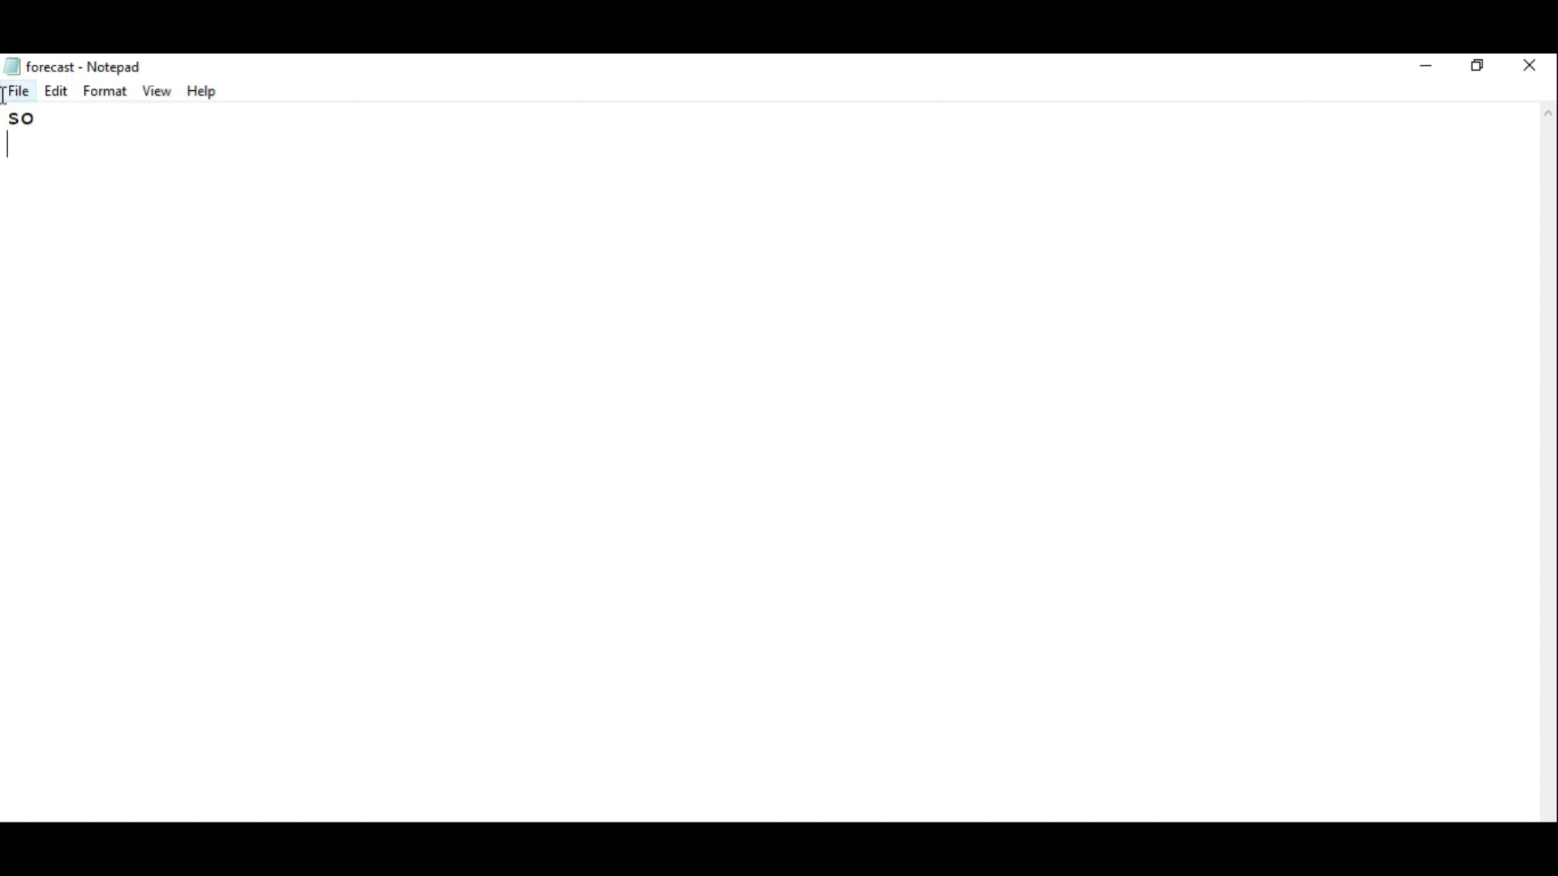
{"action": "key", "text": "Return"}
{"action": "key", "text": "Return"}
{"action": "type", "text": "this is ex"}
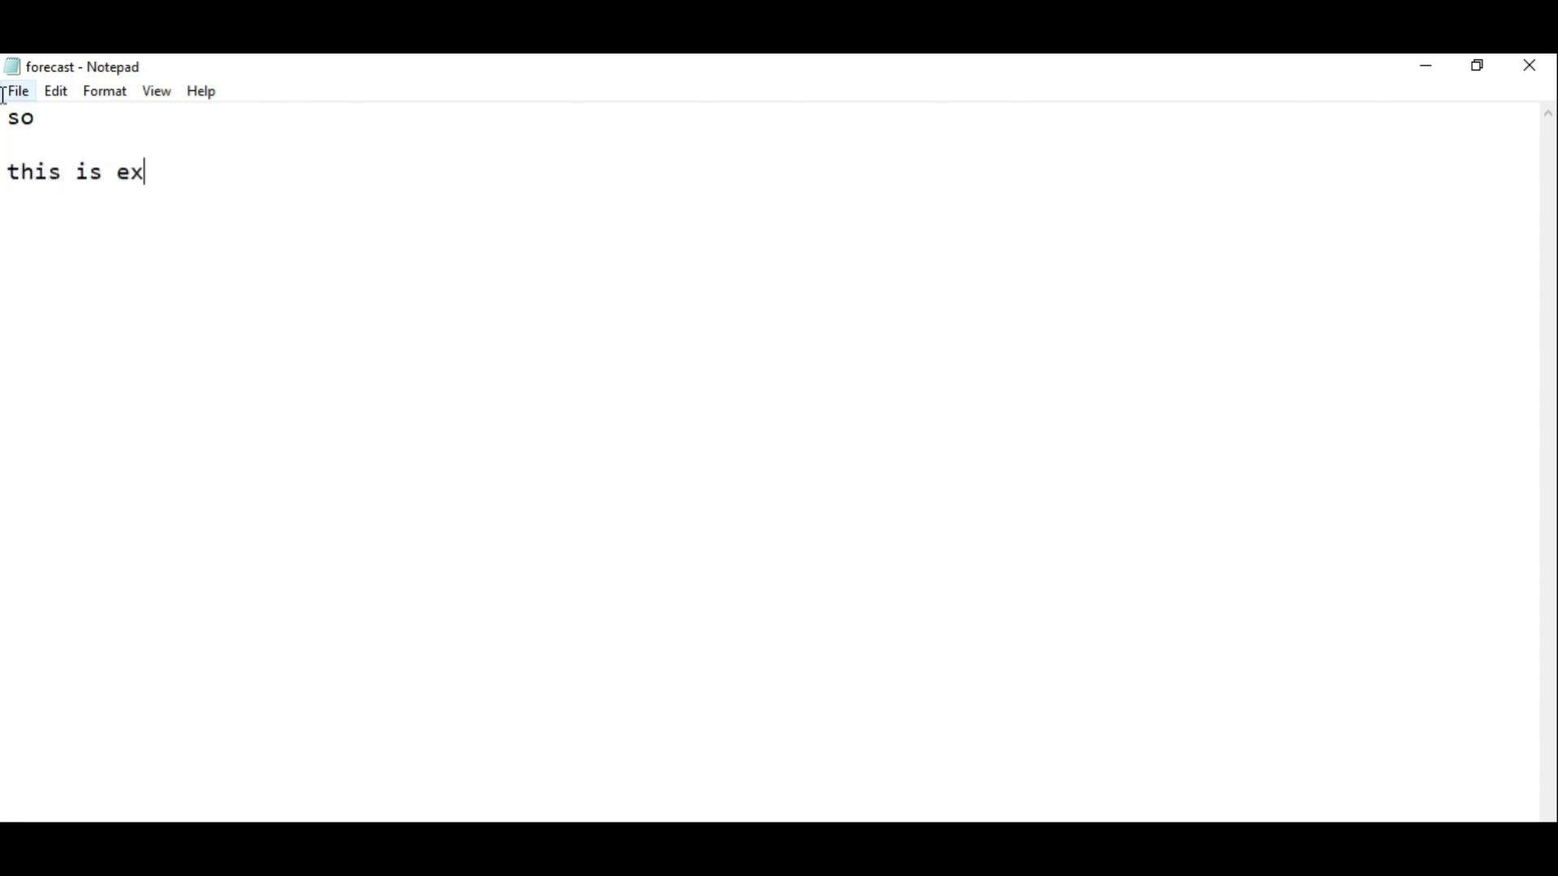
{"action": "type", "text": "ample h"}
{"action": "type", "text": "ow to using data"}
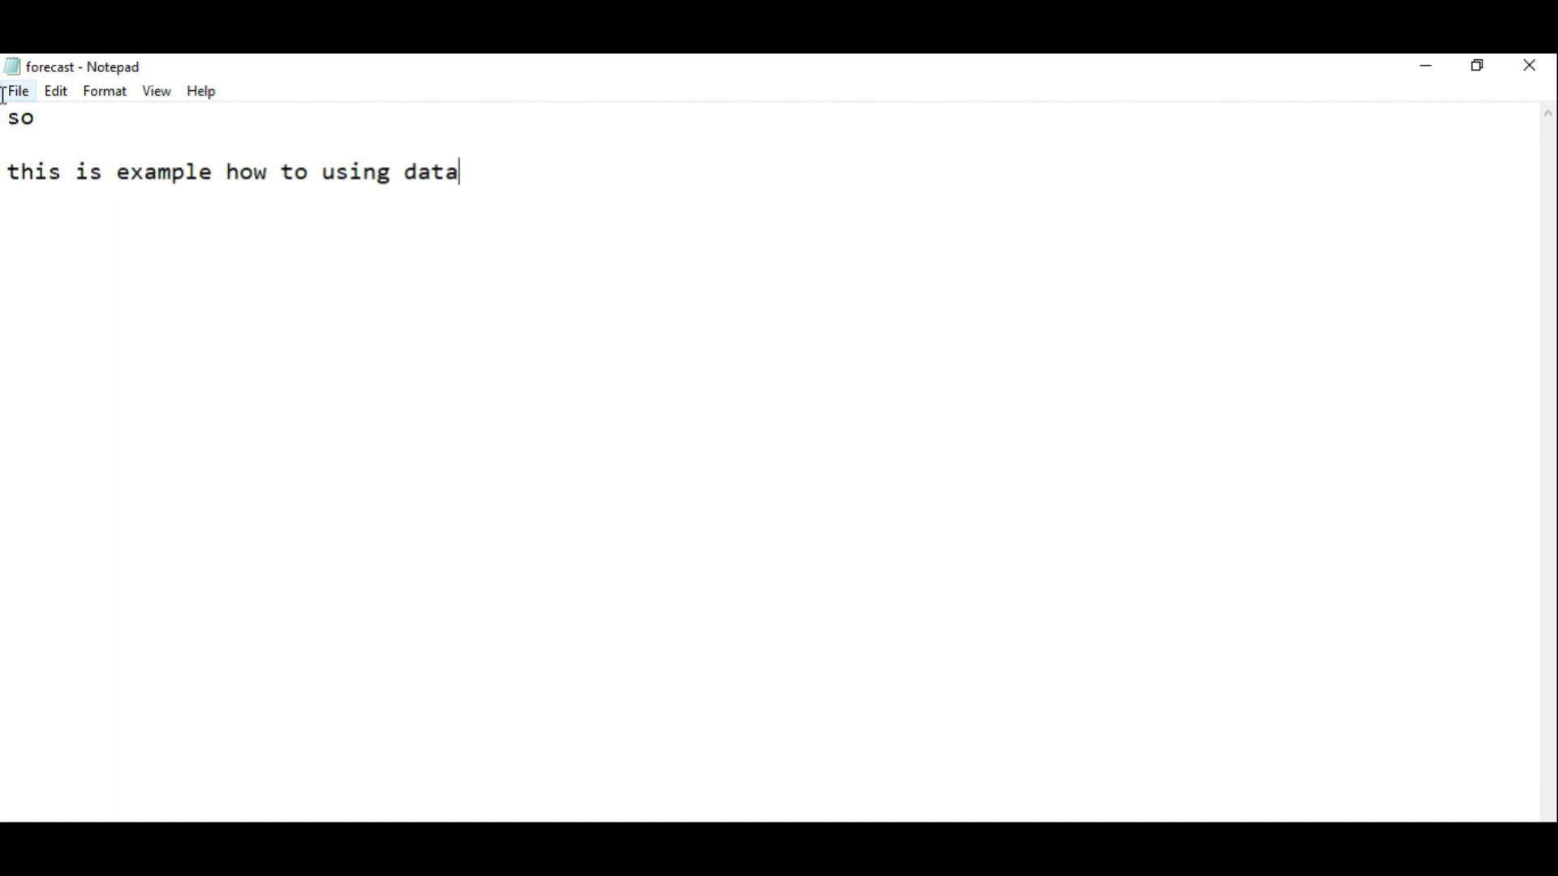
{"action": "type", "text": "fore"}
{"action": "key", "text": "BackSpace"}
{"action": "type", "text": "cast in "}
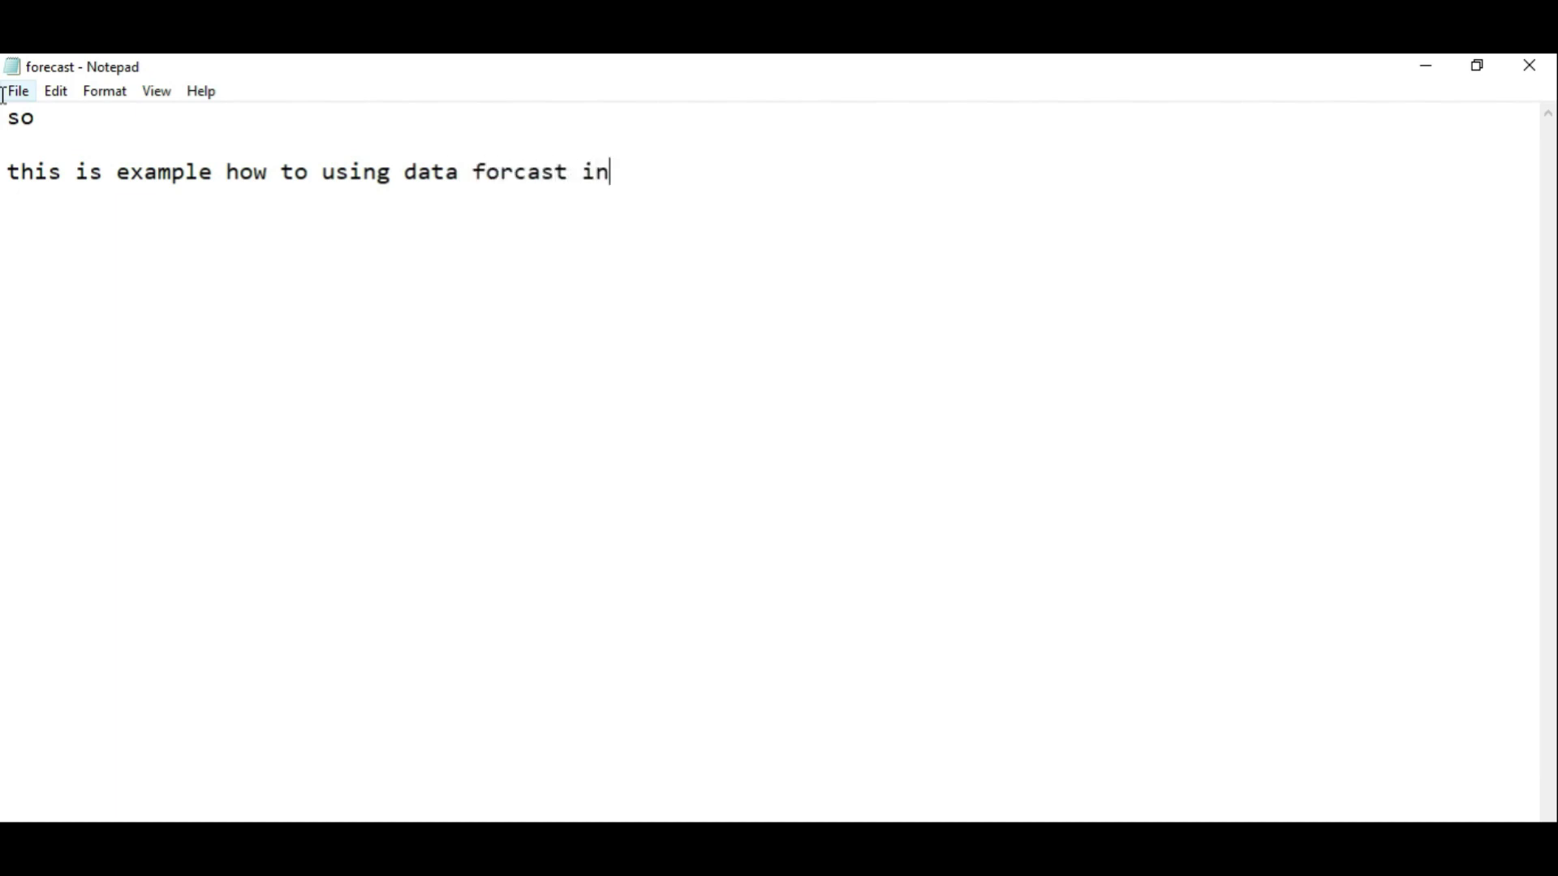
{"action": "type", "text": "excel"}
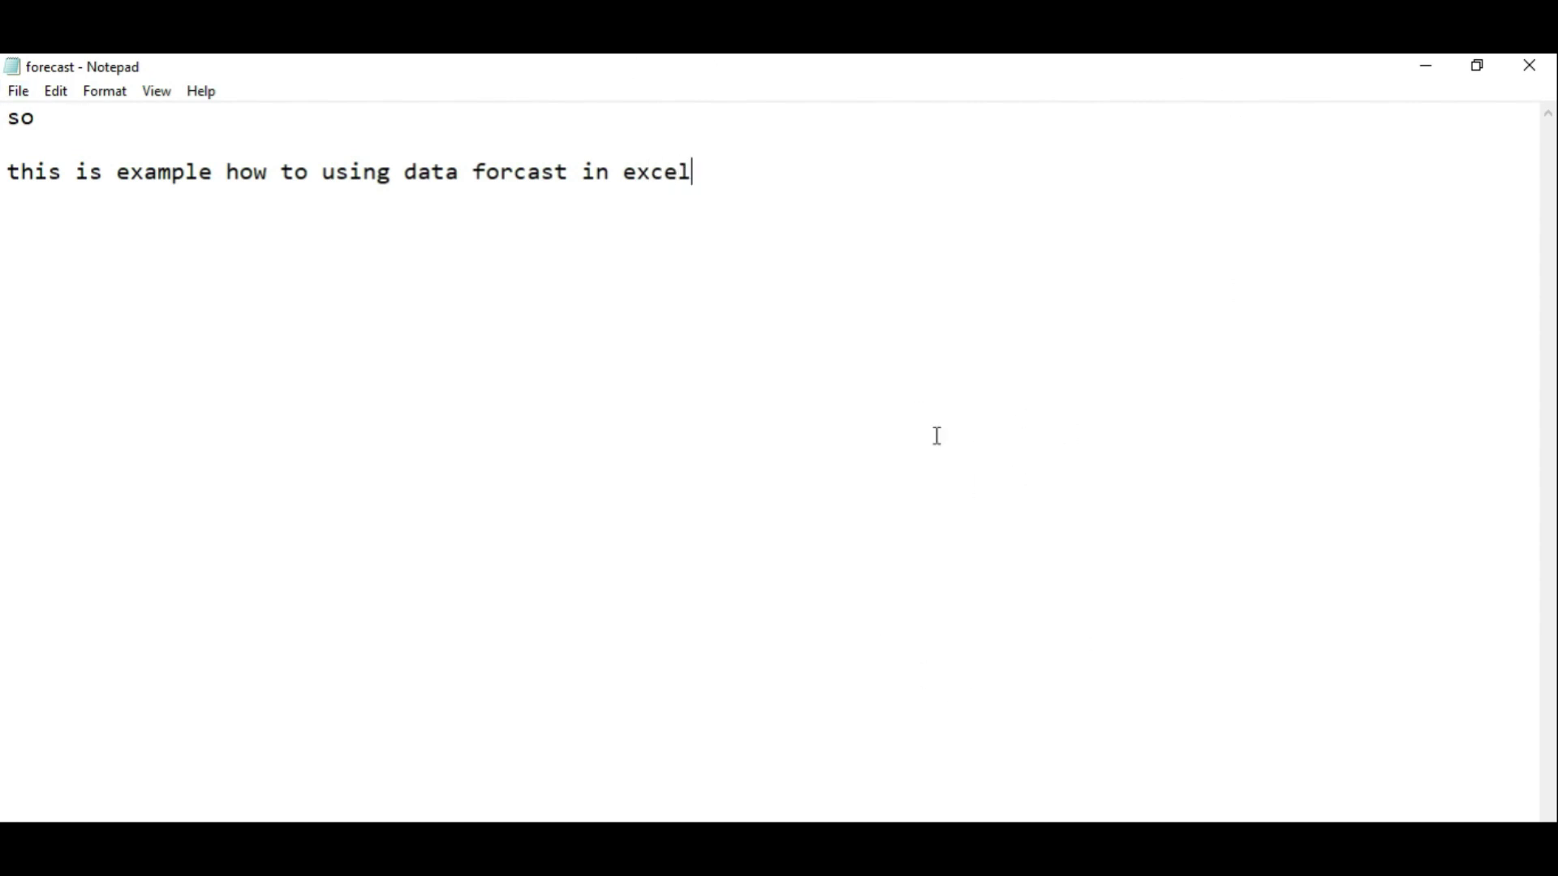
Replace the note with 'next we will using forex data' followed by a new line.
{"action": "key", "text": "ctrl+a"}
{"action": "type", "text": "next we will using"}
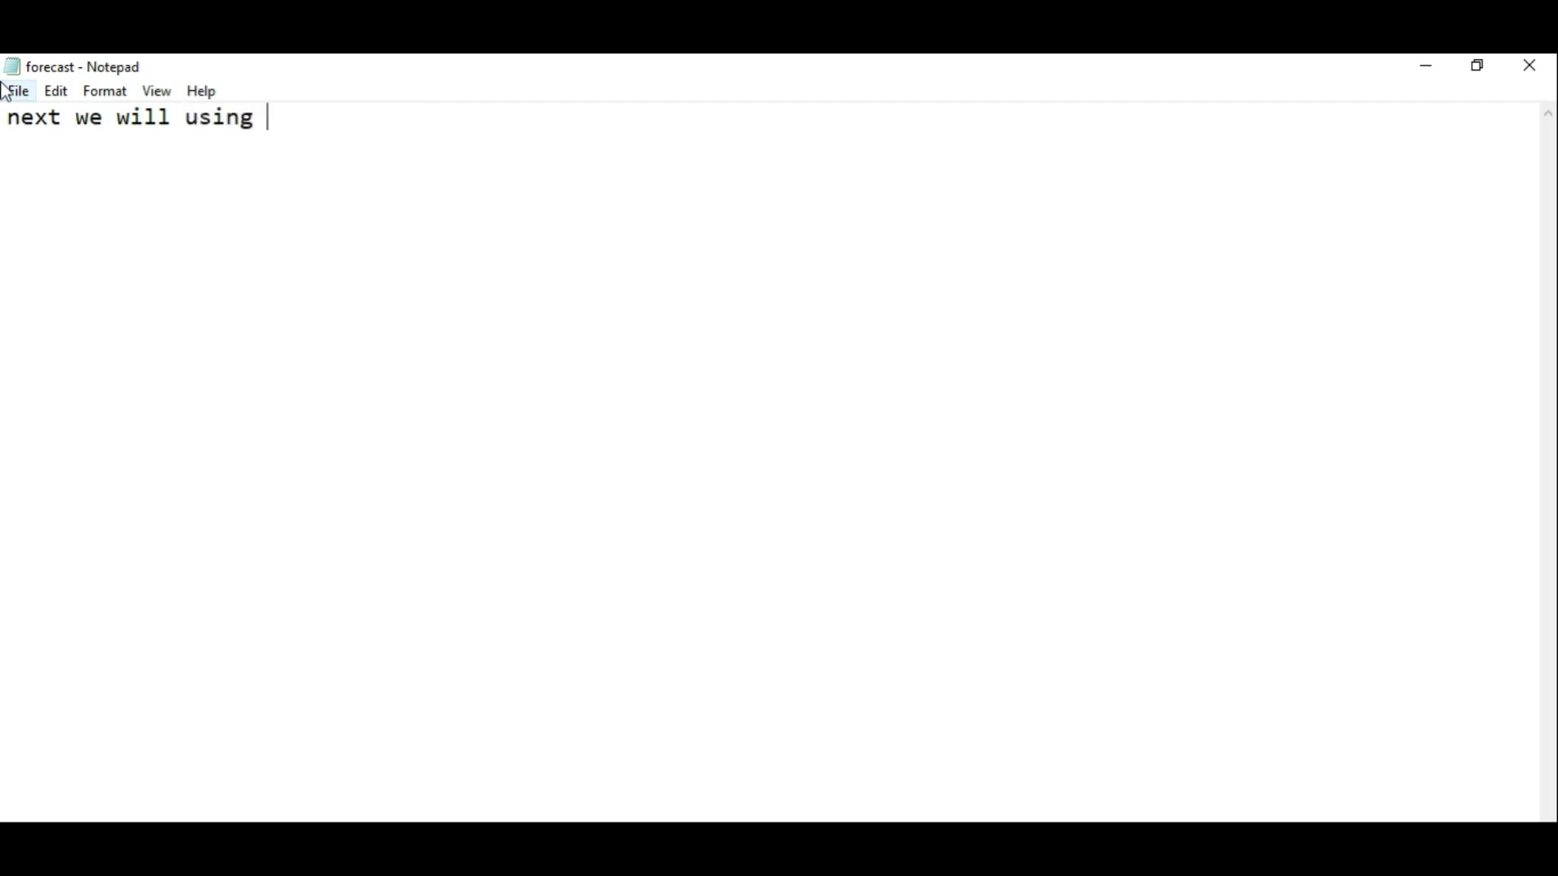
{"action": "type", "text": " forex data"}
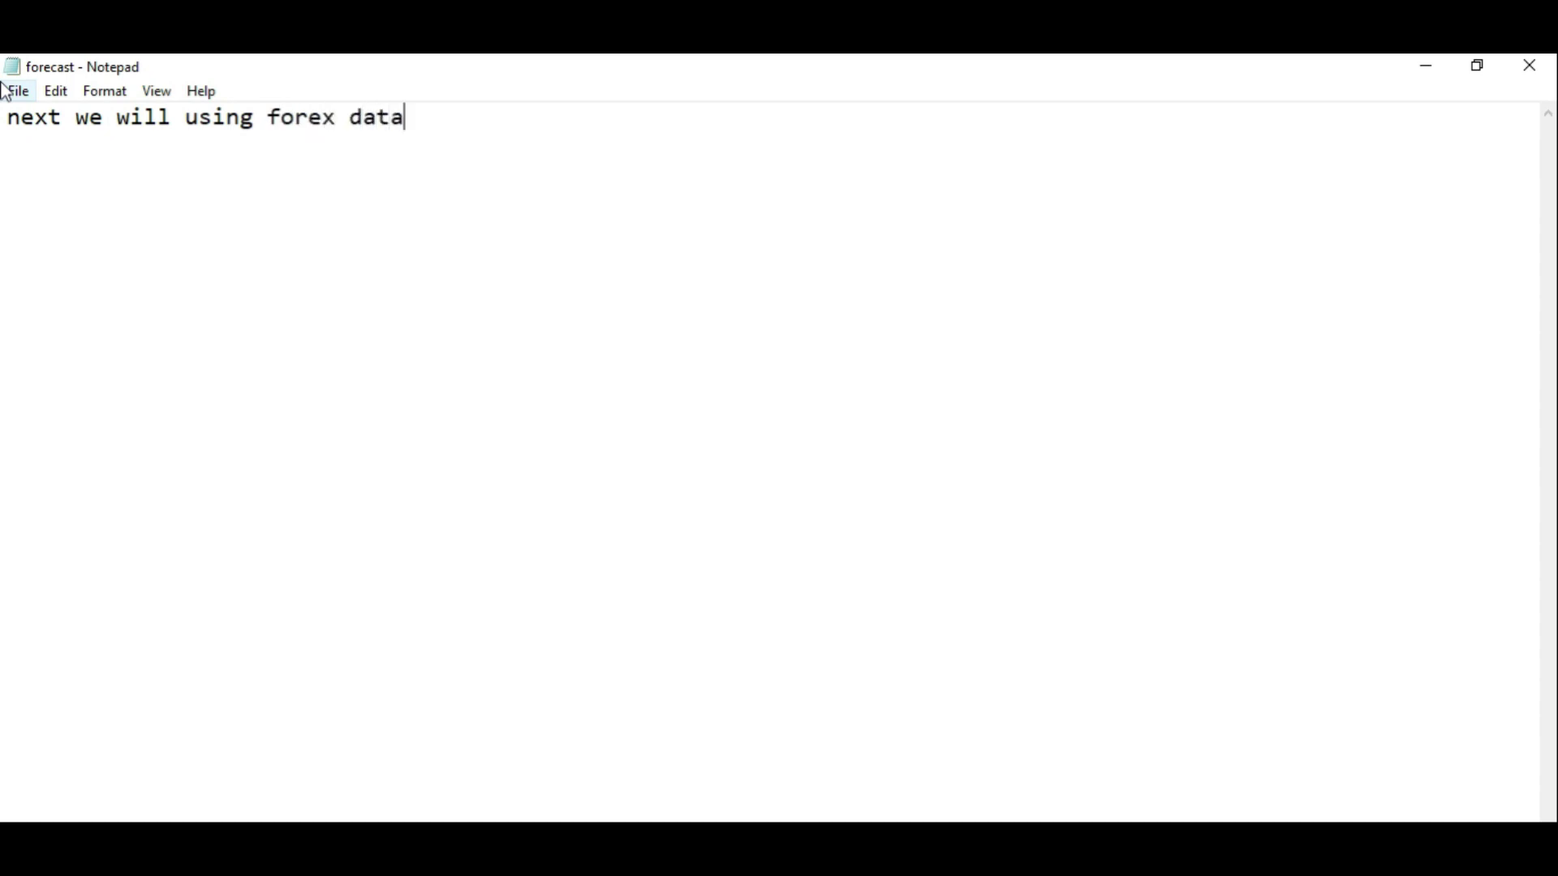
{"action": "key", "text": "Return"}
{"action": "key", "text": "Return"}
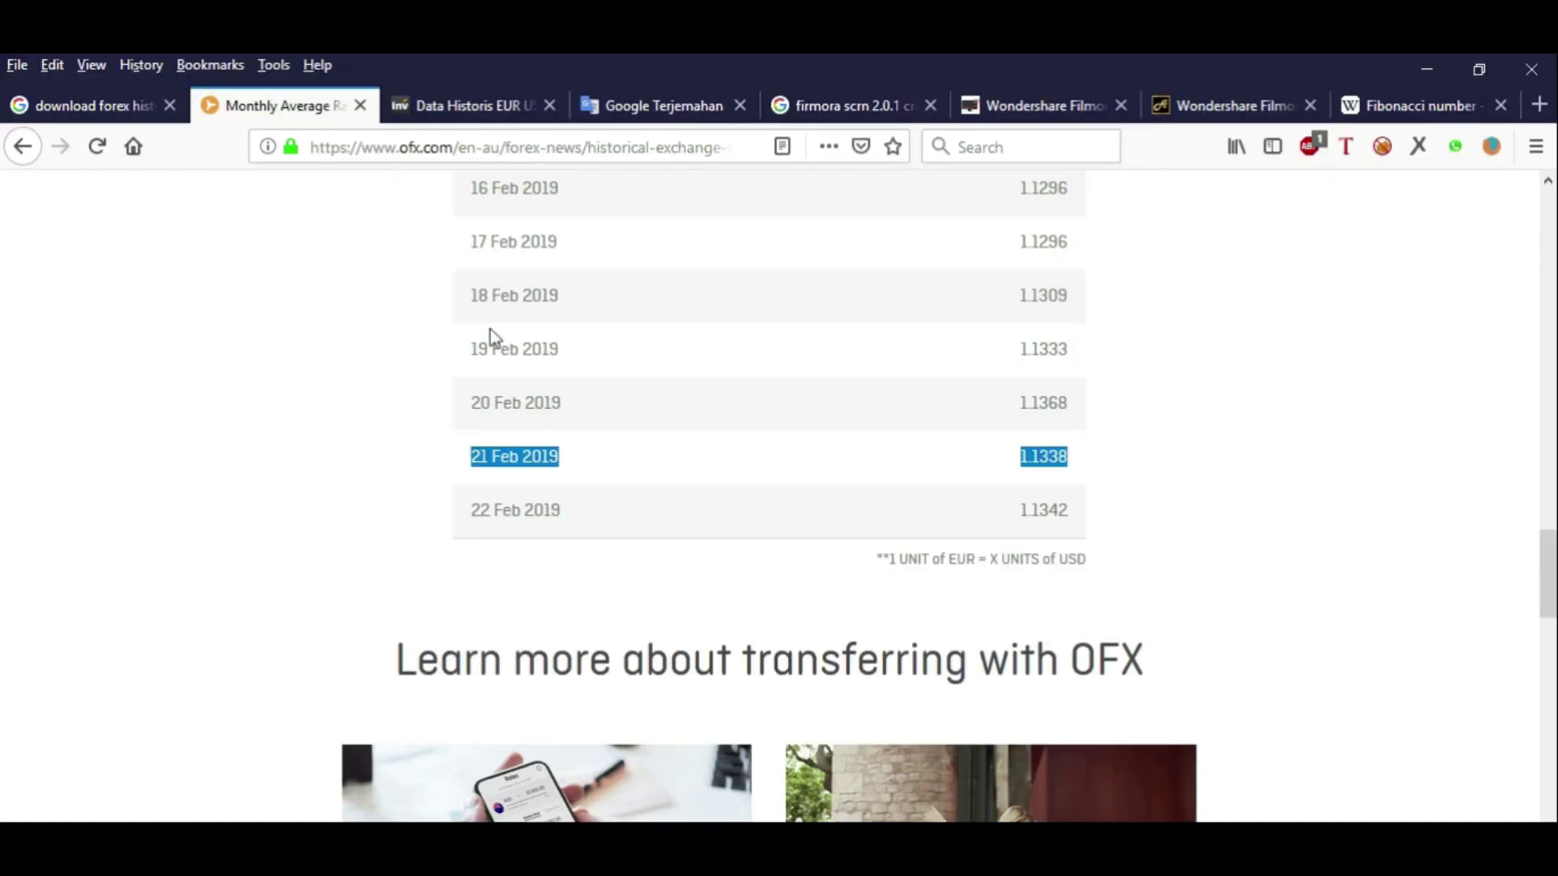
Scroll the OFX rates page to the top, close four unrelated tabs, and select its URL.
{"action": "scroll", "coordinate": [490, 329], "scroll_direction": "up", "scroll_amount": 7}
{"action": "scroll", "coordinate": [490, 329], "scroll_direction": "up", "scroll_amount": 8}
{"action": "scroll", "coordinate": [490, 329], "scroll_direction": "up", "scroll_amount": 8}
{"action": "scroll", "coordinate": [490, 329], "scroll_direction": "up", "scroll_amount": 3}
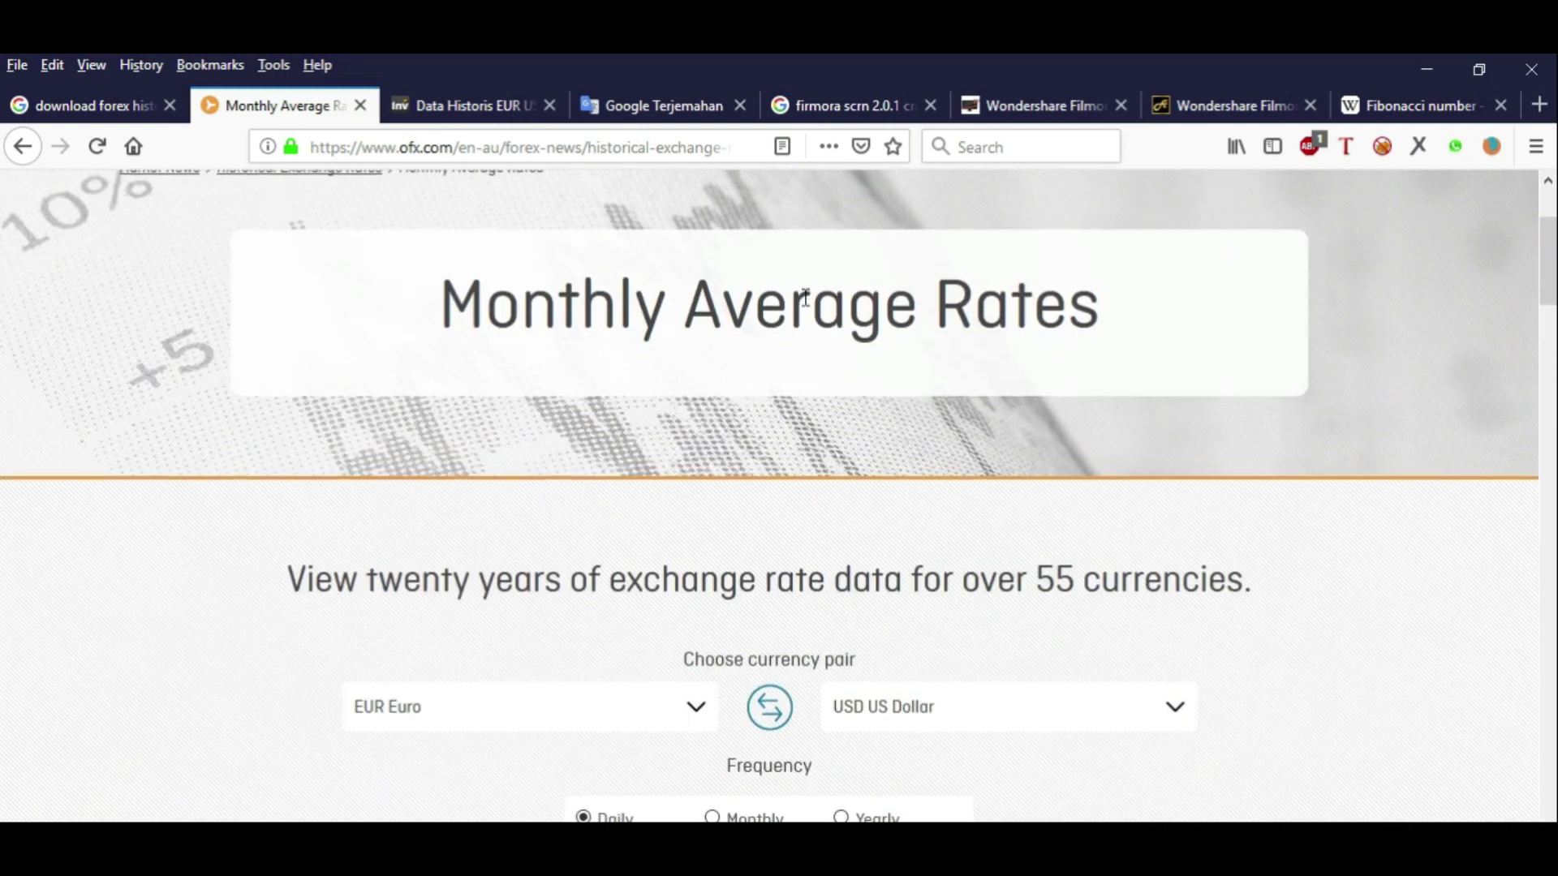
{"action": "left_click", "coordinate": [931, 106]}
{"action": "left_click", "coordinate": [932, 104]}
{"action": "left_click", "coordinate": [932, 104]}
{"action": "left_click", "coordinate": [932, 104]}
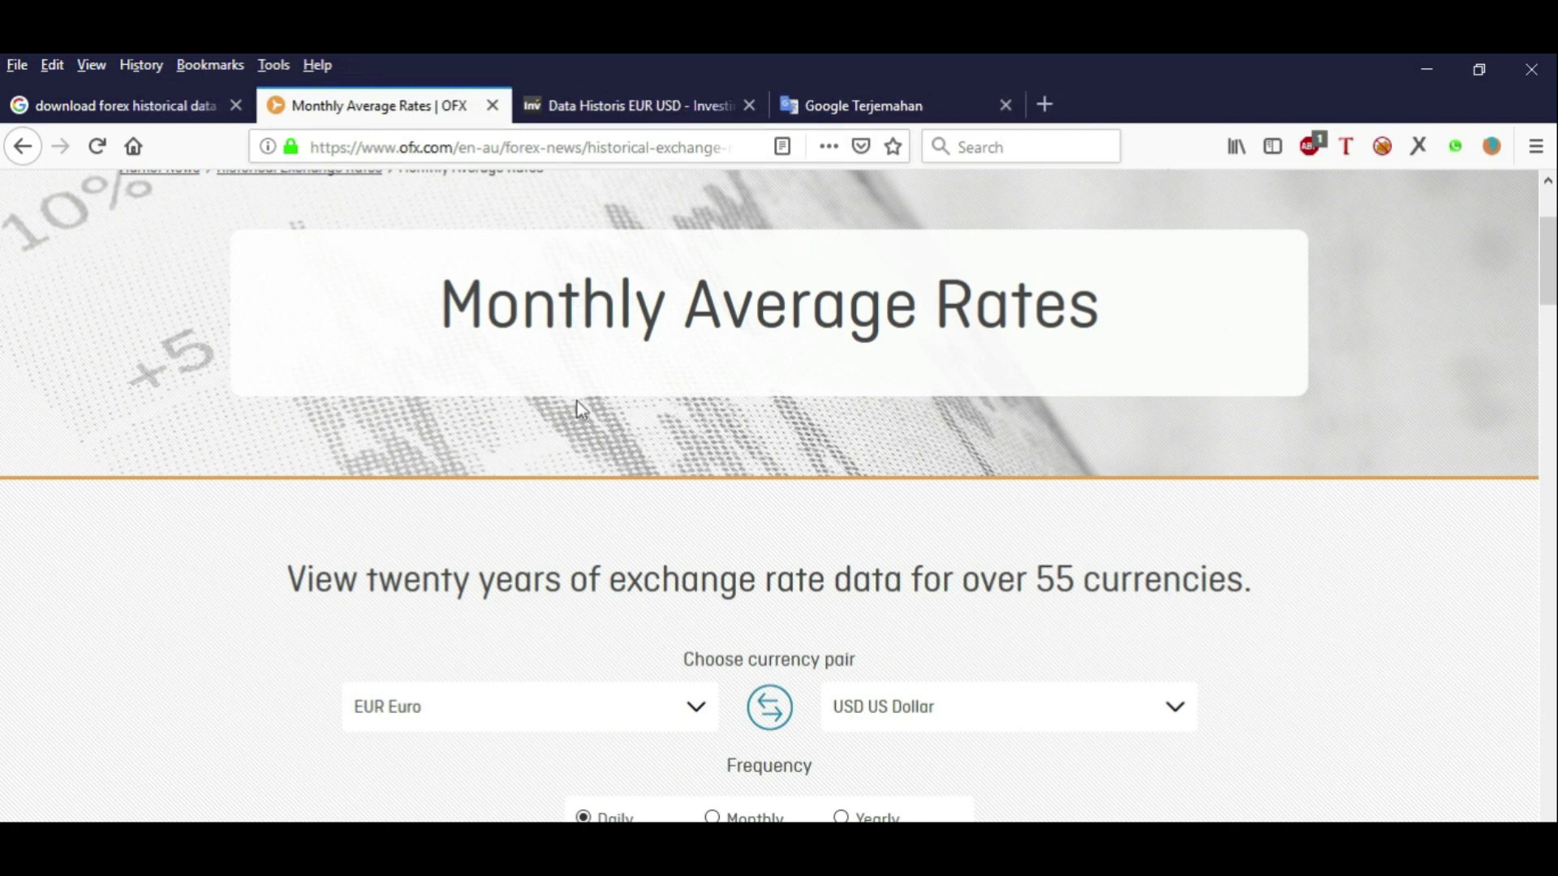
{"action": "scroll", "coordinate": [526, 219], "scroll_direction": "up", "scroll_amount": 3}
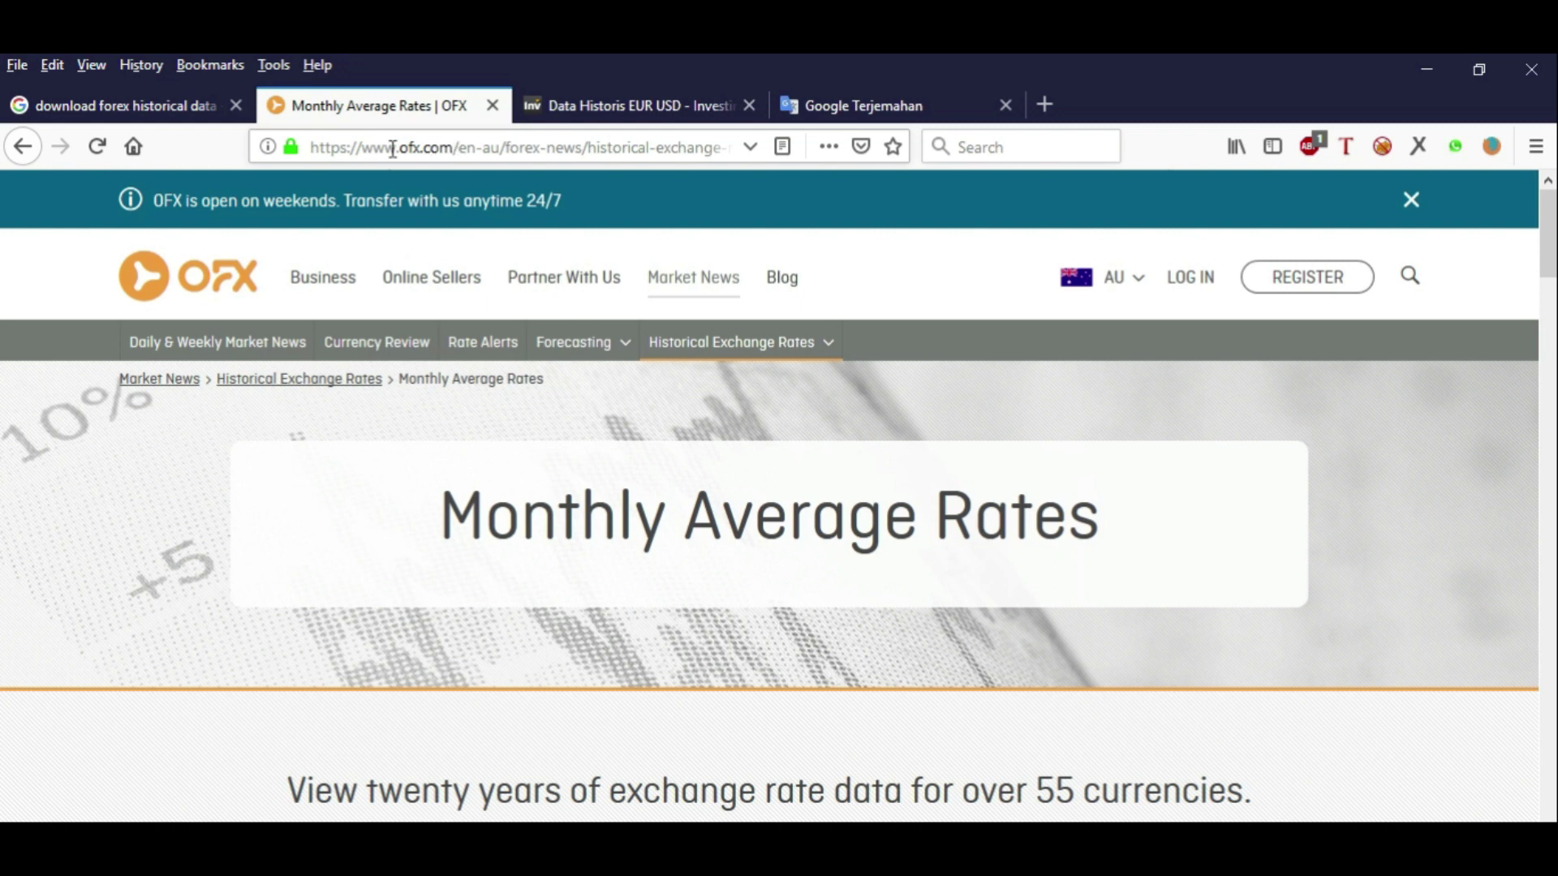
{"action": "left_click_drag", "start_coordinate": [315, 150], "coordinate": [779, 157]}
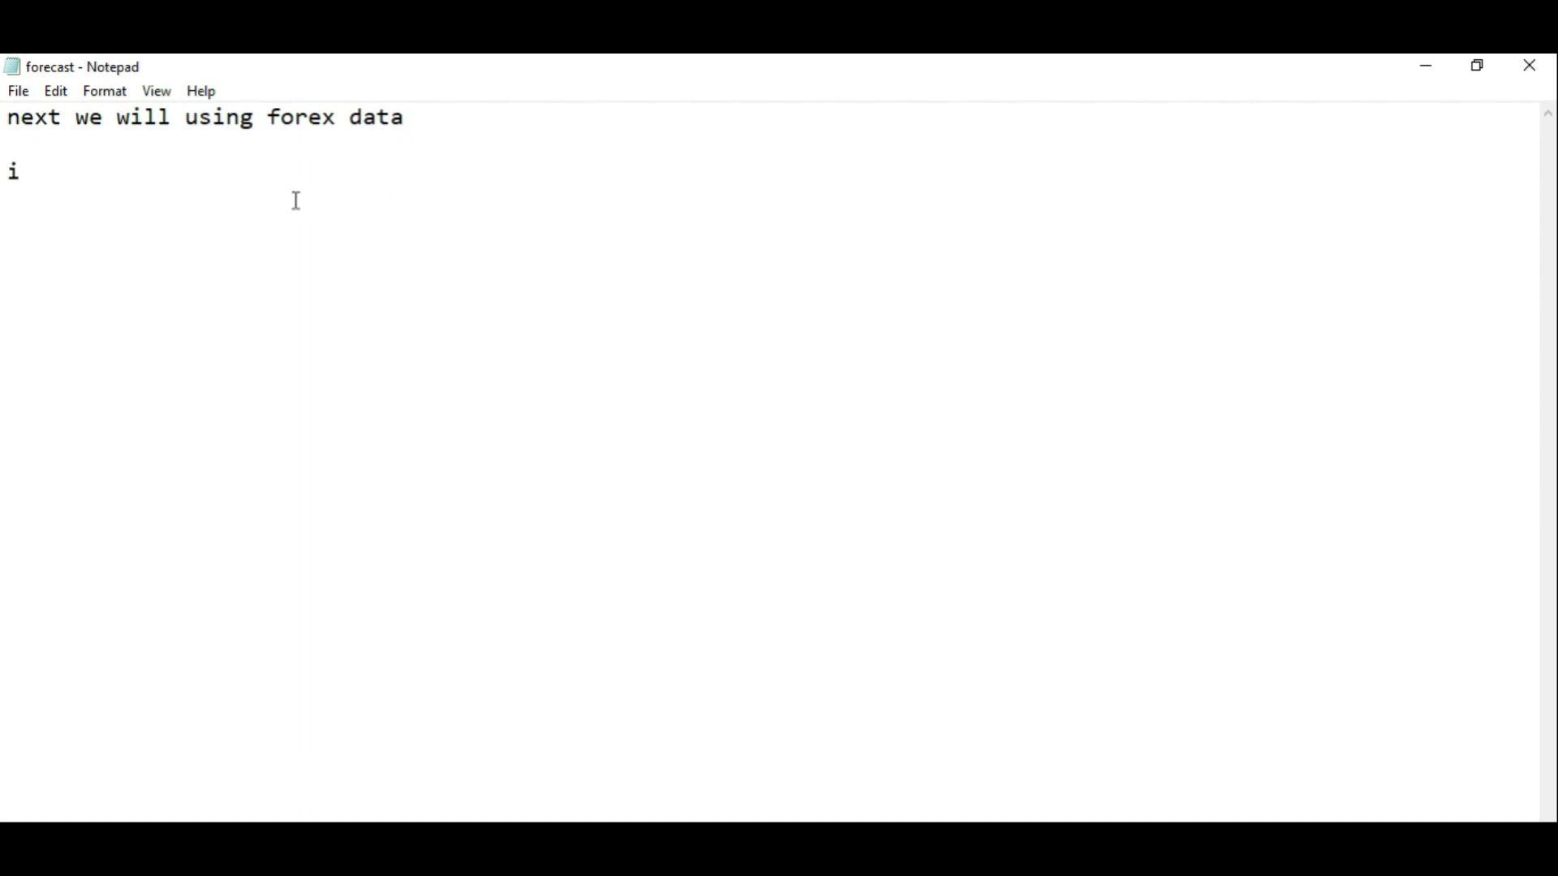
Write the intro 'this case will using forex historical data from' and paste the OFX monthly average rates URL below it.
{"action": "type", "text": "n this case "}
{"action": "type", "text": " will using "}
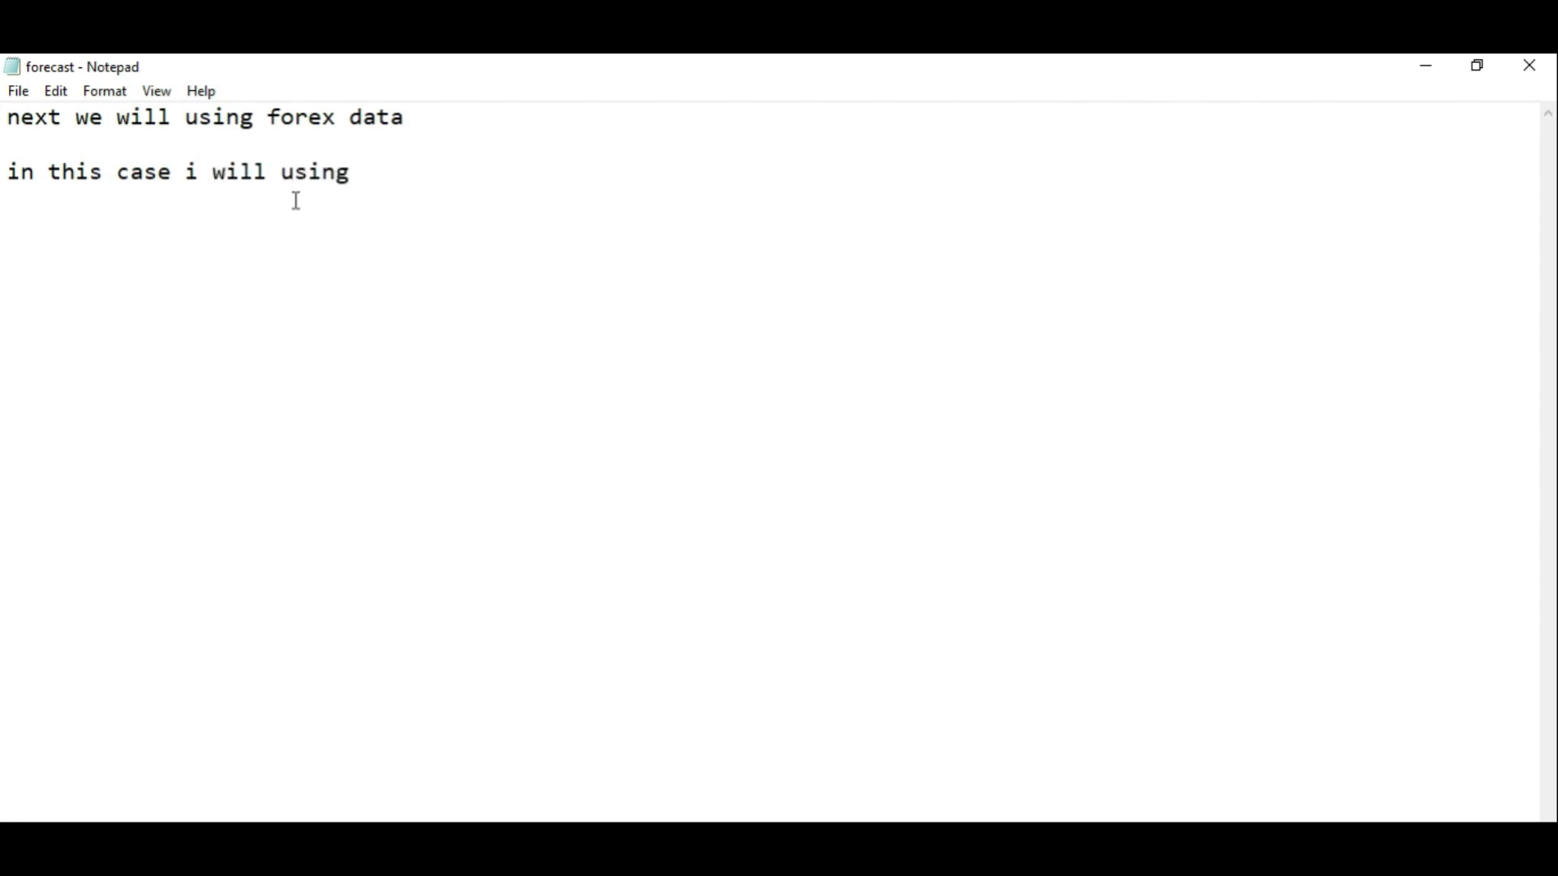
{"action": "type", "text": "forex histori"}
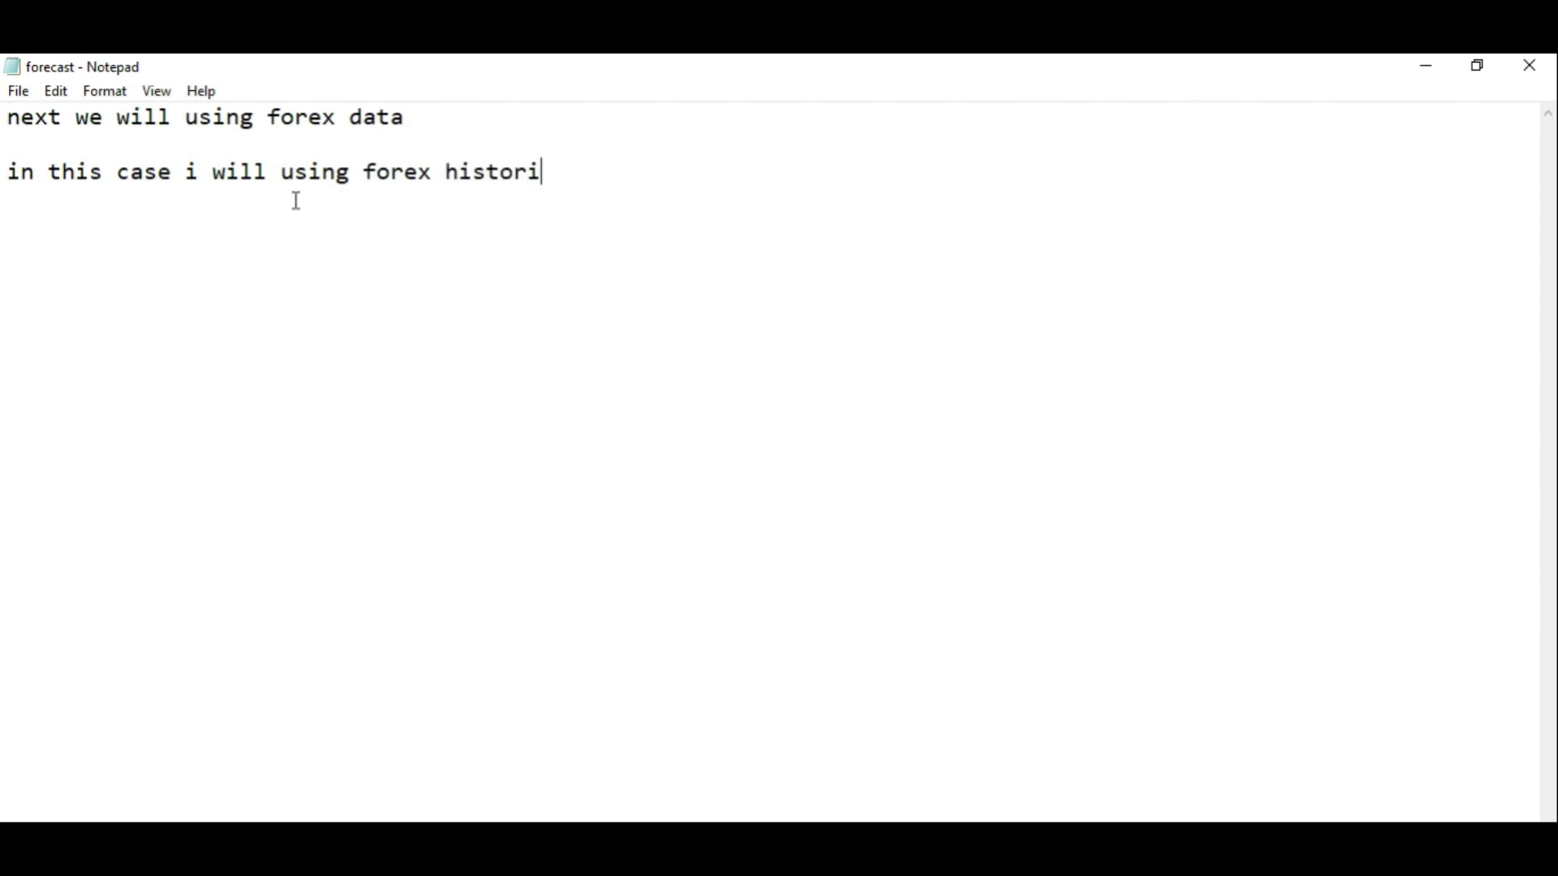
{"action": "type", "text": "cal data "}
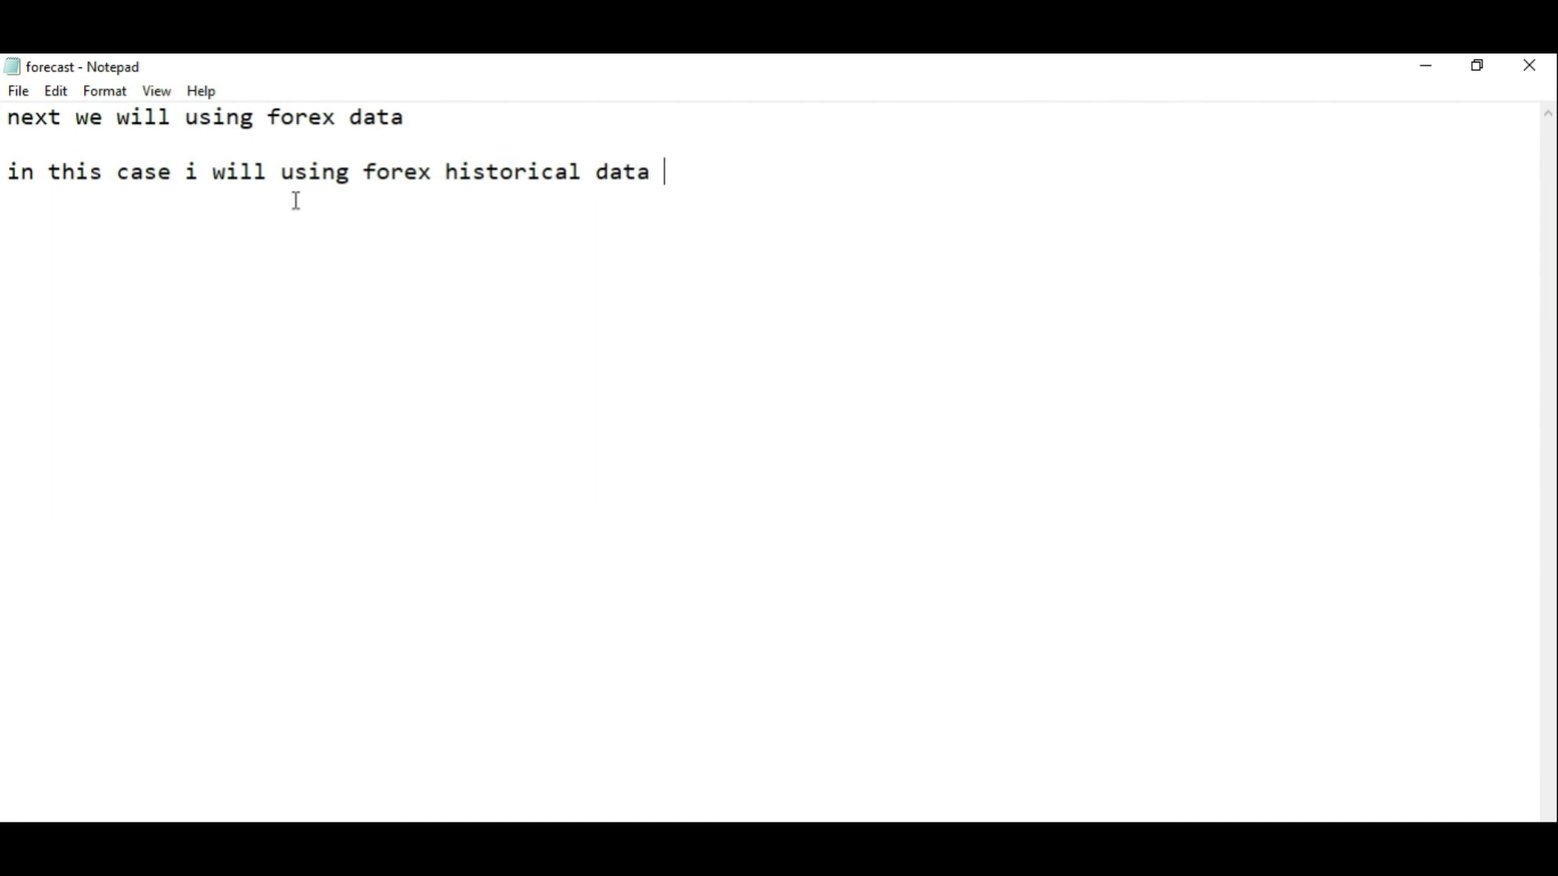
{"action": "type", "text": "from:"}
{"action": "type", "text": "https://www.ofx.com/en-au/forex-news/historical-exchange-rates/monthly-average-rates/"}
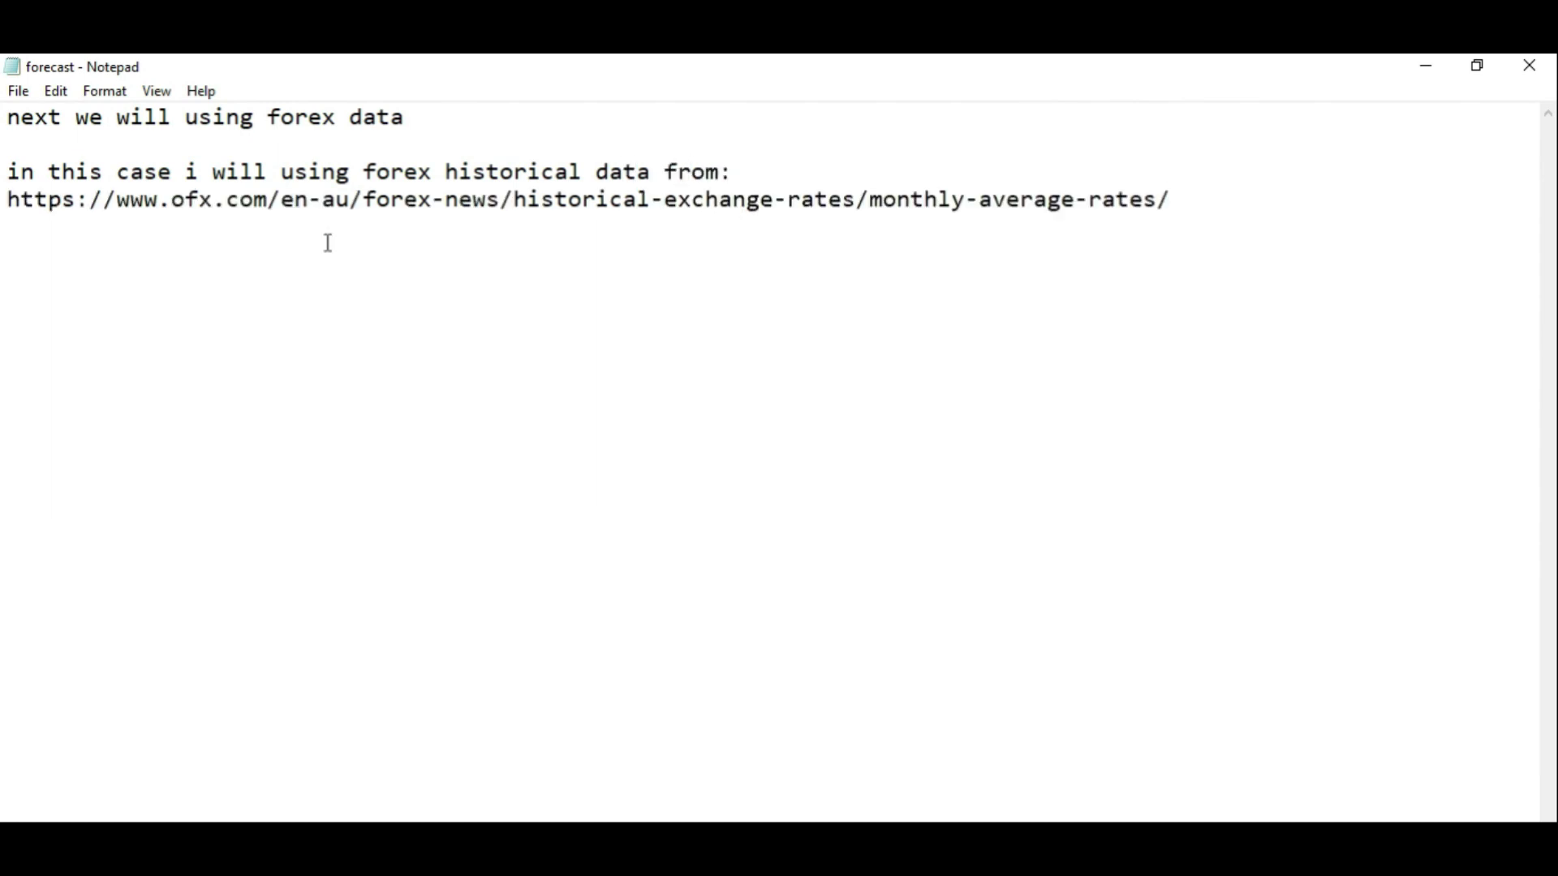
{"action": "left_click", "coordinate": [820, 174]}
{"action": "key", "text": "Return"}
Add the line 'but you can using your own forex data from any website' after the OFX link.
{"action": "left_click", "coordinate": [1283, 239]}
{"action": "type", "text": "but"}
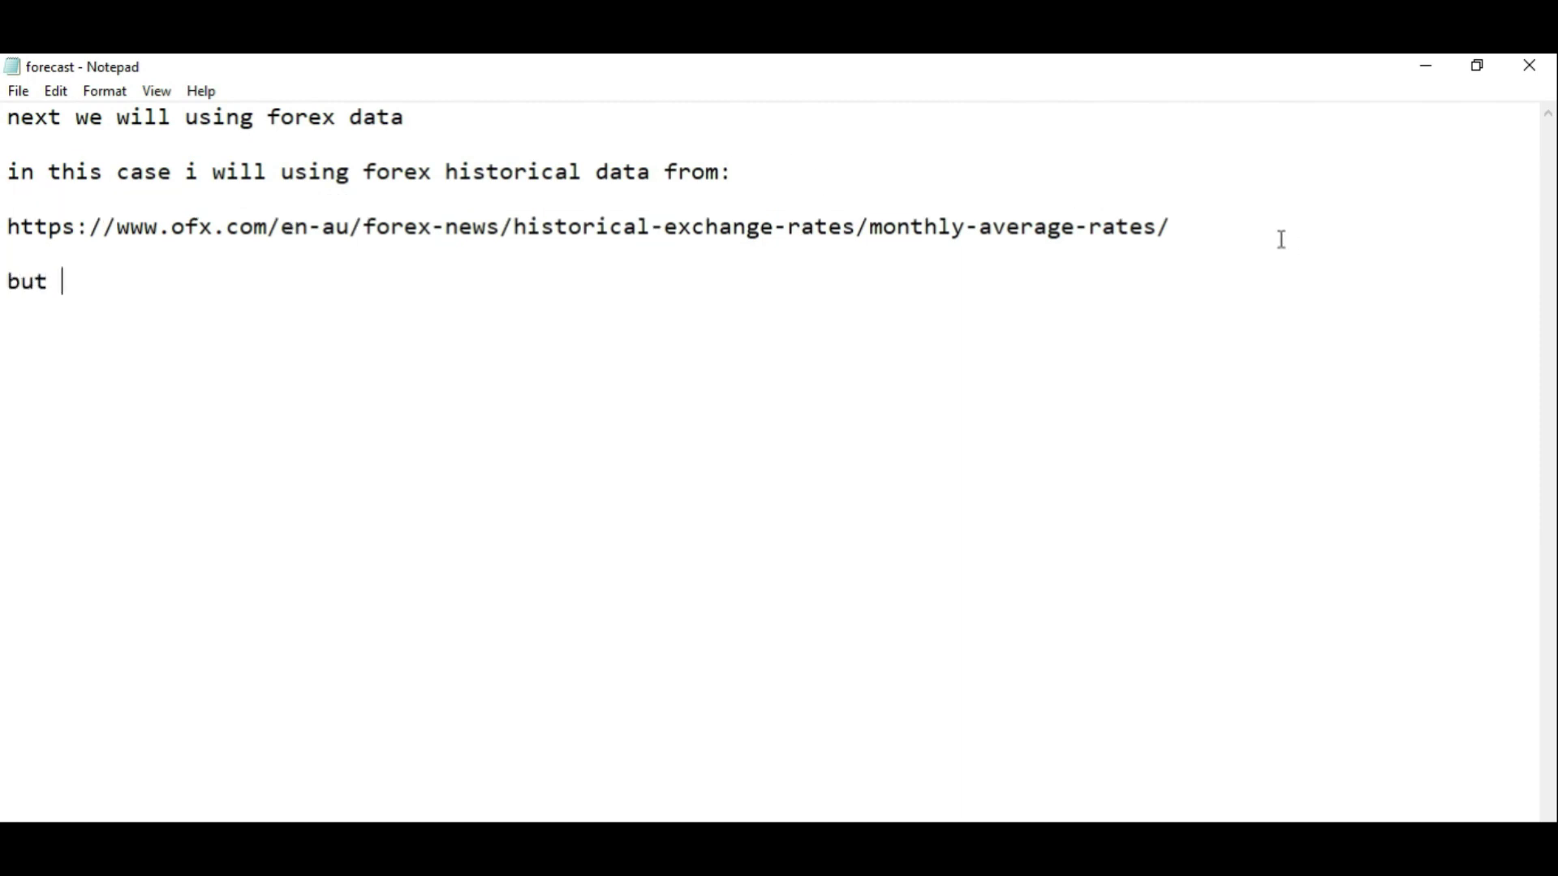
{"action": "type", "text": "you can using your own "}
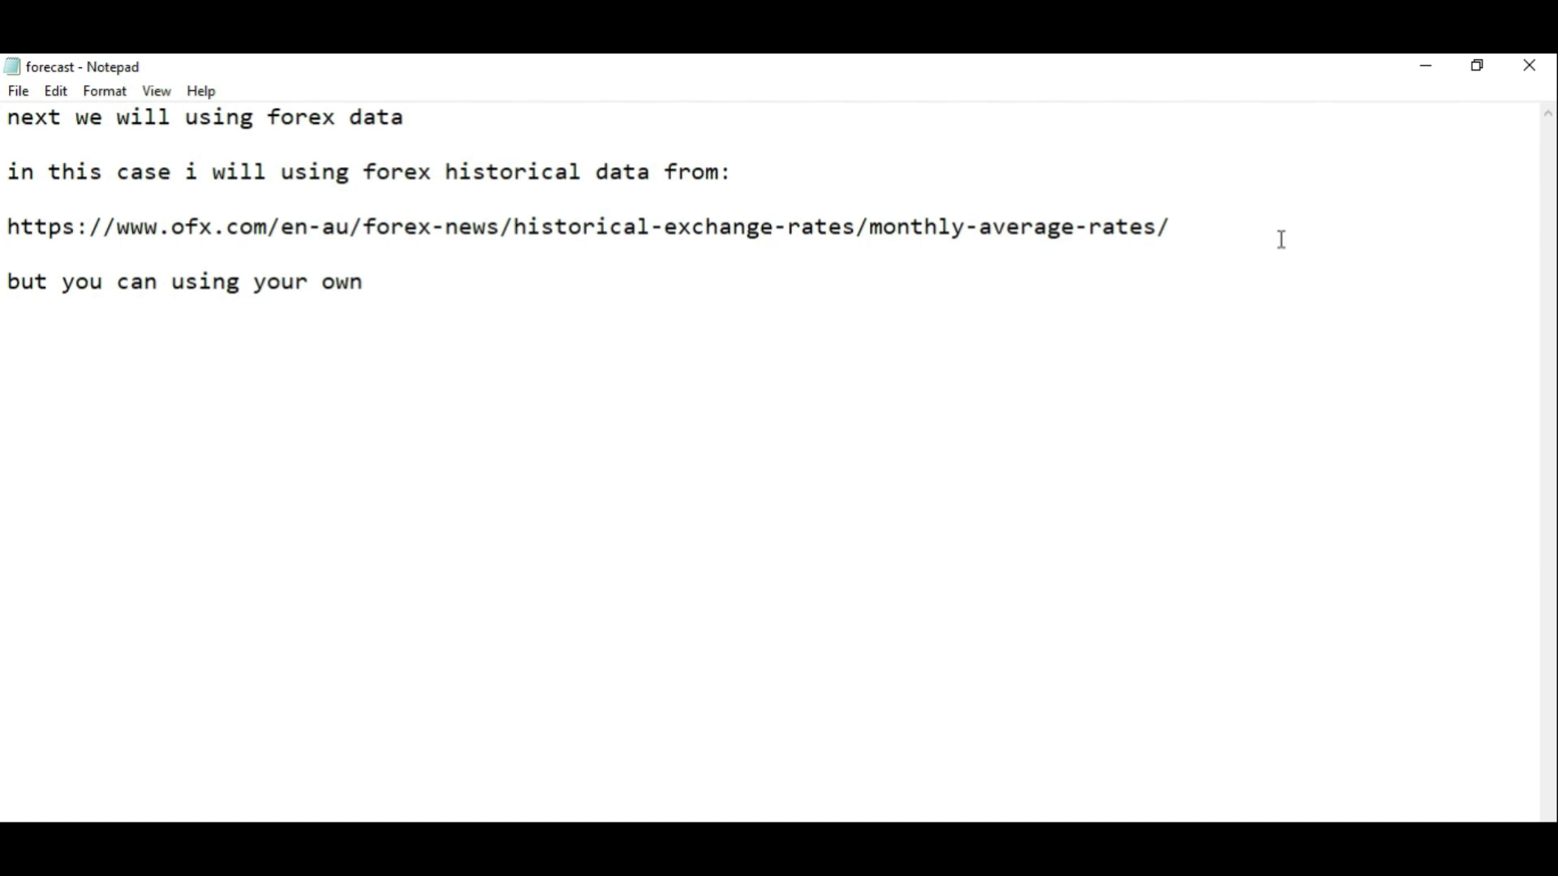
{"action": "type", "text": "forex "}
{"action": "type", "text": "data"}
{"action": "key", "text": "BackSpace"}
{"action": "key", "text": "BackSpace"}
{"action": "type", "text": "ata from any website:"}
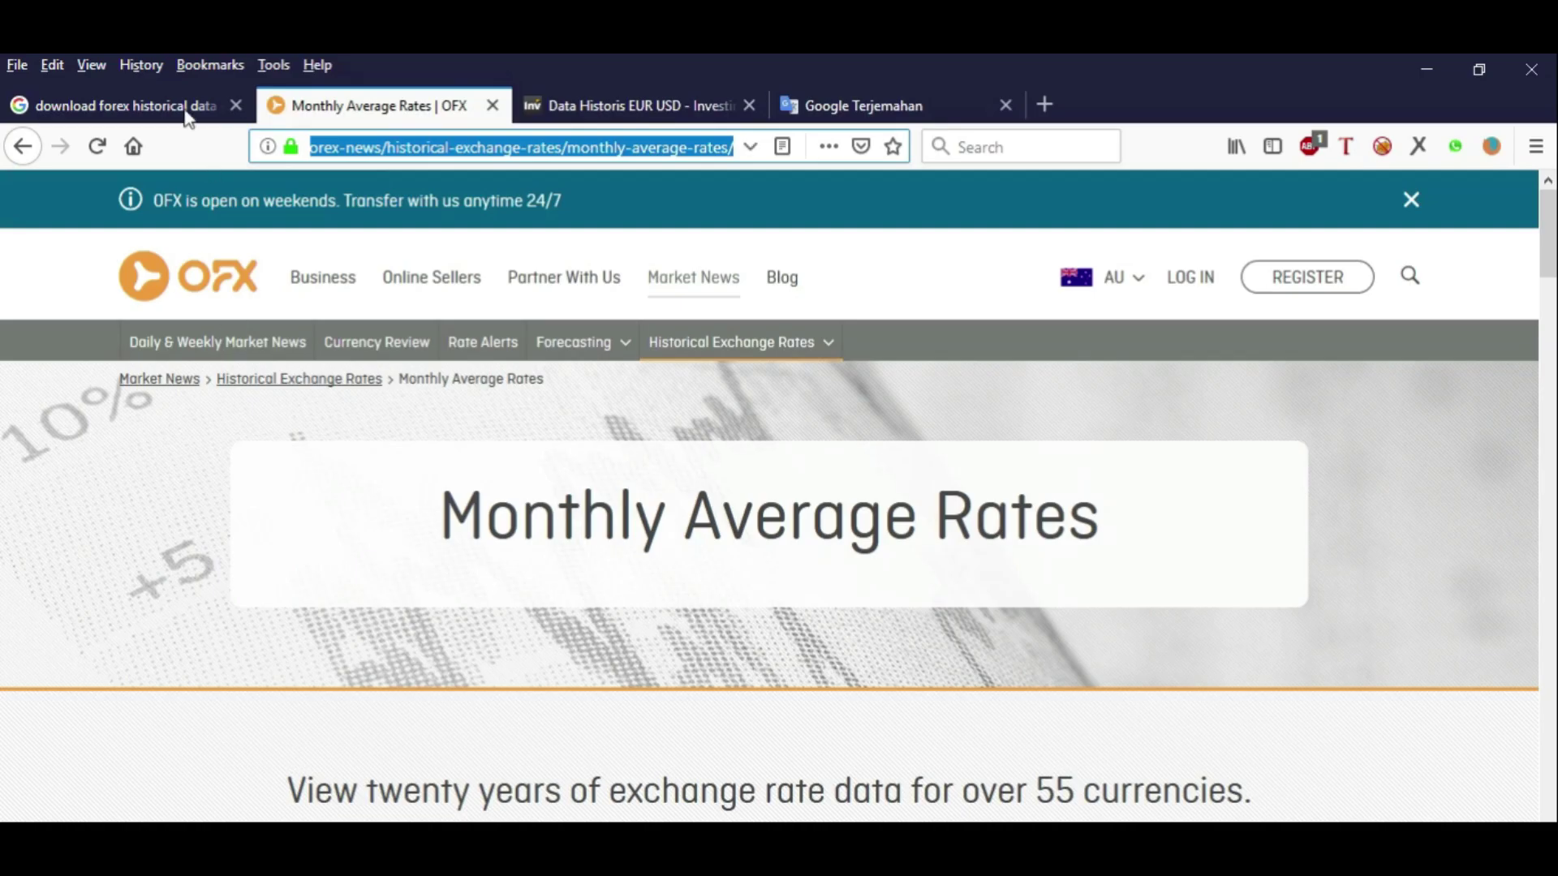
Look over the Google results for 'download forex historical data'.
{"action": "left_click", "coordinate": [162, 106]}
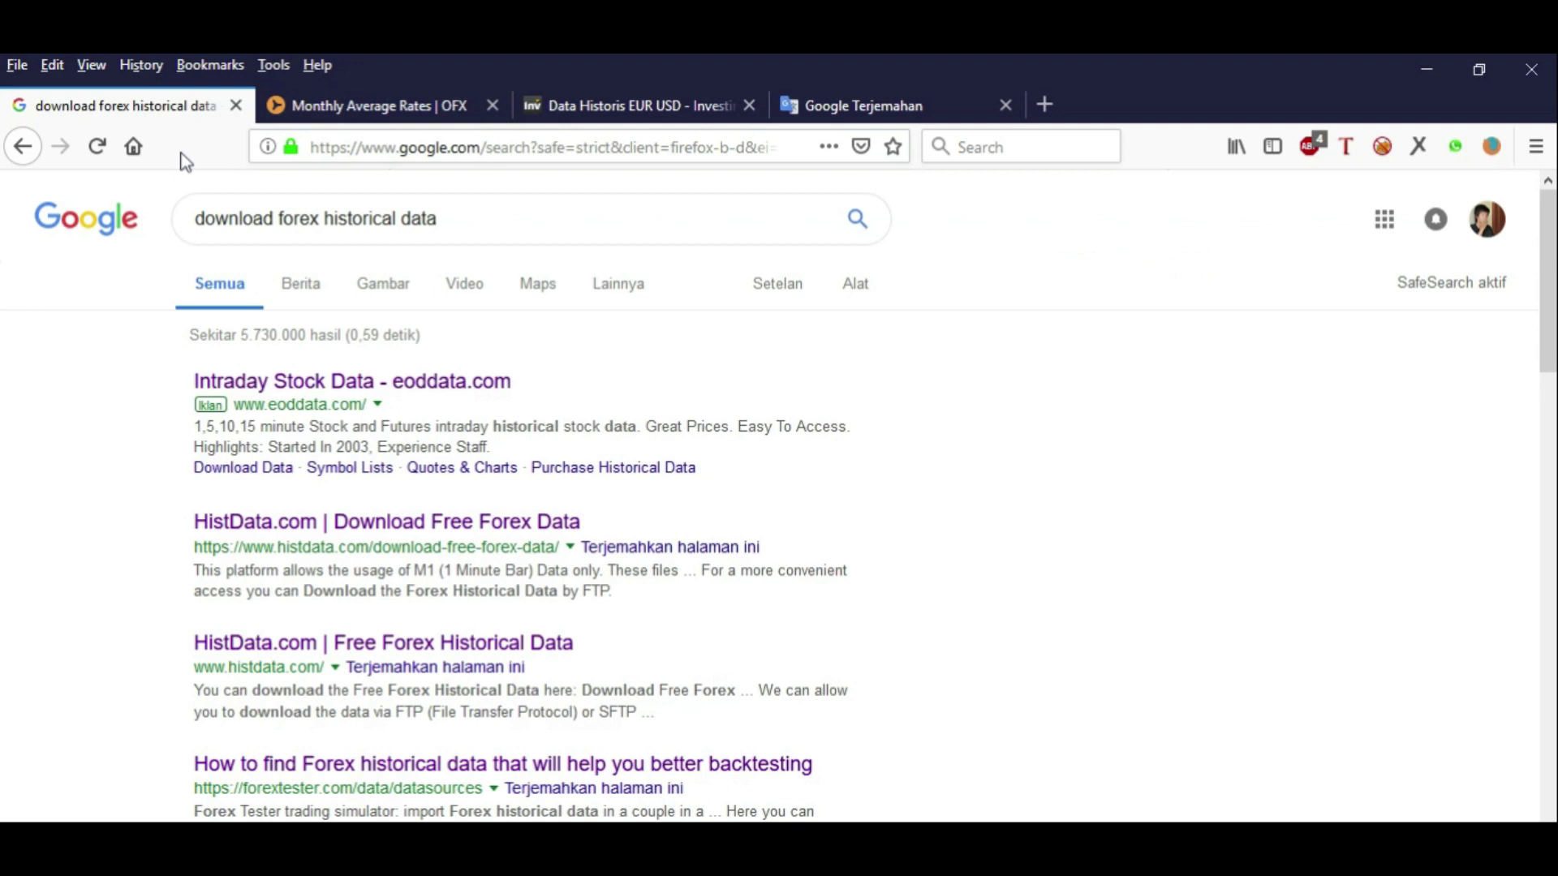
{"action": "scroll", "coordinate": [488, 406], "scroll_direction": "down", "scroll_amount": 2}
{"action": "scroll", "coordinate": [487, 568], "scroll_direction": "up", "scroll_amount": 2}
{"action": "scroll", "coordinate": [487, 568], "scroll_direction": "down", "scroll_amount": 5}
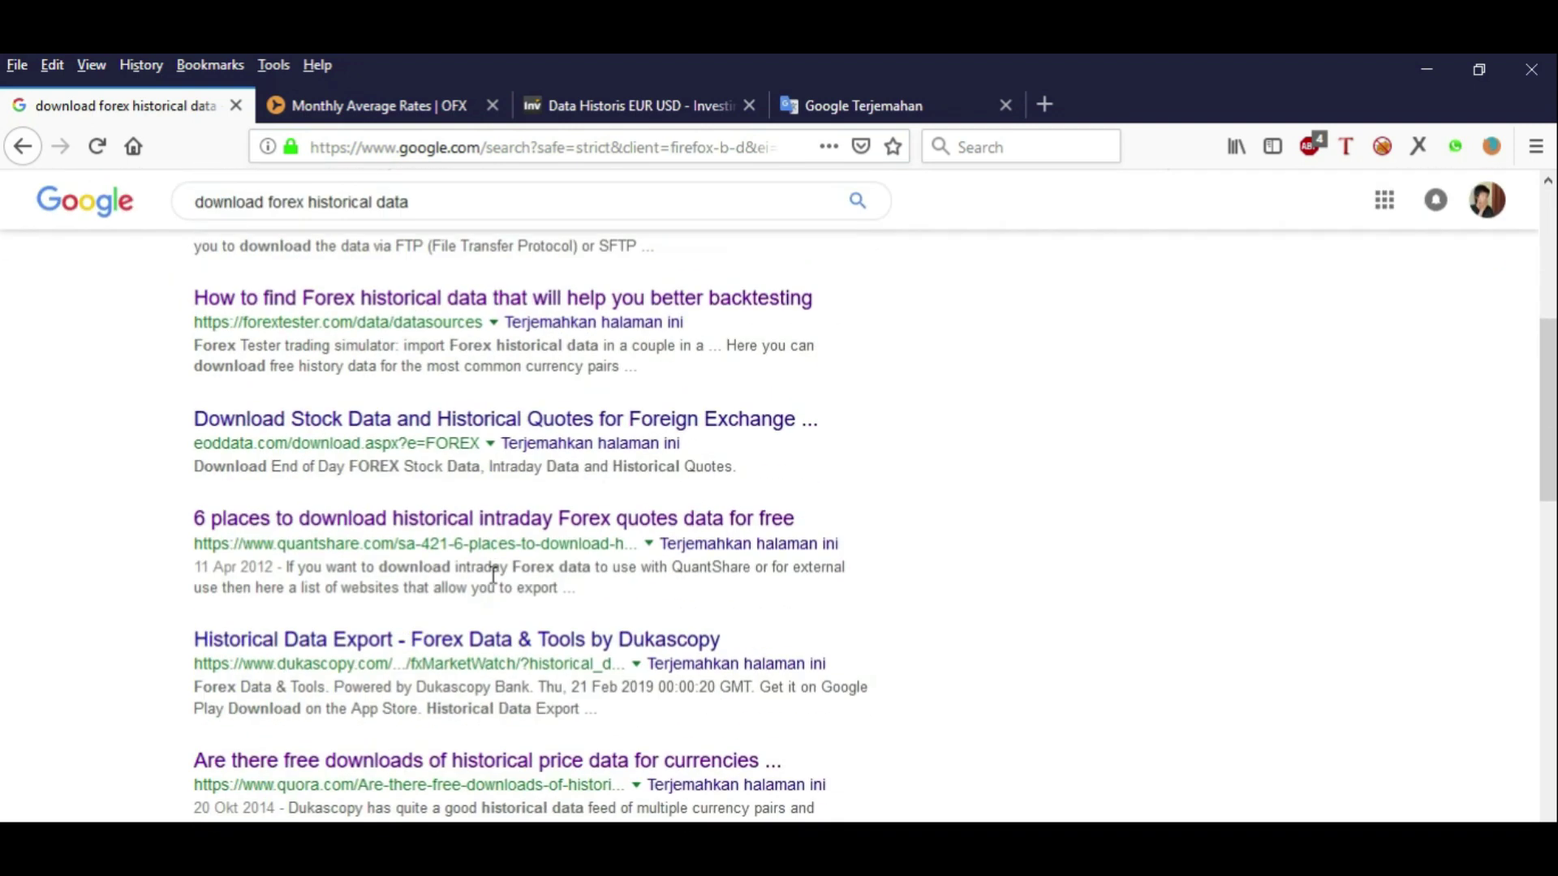
{"action": "scroll", "coordinate": [491, 572], "scroll_direction": "down", "scroll_amount": 5}
{"action": "scroll", "coordinate": [494, 568], "scroll_direction": "down", "scroll_amount": 5}
{"action": "scroll", "coordinate": [494, 560], "scroll_direction": "up", "scroll_amount": 10}
{"action": "scroll", "coordinate": [493, 325], "scroll_direction": "up", "scroll_amount": 3}
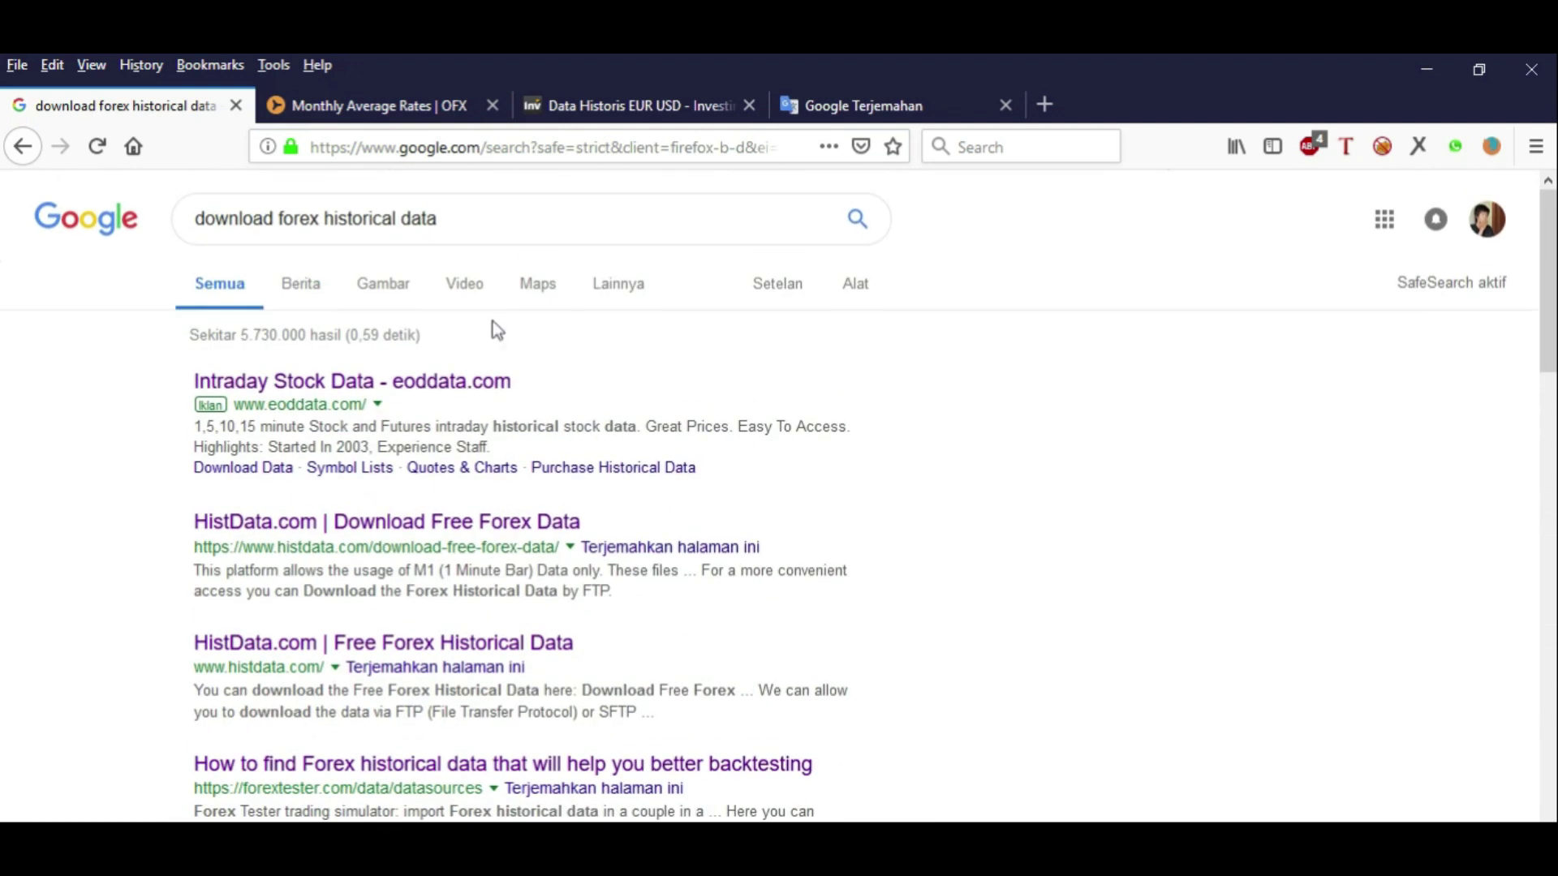
{"action": "triple_click", "coordinate": [468, 216]}
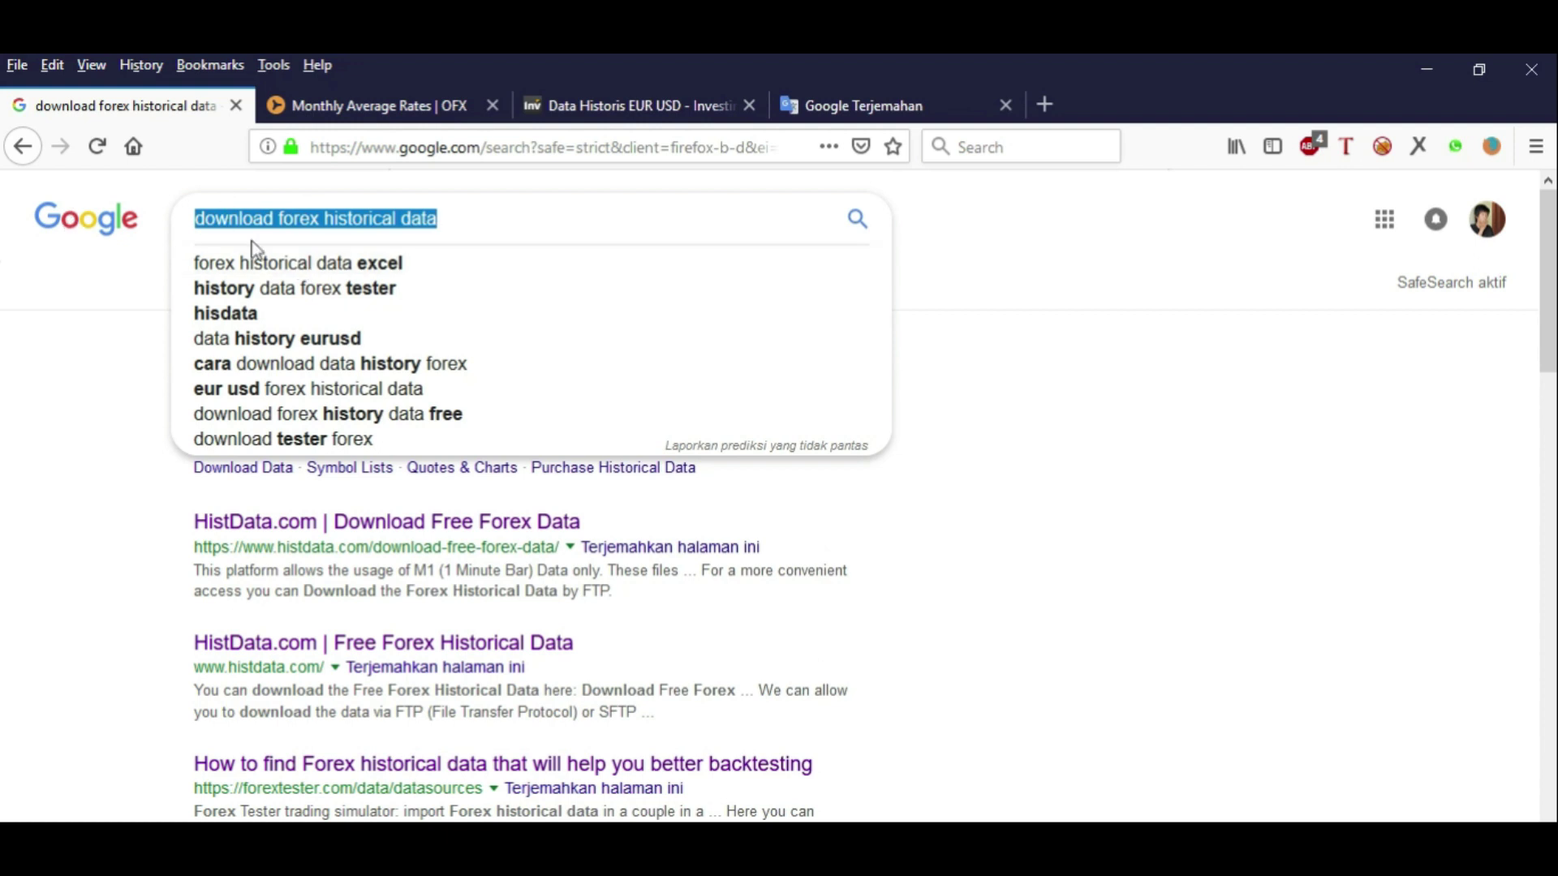
{"action": "left_click", "coordinate": [1179, 397]}
Bring up the Investing.com EUR/USD historical data page and select its web address.
{"action": "left_click", "coordinate": [649, 105]}
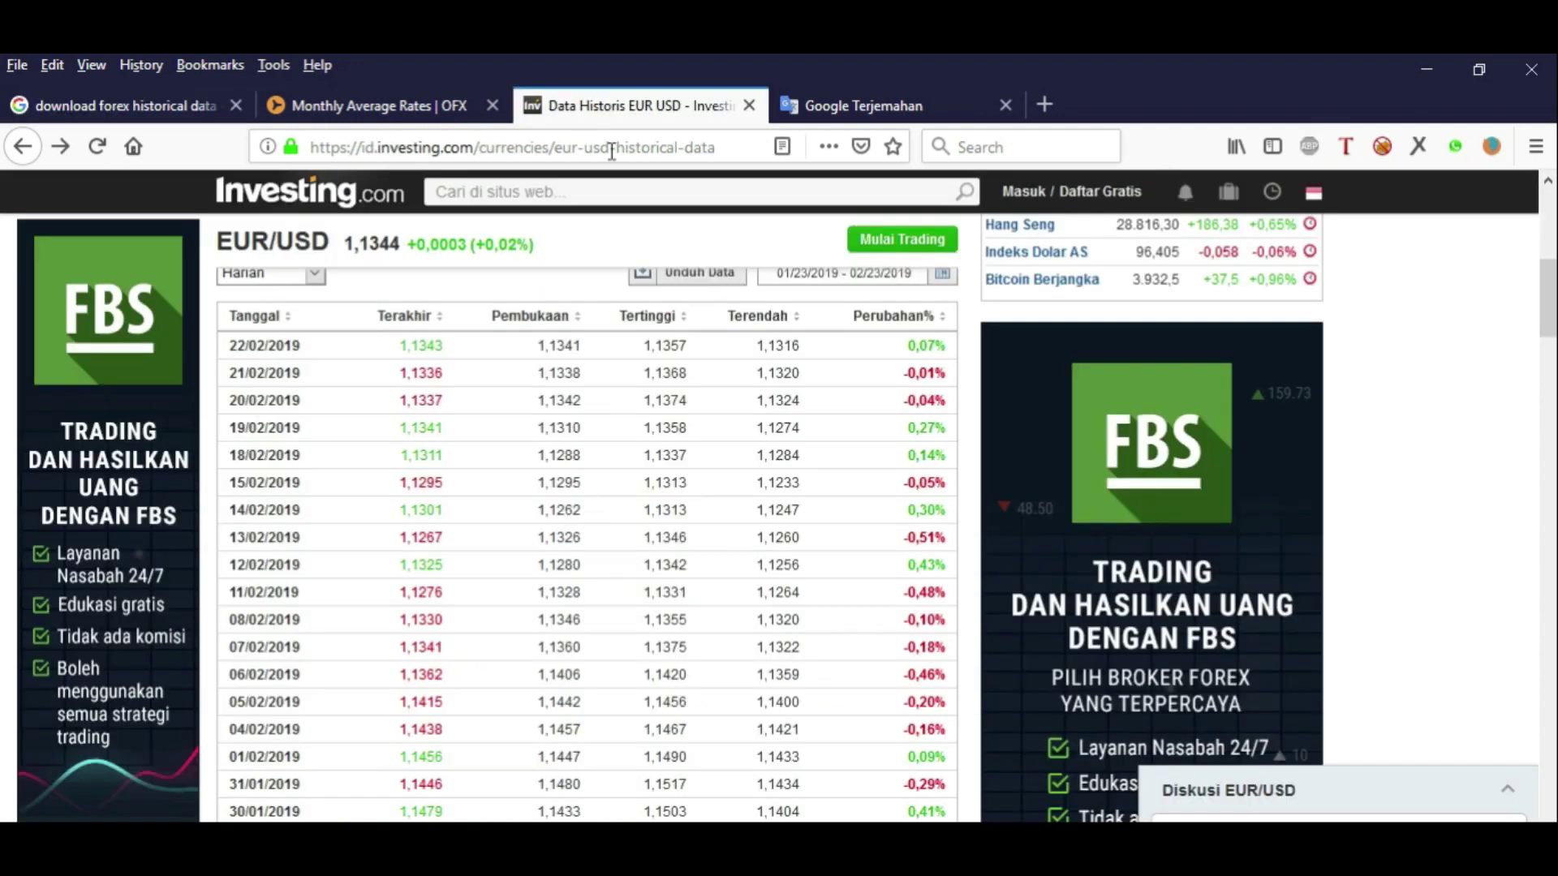
{"action": "left_click", "coordinate": [430, 146]}
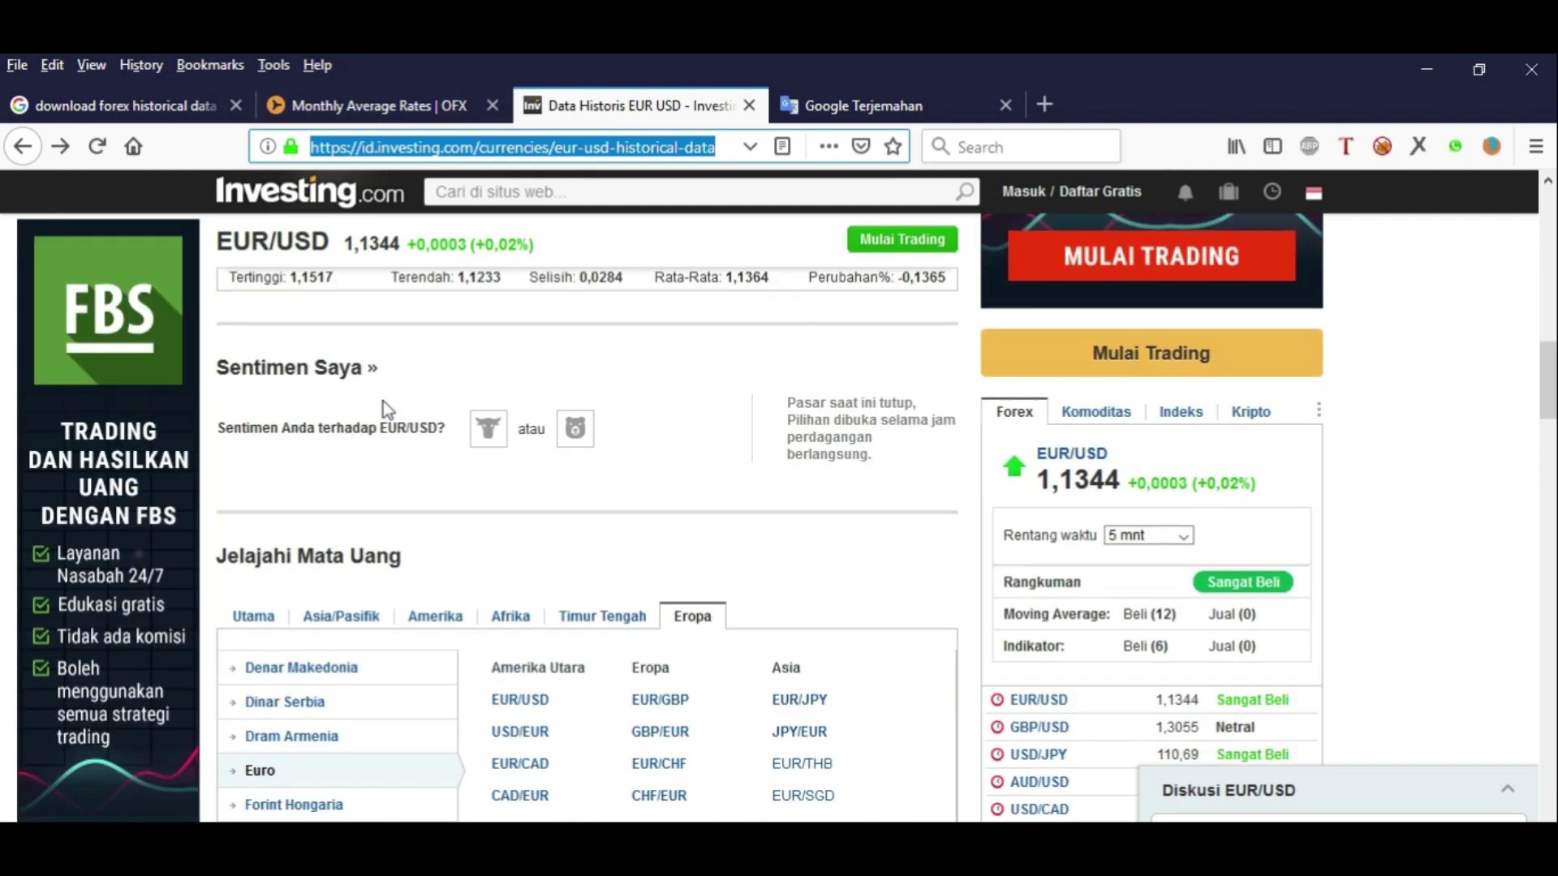
{"action": "scroll", "coordinate": [386, 406], "scroll_direction": "up", "scroll_amount": 3}
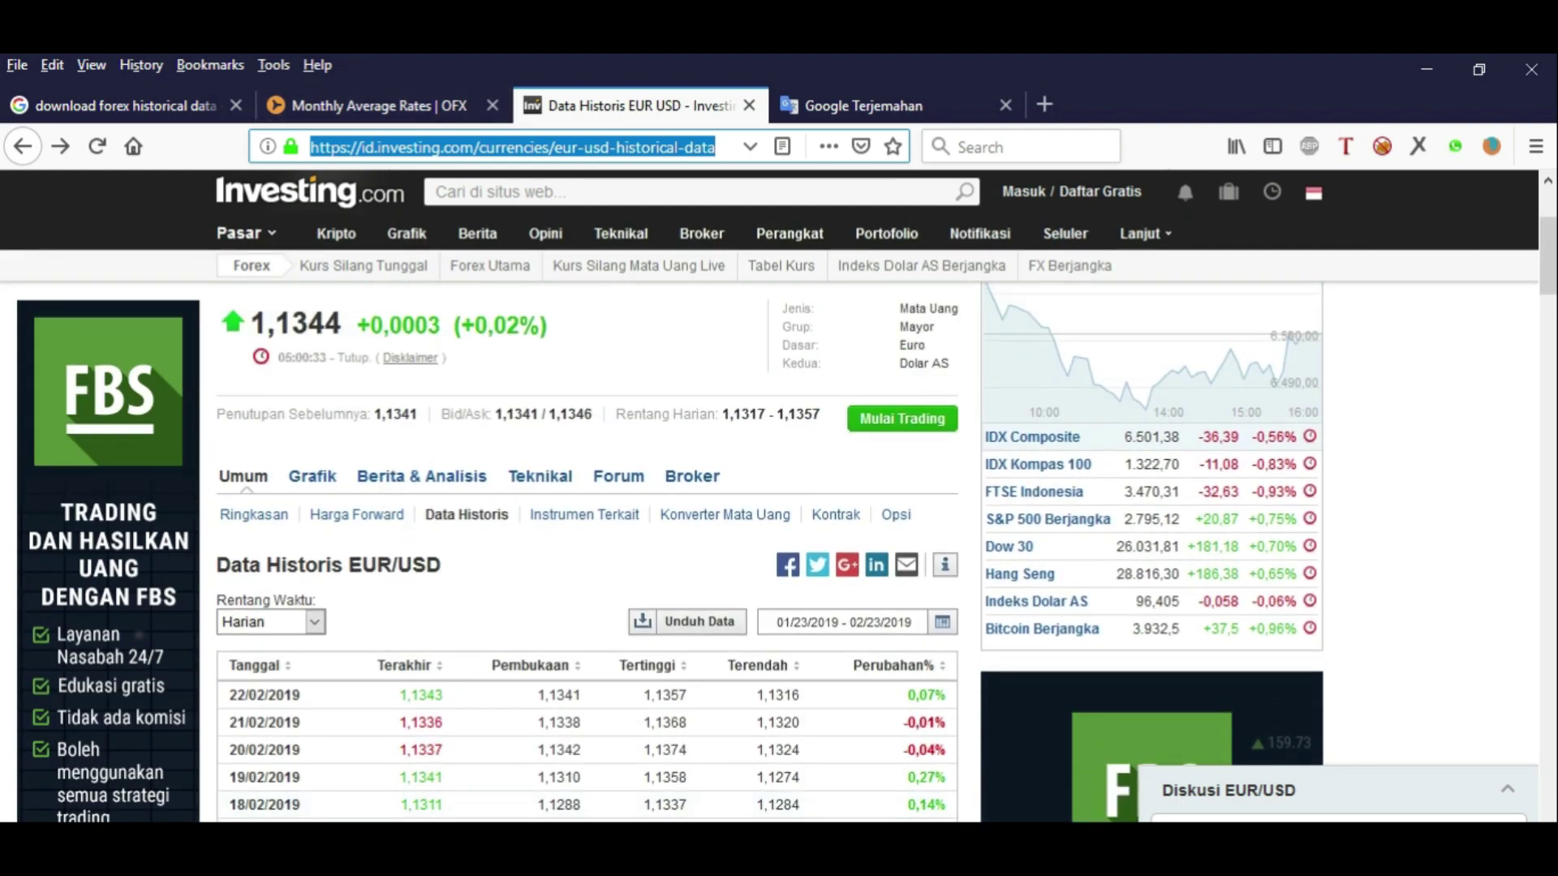
Try rewording the note around the Investing.com link, then undo the rewrite.
{"action": "key", "text": "alt+Tab"}
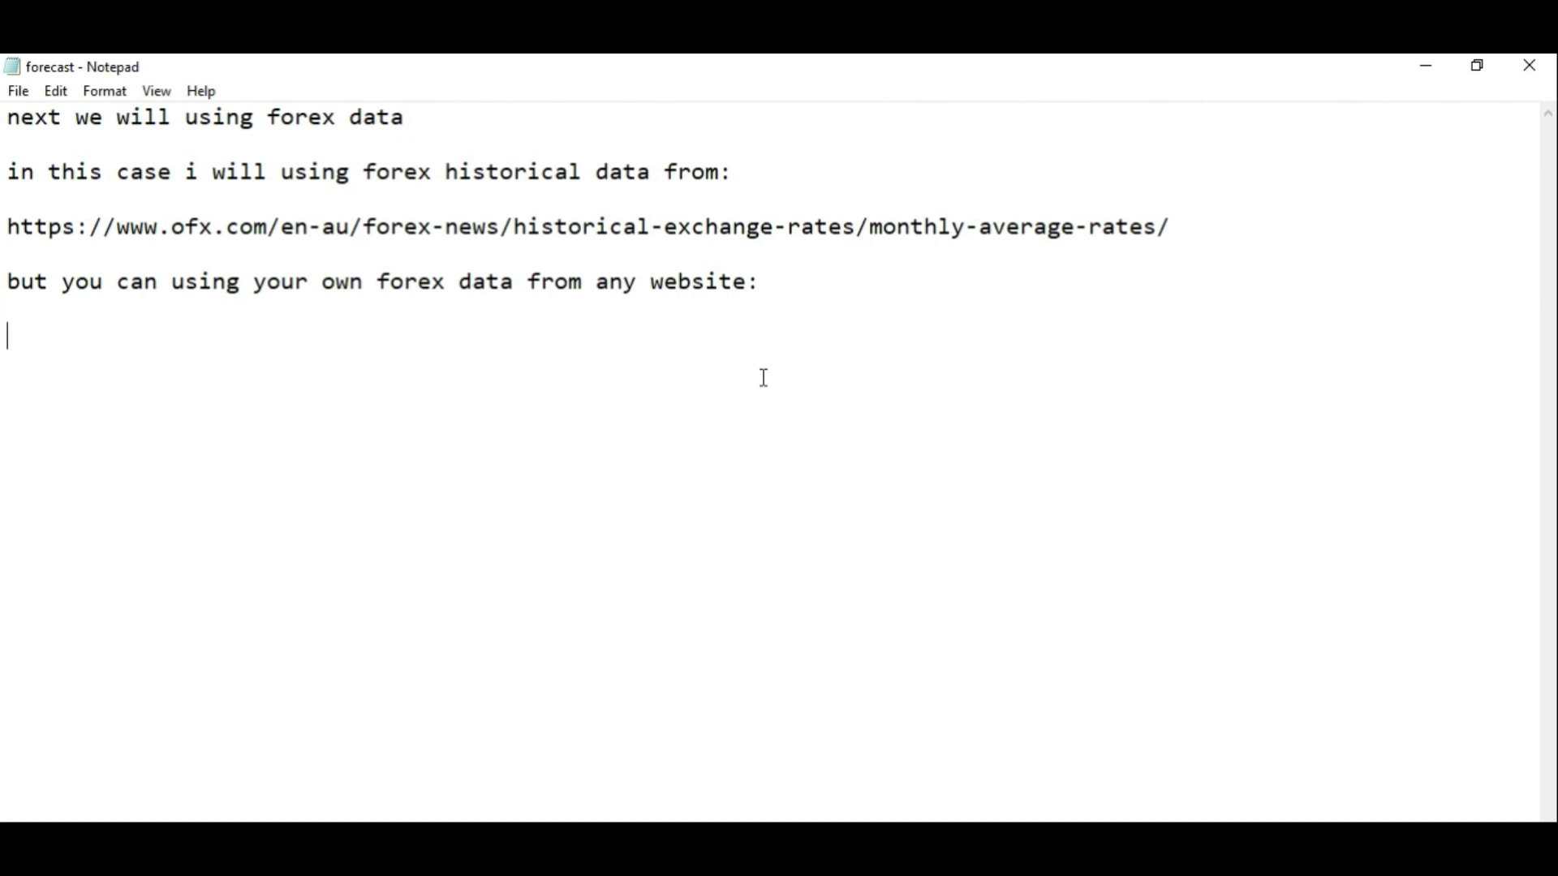
{"action": "type", "text": "ample you can using :"}
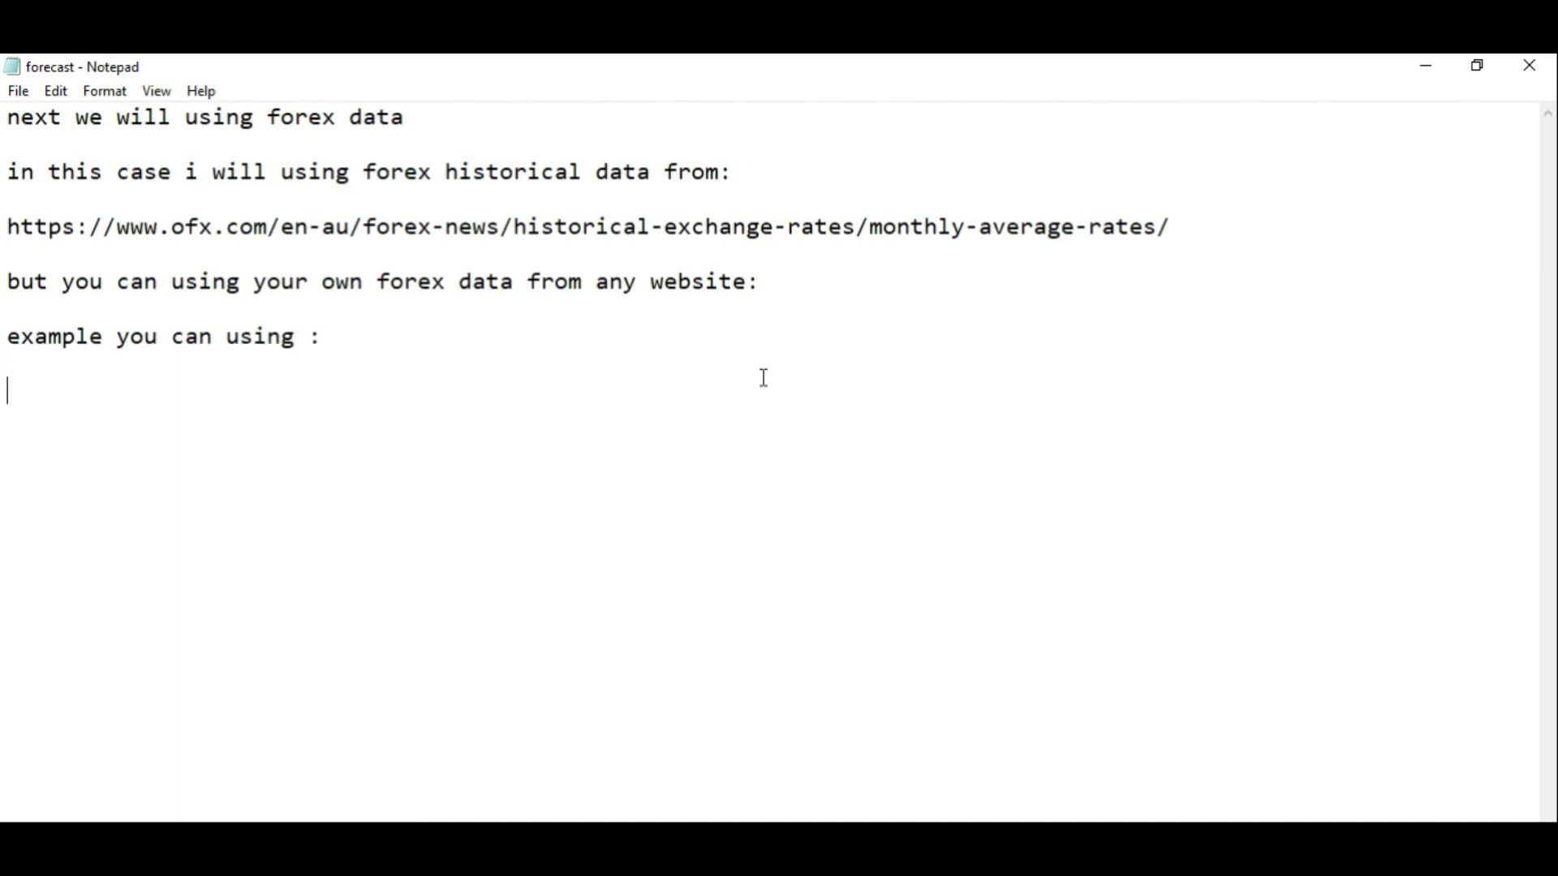
{"action": "type", "text": "https://id.investing.com/currencies/eur-usd-historical-data"}
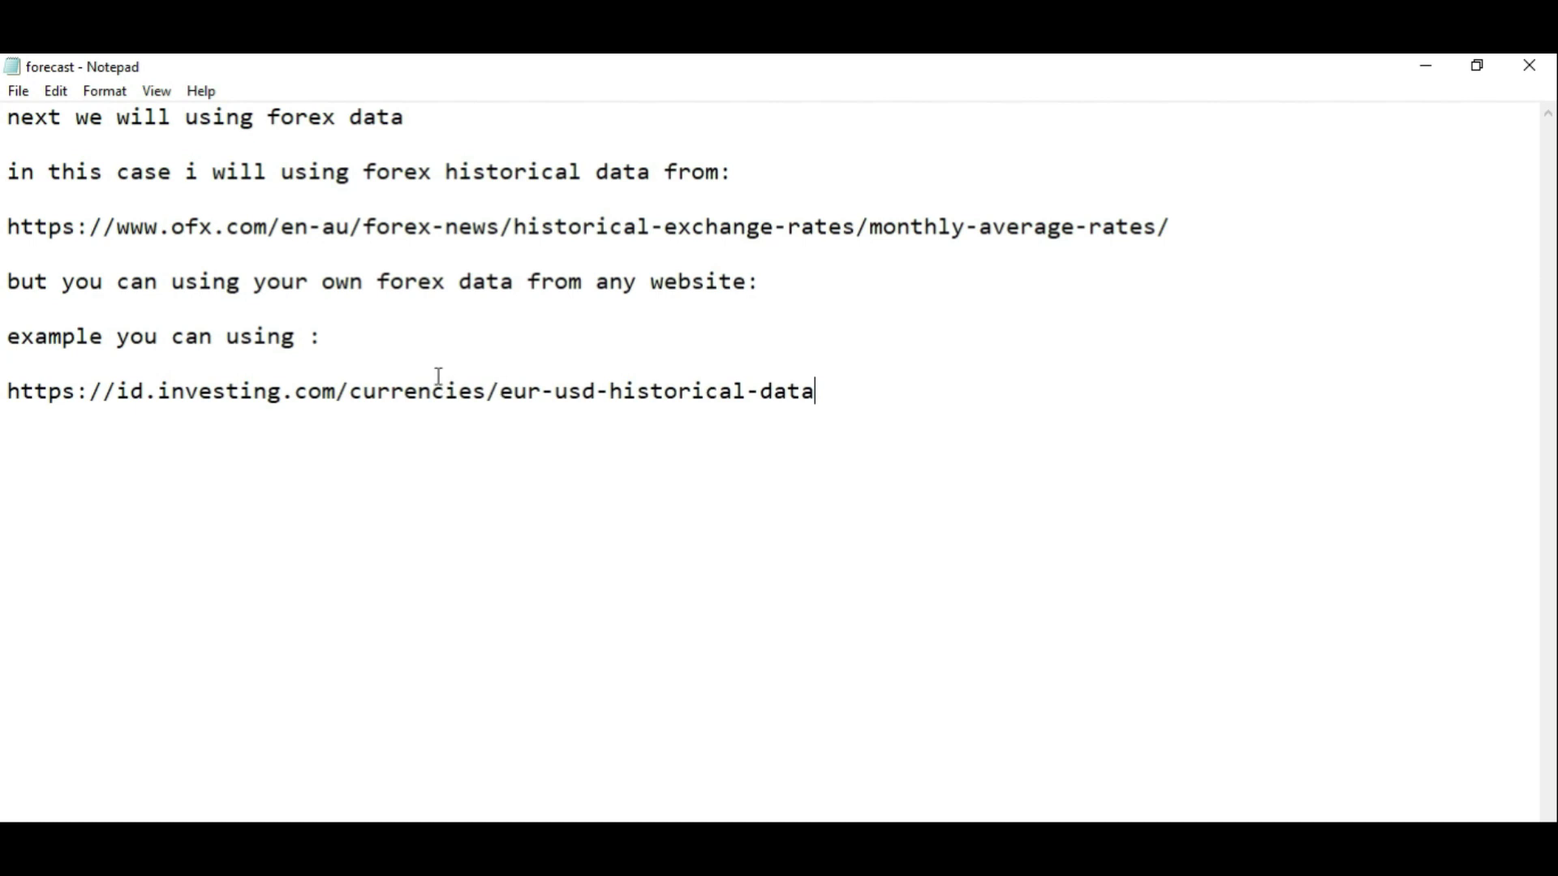
{"action": "left_click_drag", "start_coordinate": [1176, 227], "coordinate": [8, 200]}
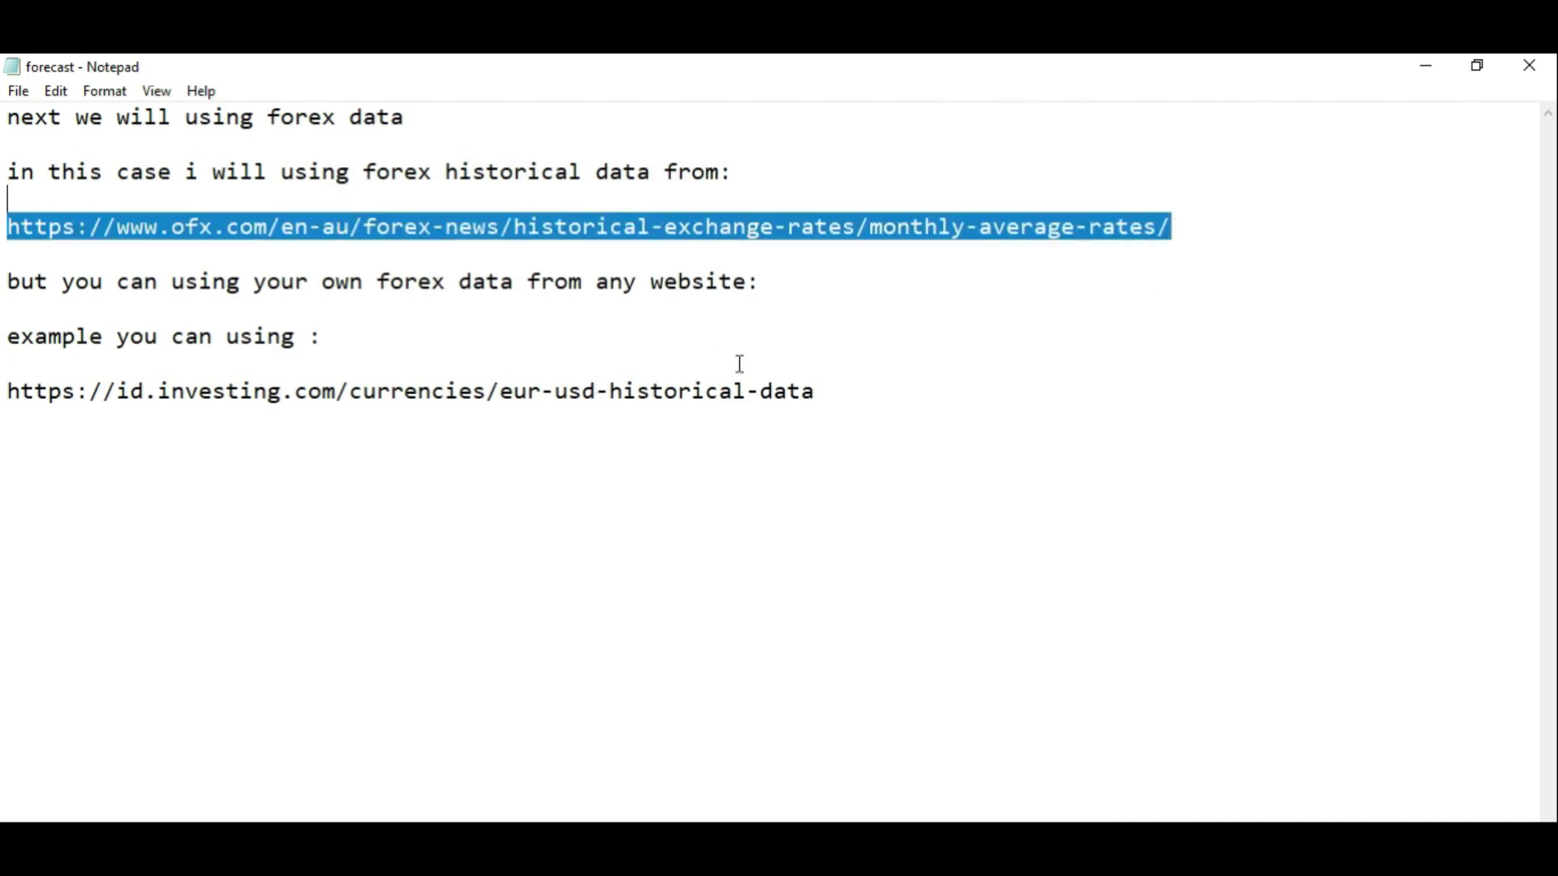
{"action": "left_click_drag", "start_coordinate": [834, 399], "coordinate": [5, 158]}
{"action": "type", "text": "b"}
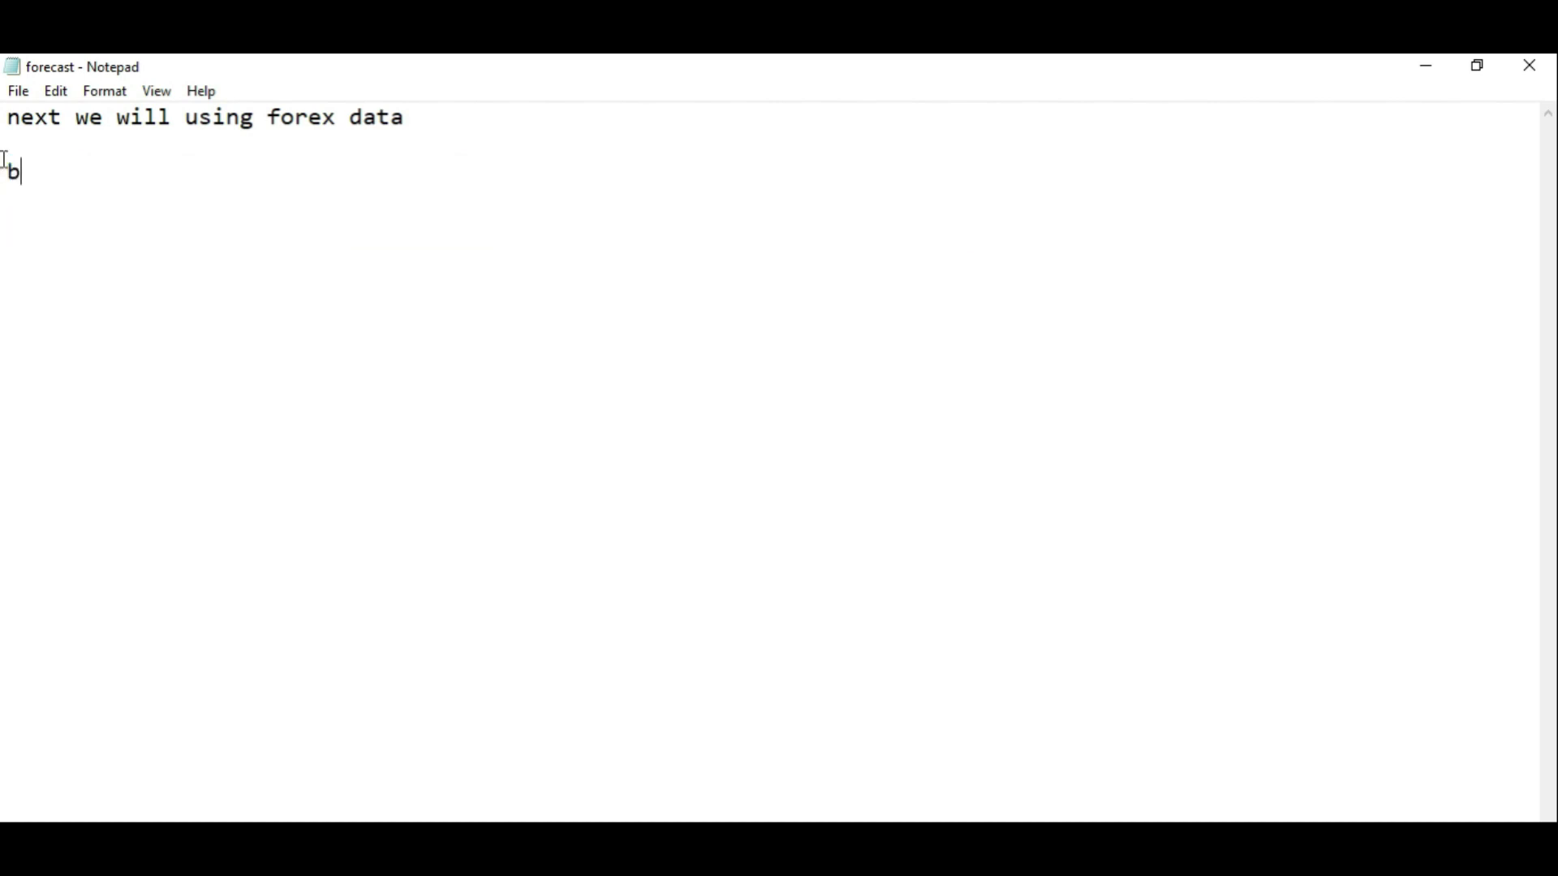
{"action": "type", "text": "ut, i will using from"}
{"action": "type", "text": "https://id.investing.com/currencies/eur-usd-historical-data"}
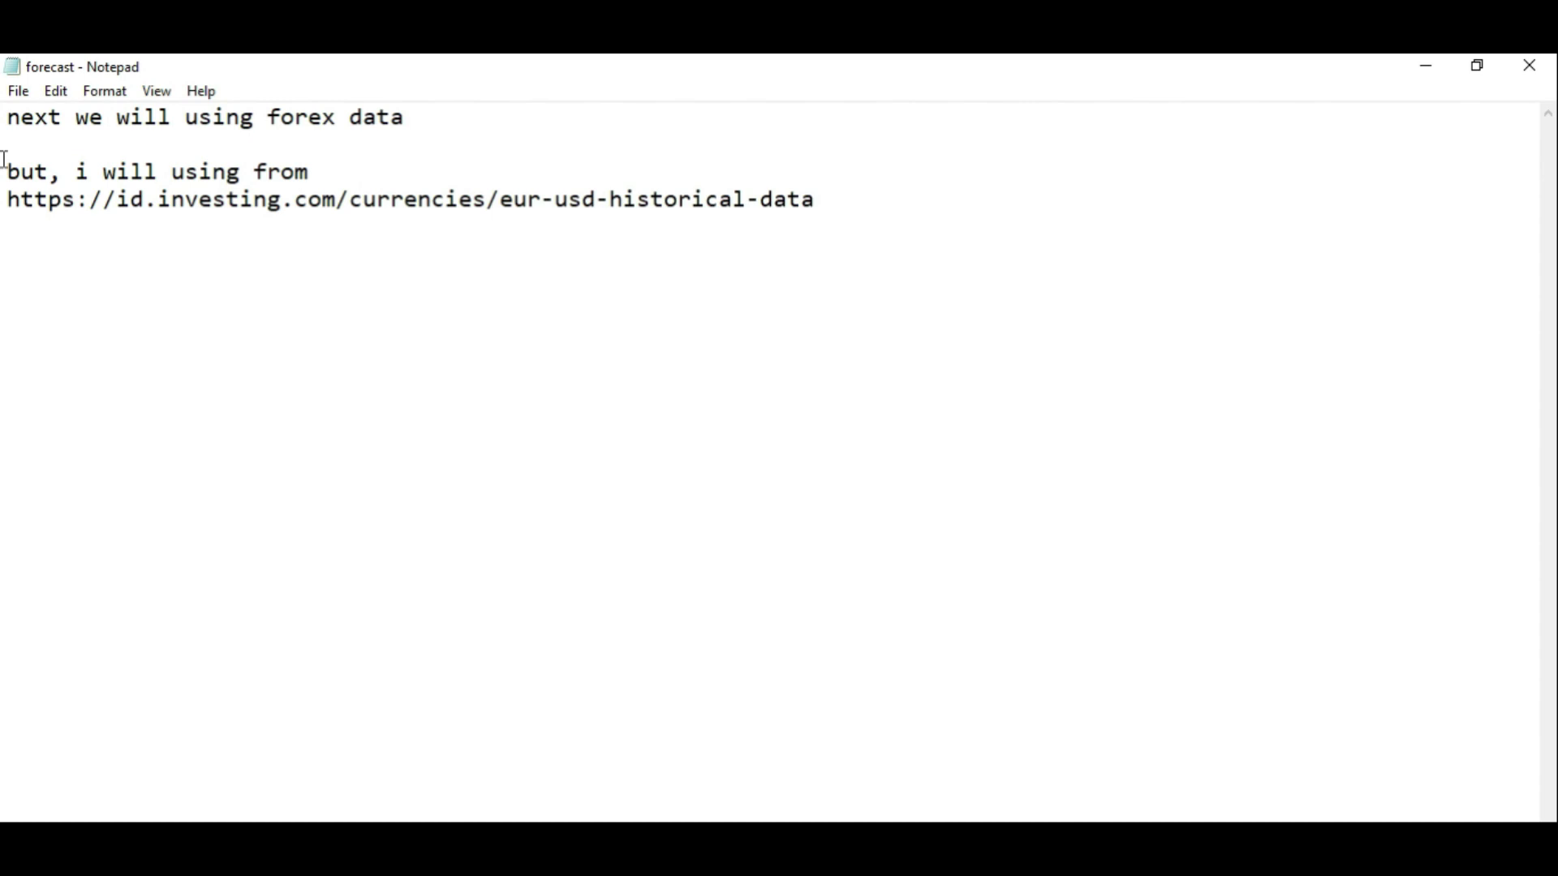
{"action": "key", "text": "ctrl+z"}
{"action": "left_click", "coordinate": [622, 278]}
Delete the data-source introduction line and the lines about other websites.
{"action": "left_click_drag", "start_coordinate": [1173, 228], "coordinate": [10, 215]}
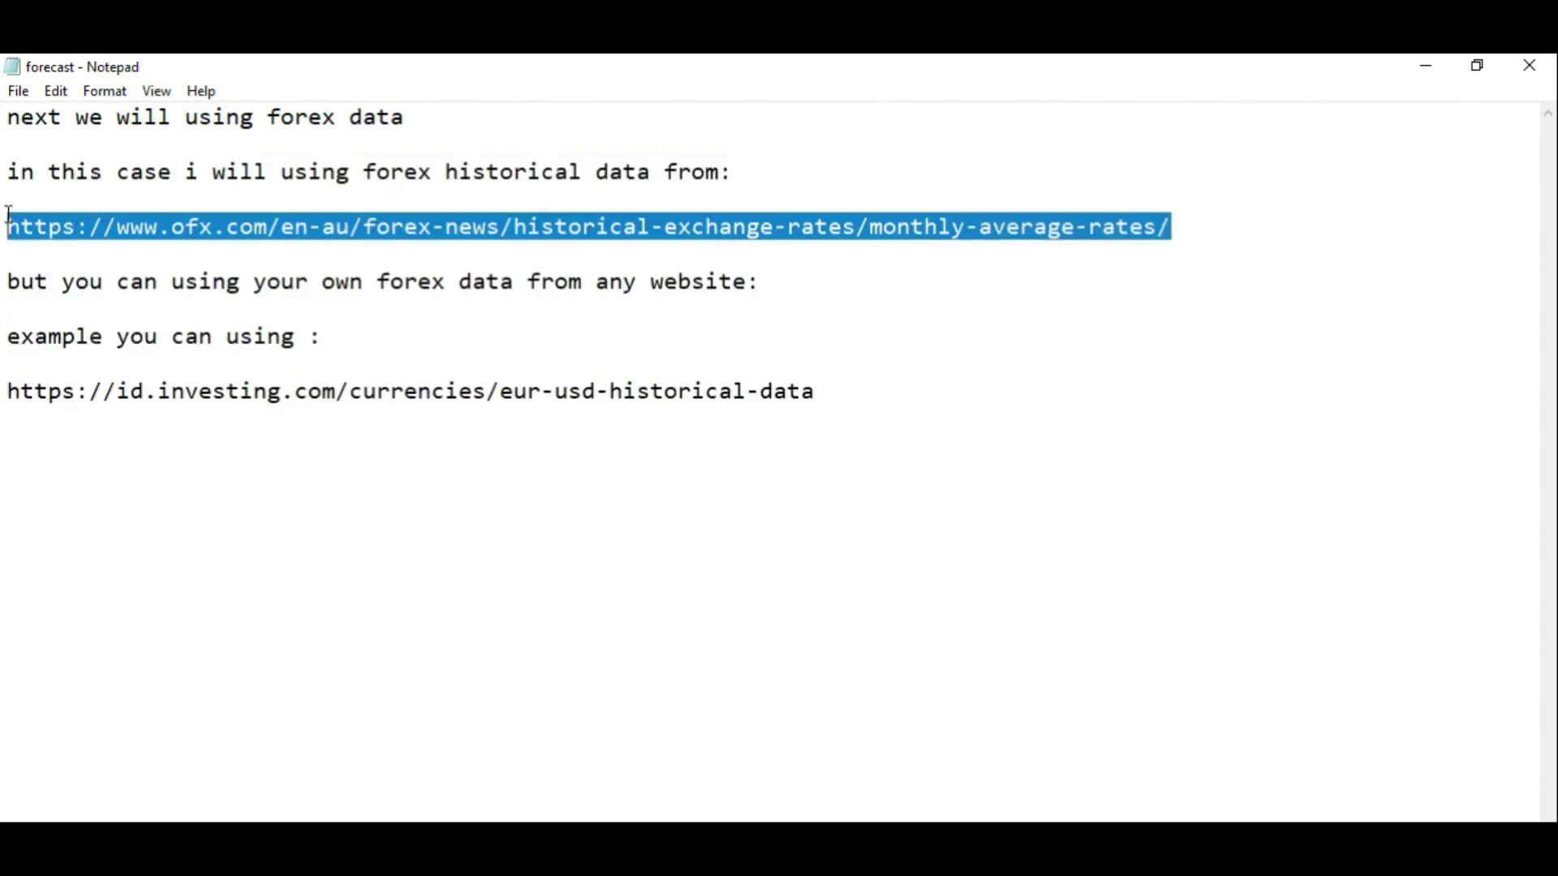
{"action": "left_click_drag", "start_coordinate": [756, 171], "coordinate": [5, 170]}
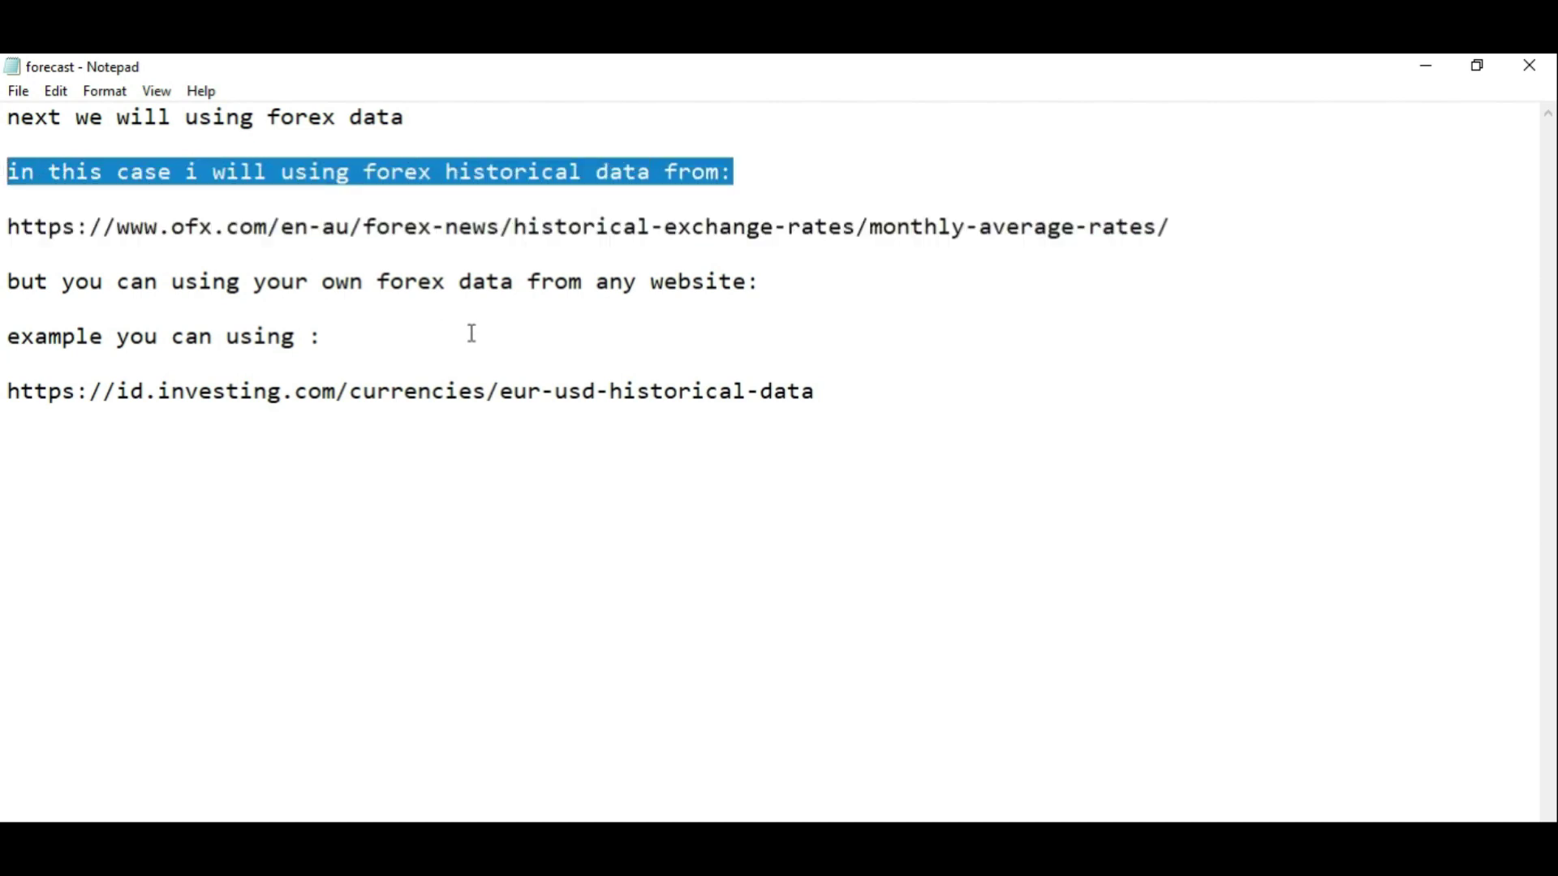
{"action": "key", "text": "Delete"}
{"action": "left_click_drag", "start_coordinate": [824, 397], "coordinate": [4, 276]}
{"action": "key", "text": "Delete"}
Write that the OFX data is used because this web site doesn't have any data gap.
{"action": "left_click", "coordinate": [58, 183]}
{"action": "type", "text": "but, i wi"}
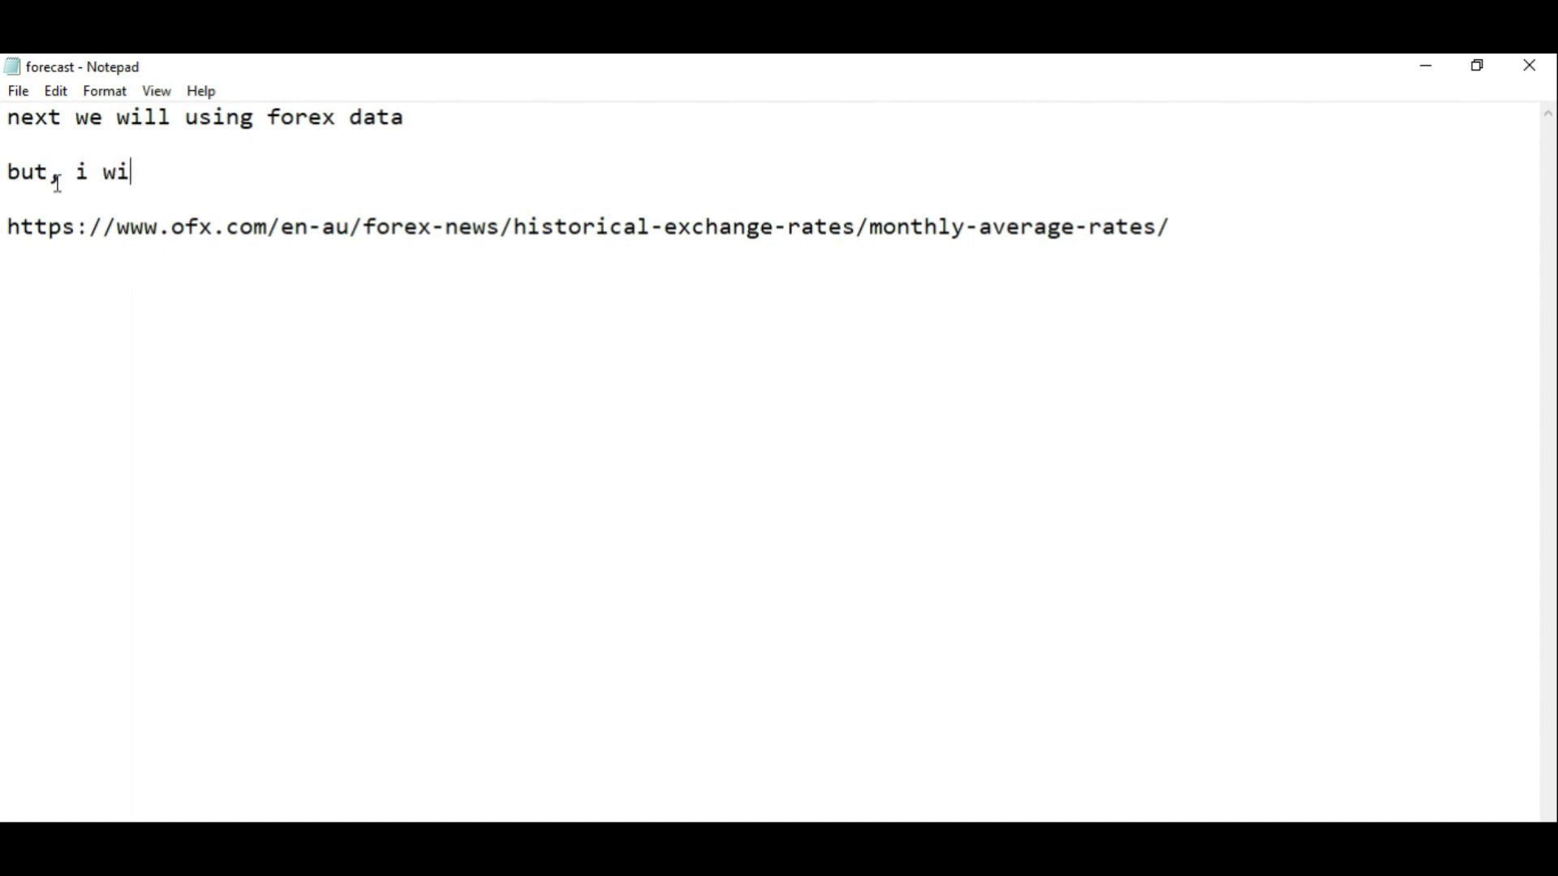
{"action": "type", "text": "ll using from:"}
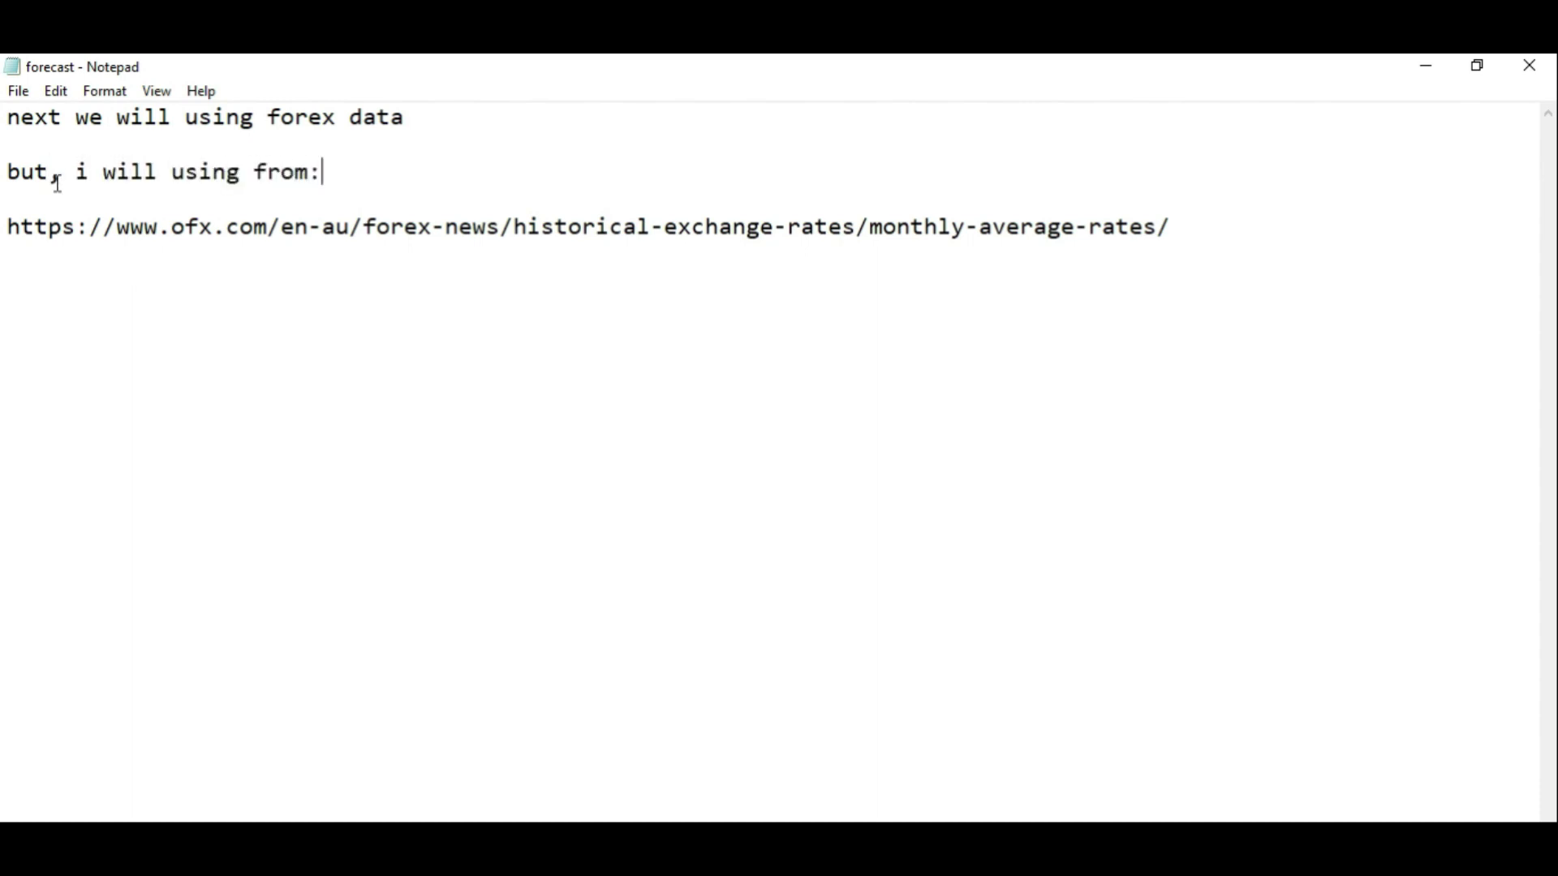
{"action": "type", "text": "cause"}
{"action": "type", "text": "is "}
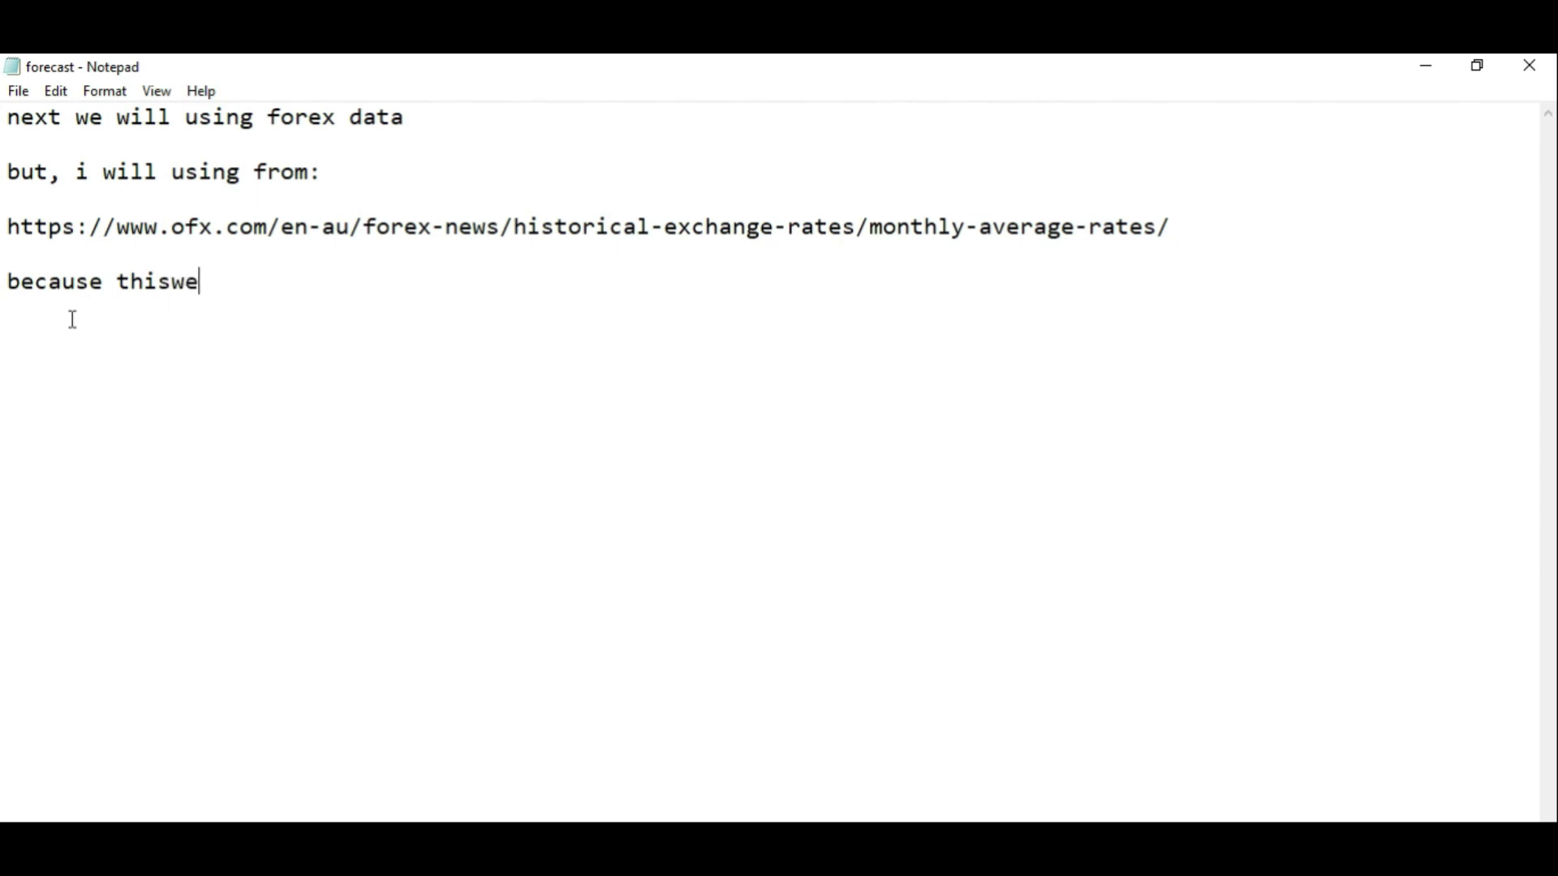
{"action": "type", "text": "web"}
{"action": "type", "text": " site don"}
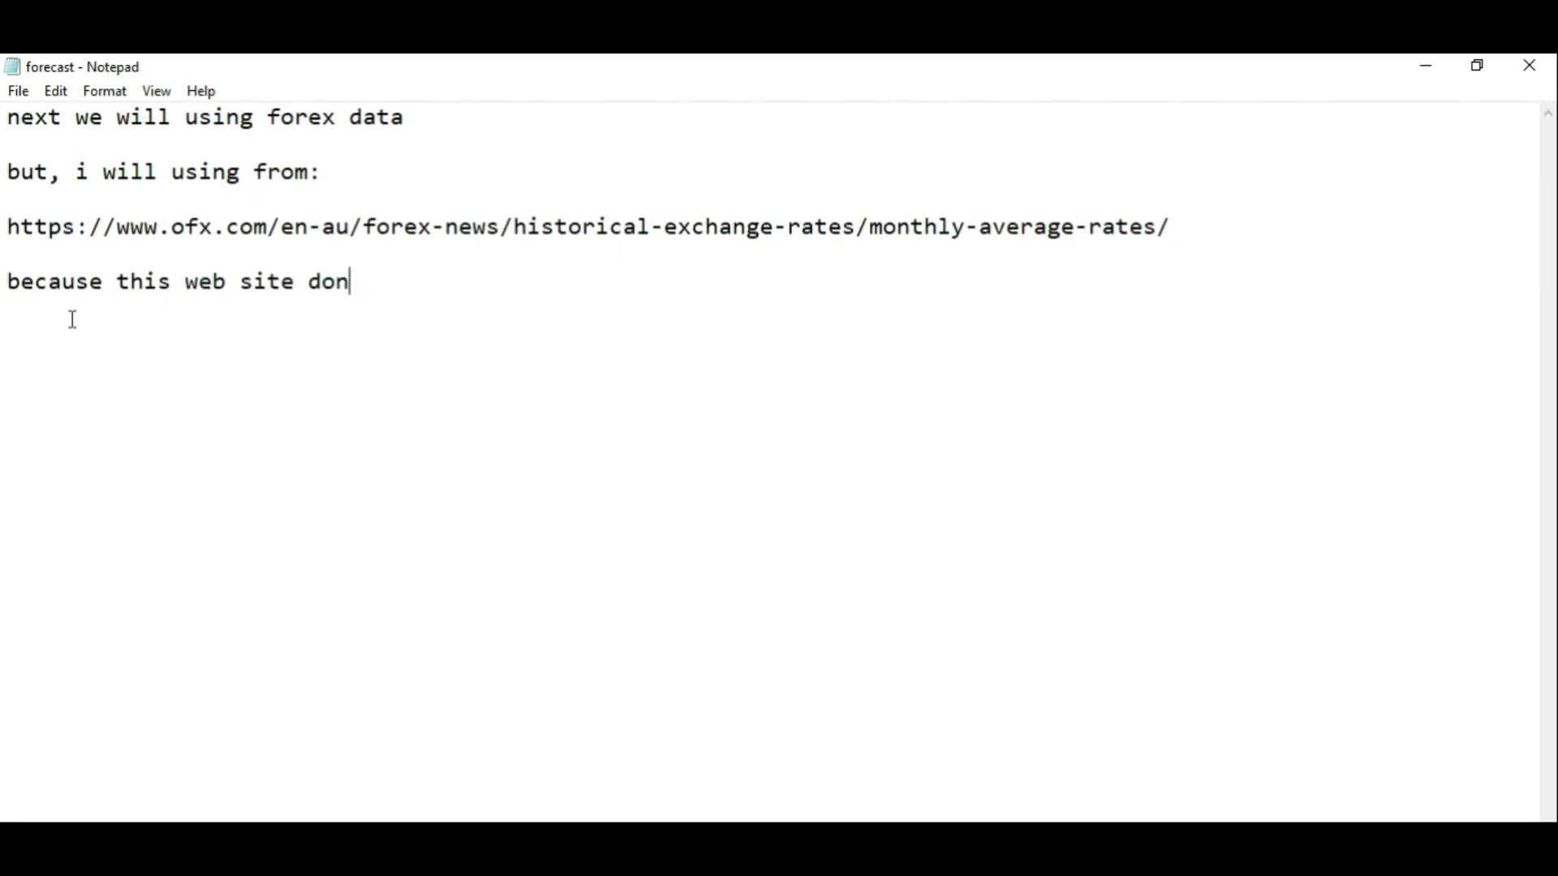
{"action": "type", "text": "oesn"}
{"action": "type", "text": " ha"}
{"action": "type", "text": "e an"}
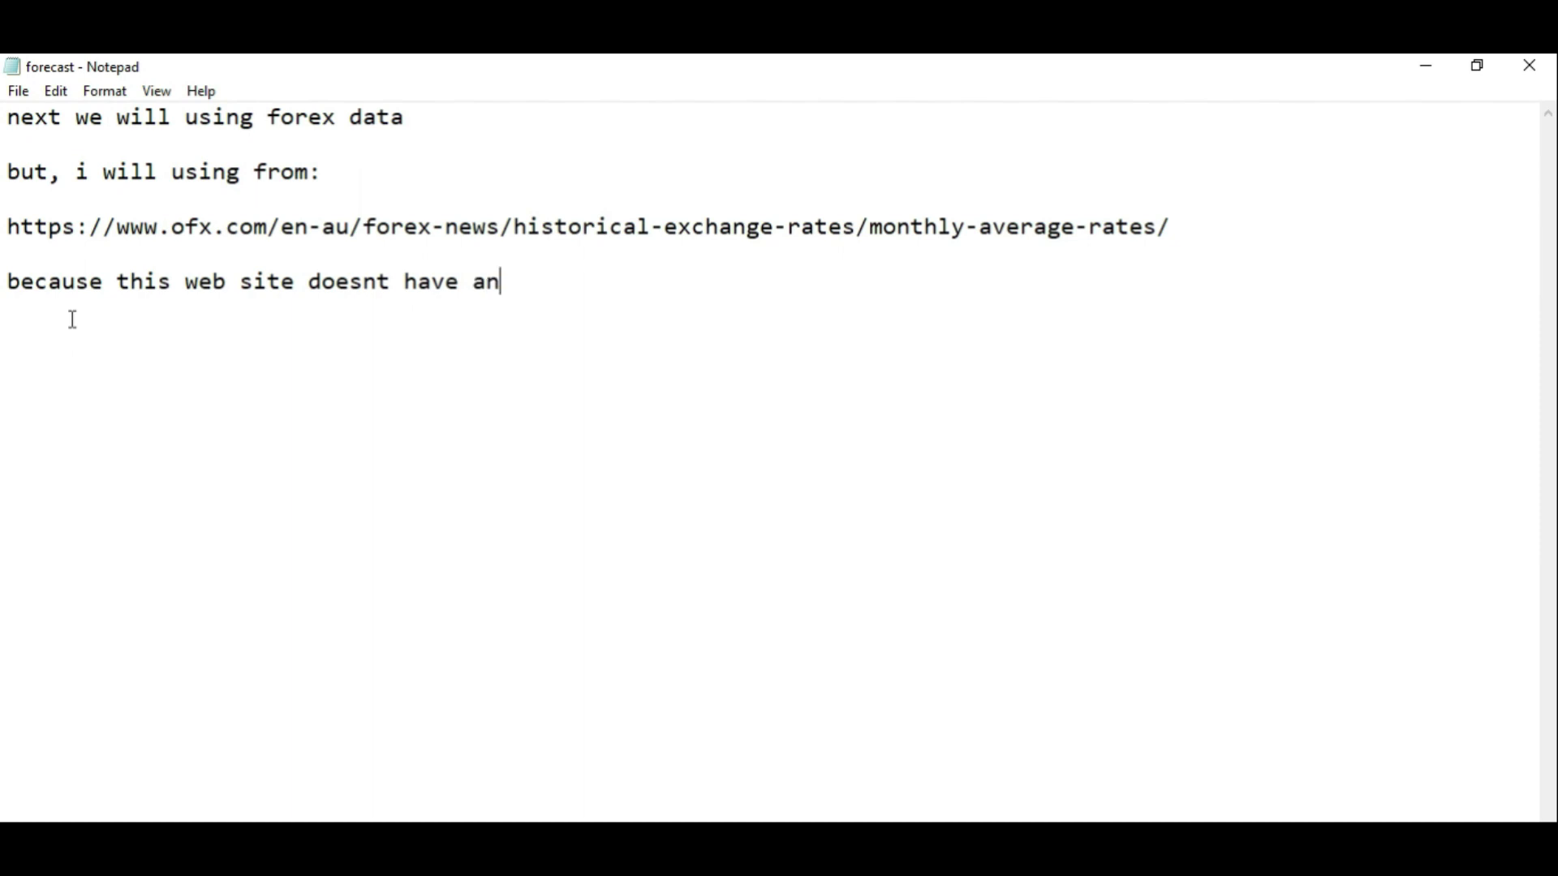
{"action": "key", "text": "BackSpace"}
{"action": "key", "text": "BackSpace"}
{"action": "key", "text": "BackSpace"}
{"action": "key", "text": "BackSpace"}
{"action": "key", "text": "BackSpace"}
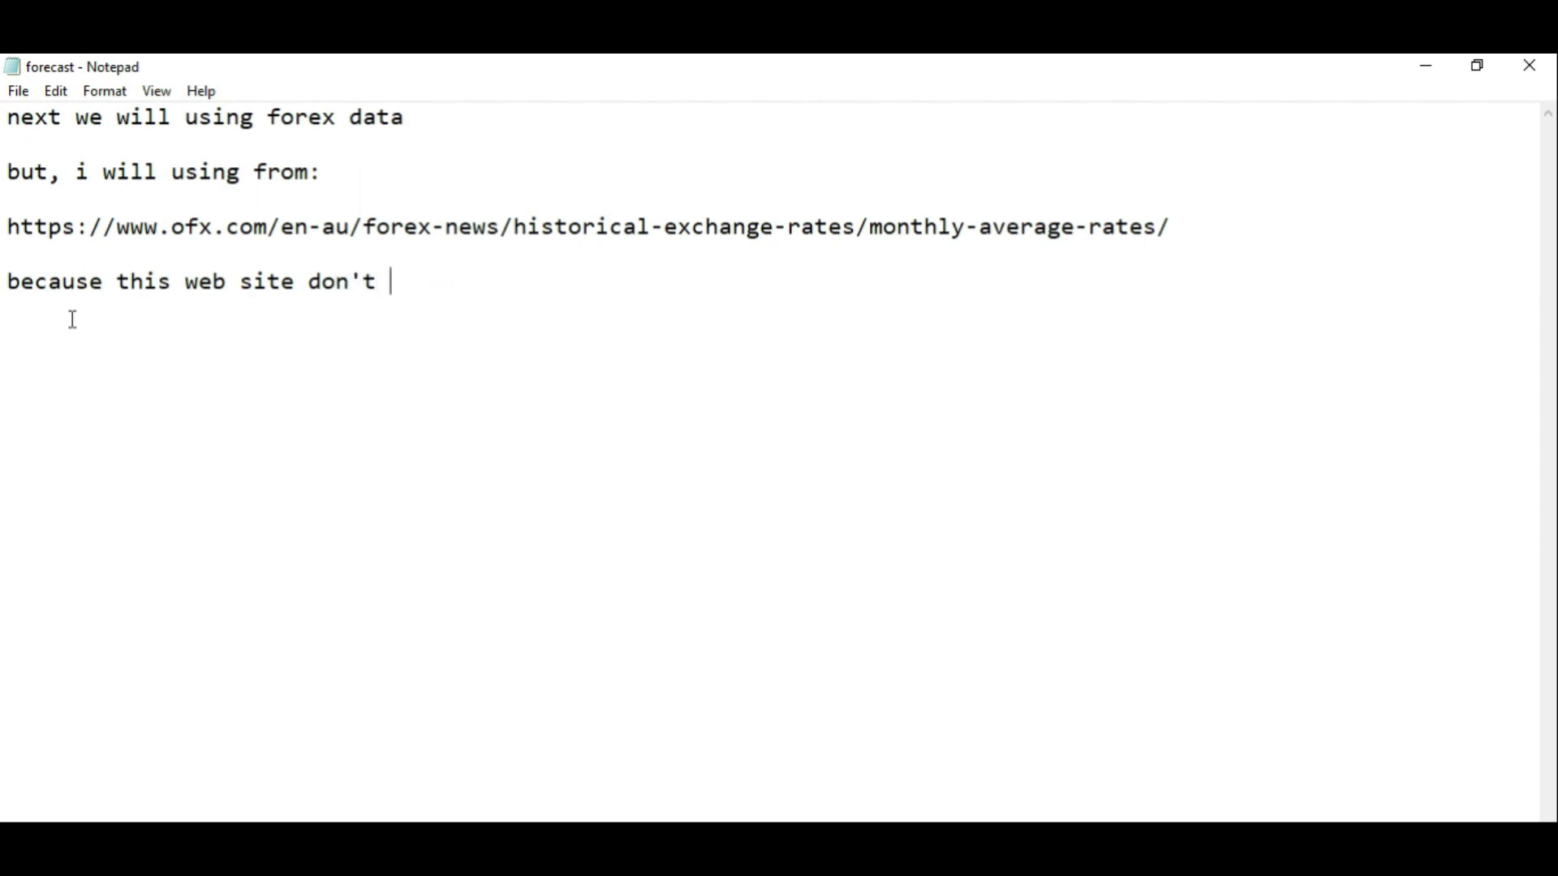
{"action": "type", "text": "have any "}
{"action": "type", "text": "data"}
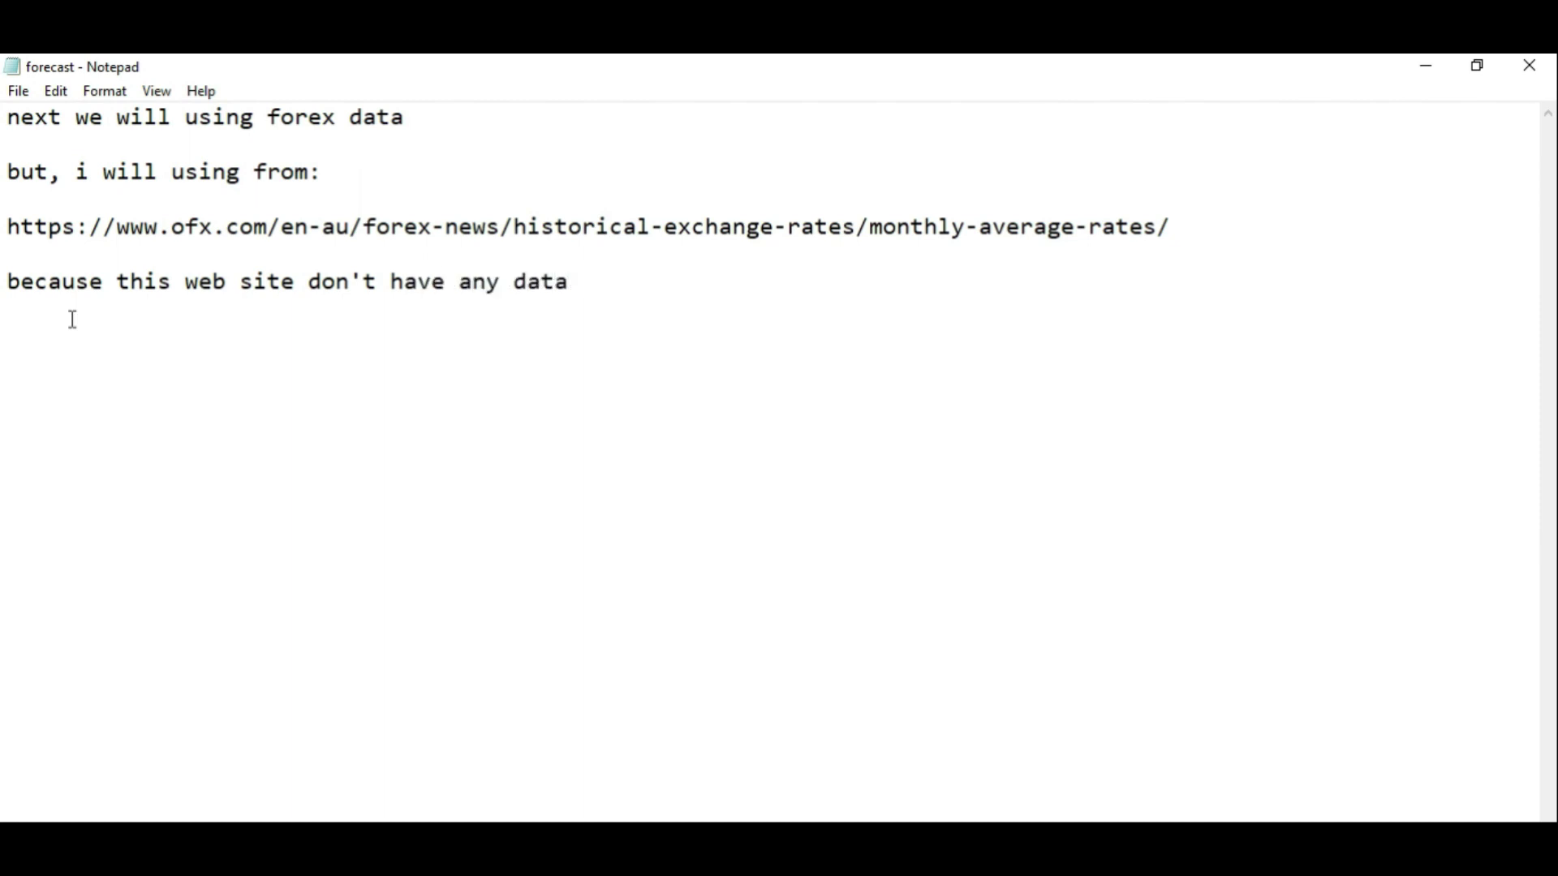
{"action": "type", "text": " gap"}
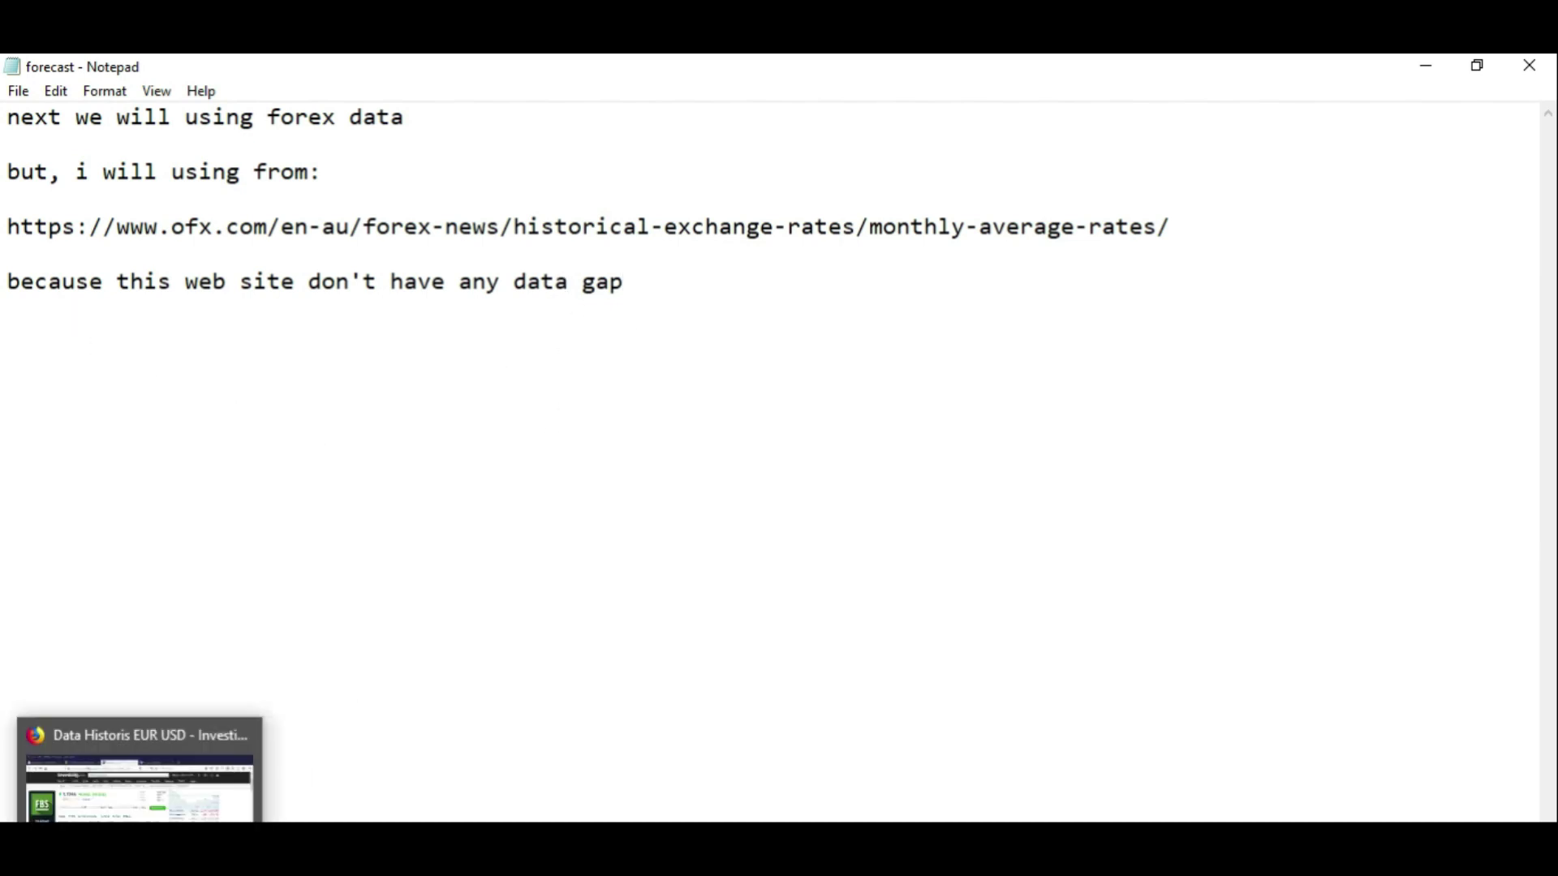
{"action": "left_click", "coordinate": [142, 771]}
{"action": "scroll", "coordinate": [450, 643], "scroll_direction": "down", "scroll_amount": 5}
Select the 18/02 and then the 11/02 rate rows in the Investing.com table.
{"action": "scroll", "coordinate": [439, 641], "scroll_direction": "up", "scroll_amount": 2}
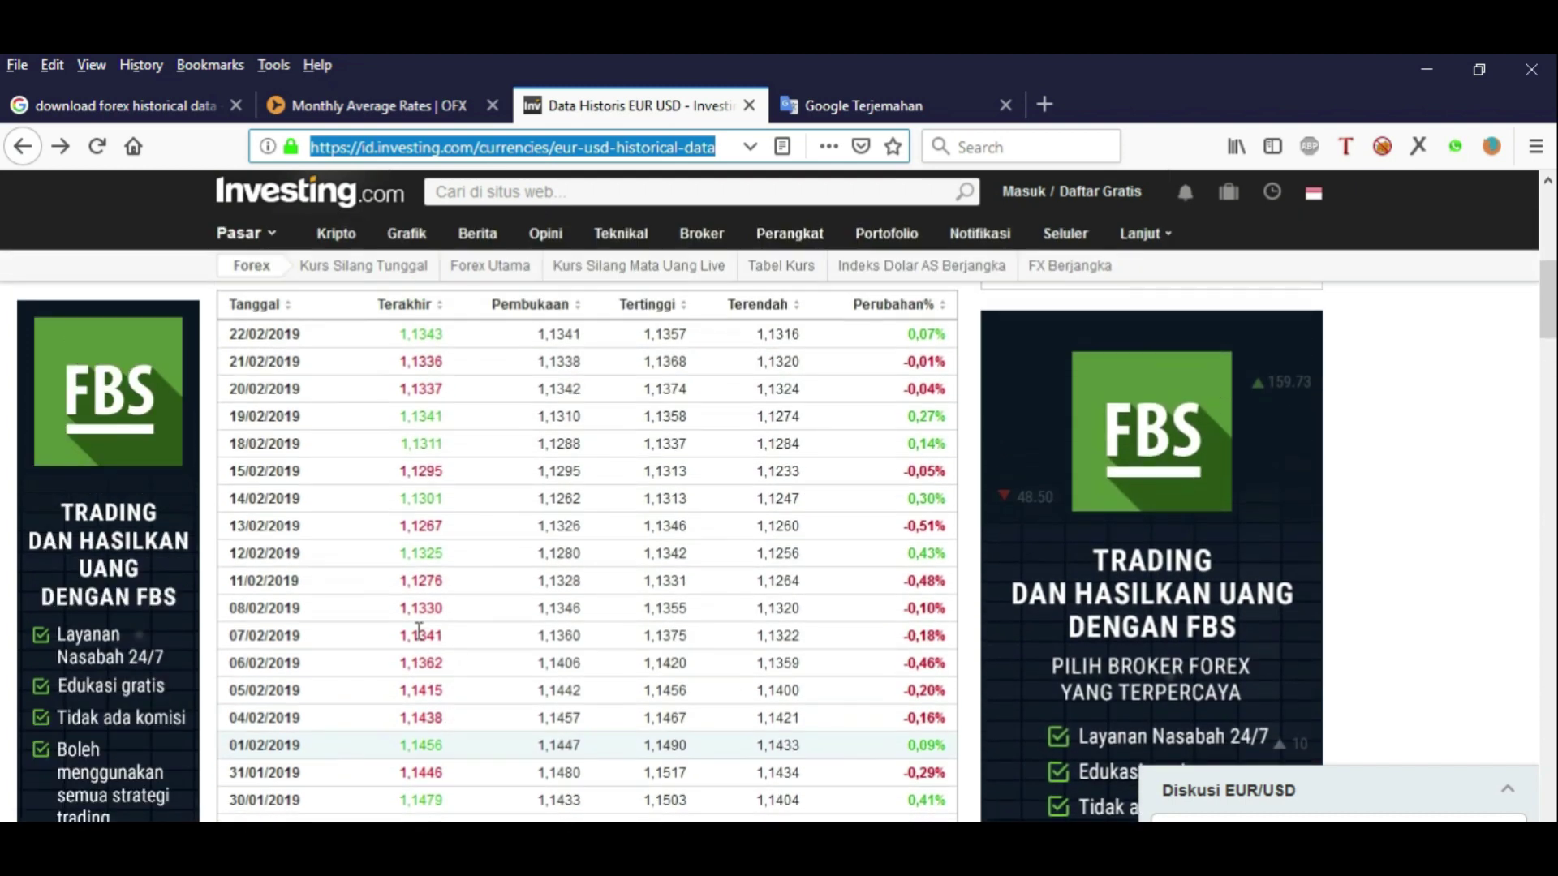
{"action": "left_click_drag", "start_coordinate": [231, 452], "coordinate": [311, 503]}
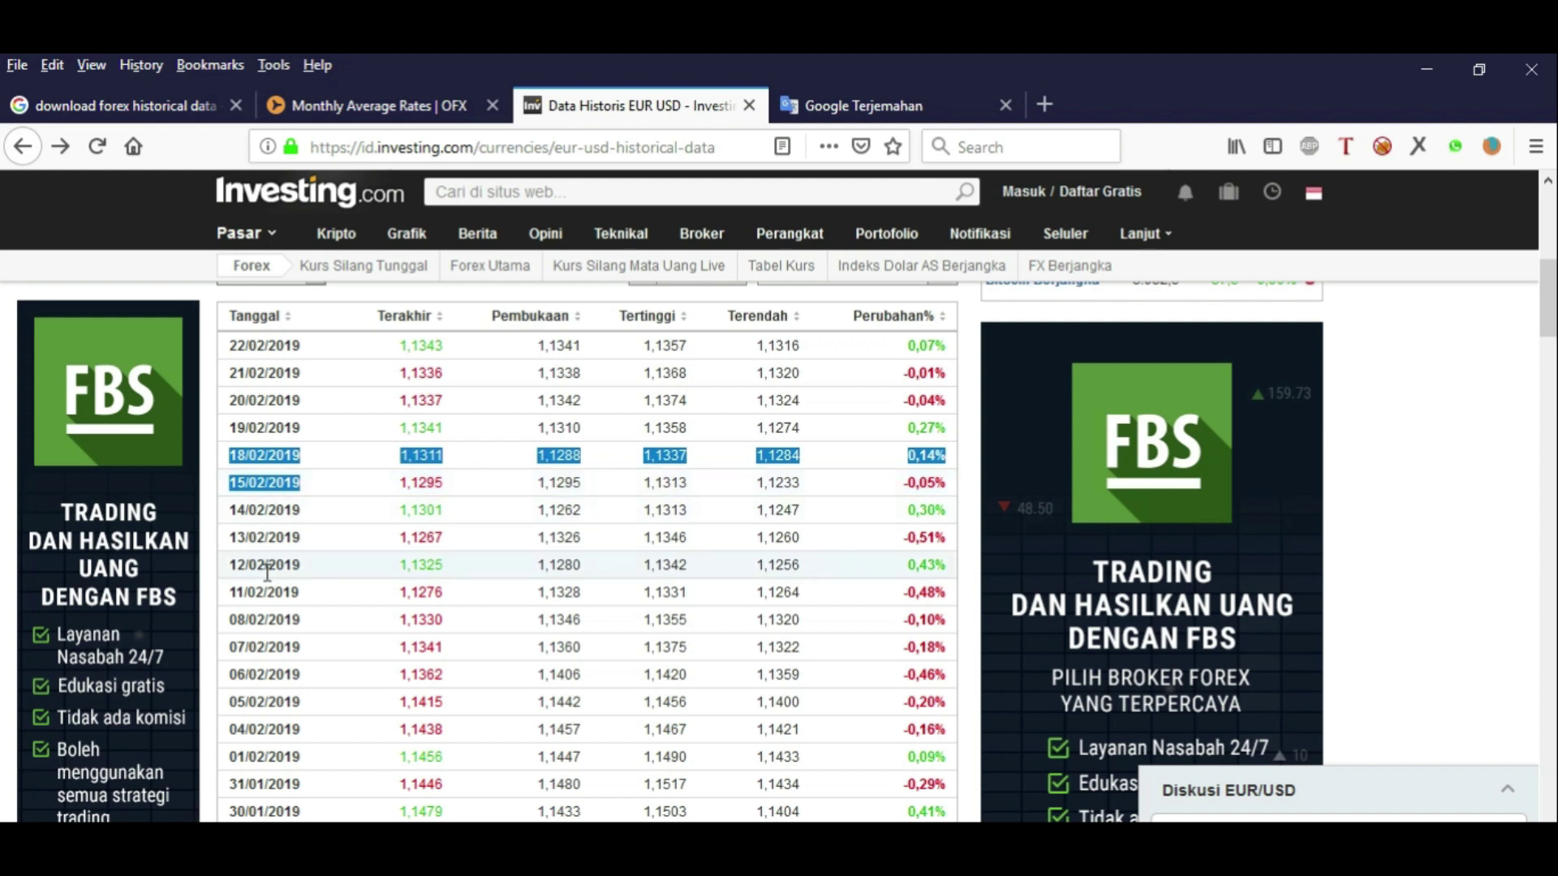
{"action": "left_click_drag", "start_coordinate": [233, 591], "coordinate": [302, 621]}
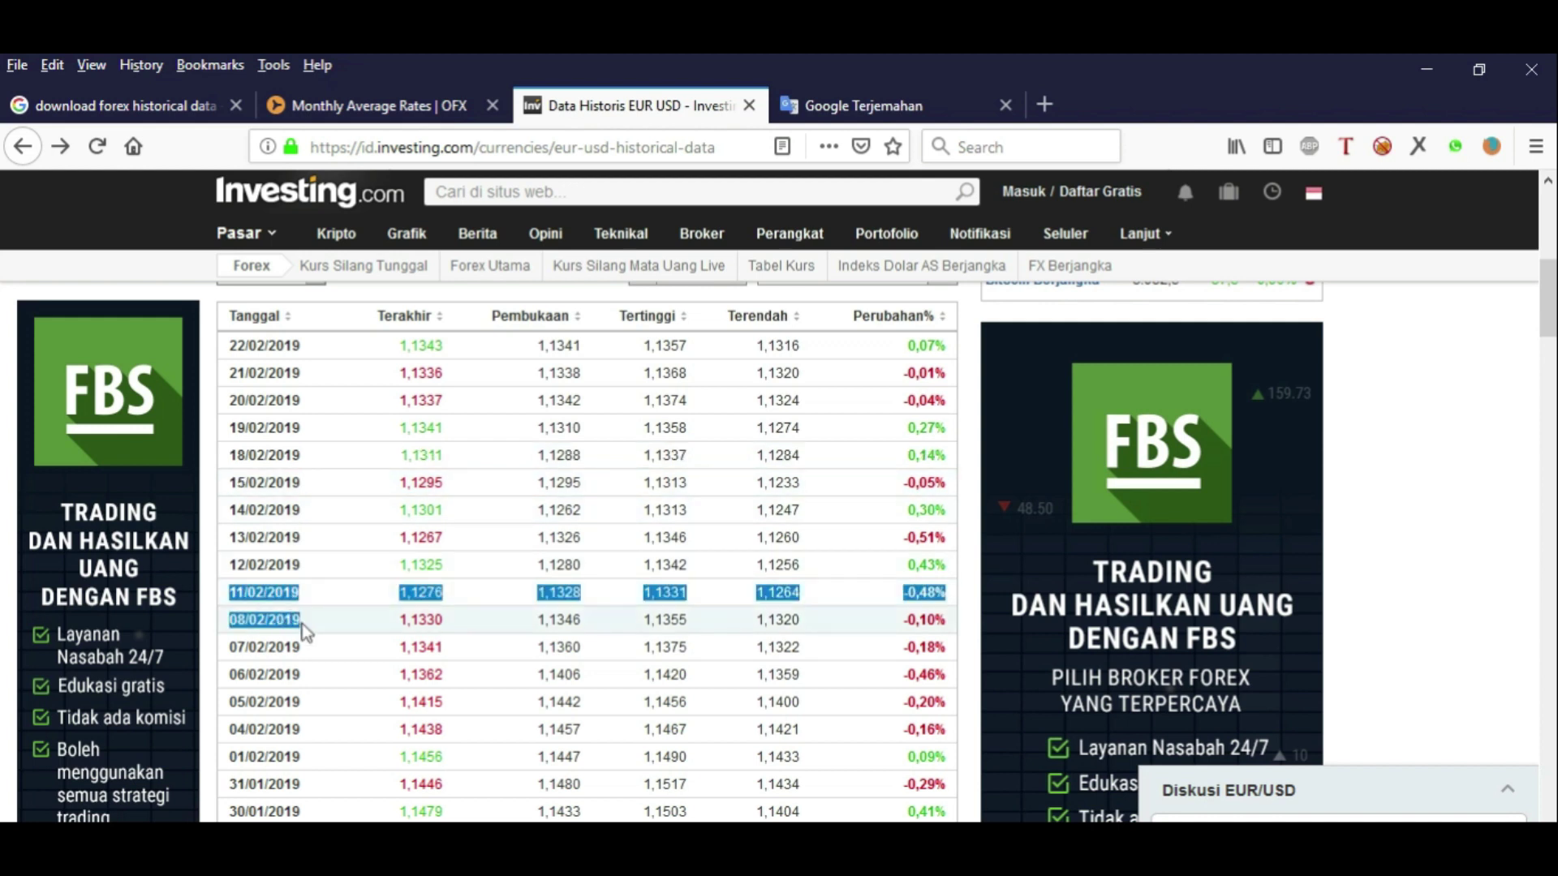
Compare by selecting OFX's daily EUR/USD rates from 24 Jan to 31 Jan, weekends included.
{"action": "left_click", "coordinate": [369, 106]}
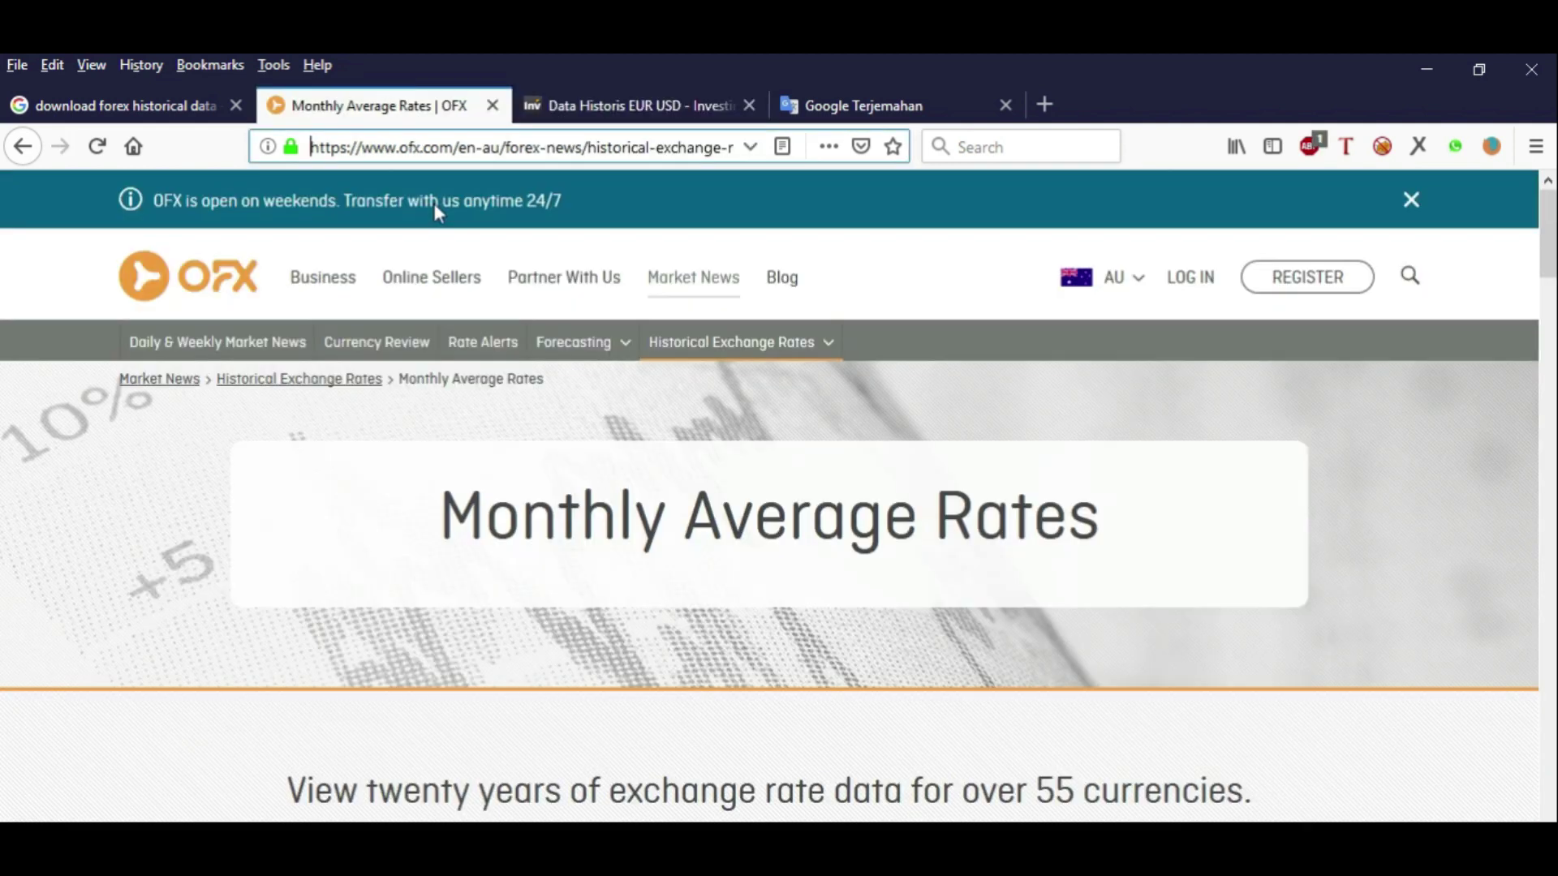
{"action": "scroll", "coordinate": [464, 480], "scroll_direction": "down", "scroll_amount": 4}
{"action": "scroll", "coordinate": [465, 478], "scroll_direction": "down", "scroll_amount": 5}
{"action": "scroll", "coordinate": [469, 484], "scroll_direction": "down", "scroll_amount": 6}
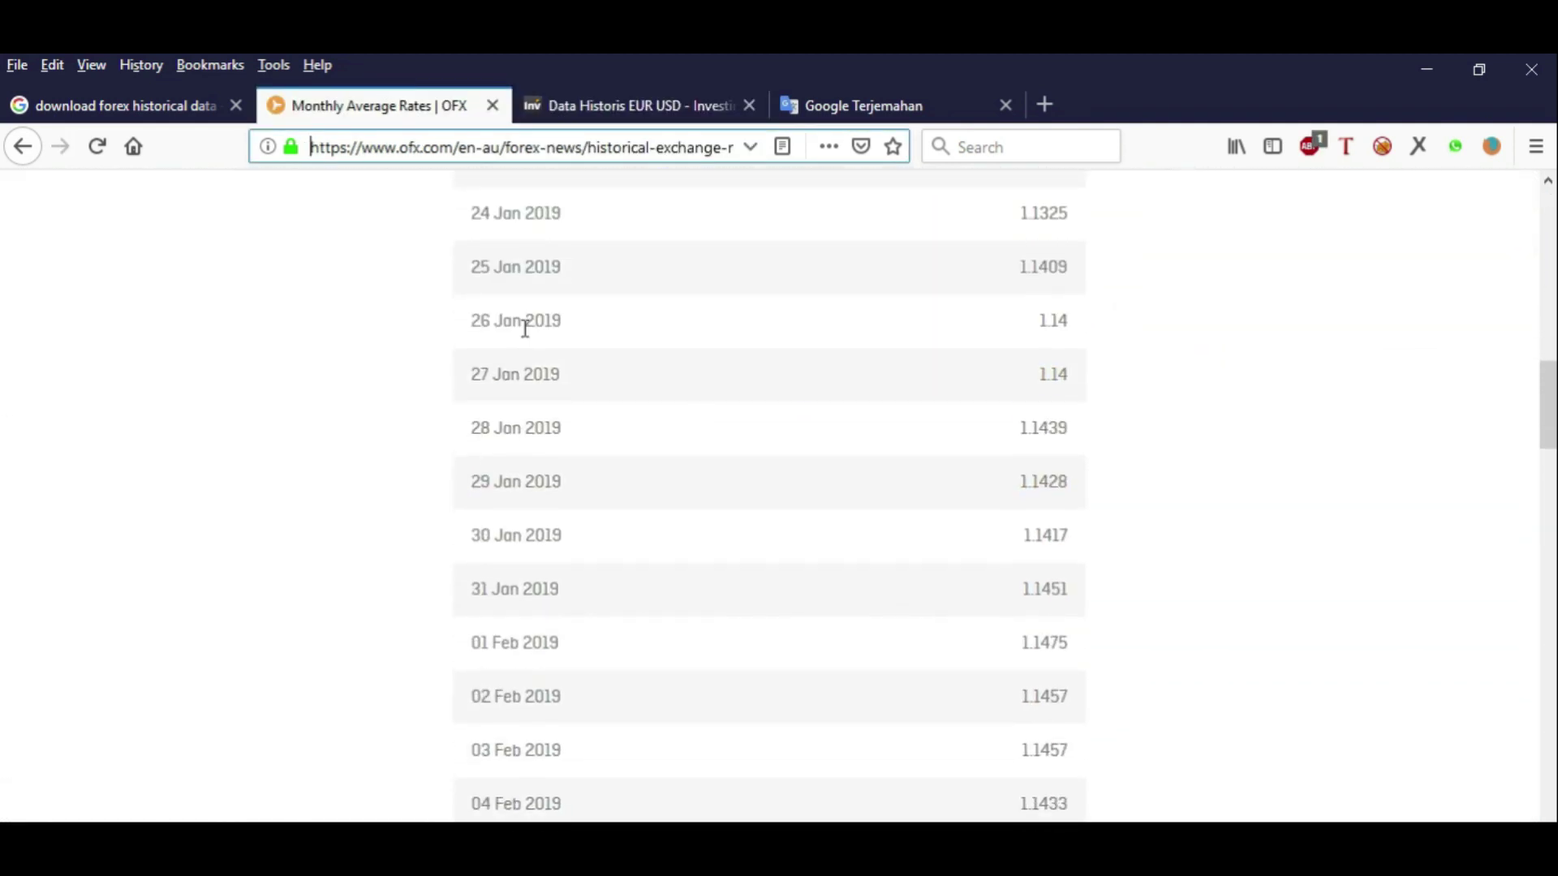
{"action": "scroll", "coordinate": [523, 341], "scroll_direction": "up", "scroll_amount": 3}
{"action": "left_click_drag", "start_coordinate": [481, 453], "coordinate": [563, 812]}
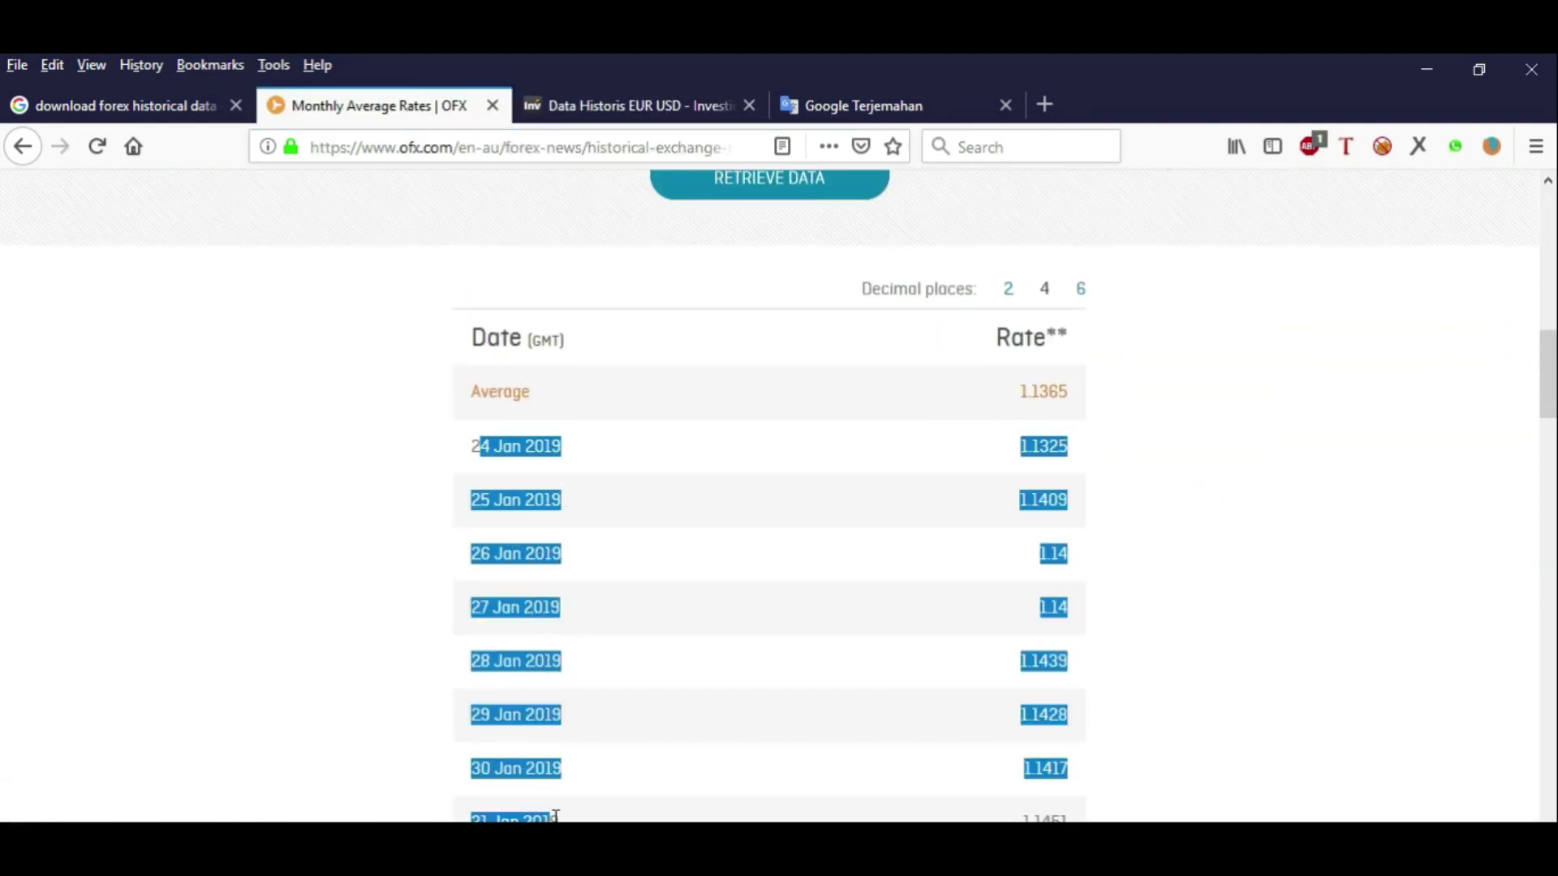
{"action": "scroll", "coordinate": [572, 732], "scroll_direction": "down", "scroll_amount": 3}
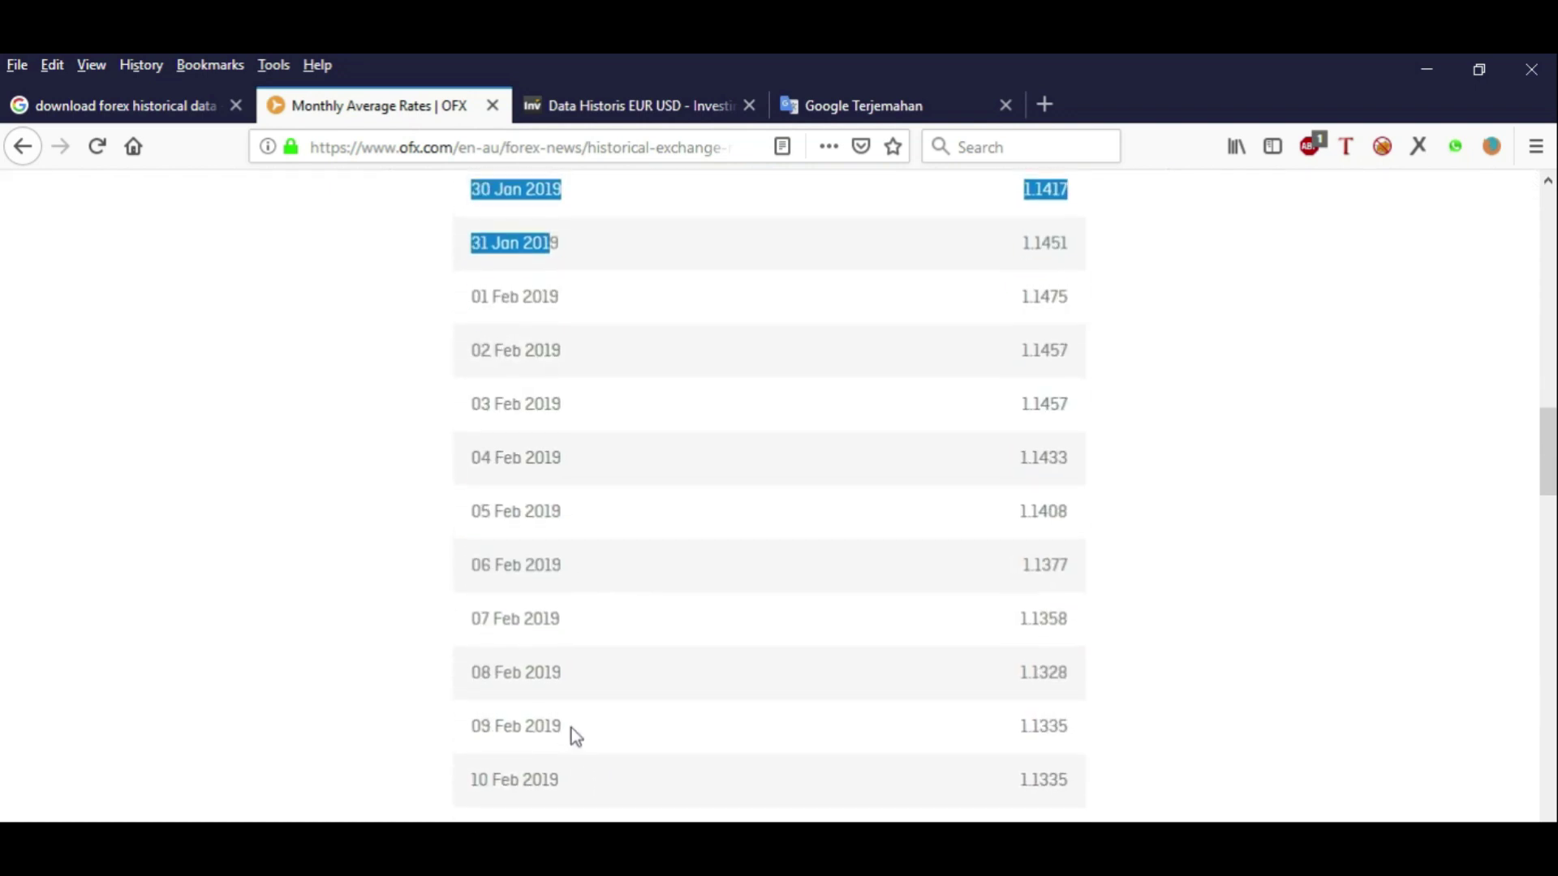
{"action": "scroll", "coordinate": [570, 706], "scroll_direction": "up", "scroll_amount": 3}
{"action": "scroll", "coordinate": [568, 657], "scroll_direction": "up", "scroll_amount": 3}
{"action": "left_click", "coordinate": [415, 562]}
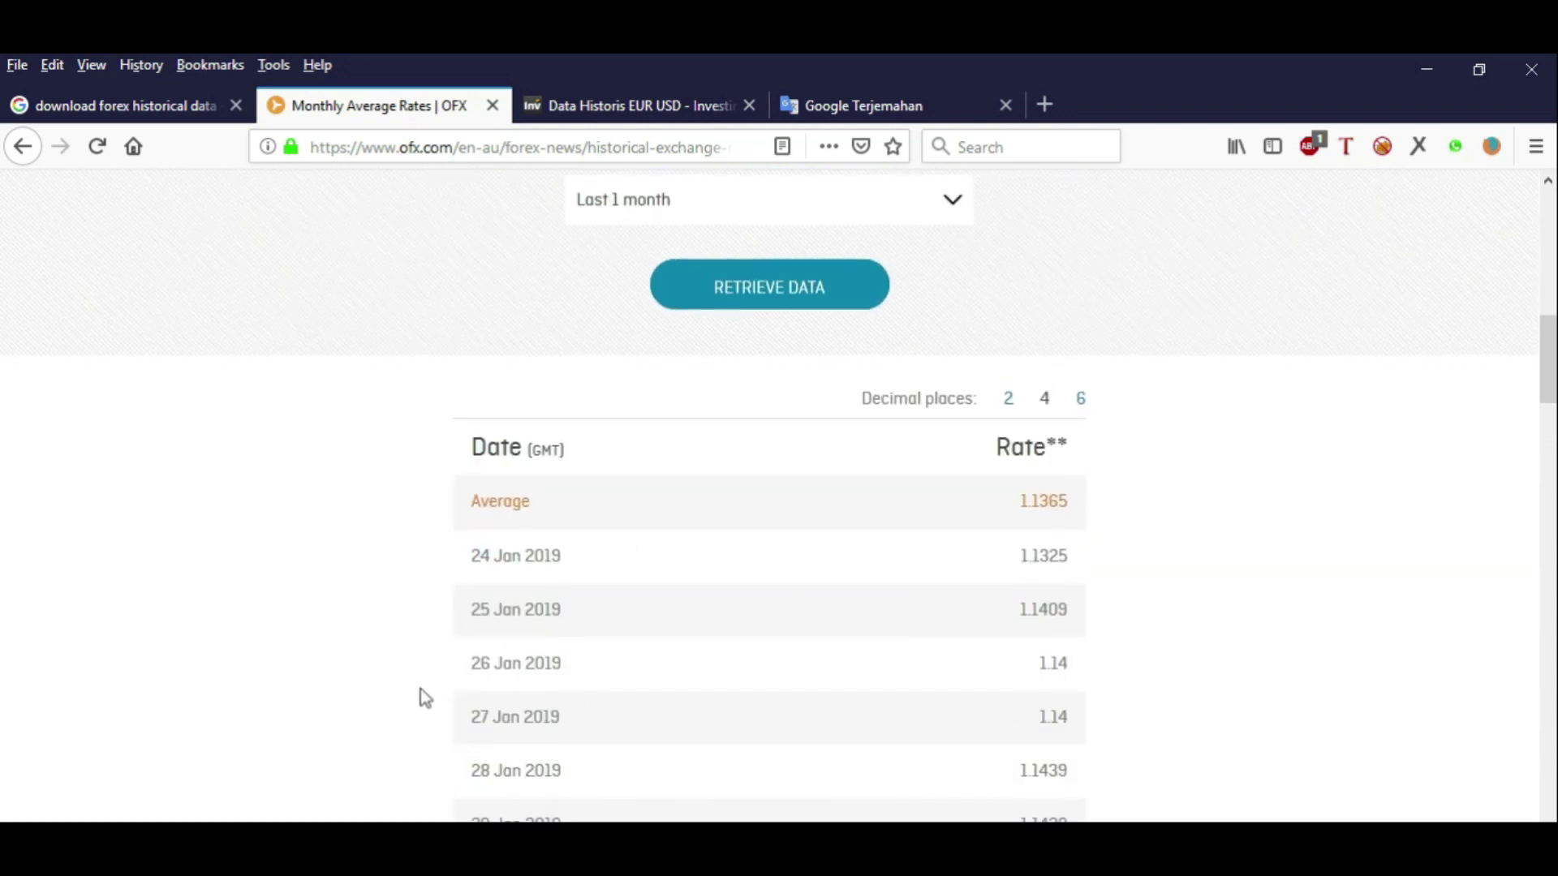
{"action": "scroll", "coordinate": [421, 696], "scroll_direction": "down", "scroll_amount": 3}
{"action": "key", "text": "alt+Tab"}
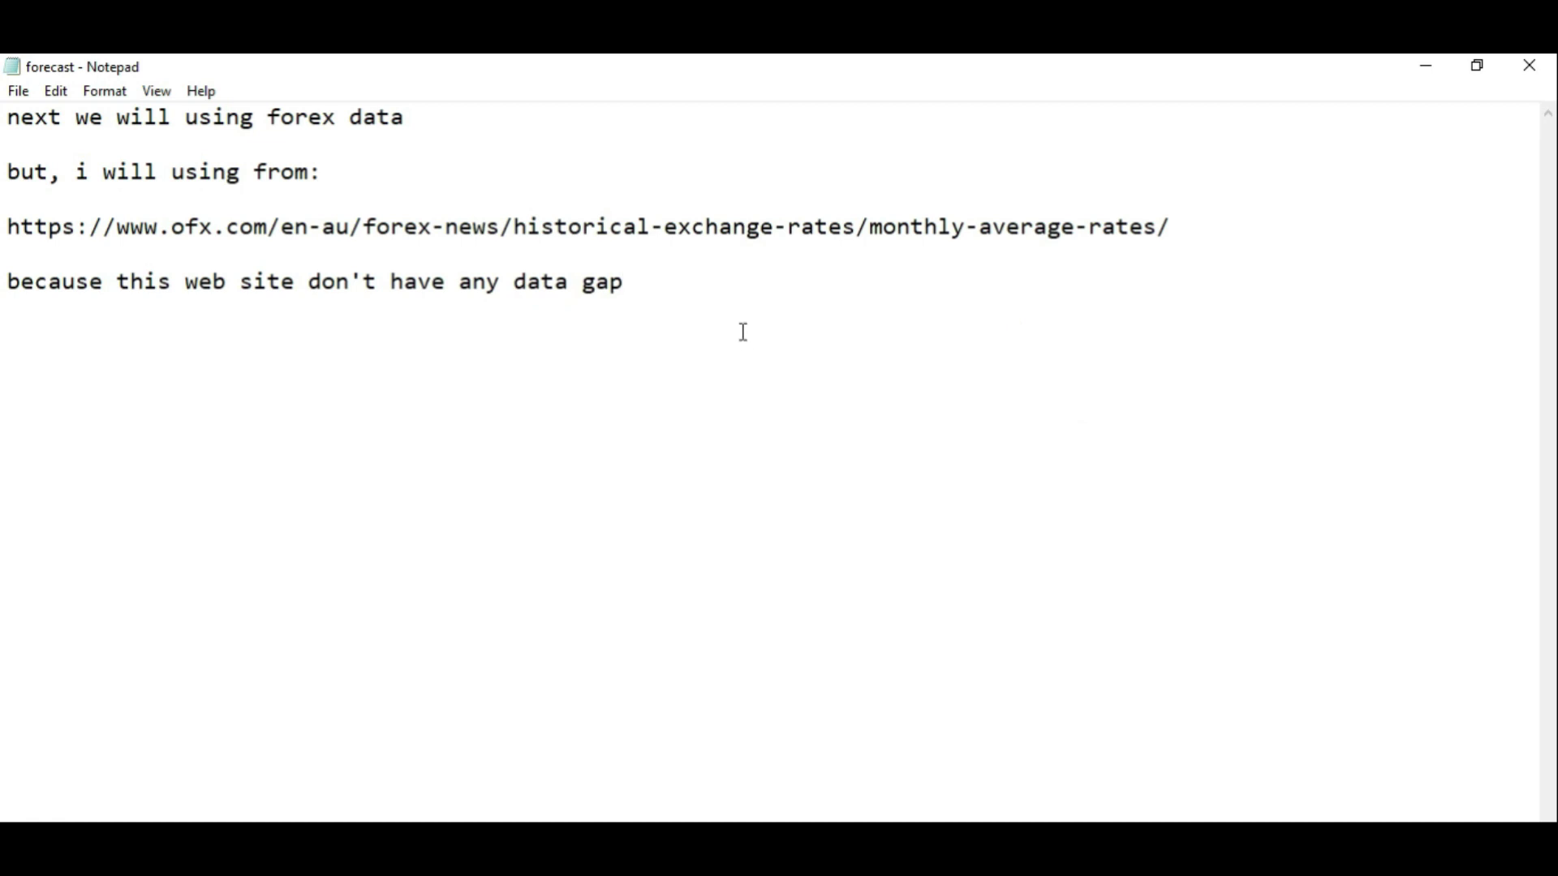
Replace all the note text with 'ok, lets start'.
{"action": "left_click_drag", "start_coordinate": [737, 332], "coordinate": [3, 116]}
{"action": "type", "text": "ok, "}
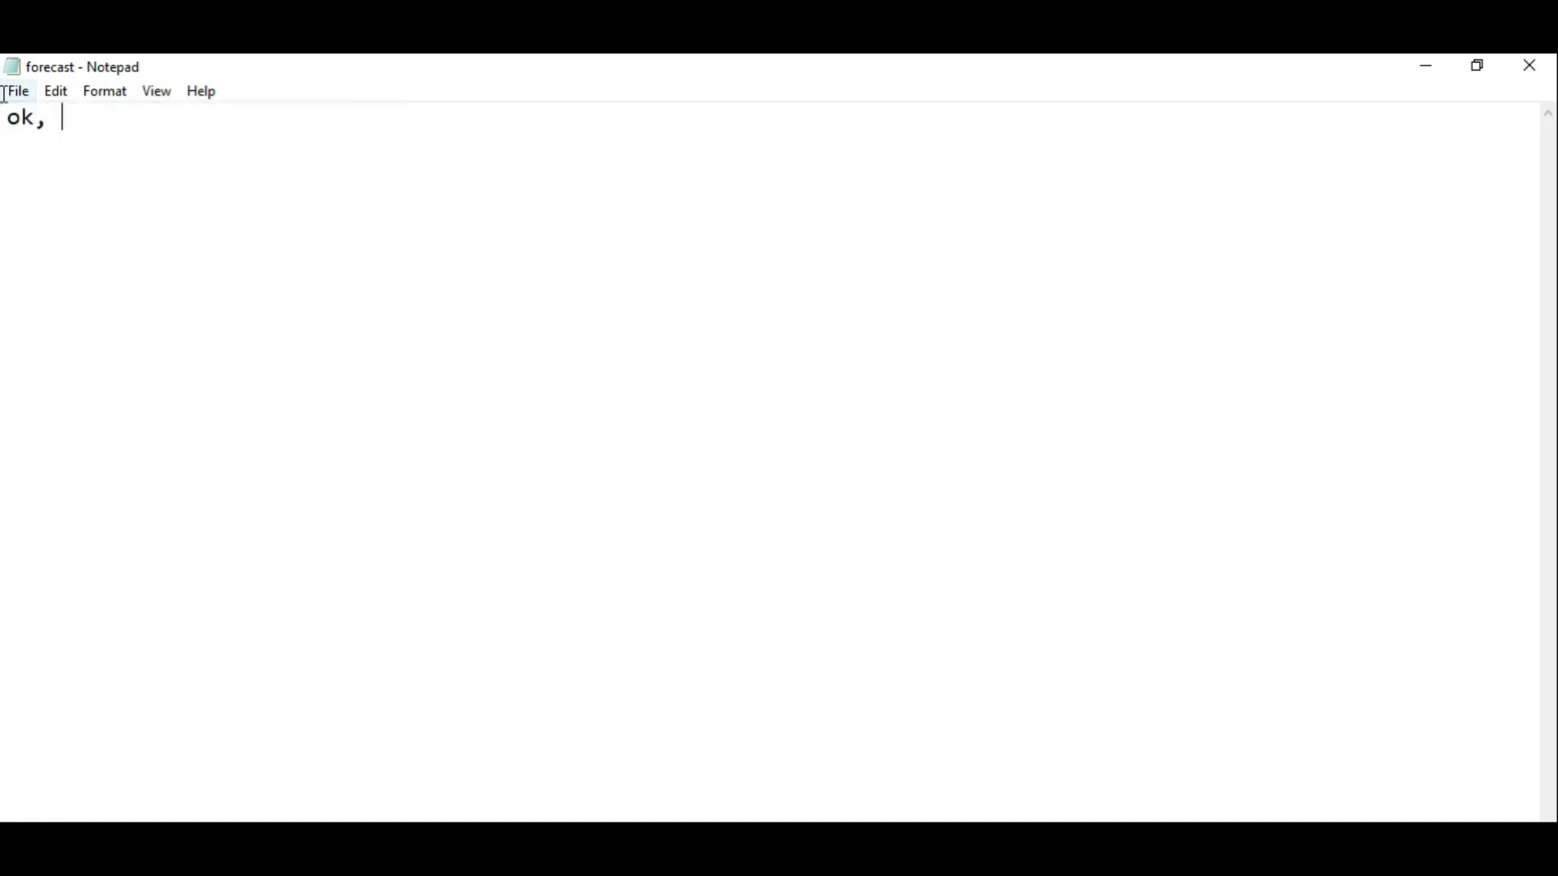
{"action": "type", "text": "lets st"}
{"action": "type", "text": "art"}
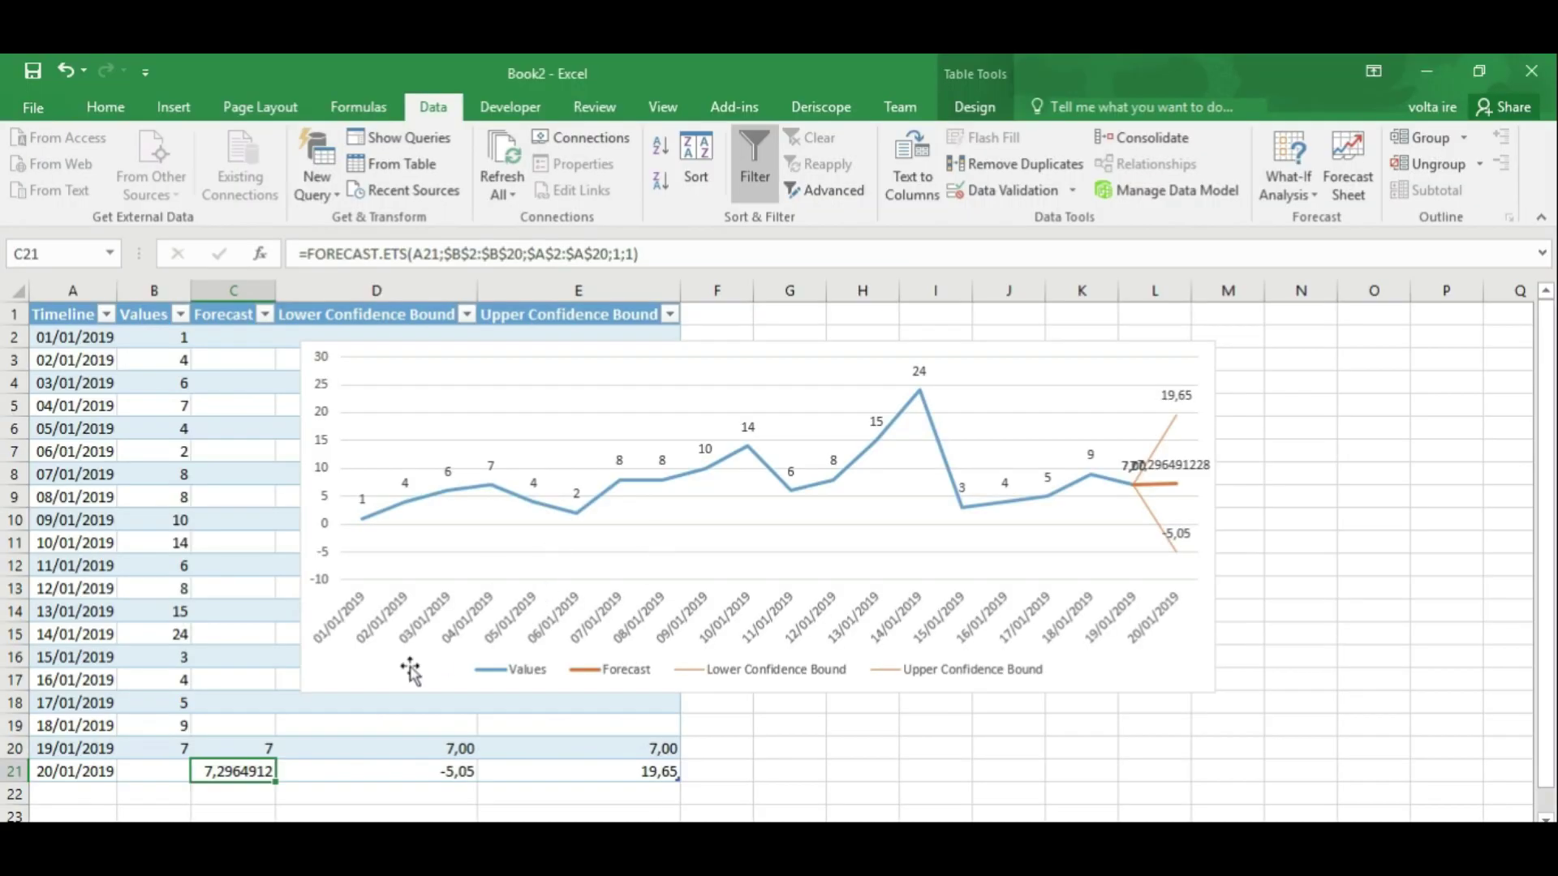
Permanently delete the forecast chart sheet.
{"action": "right_click", "coordinate": [230, 792]}
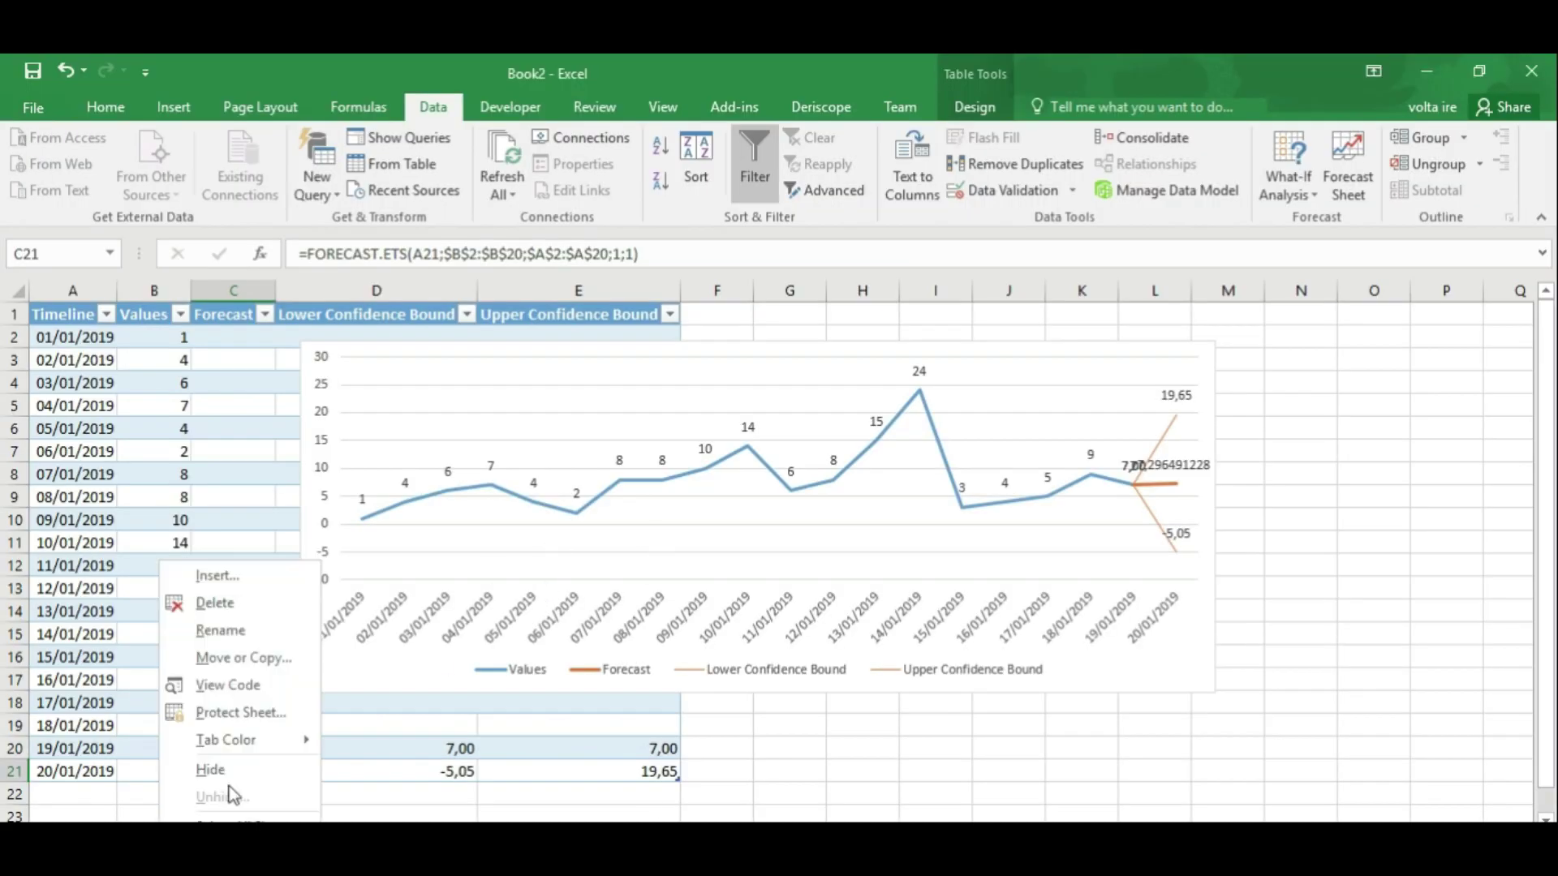
{"action": "left_click", "coordinate": [248, 605]}
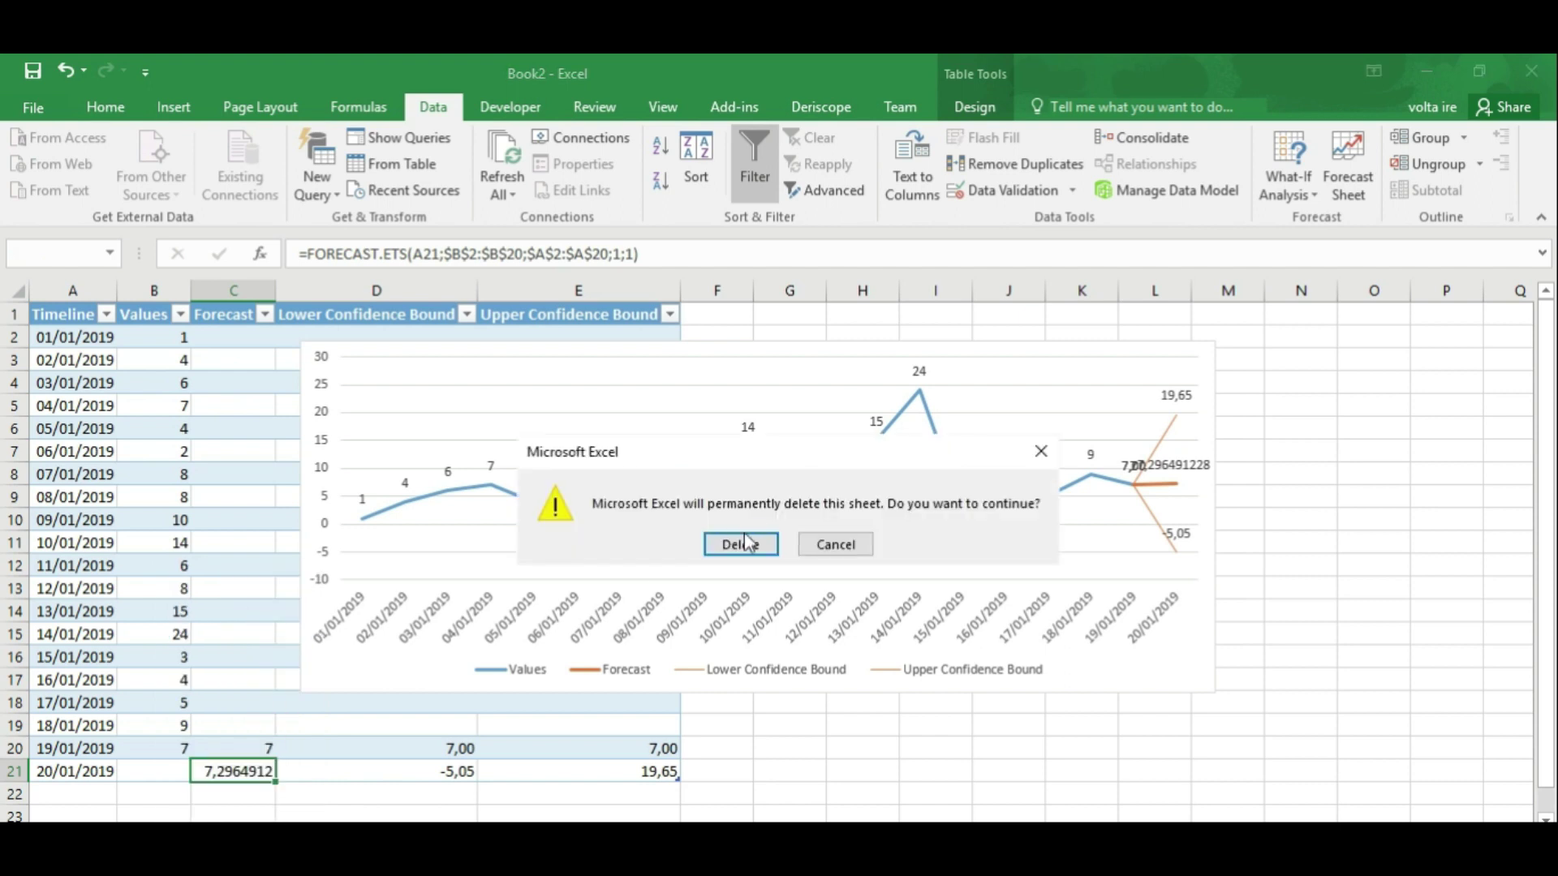
{"action": "left_click", "coordinate": [740, 544]}
Clear the original dates and values in A1:B20.
{"action": "left_click_drag", "start_coordinate": [158, 762], "coordinate": [32, 312]}
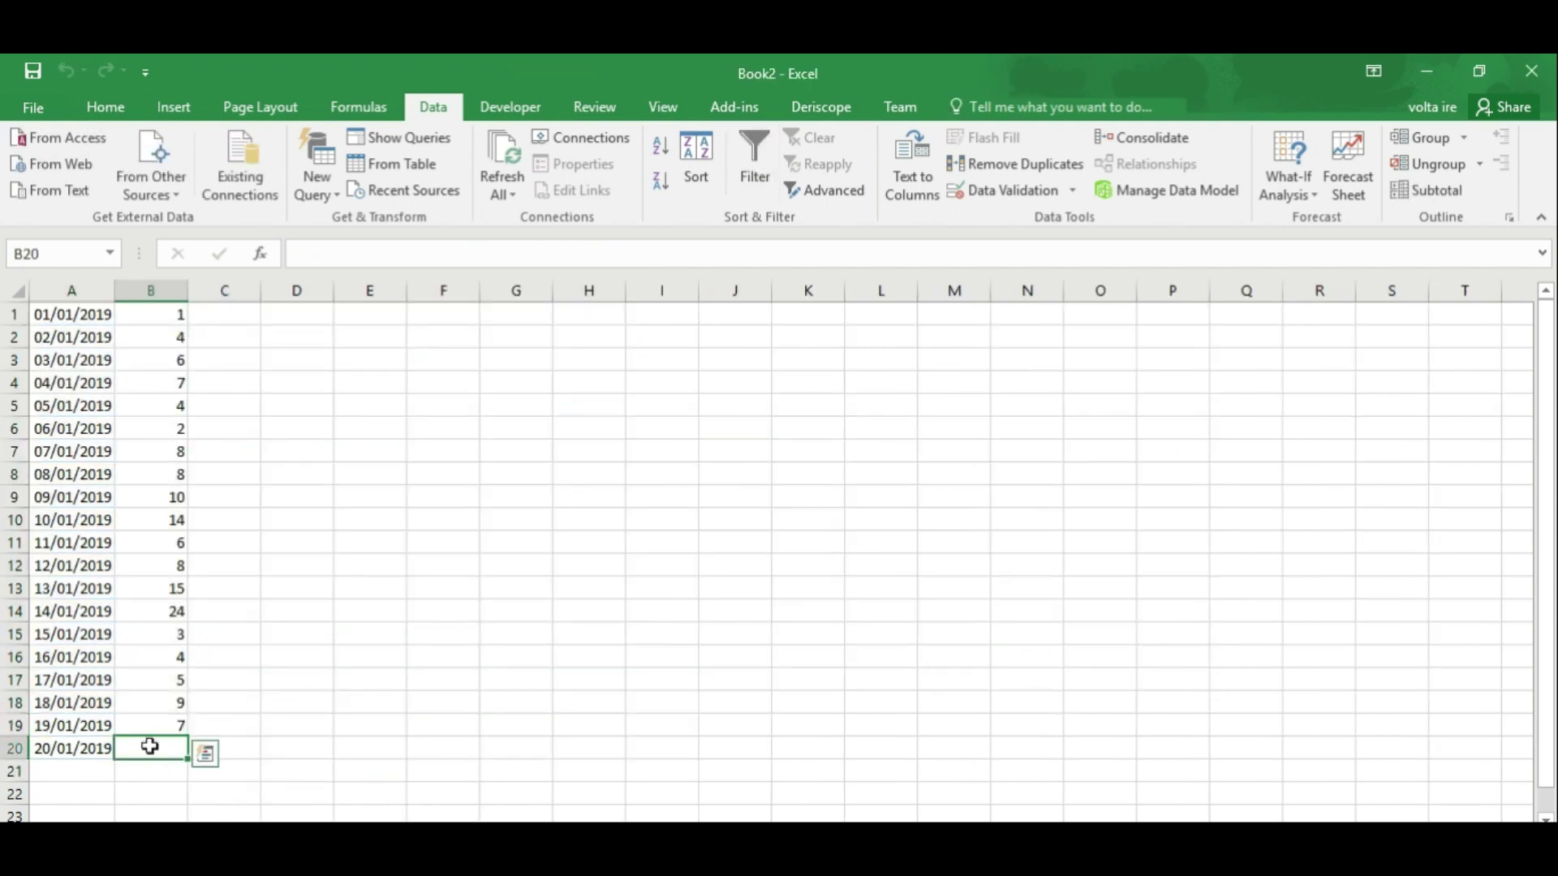
{"action": "key", "text": "Delete"}
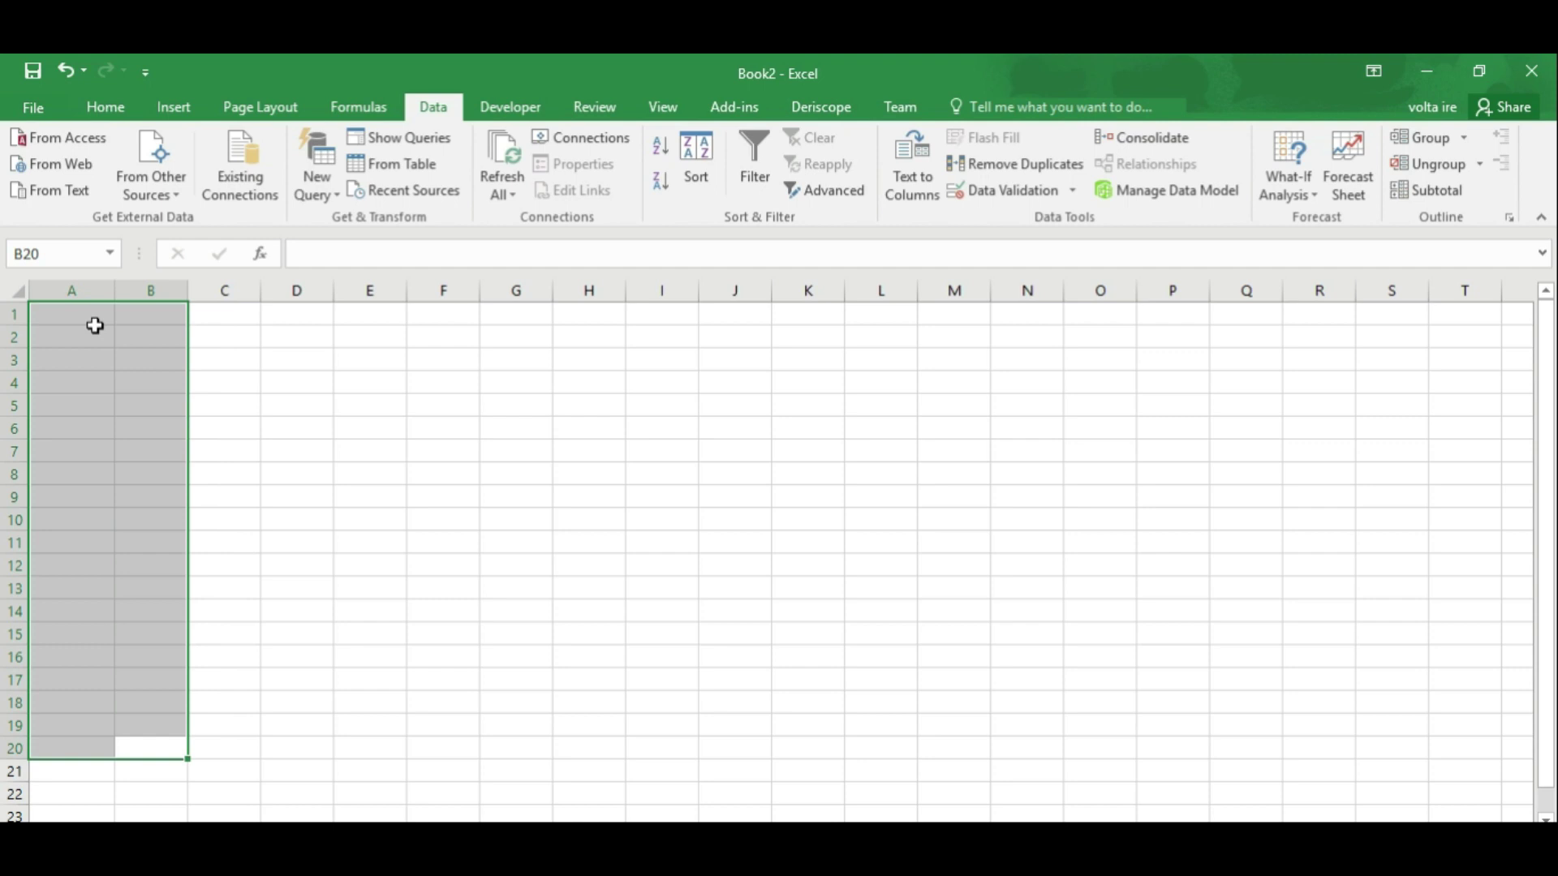
{"action": "left_click", "coordinate": [90, 334]}
{"action": "left_click", "coordinate": [73, 313]}
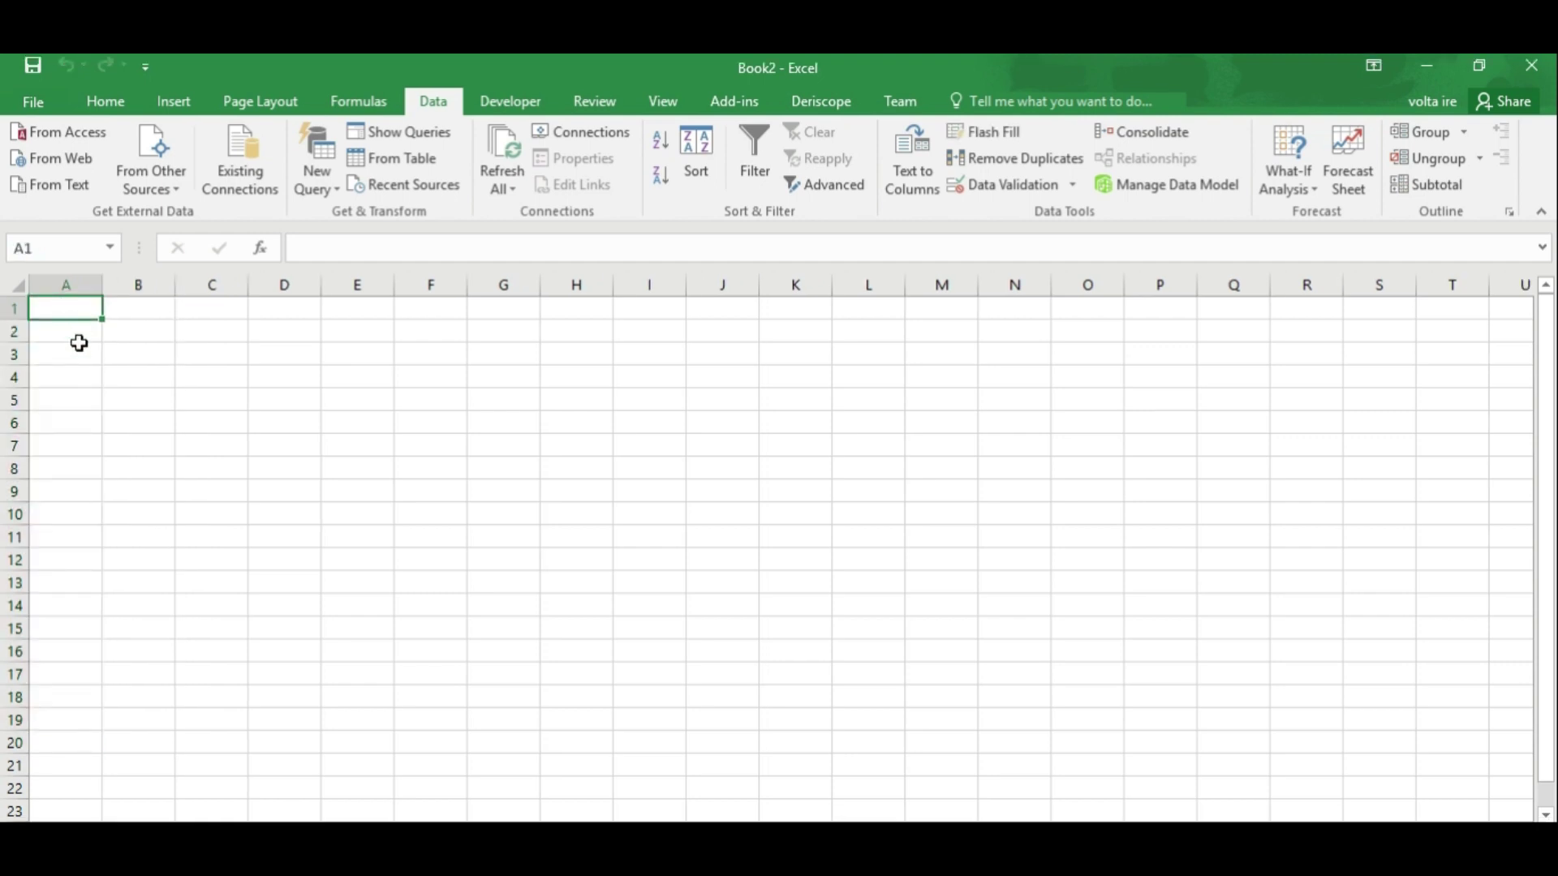
{"action": "left_click", "coordinate": [77, 341]}
{"action": "left_click", "coordinate": [69, 312]}
Select OFX's daily EUR/USD date and rate rows starting from 24 Jan 2019 through 20 Feb 2019.
{"action": "key", "text": "alt+Tab"}
{"action": "scroll", "coordinate": [845, 490], "scroll_direction": "up", "scroll_amount": 5}
{"action": "scroll", "coordinate": [831, 480], "scroll_direction": "up", "scroll_amount": 5}
{"action": "scroll", "coordinate": [564, 422], "scroll_direction": "up", "scroll_amount": 4}
{"action": "scroll", "coordinate": [560, 455], "scroll_direction": "up", "scroll_amount": 5}
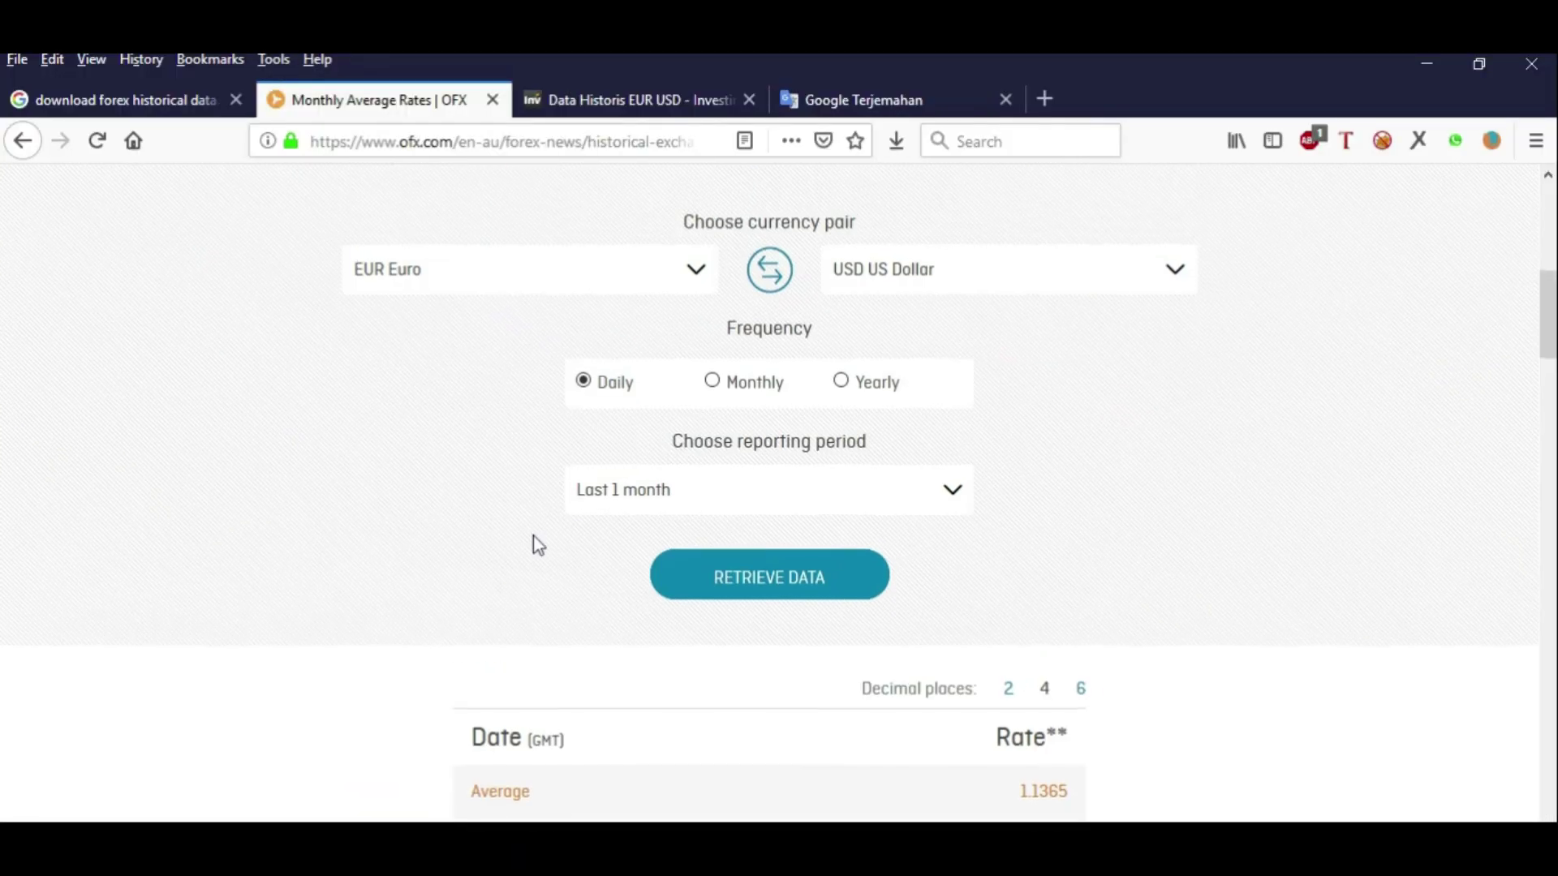
{"action": "scroll", "coordinate": [503, 487], "scroll_direction": "down", "scroll_amount": 4}
{"action": "left_click_drag", "start_coordinate": [479, 491], "coordinate": [591, 517]}
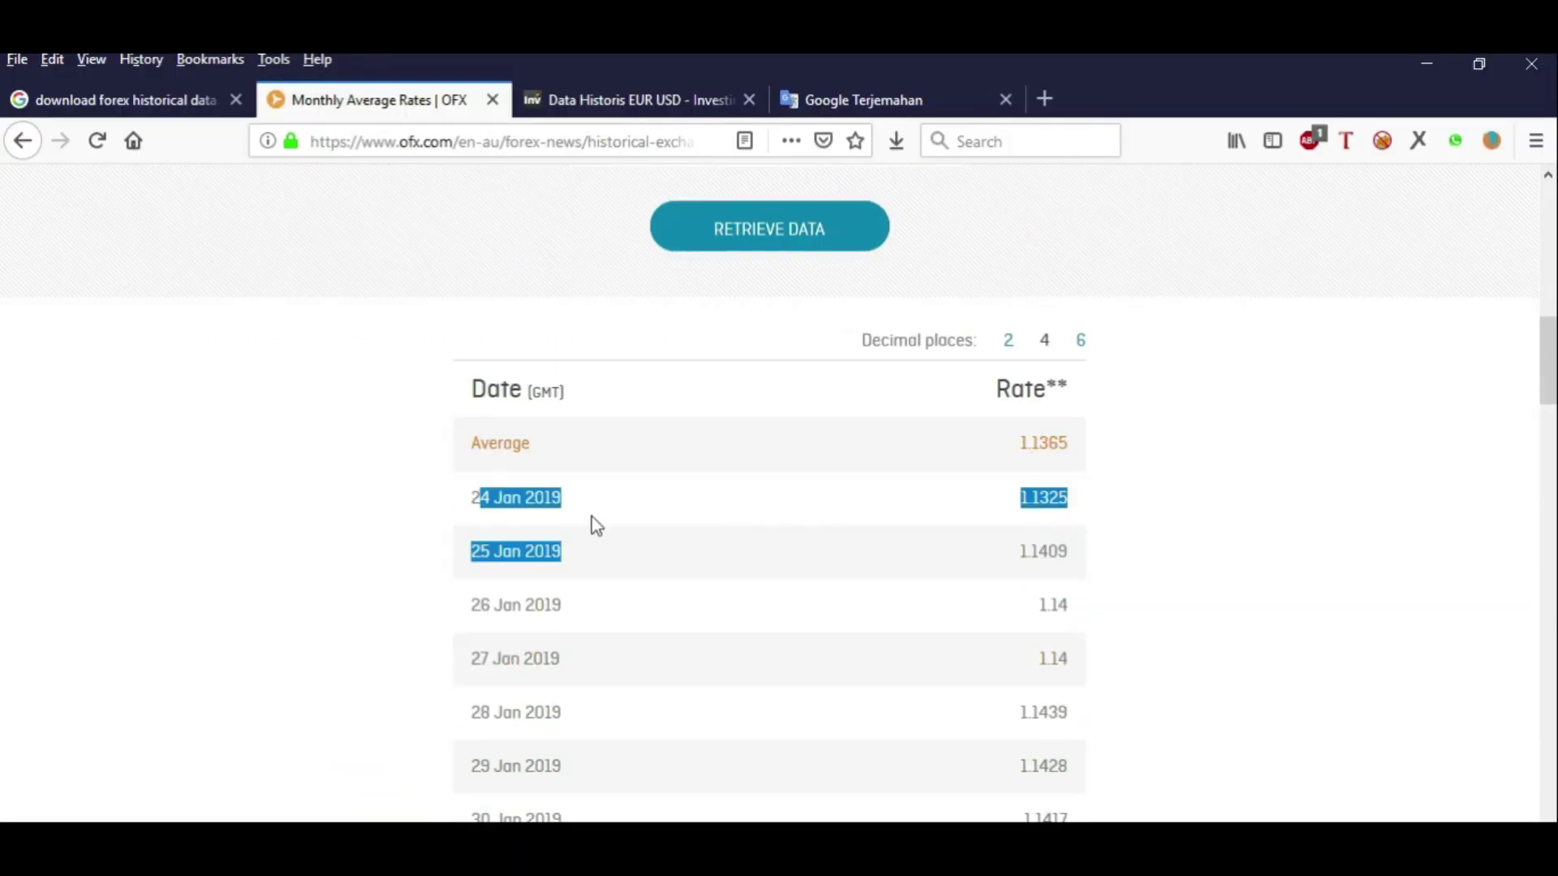
{"action": "mouse_move", "coordinate": [472, 498]}
{"action": "left_mouse_down"}
{"action": "mouse_move", "coordinate": [596, 519]}
{"action": "mouse_move", "coordinate": [1064, 779]}
{"action": "mouse_move", "coordinate": [1095, 573]}
{"action": "left_mouse_up"}
{"action": "scroll", "coordinate": [1055, 730], "scroll_direction": "down", "scroll_amount": 6}
{"action": "scroll", "coordinate": [1029, 563], "scroll_direction": "down", "scroll_amount": 3}
{"action": "scroll", "coordinate": [1028, 563], "scroll_direction": "down", "scroll_amount": 5}
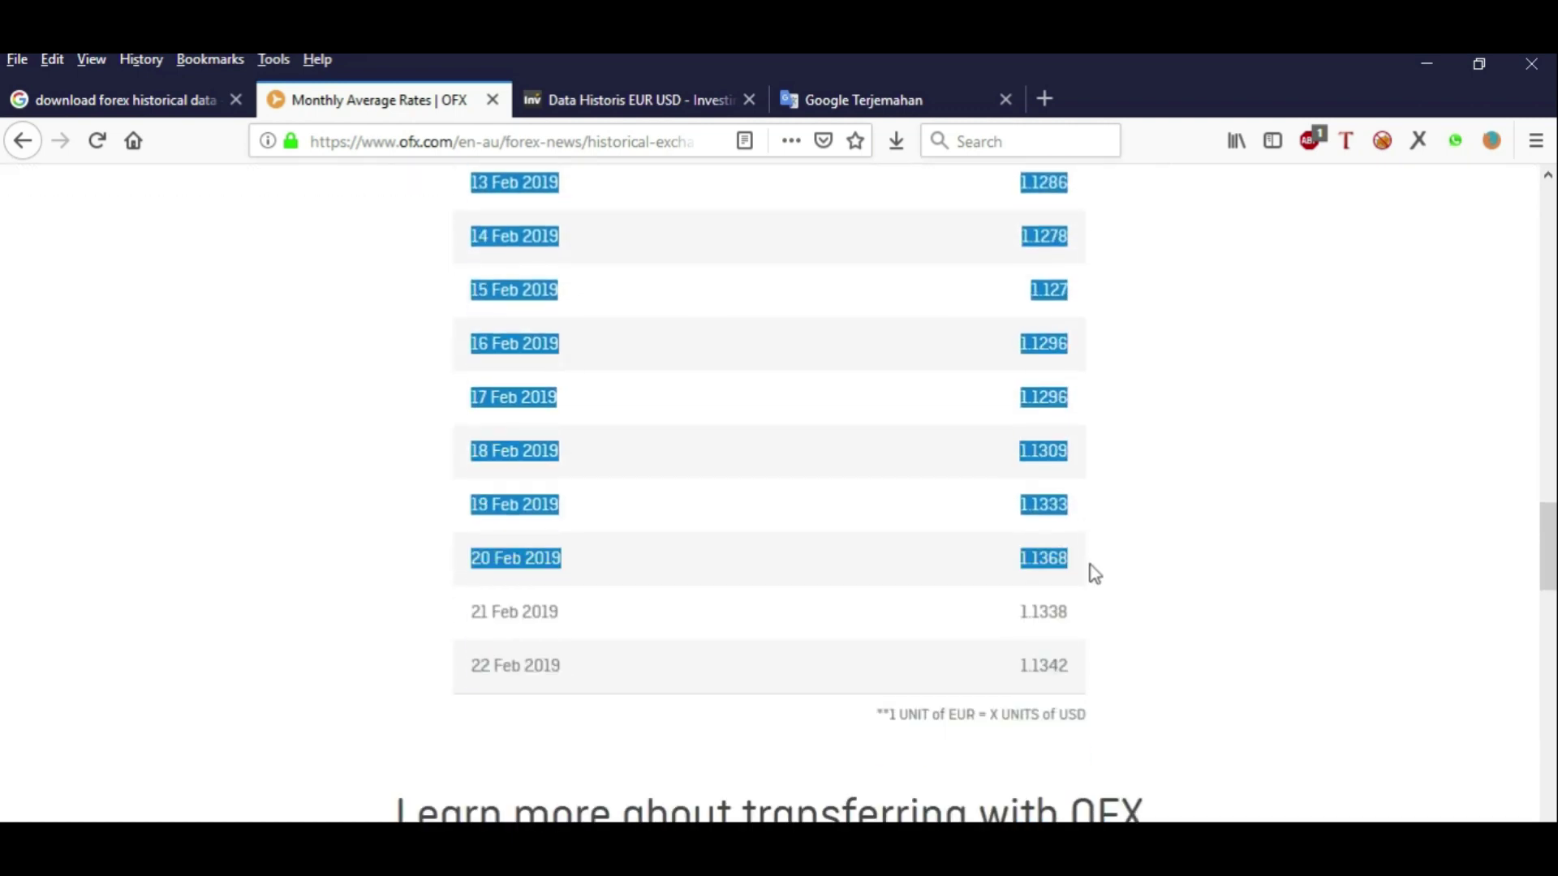
Paste the OFX dates and rates at A1 and widen column A to fit the dates.
{"action": "left_click", "coordinate": [1430, 63]}
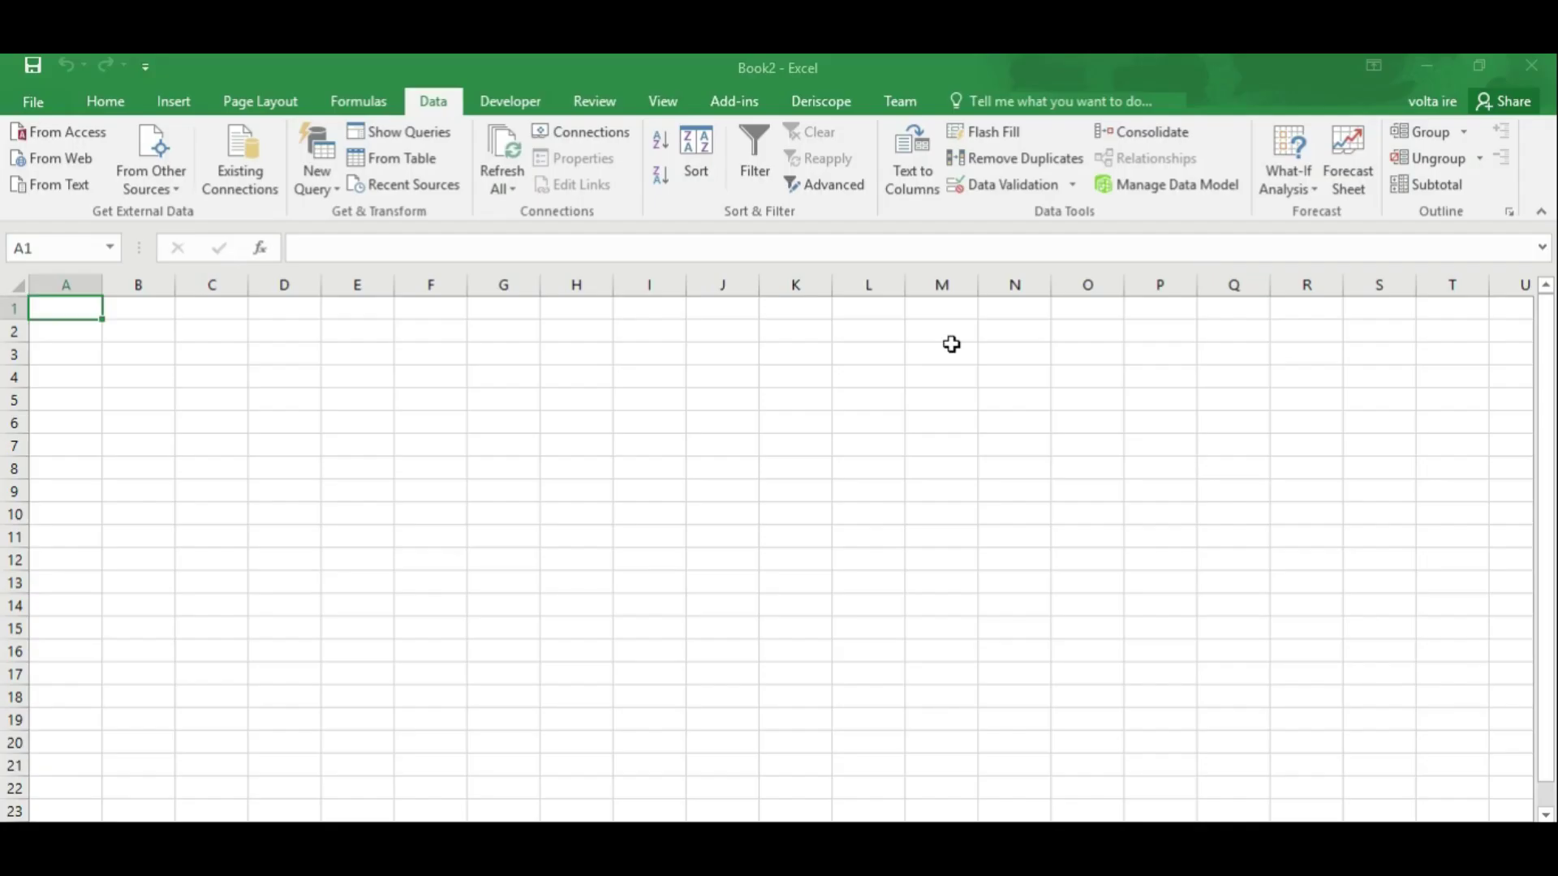
{"action": "key", "text": "ctrl+v"}
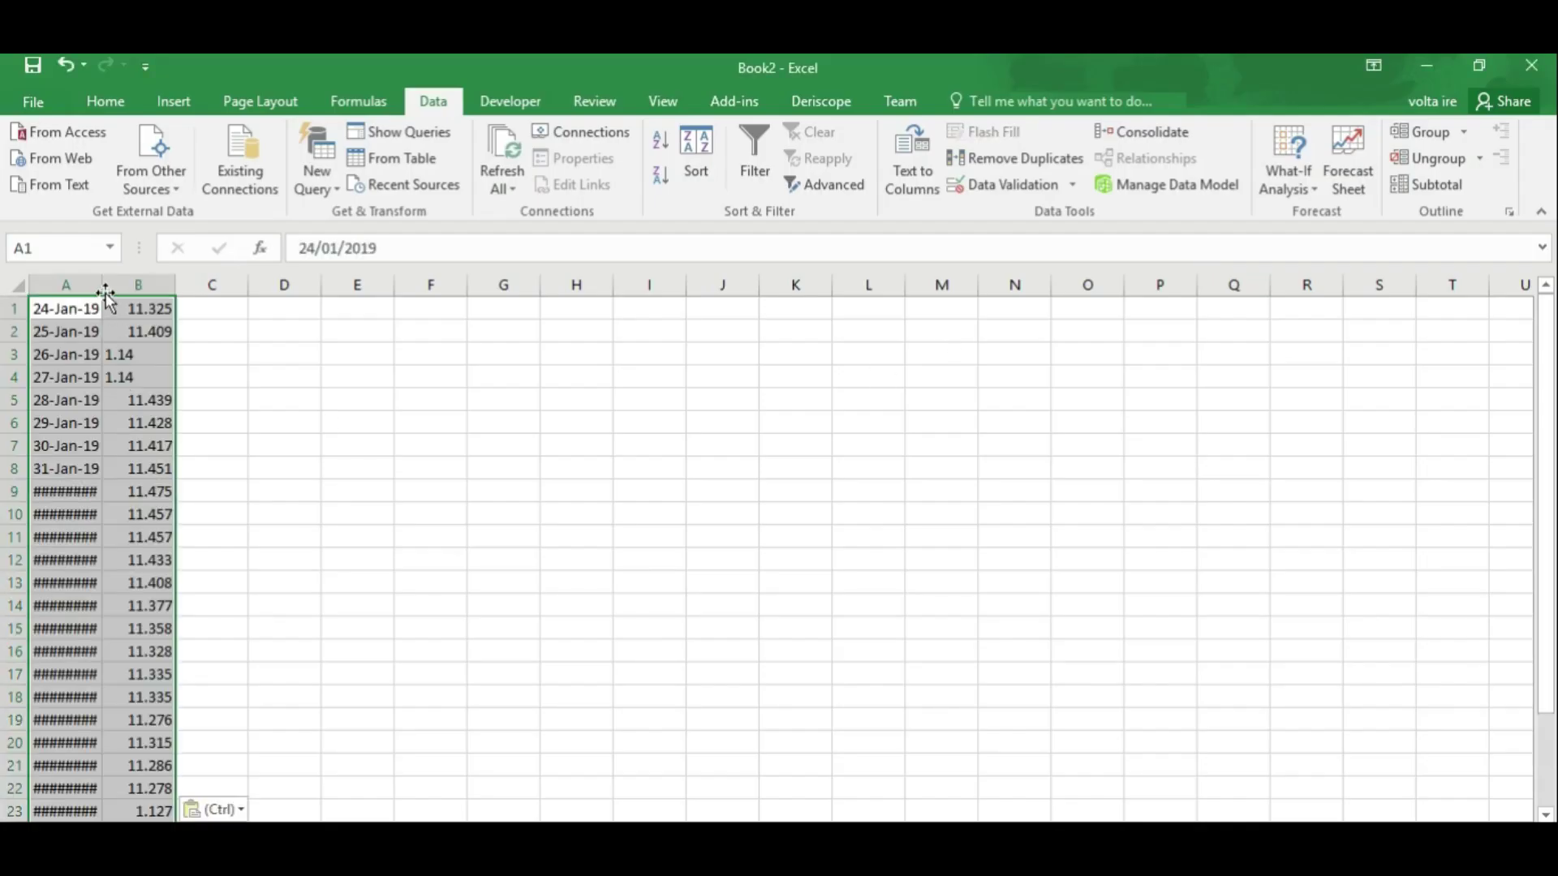
{"action": "double_click", "coordinate": [103, 285]}
{"action": "left_click", "coordinate": [422, 458]}
{"action": "scroll", "coordinate": [422, 458], "scroll_direction": "down", "scroll_amount": 6}
{"action": "scroll", "coordinate": [422, 458], "scroll_direction": "up", "scroll_amount": 5}
{"action": "scroll", "coordinate": [422, 458], "scroll_direction": "up", "scroll_amount": 1}
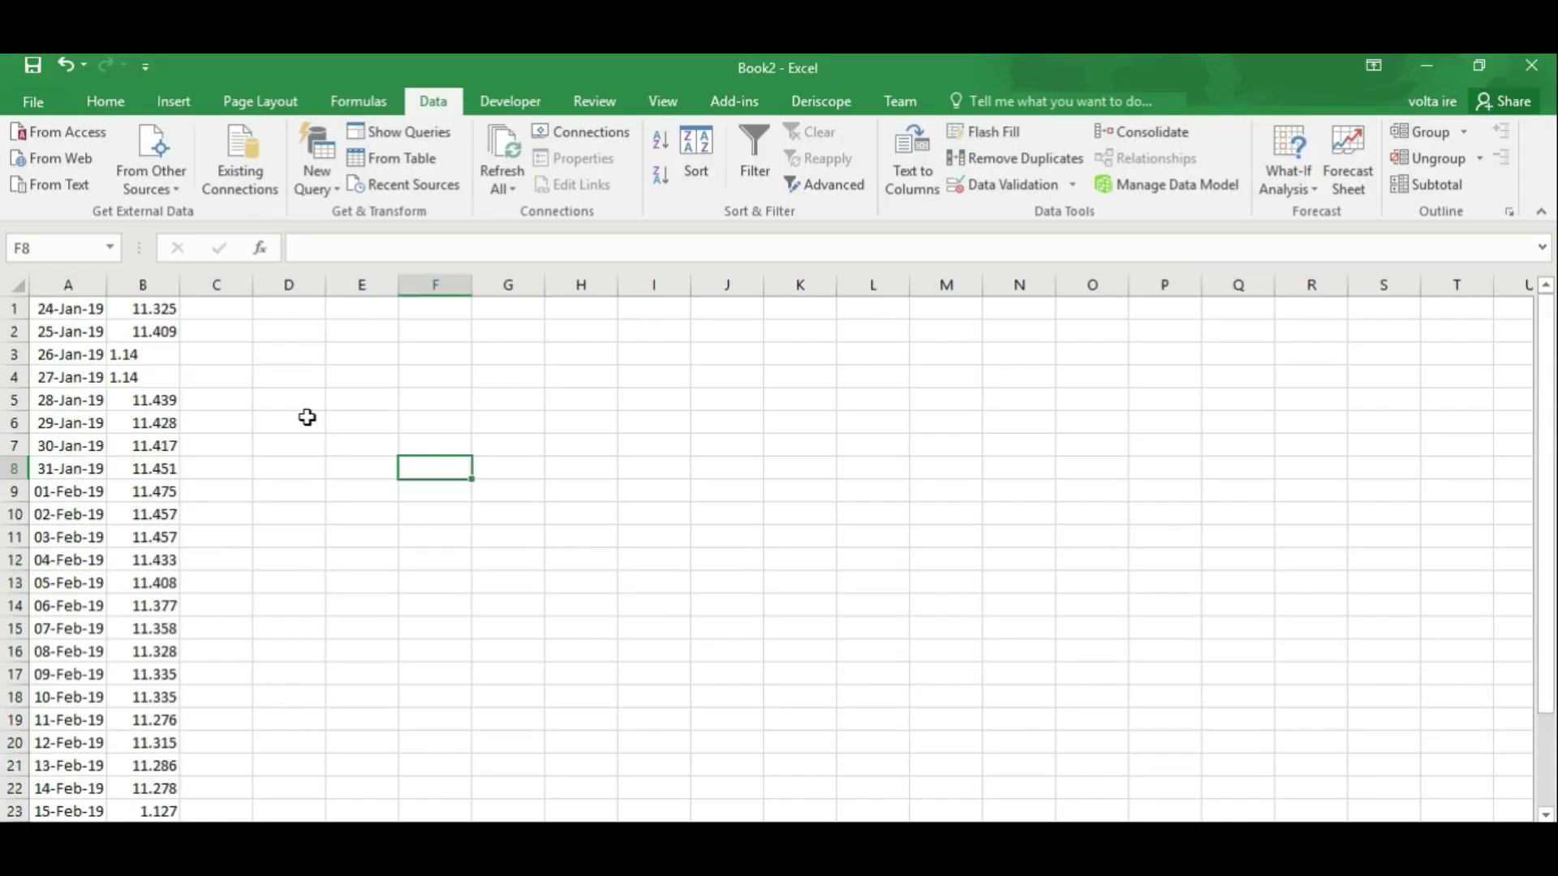
Paste B2's number format onto the 1.14 cells B3:B4.
{"action": "left_click", "coordinate": [156, 355]}
{"action": "left_click", "coordinate": [166, 338]}
{"action": "left_click", "coordinate": [229, 375]}
{"action": "left_click", "coordinate": [158, 326]}
{"action": "right_click", "coordinate": [165, 326]}
{"action": "left_click", "coordinate": [230, 374]}
{"action": "left_click", "coordinate": [216, 372]}
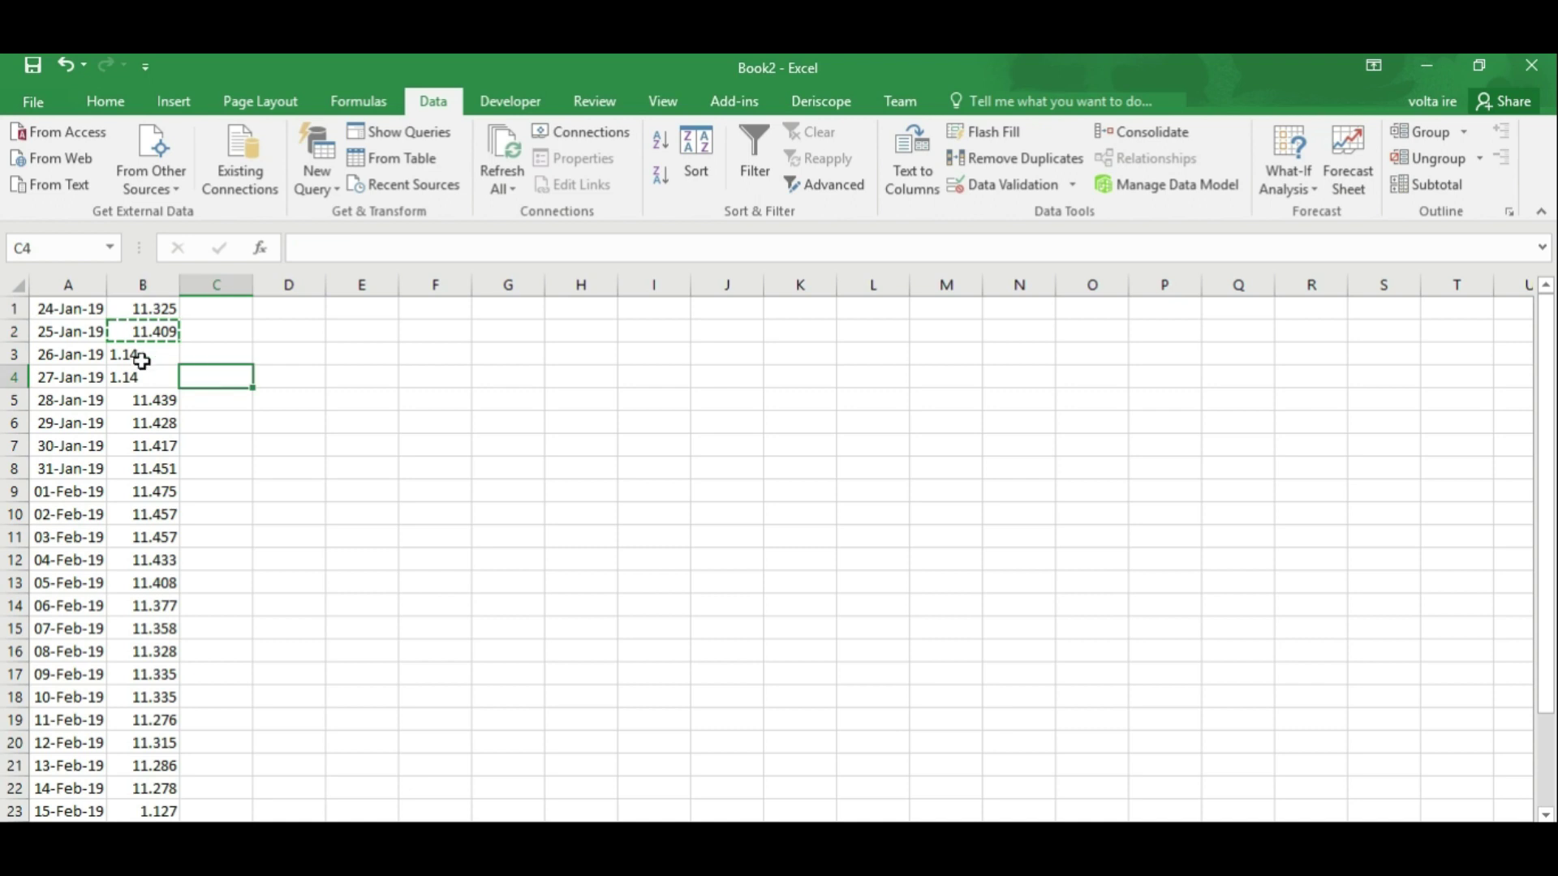
{"action": "left_click_drag", "start_coordinate": [139, 354], "coordinate": [147, 375]}
{"action": "right_click", "coordinate": [147, 375]}
{"action": "mouse_move", "coordinate": [229, 493]}
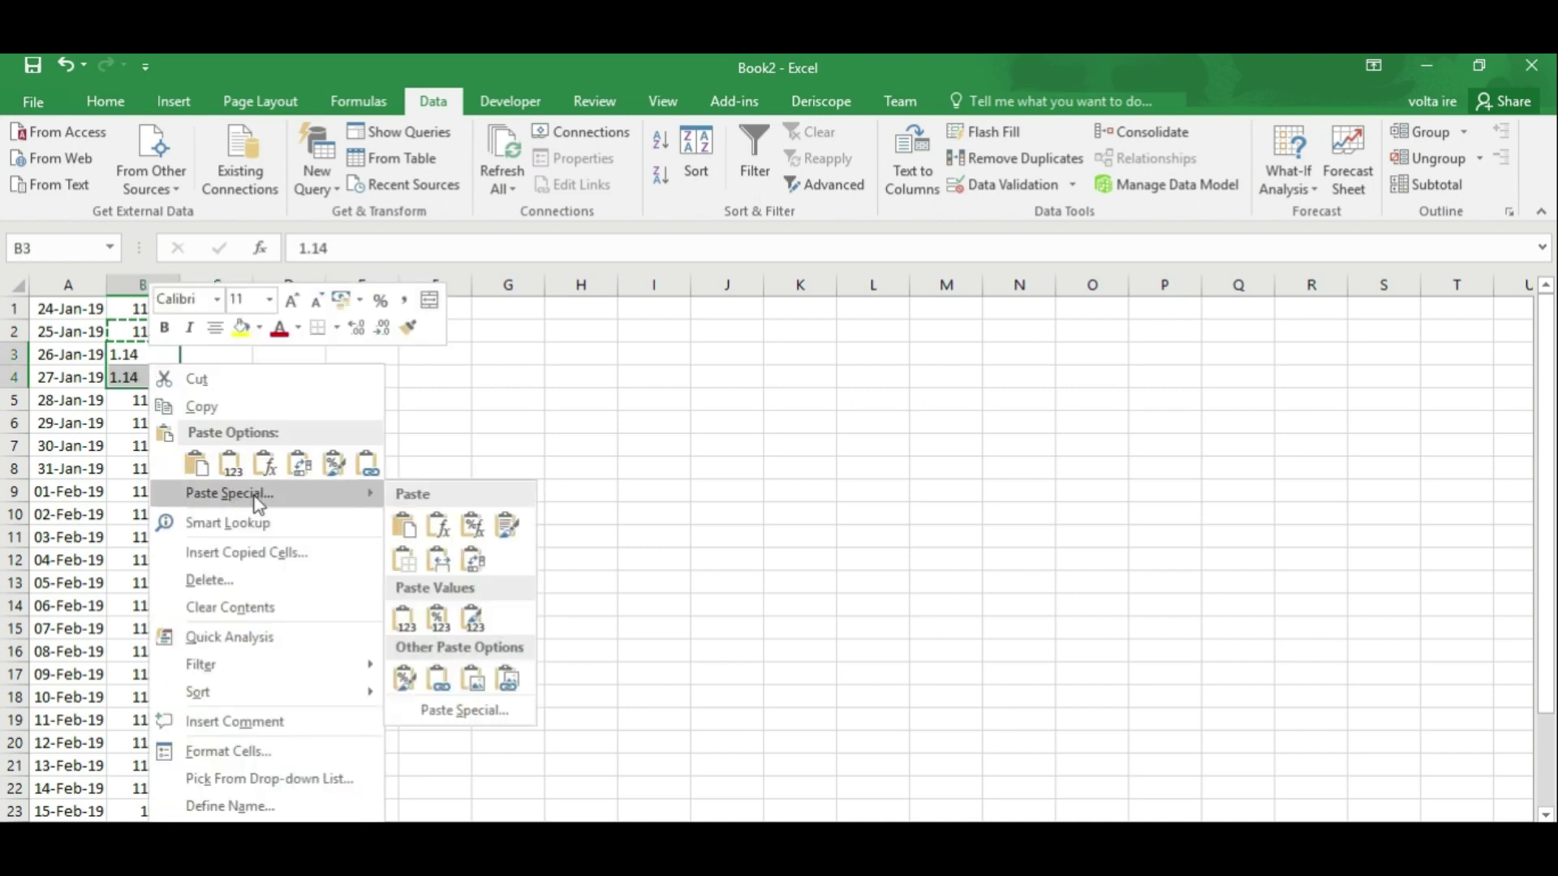
{"action": "left_click", "coordinate": [258, 497]}
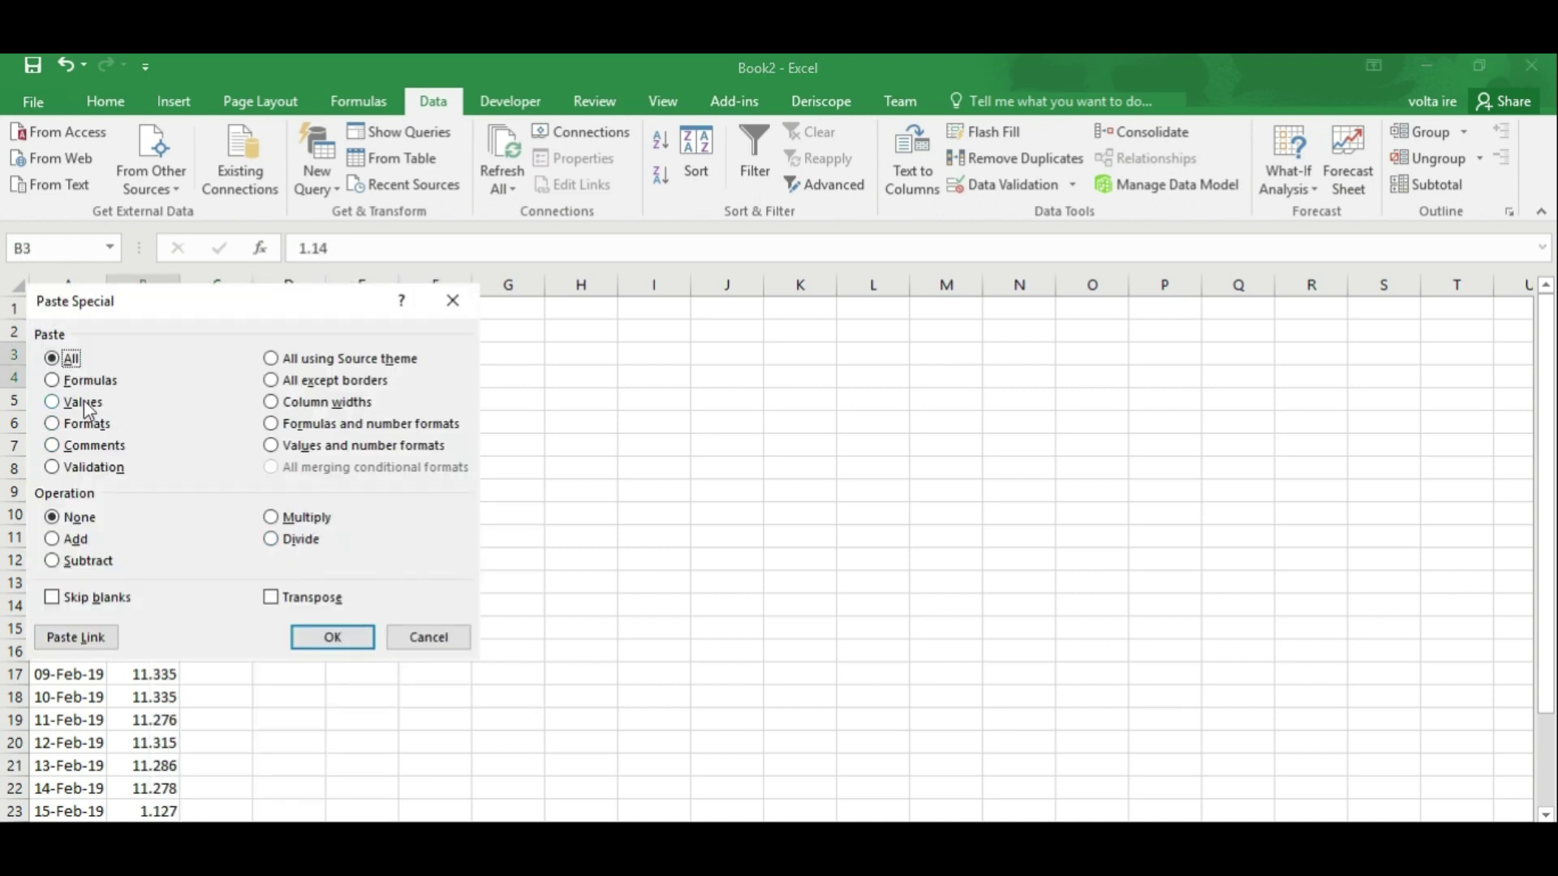
{"action": "left_click", "coordinate": [86, 423]}
{"action": "left_click", "coordinate": [333, 637]}
{"action": "left_click", "coordinate": [309, 461]}
{"action": "key", "text": "Escape"}
Re-enter B3 as 1.1400 and recommit the B4 value.
{"action": "left_click", "coordinate": [158, 354]}
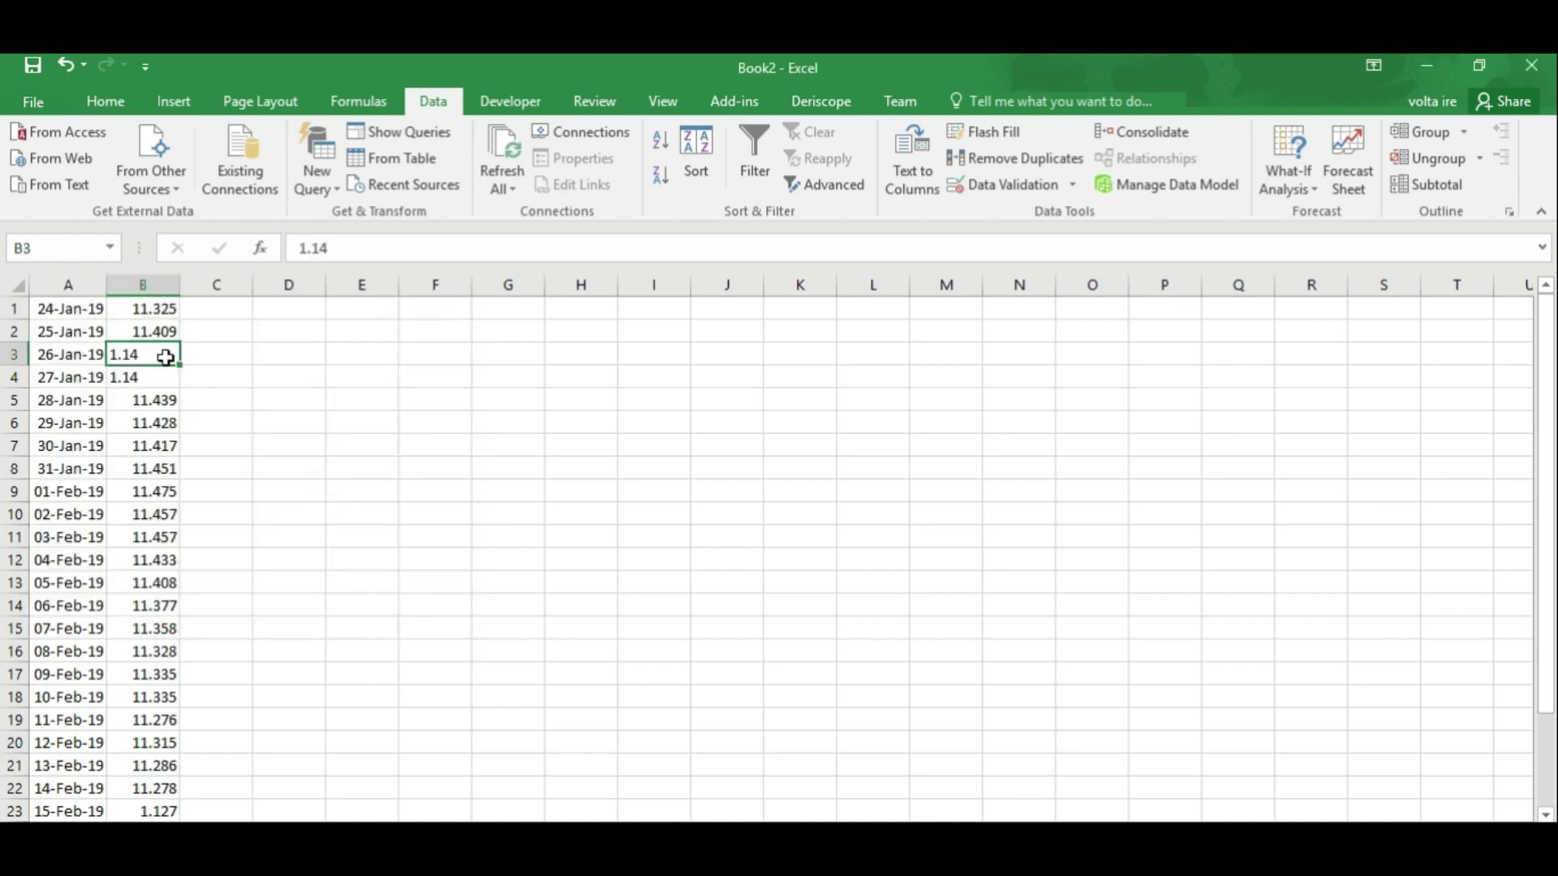
{"action": "left_click", "coordinate": [378, 250]}
{"action": "type", "text": "00"}
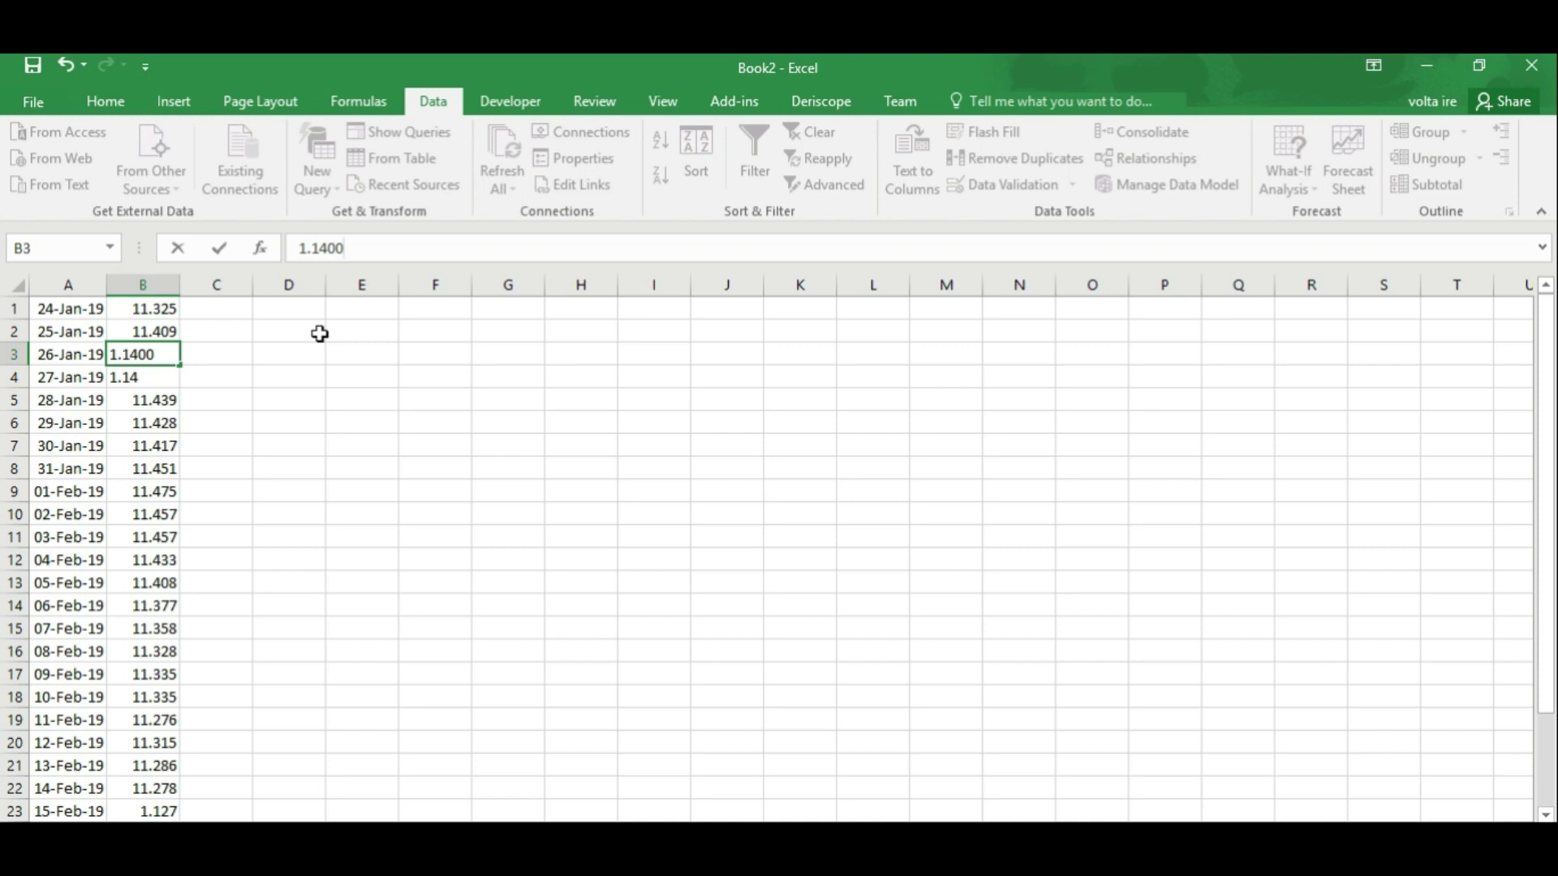
{"action": "key", "text": "Return"}
{"action": "left_click", "coordinate": [411, 240]}
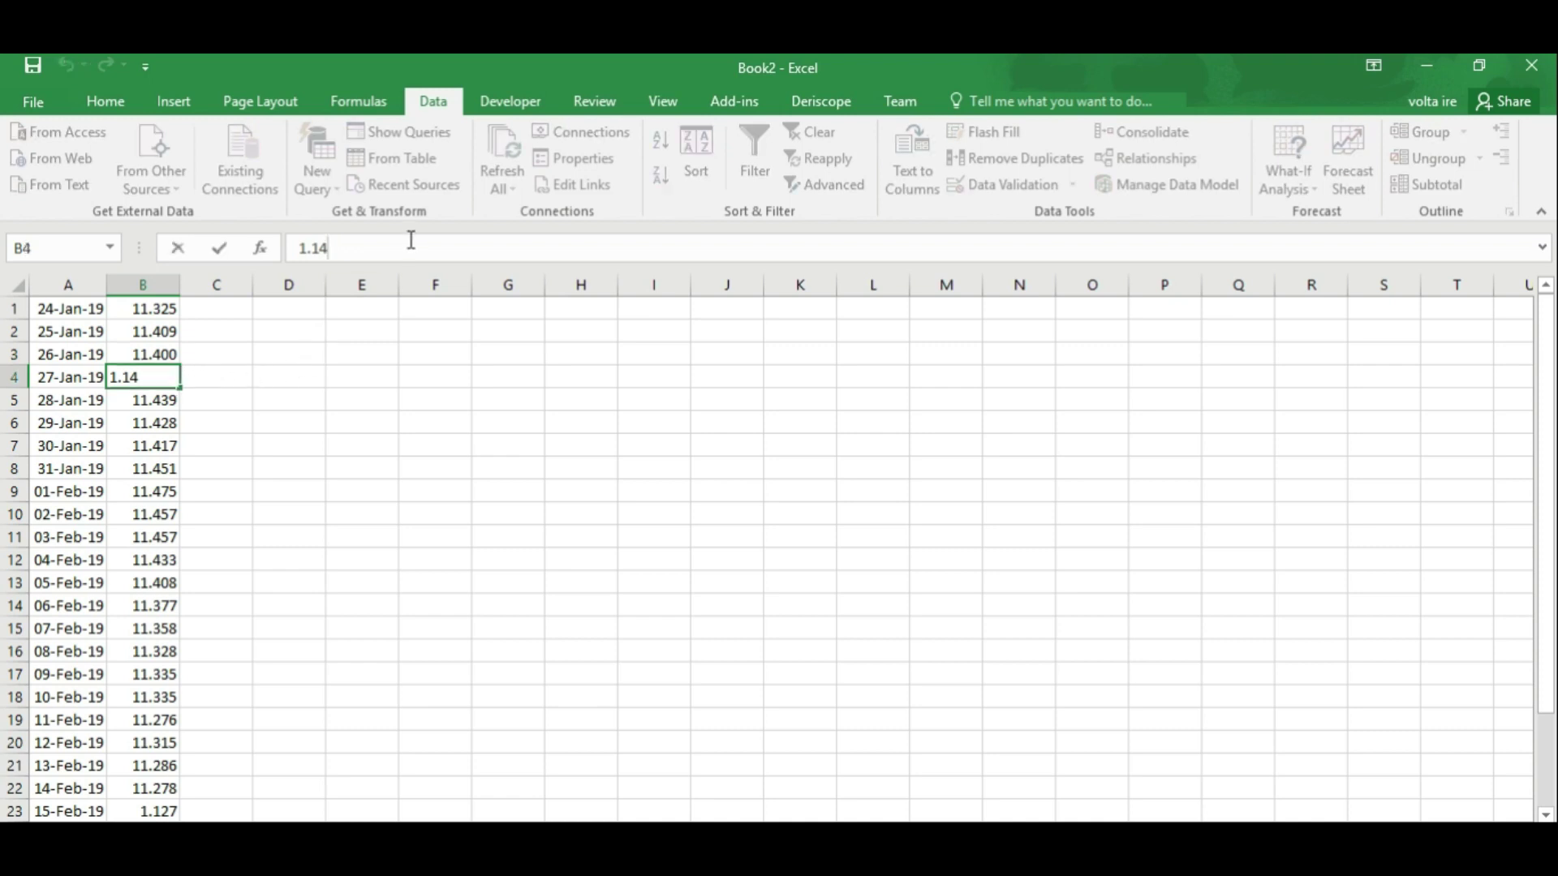
{"action": "key", "text": "Return"}
{"action": "left_click", "coordinate": [435, 446]}
Paste B22's format into B23 and correct its rate to 11.270.
{"action": "scroll", "coordinate": [157, 634], "scroll_direction": "down", "scroll_amount": 3}
{"action": "left_click", "coordinate": [169, 591]}
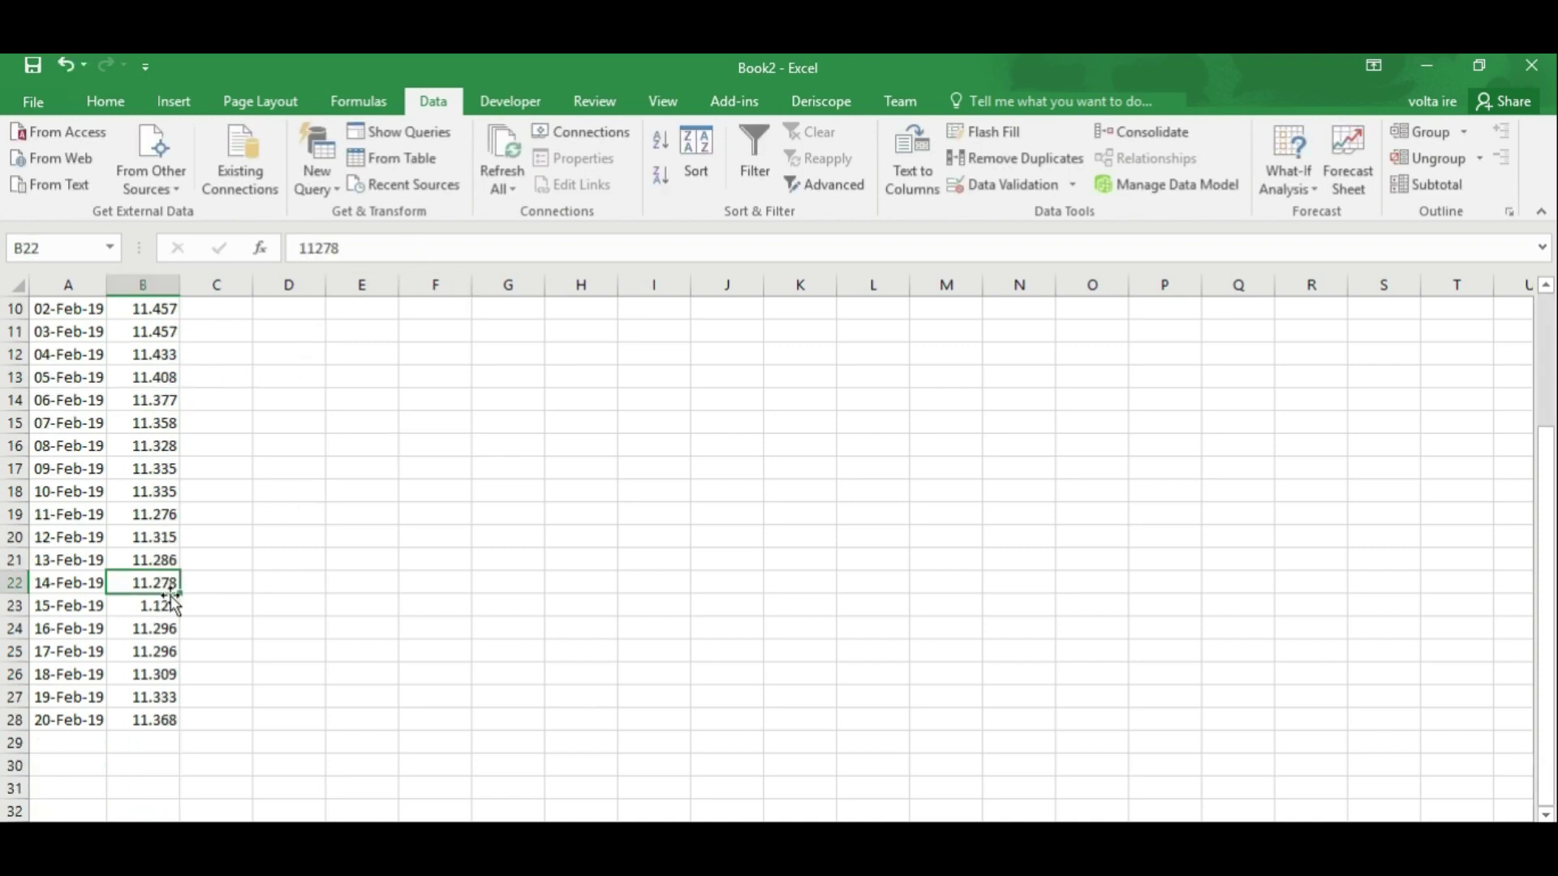
{"action": "right_click", "coordinate": [150, 585]}
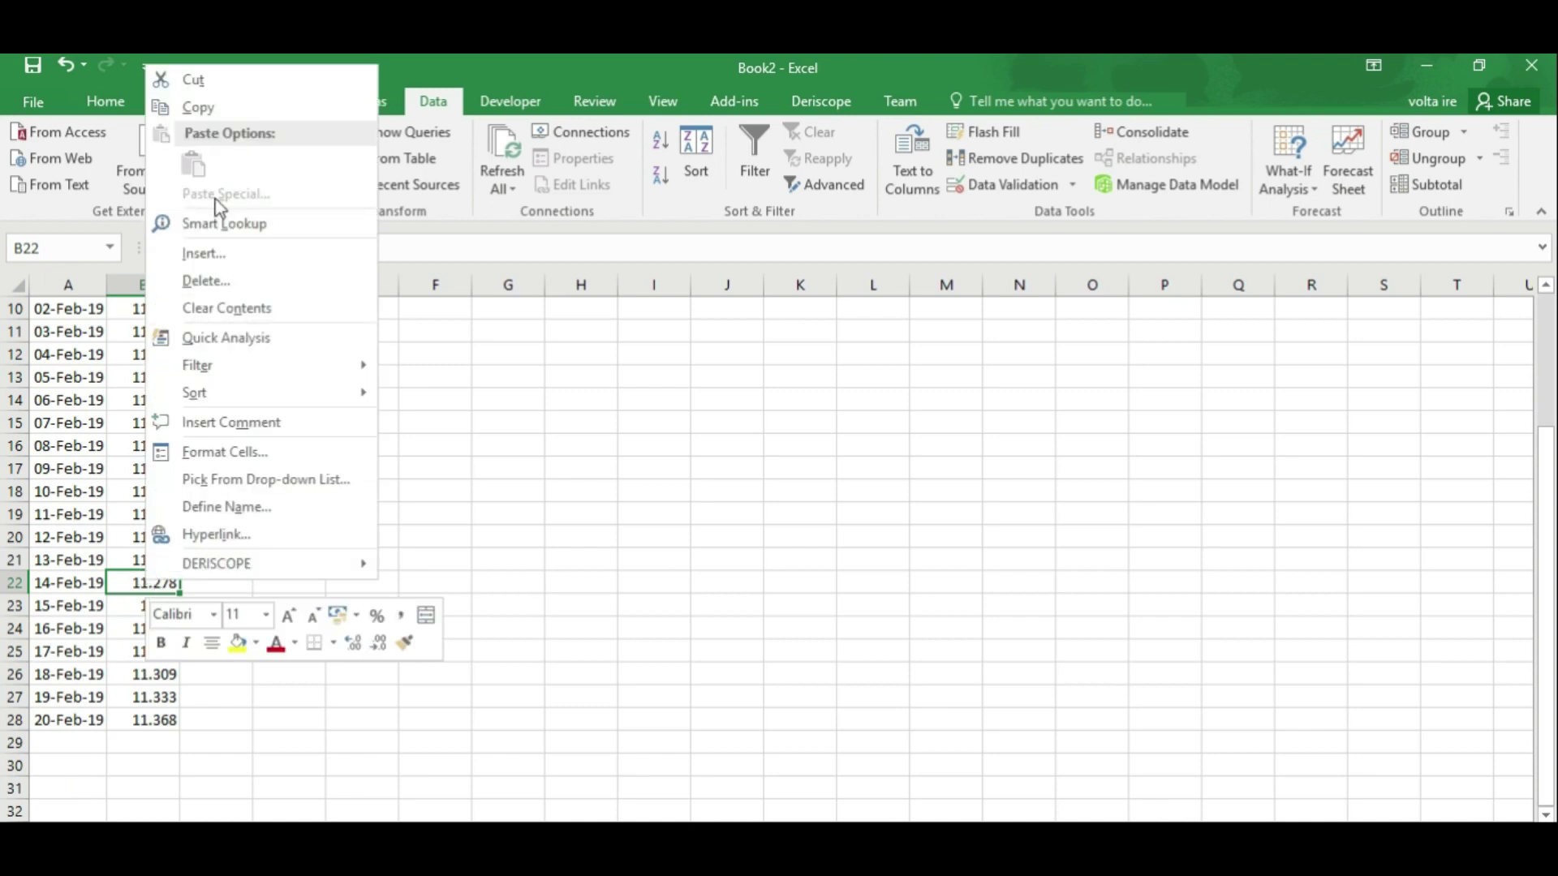
{"action": "left_click", "coordinate": [198, 107]}
{"action": "left_click", "coordinate": [163, 606]}
{"action": "right_click", "coordinate": [163, 606]}
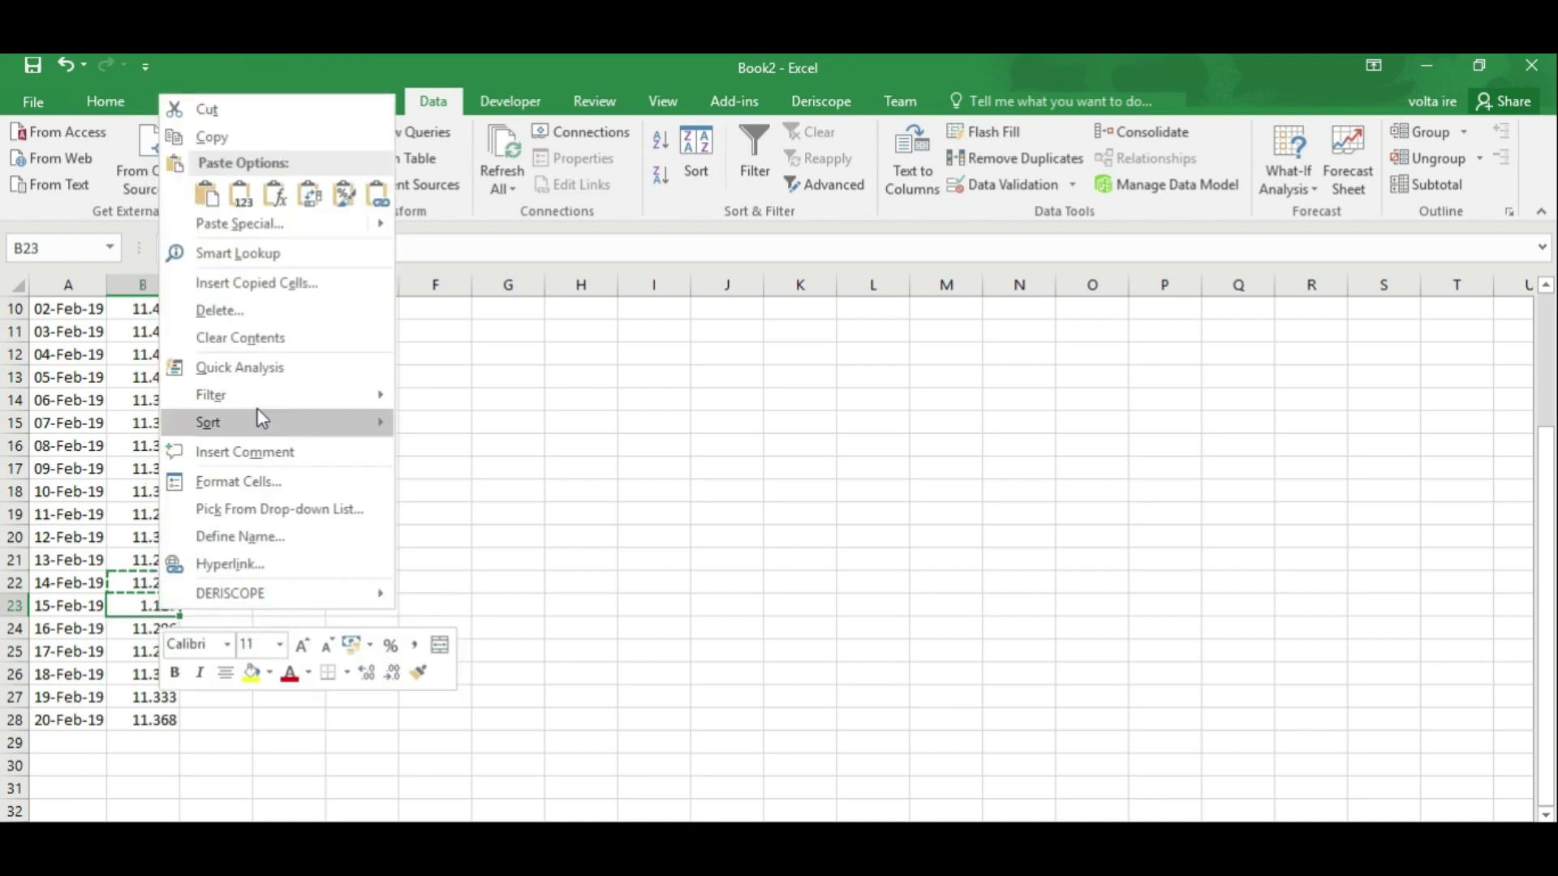
{"action": "left_click", "coordinate": [244, 223]}
{"action": "left_click", "coordinate": [78, 189]}
{"action": "left_click", "coordinate": [312, 402]}
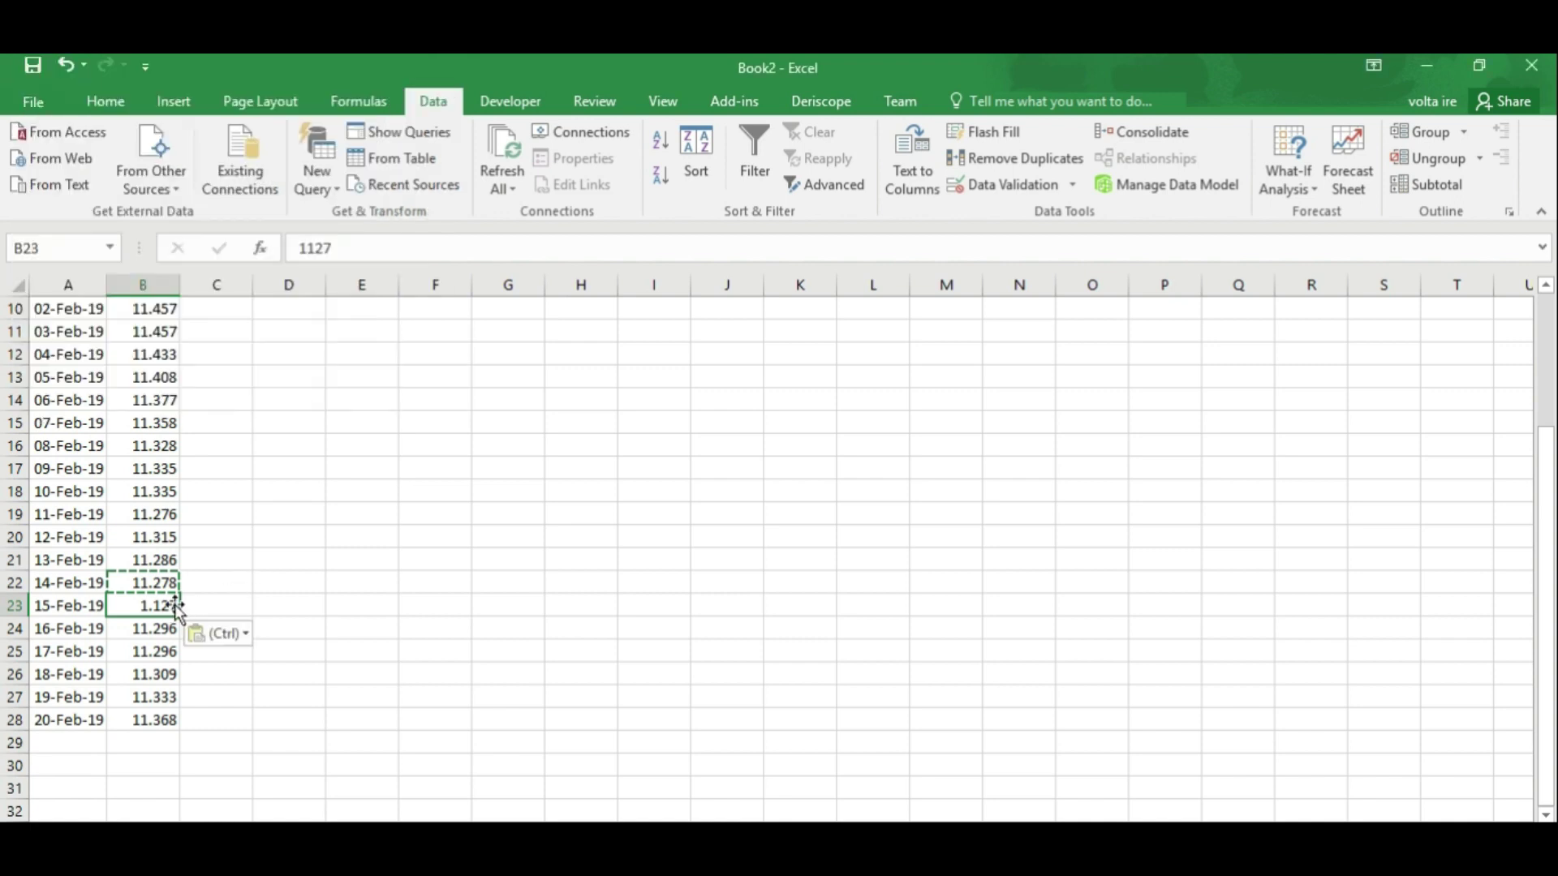
{"action": "key", "text": "Escape"}
{"action": "left_click", "coordinate": [361, 250]}
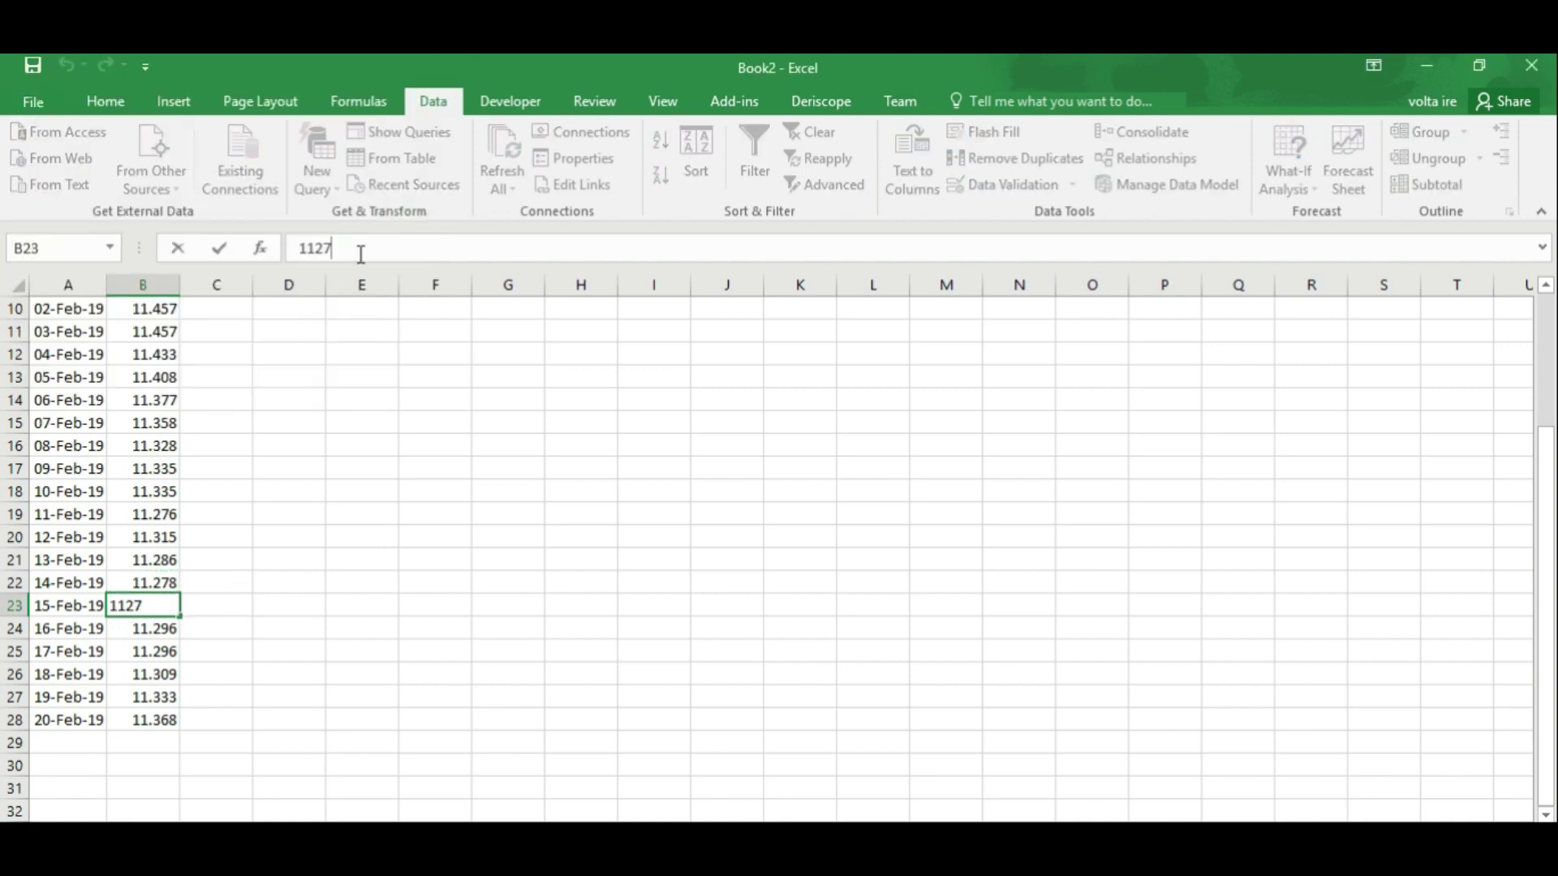
{"action": "key", "text": "Return"}
{"action": "left_click", "coordinate": [435, 540]}
Select the date and rate columns A1:B28, ending at 20-Feb-19.
{"action": "scroll", "coordinate": [244, 568], "scroll_direction": "up", "scroll_amount": 3}
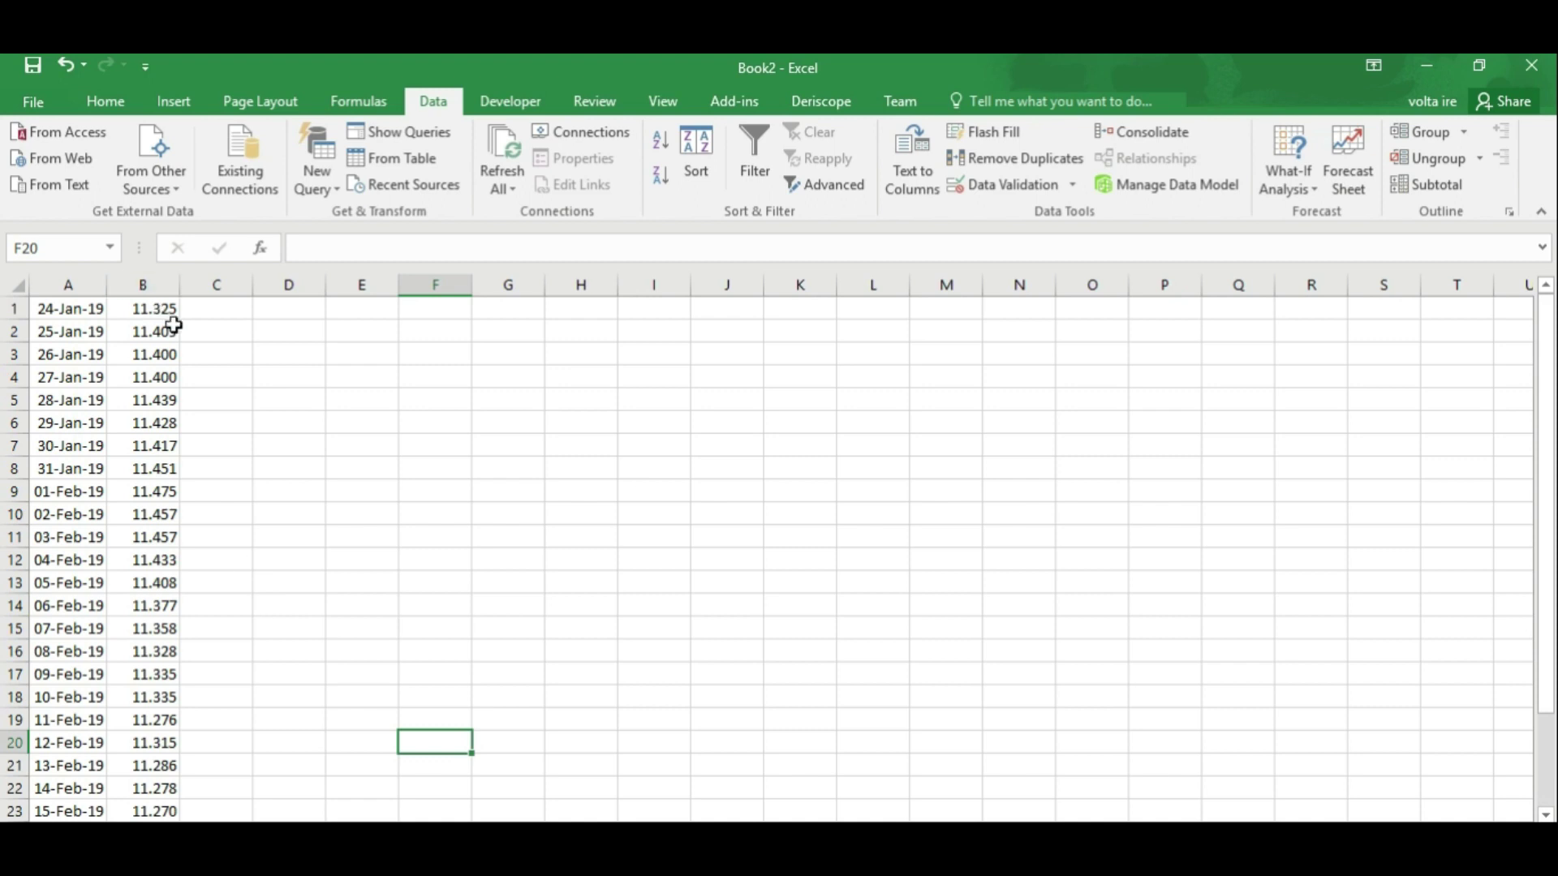
{"action": "left_click_drag", "start_coordinate": [172, 313], "coordinate": [172, 795]}
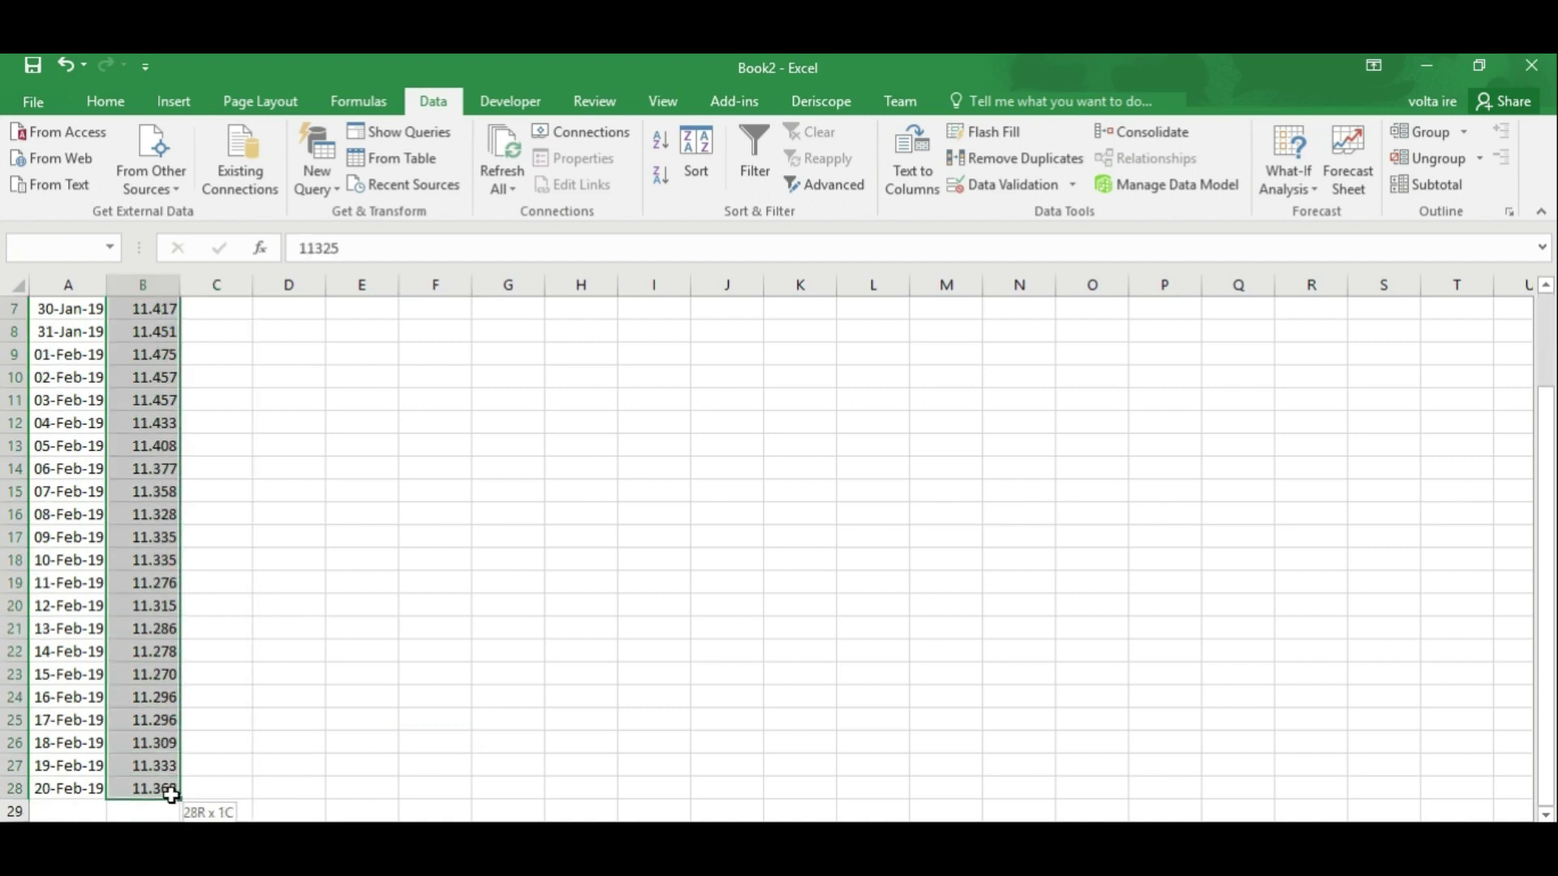
{"action": "scroll", "coordinate": [257, 735], "scroll_direction": "down", "scroll_amount": 3}
{"action": "left_click", "coordinate": [359, 651]}
{"action": "left_click", "coordinate": [105, 587]}
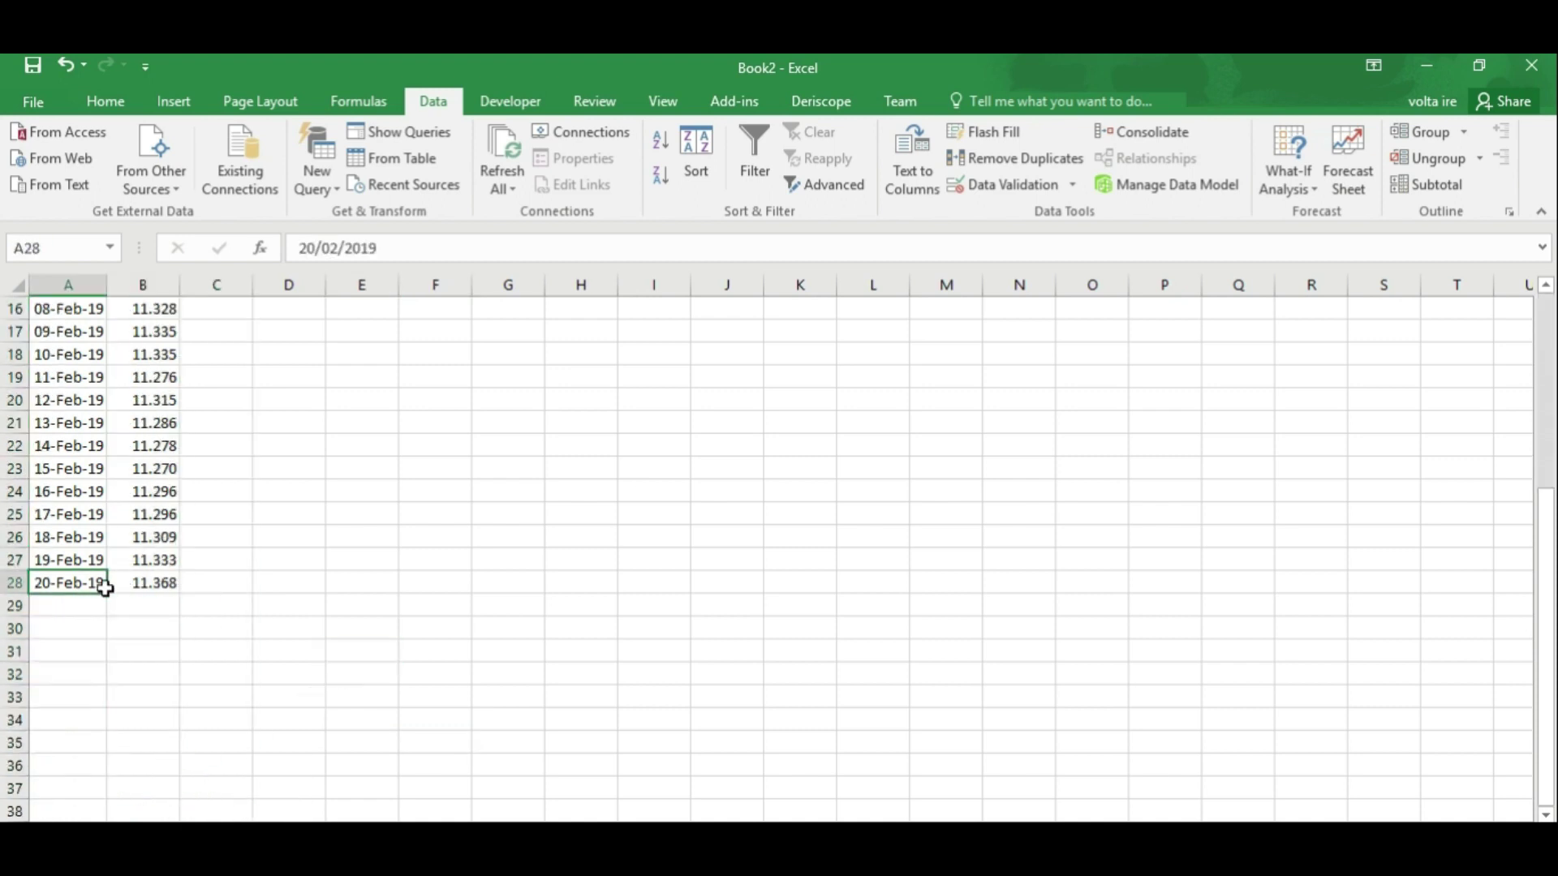
{"action": "mouse_move", "coordinate": [102, 596]}
{"action": "left_mouse_down"}
{"action": "mouse_move", "coordinate": [102, 615]}
{"action": "mouse_move", "coordinate": [65, 308]}
{"action": "left_mouse_up"}
{"action": "left_click", "coordinate": [154, 607]}
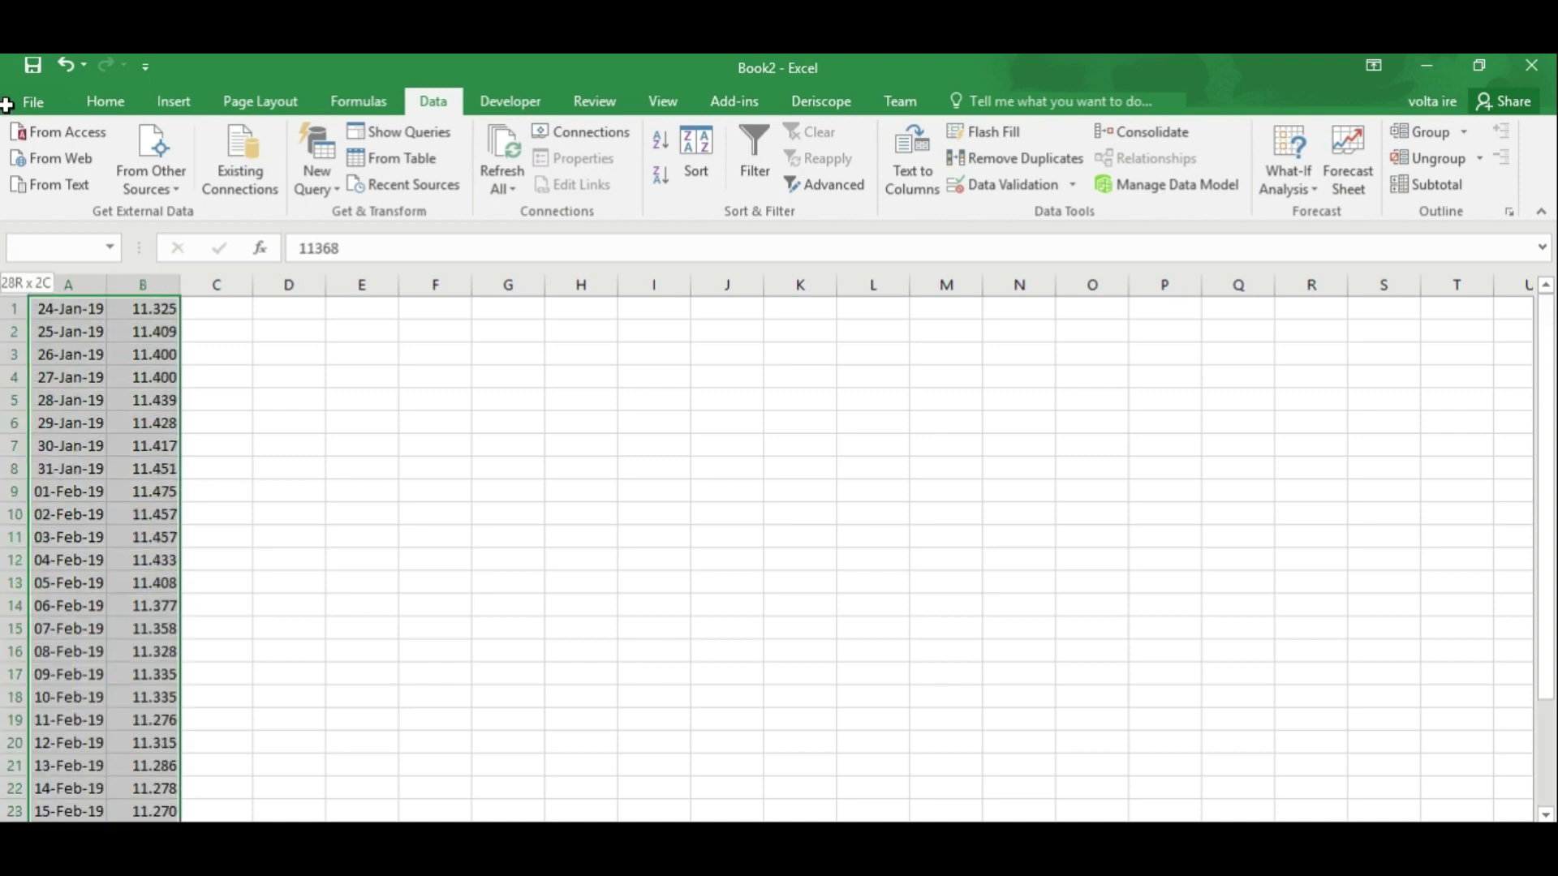
{"action": "scroll", "coordinate": [498, 448], "scroll_direction": "down", "scroll_amount": 3}
{"action": "scroll", "coordinate": [499, 448], "scroll_direction": "up", "scroll_amount": 5}
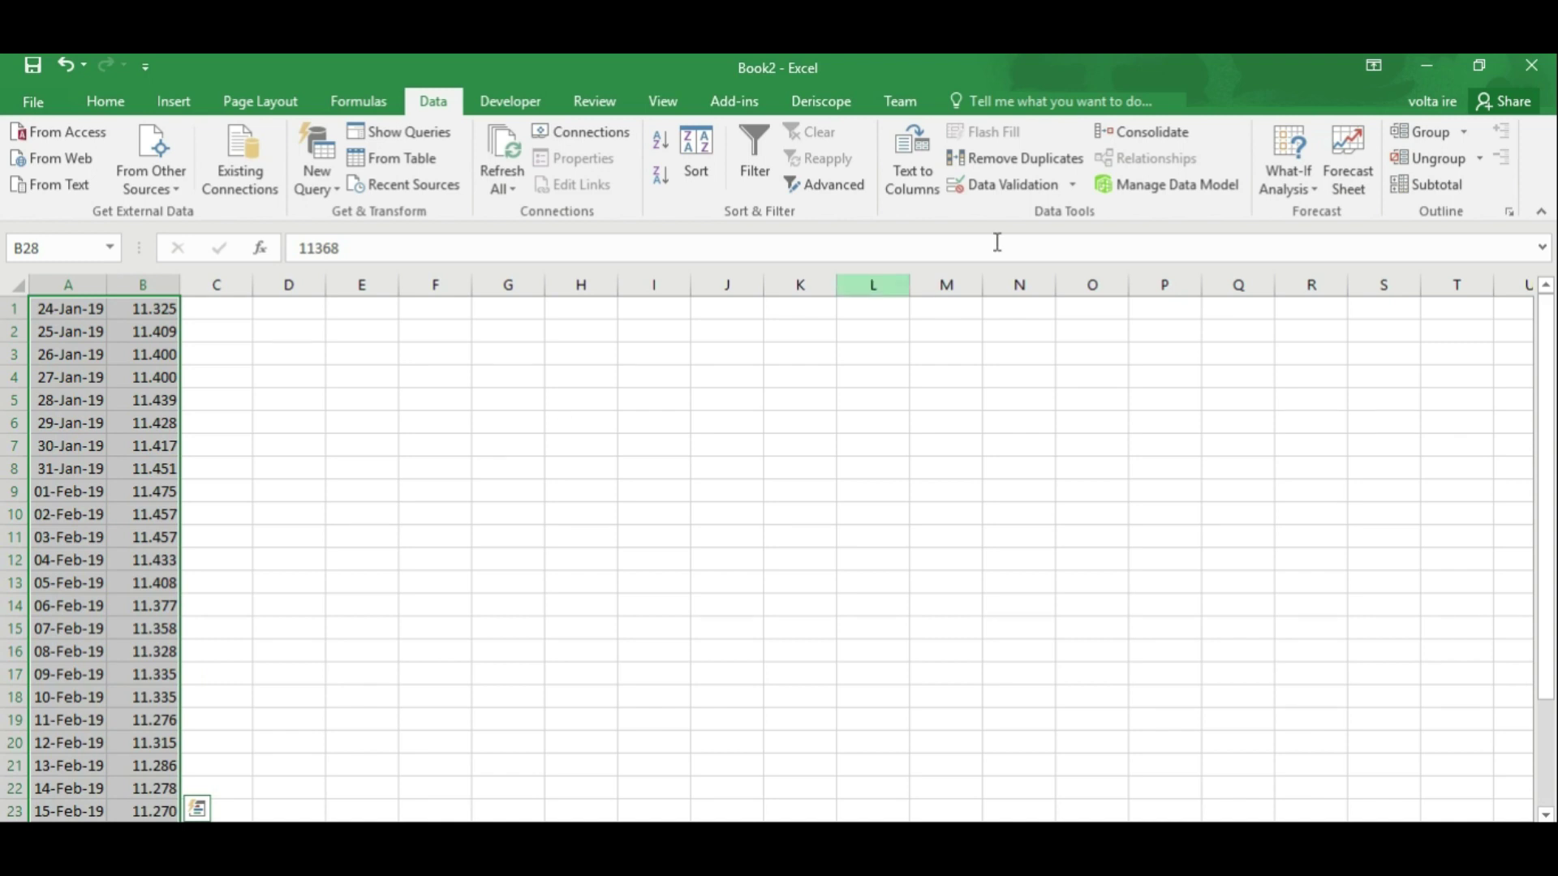
Create a forecast sheet ending 21/02/2019 and check the 21-Feb-19 forecast in C30.
{"action": "left_click", "coordinate": [1365, 159]}
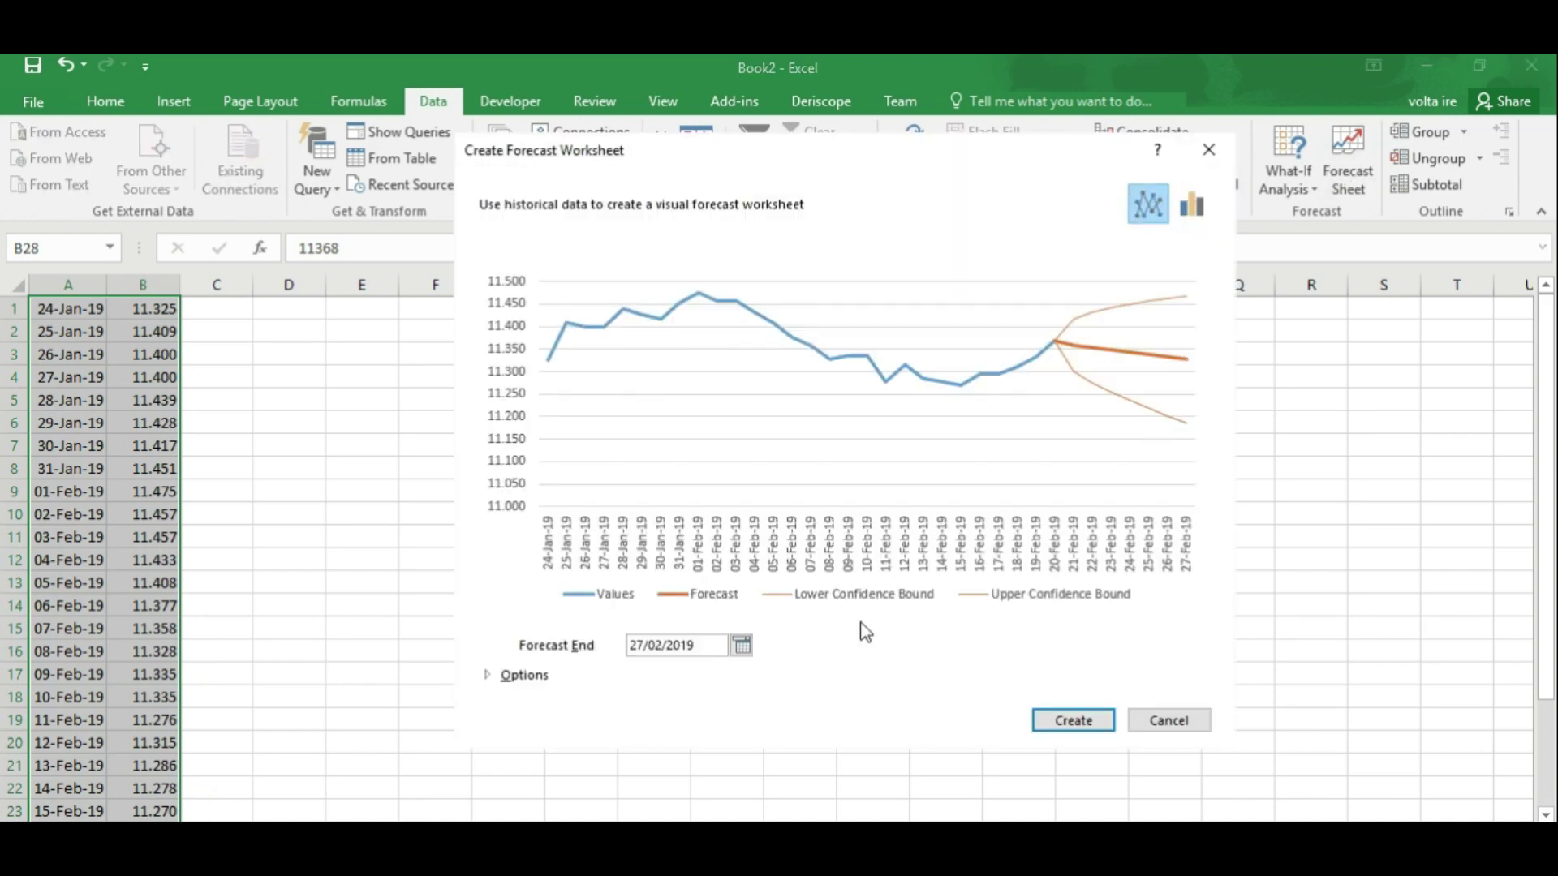
{"action": "left_click", "coordinate": [741, 646]}
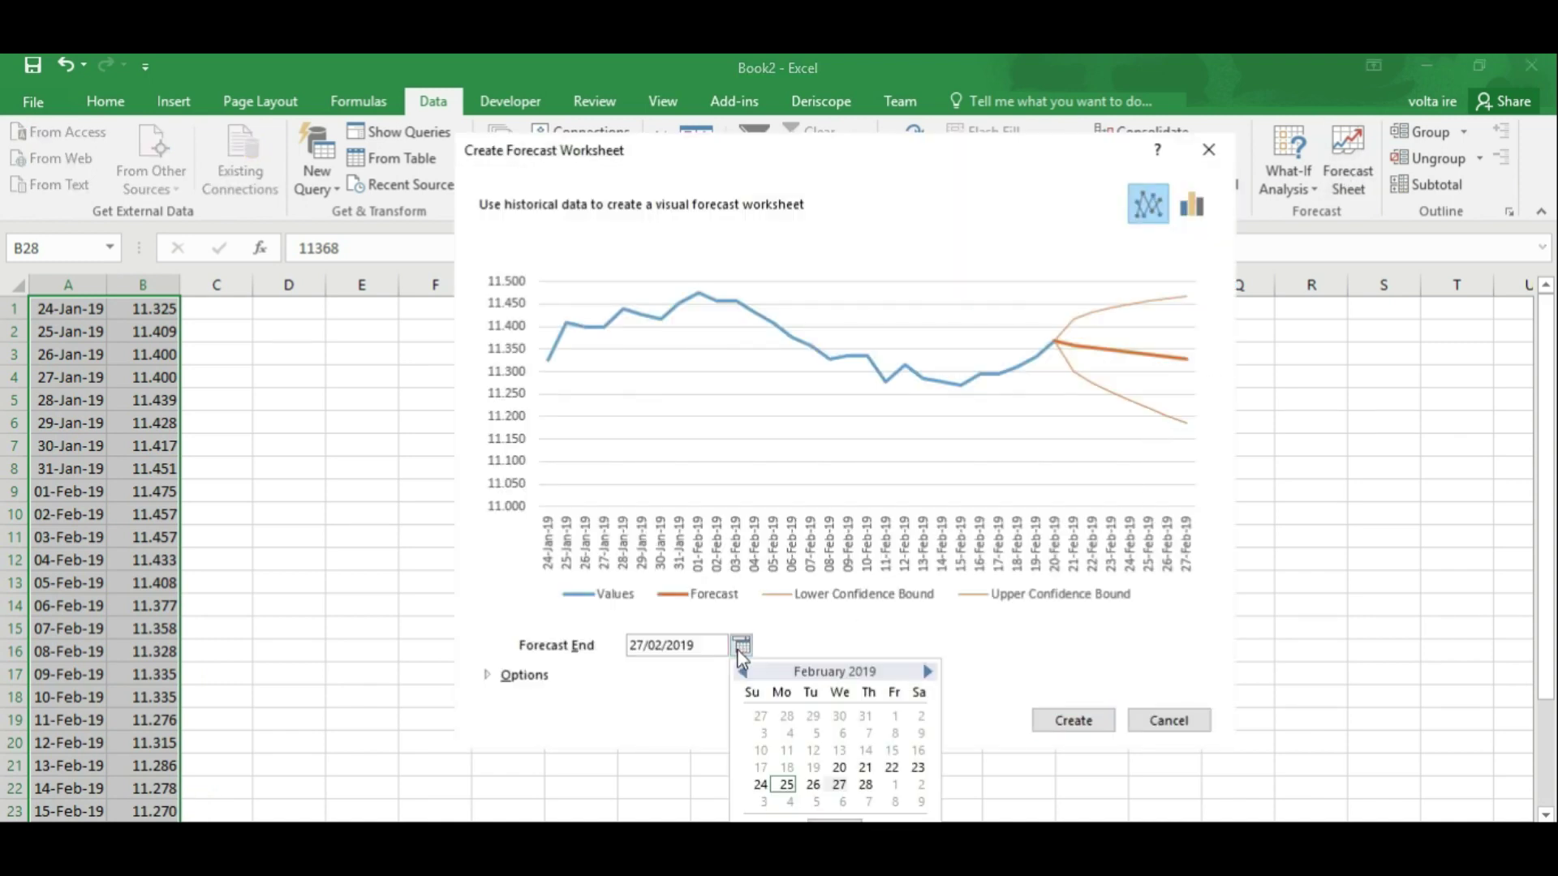
{"action": "left_click", "coordinate": [866, 768]}
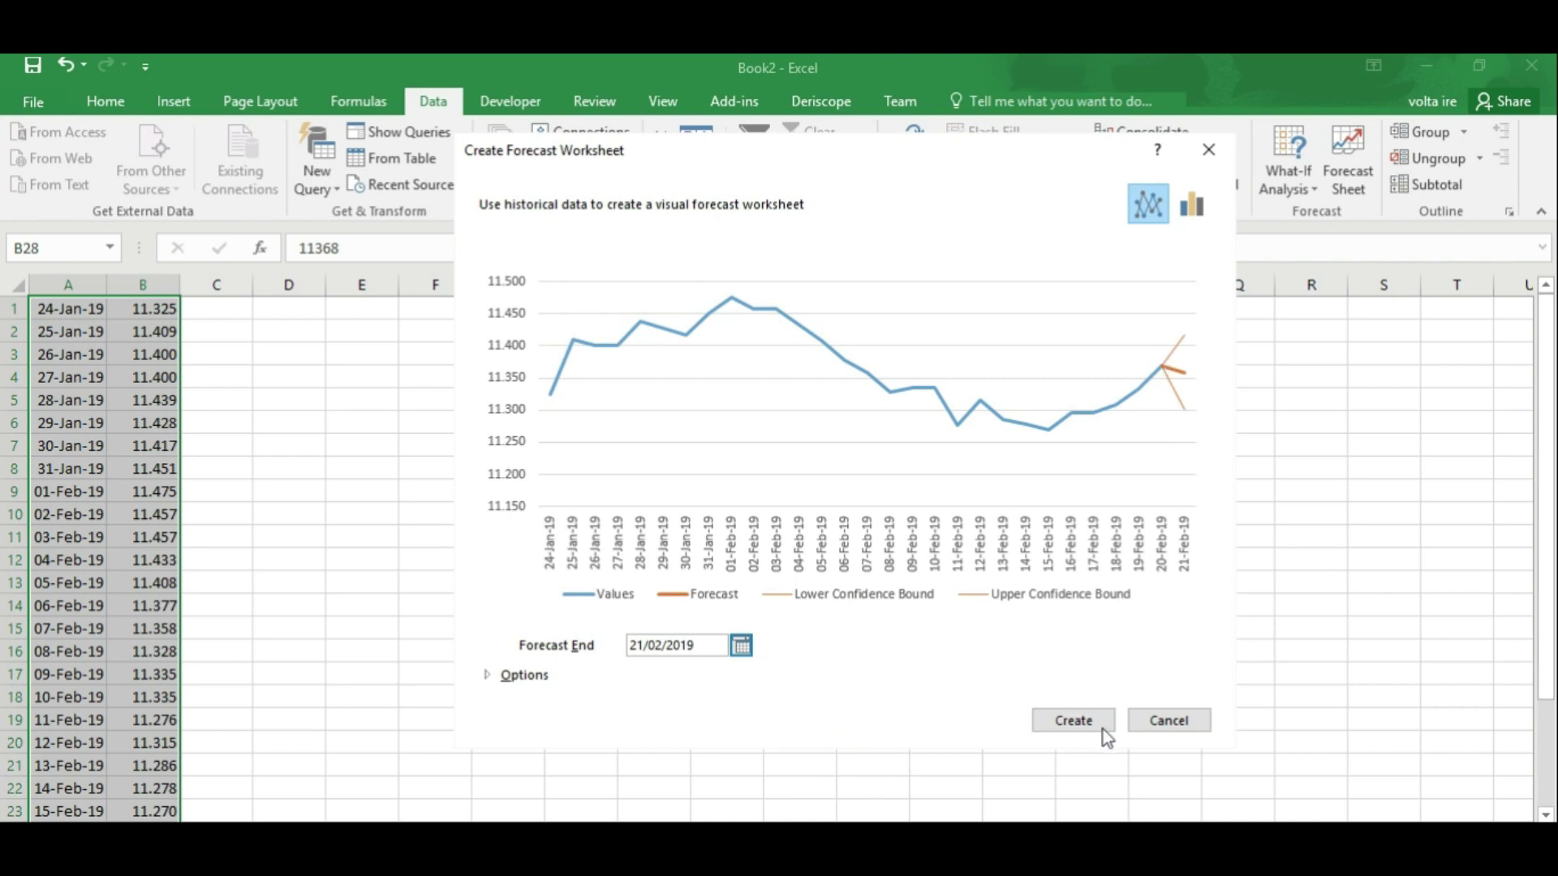
{"action": "left_click", "coordinate": [1103, 728]}
{"action": "scroll", "coordinate": [235, 641], "scroll_direction": "down", "scroll_amount": 4}
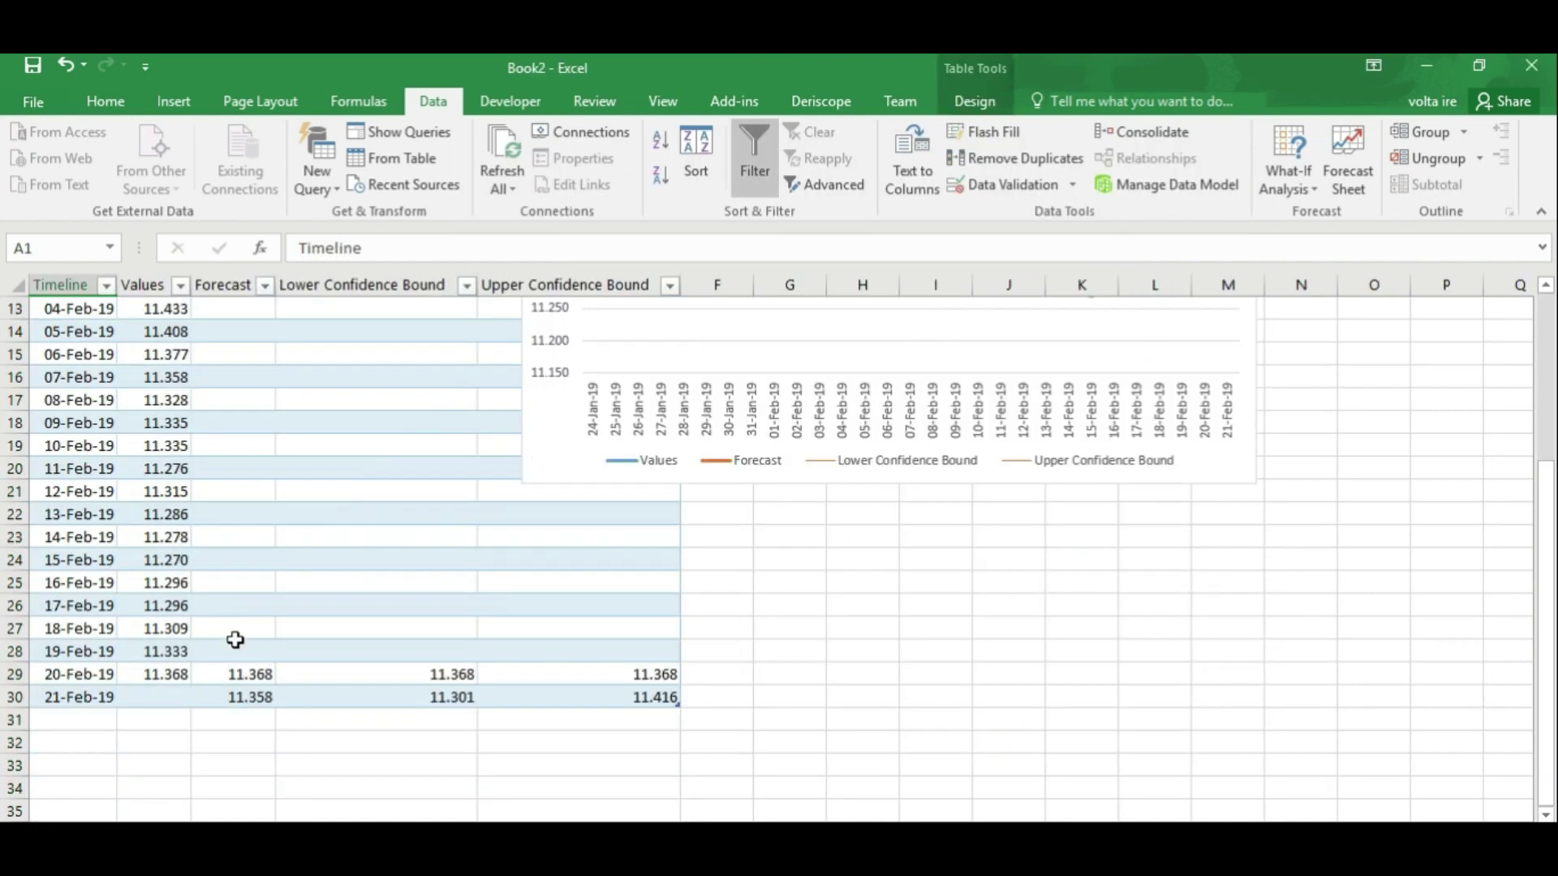
{"action": "left_click", "coordinate": [256, 699]}
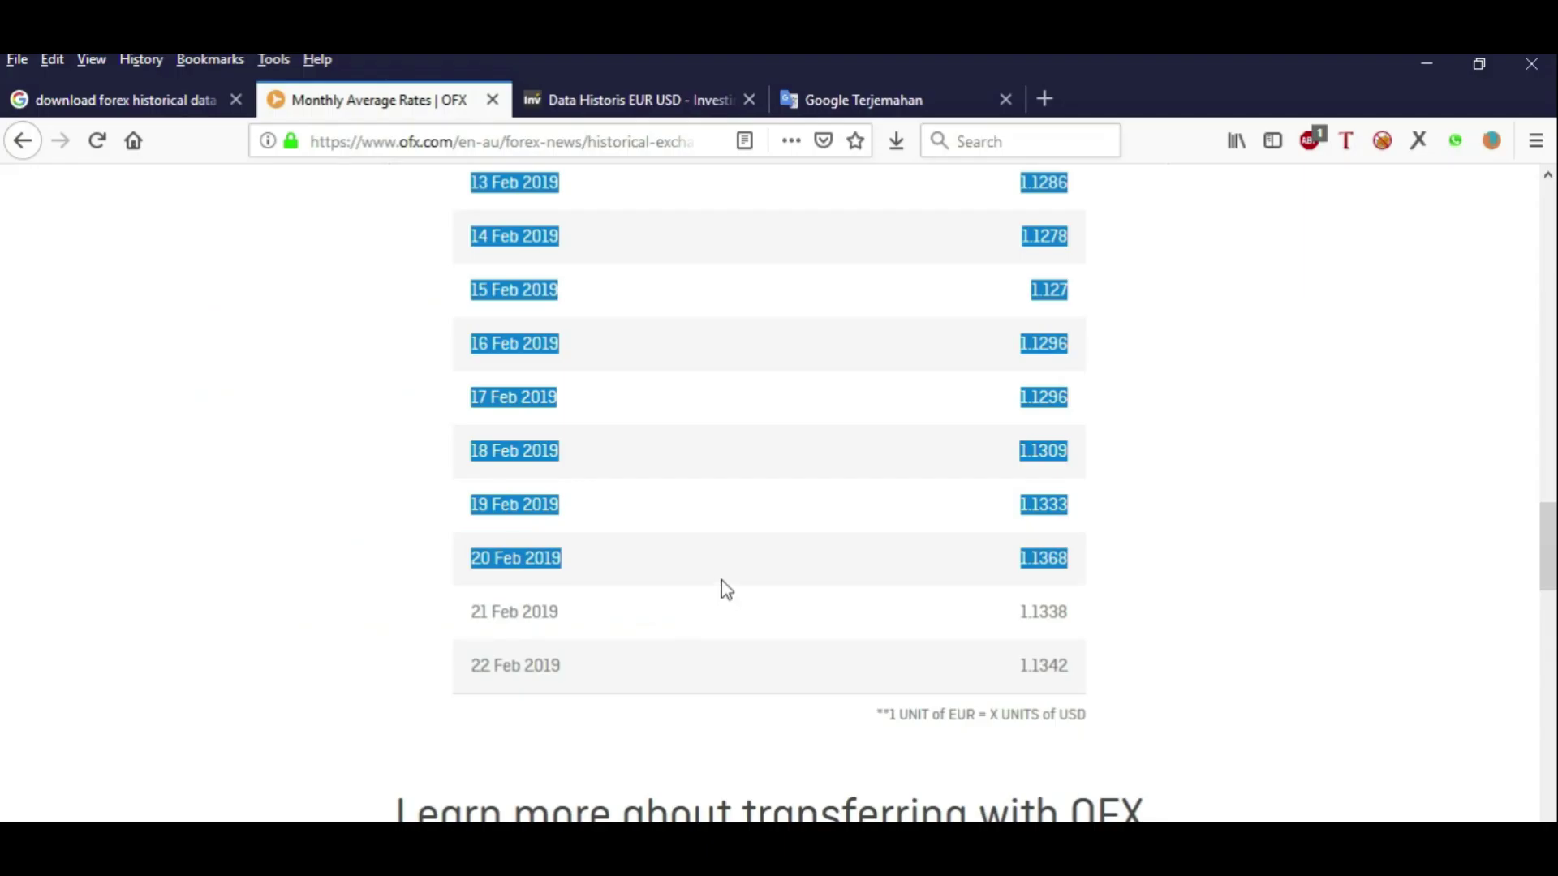
Select OFX's real 21 Feb 2019 rate, 1.1338, on the web page.
{"action": "scroll", "coordinate": [812, 527], "scroll_direction": "down", "scroll_amount": 3}
{"action": "left_click_drag", "start_coordinate": [1078, 383], "coordinate": [982, 384]}
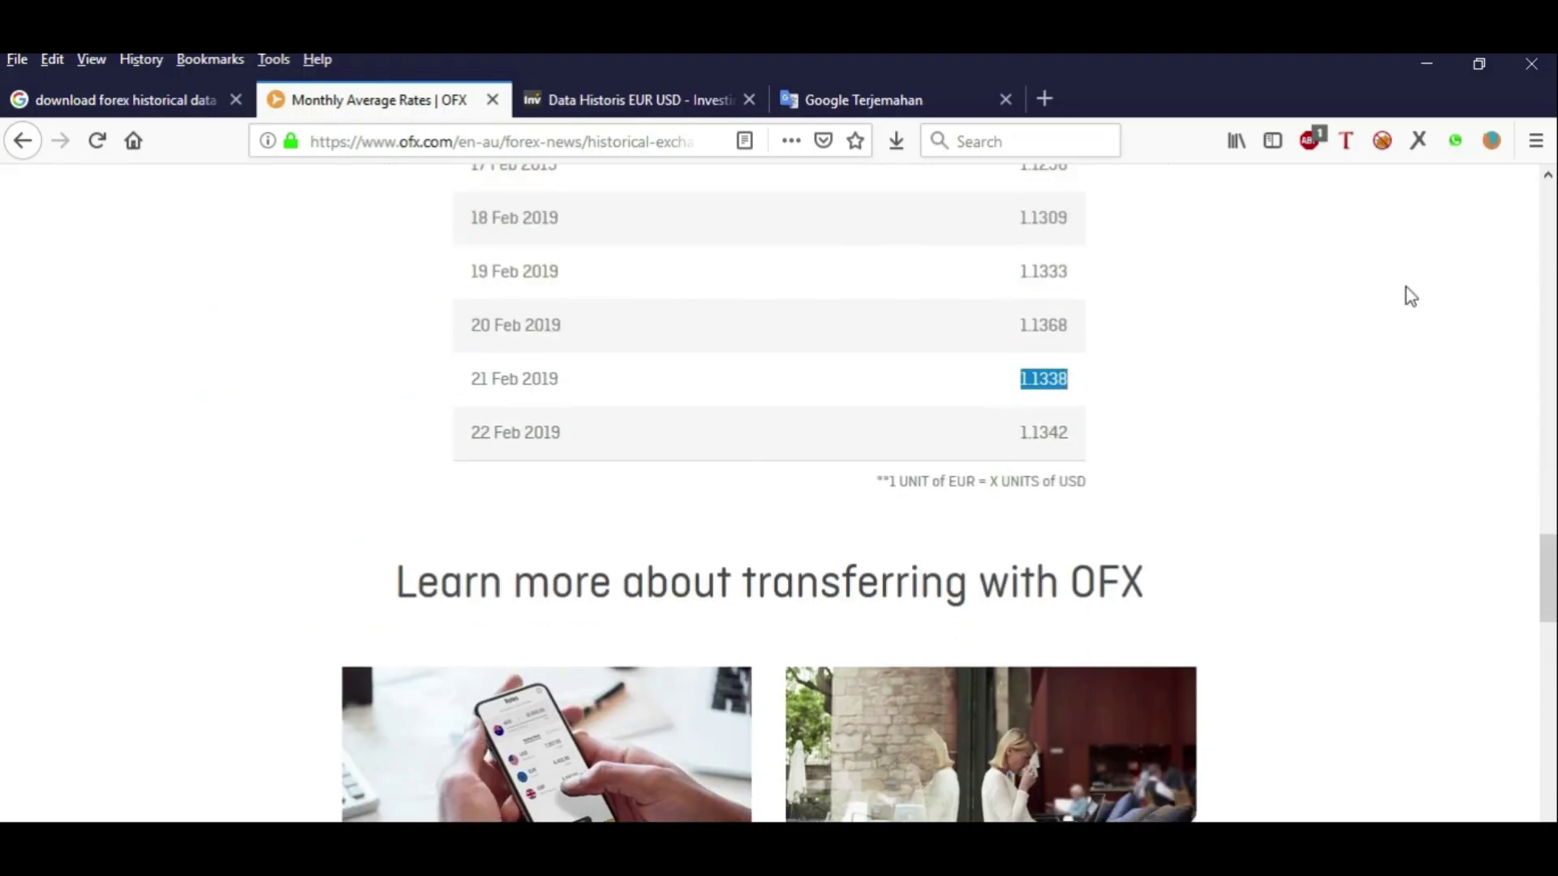
{"action": "left_click", "coordinate": [1426, 63]}
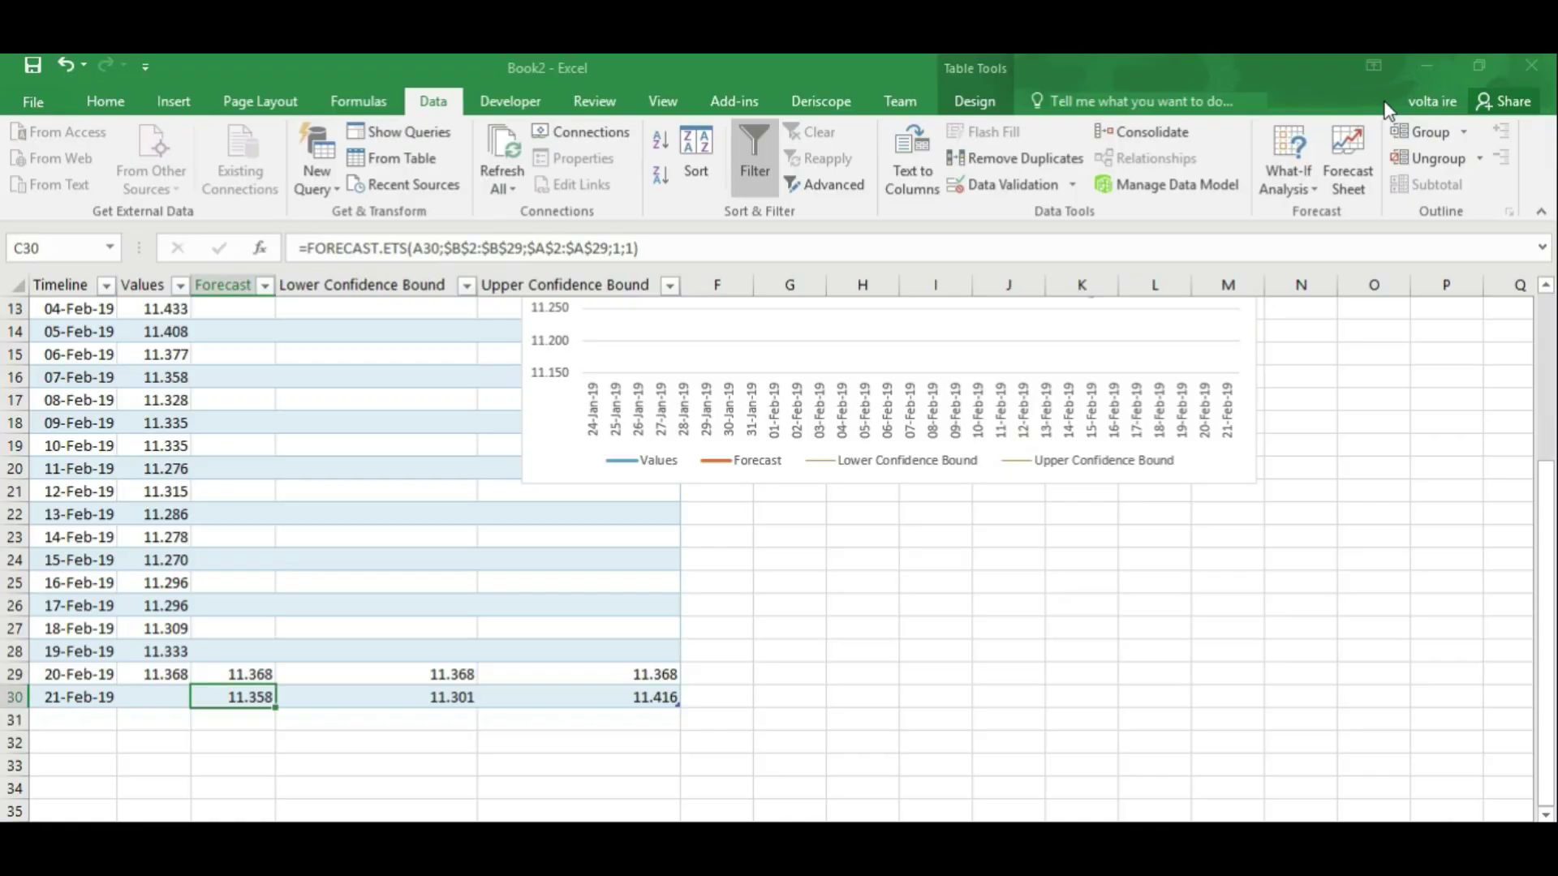
Paste the real 21-Feb rate 11.338 into C31, just below the forecast.
{"action": "left_click", "coordinate": [255, 719]}
{"action": "type", "text": "11.338"}
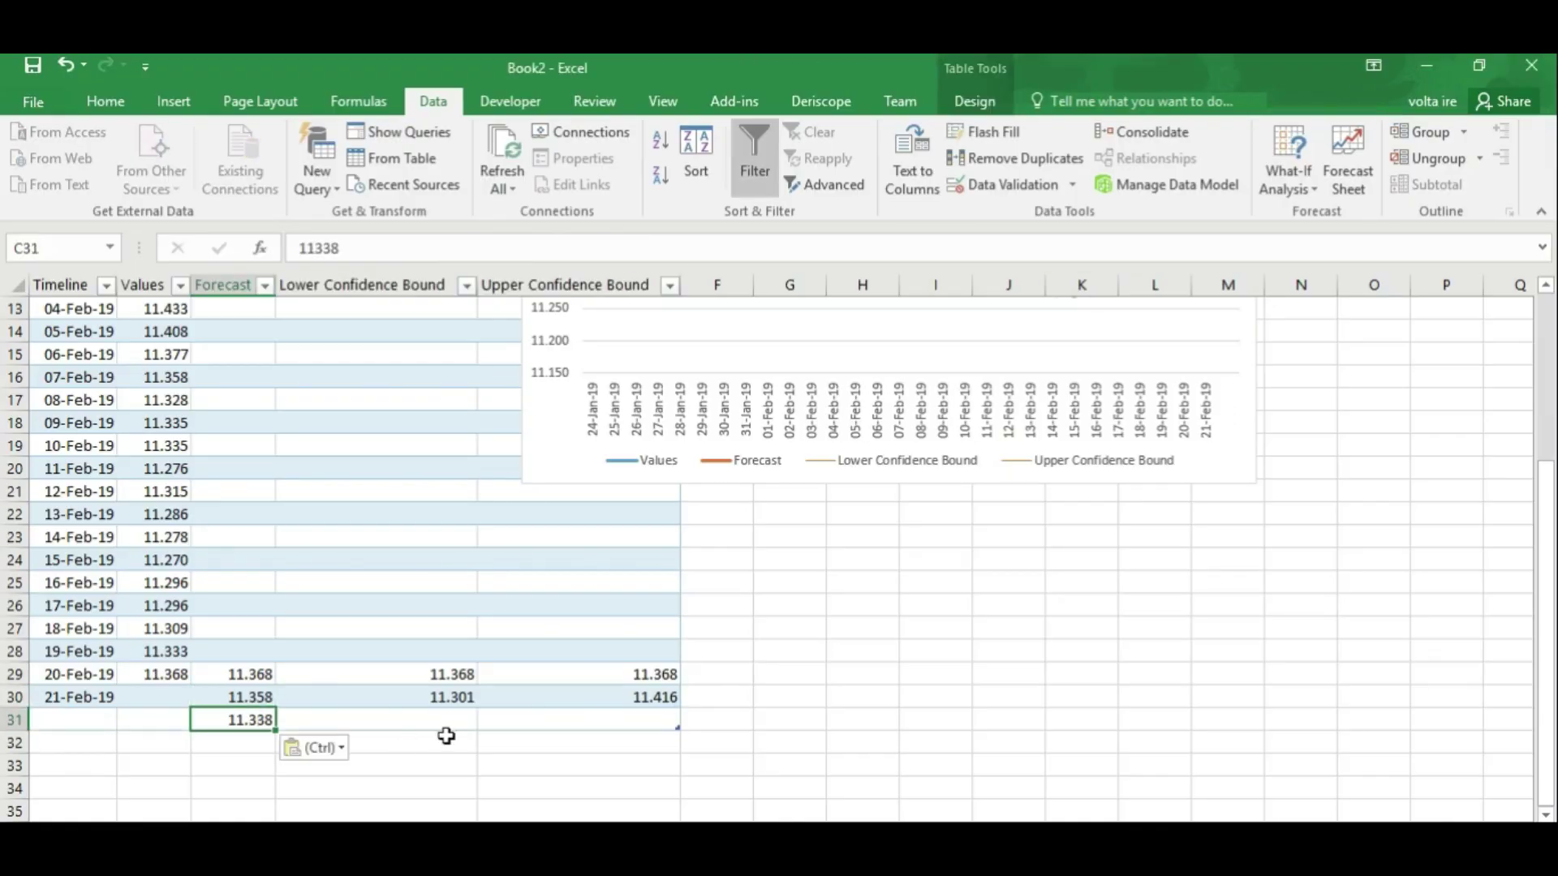
{"action": "left_click", "coordinate": [445, 740]}
Fill the 11.358 forecast cell C30 red, then select D31 beside the real price.
{"action": "left_click", "coordinate": [235, 696]}
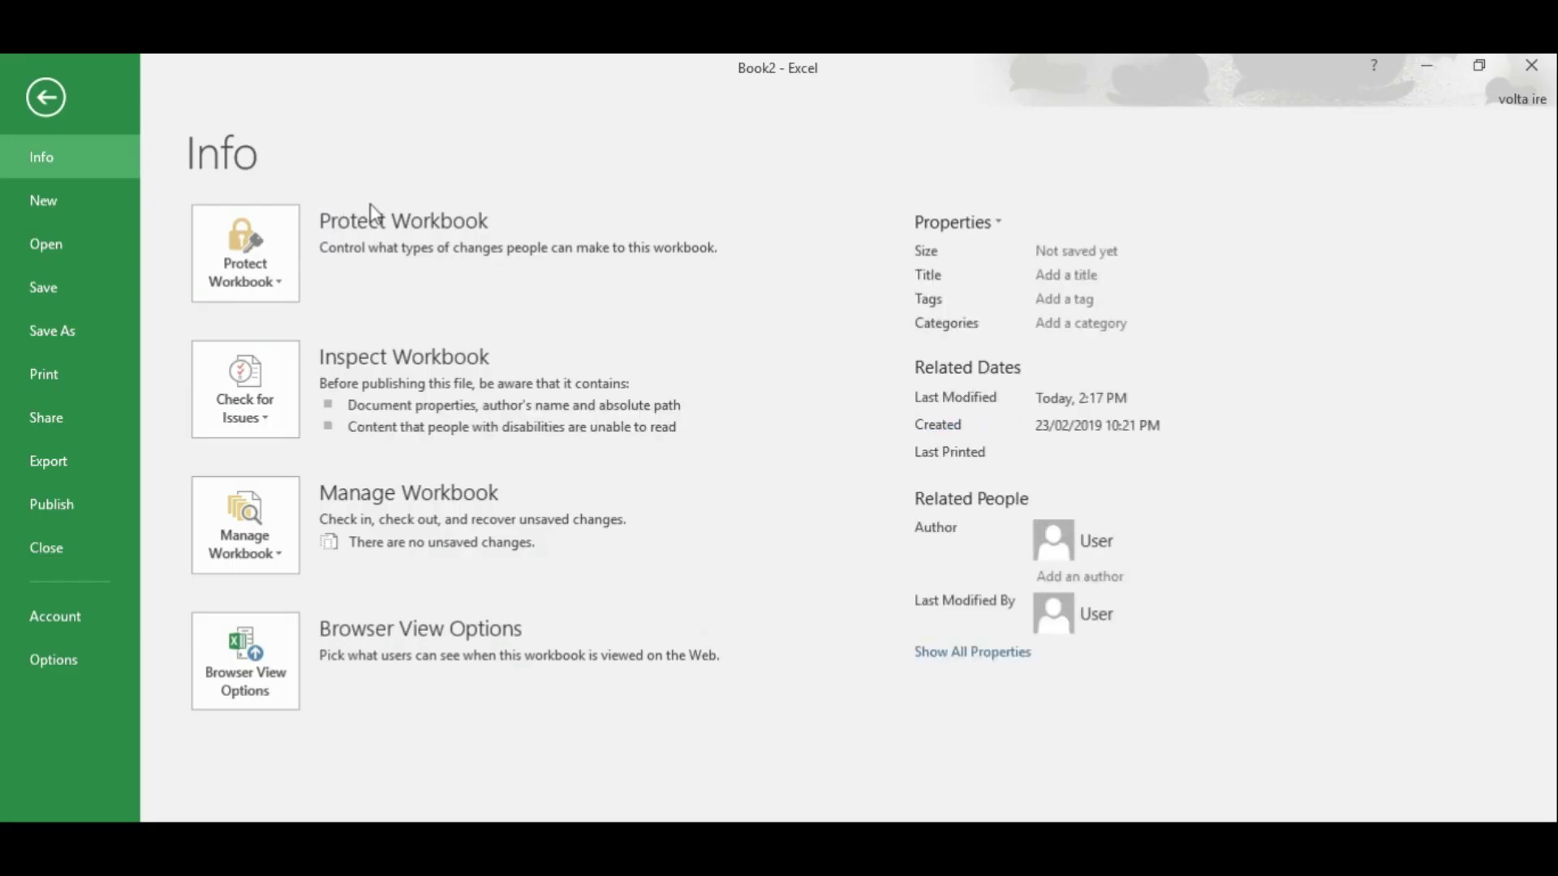
{"action": "left_click", "coordinate": [56, 105]}
{"action": "left_click", "coordinate": [61, 114]}
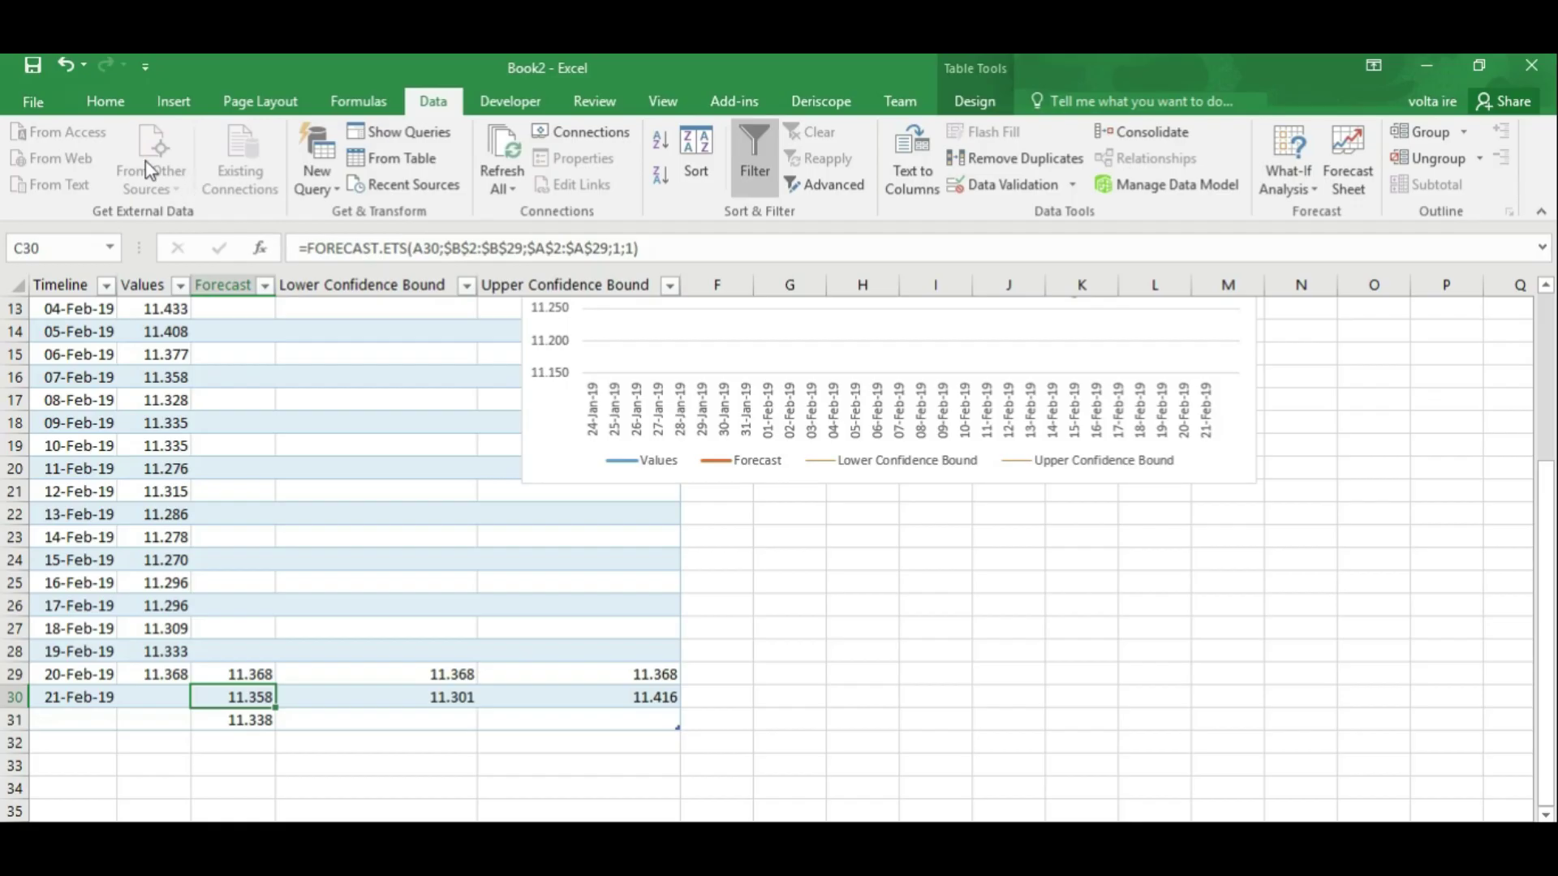
{"action": "left_click", "coordinate": [99, 104]}
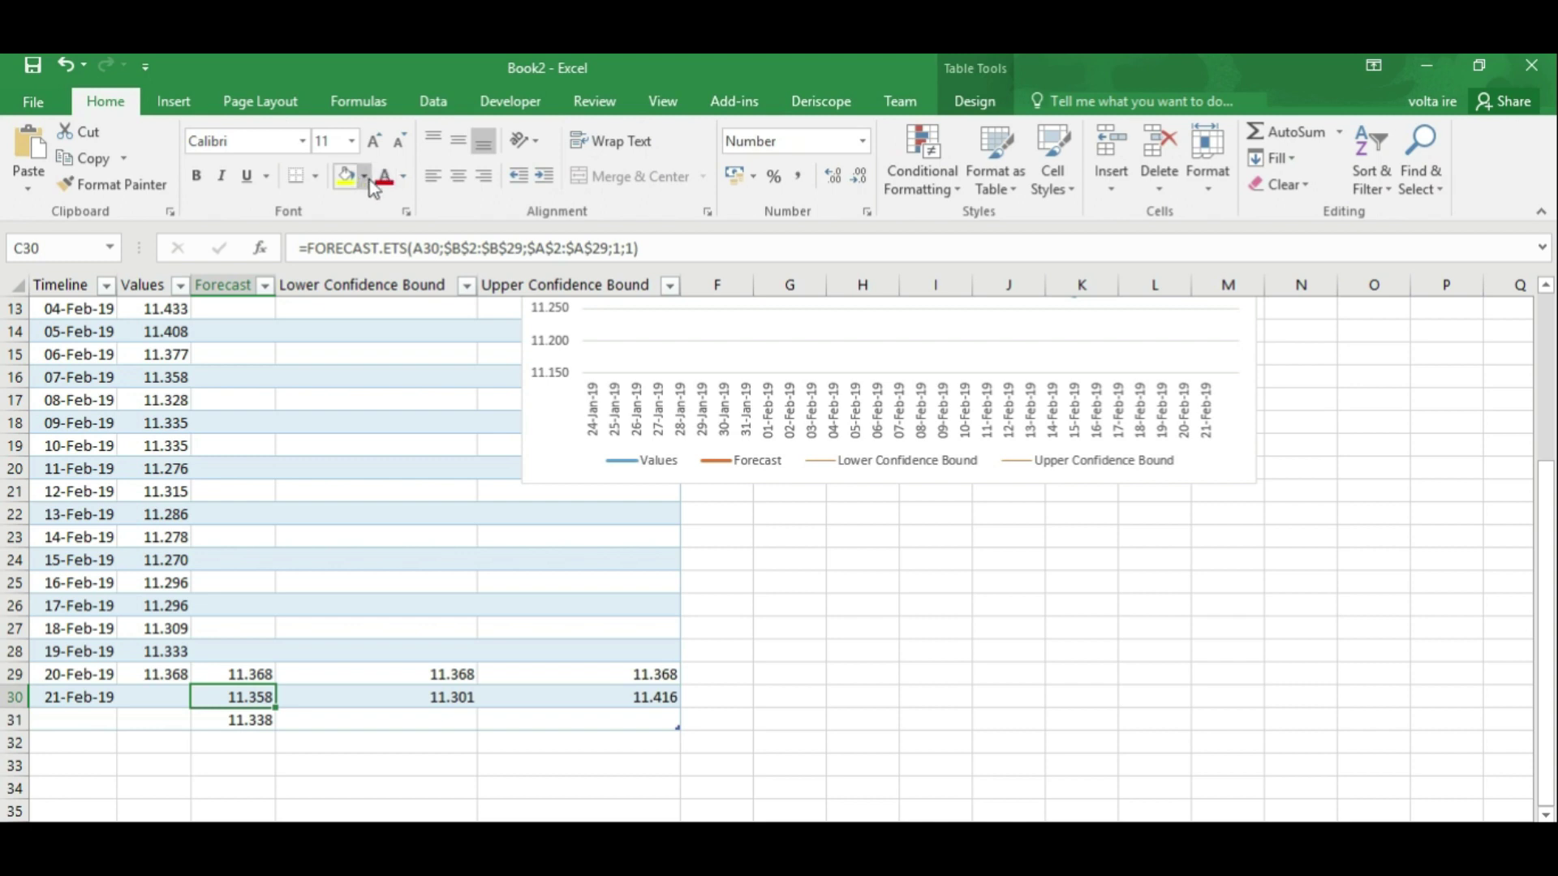
{"action": "left_click", "coordinate": [365, 176]}
{"action": "left_click", "coordinate": [370, 358]}
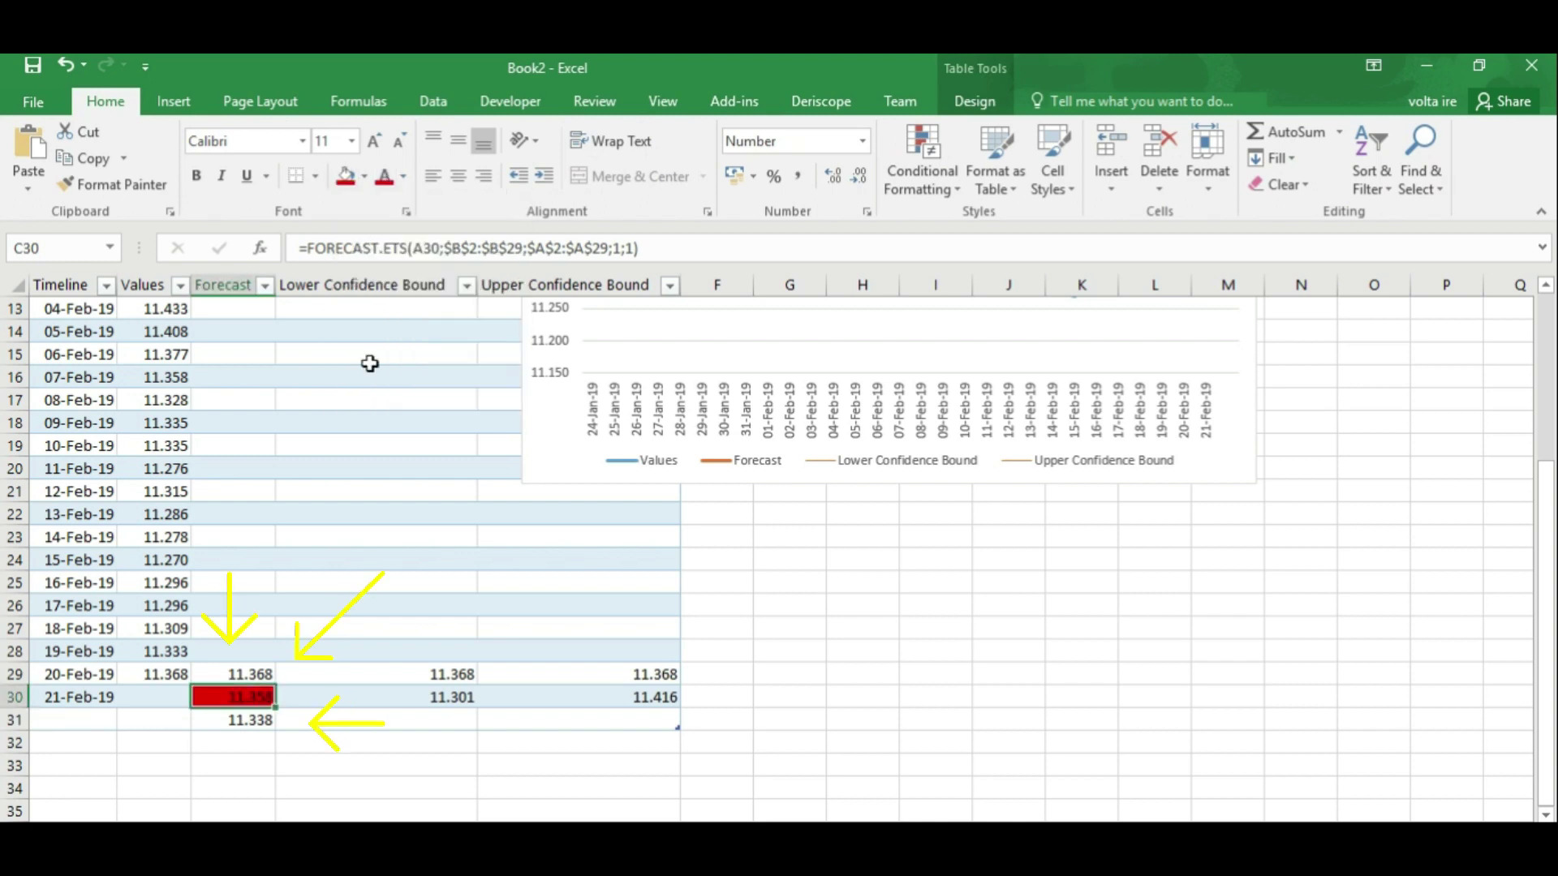
{"action": "left_click", "coordinate": [337, 767]}
{"action": "left_click", "coordinate": [224, 696]}
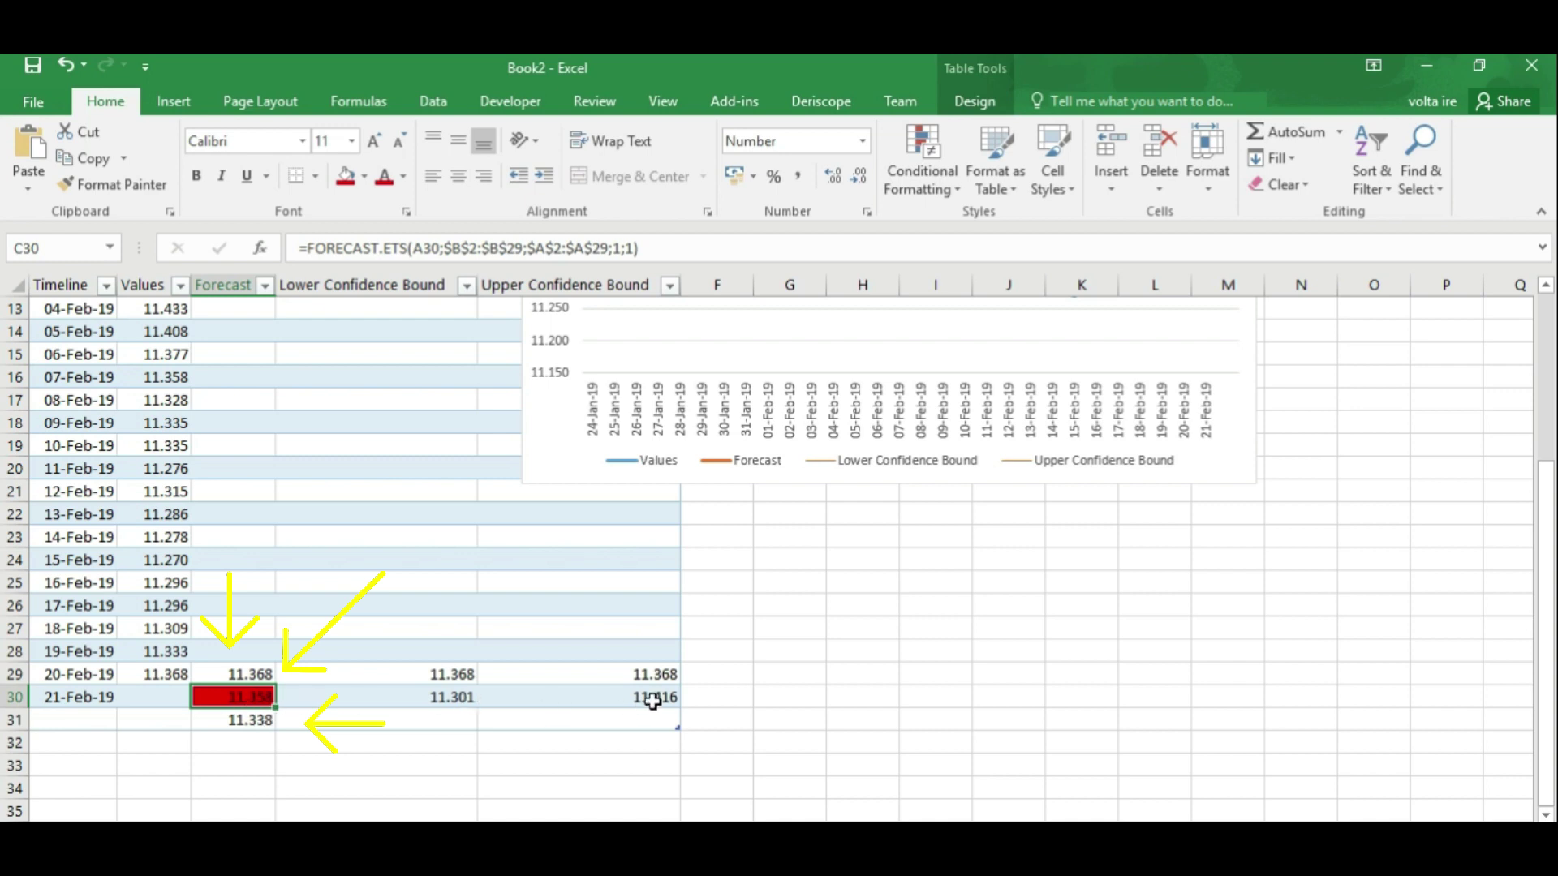
{"action": "left_click", "coordinate": [259, 725]}
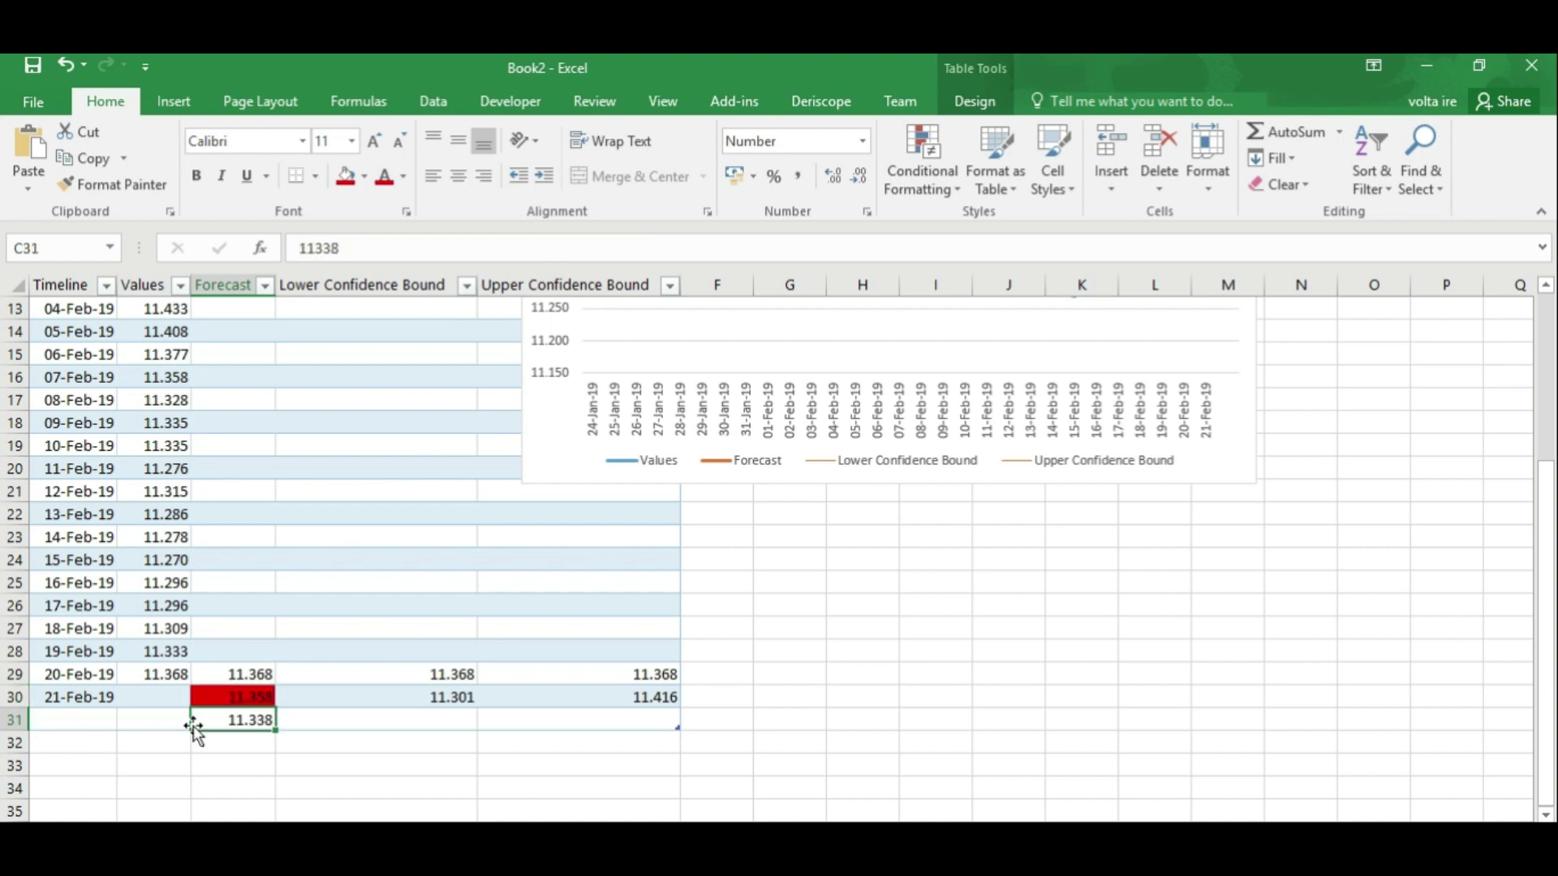
{"action": "left_click", "coordinate": [361, 734]}
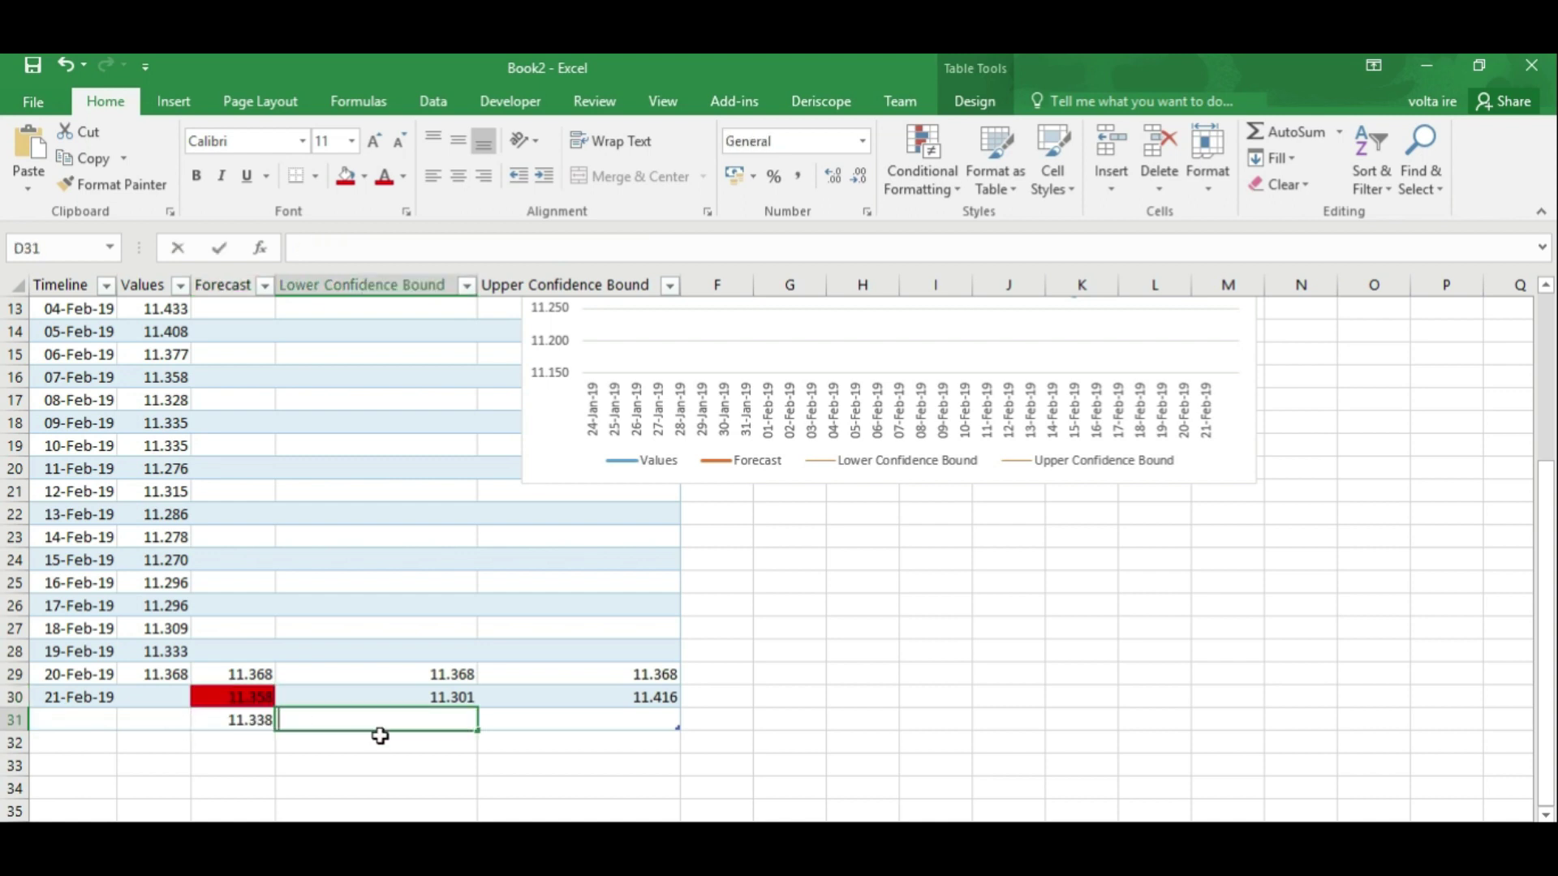
Label D31 '-->real price' as plain text after clearing the formula warning.
{"action": "type", "text": "-->real price"}
{"action": "key", "text": "Return"}
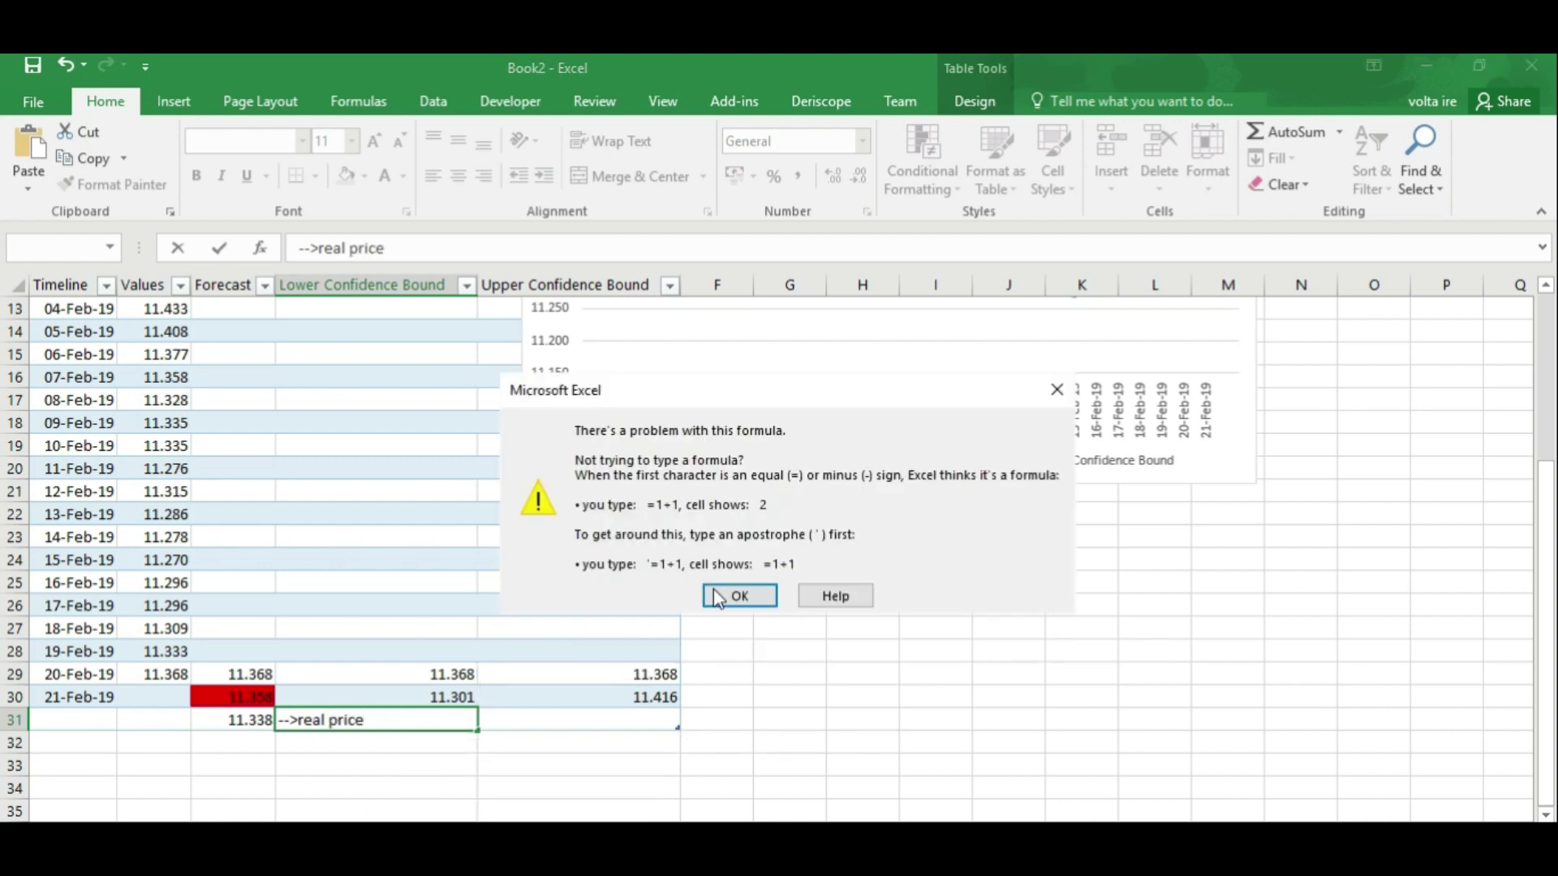
{"action": "left_click", "coordinate": [721, 595]}
{"action": "type", "text": "'"}
{"action": "key", "text": "Return"}
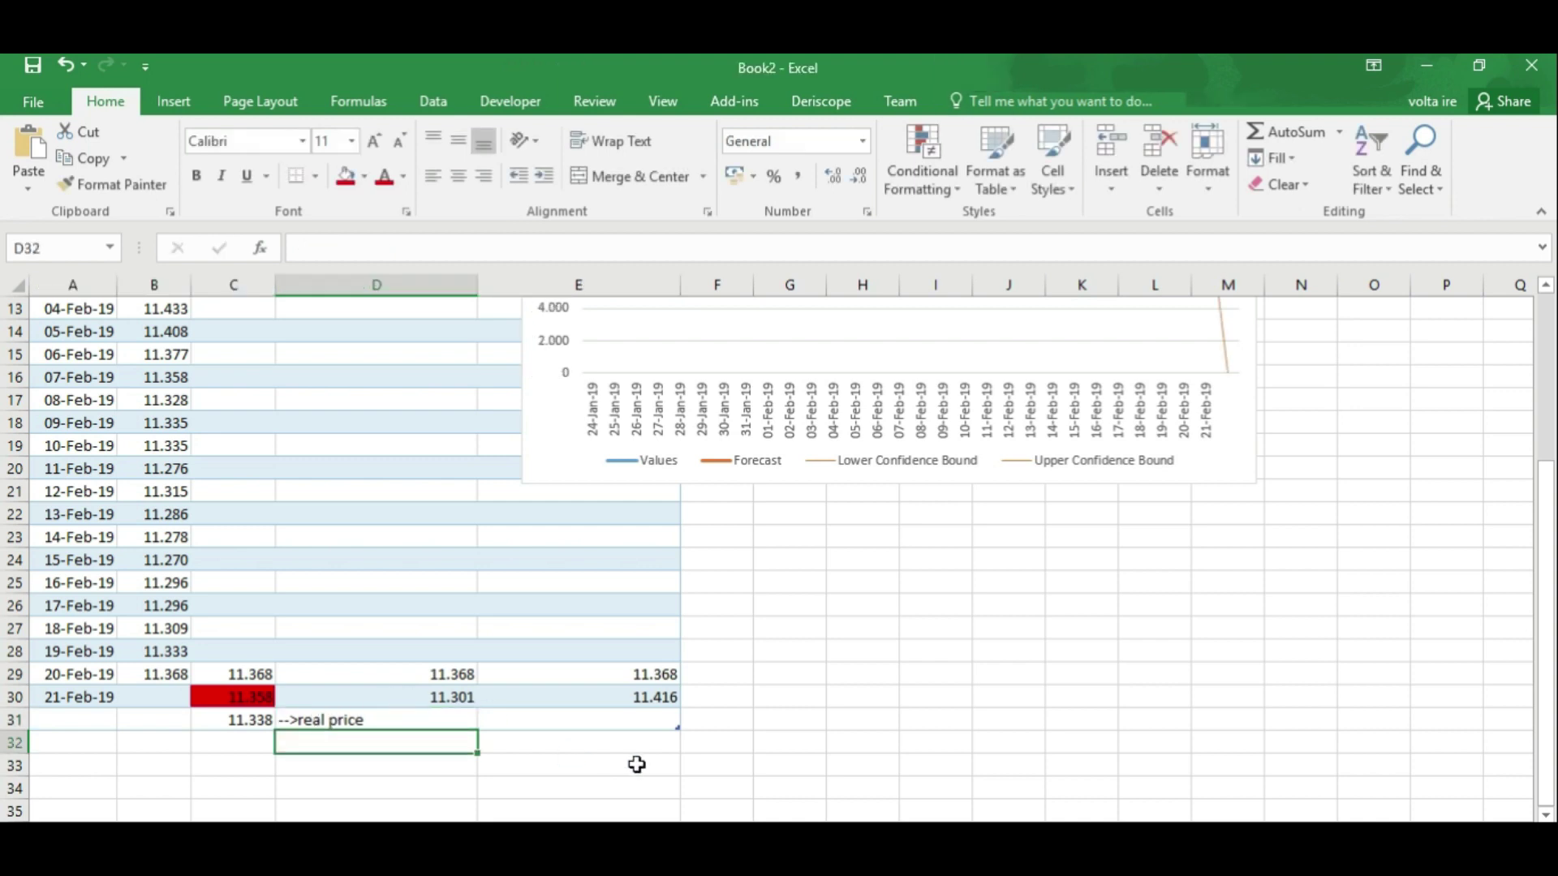
Deselect the label and switch back to the Notepad commentary.
{"action": "left_click", "coordinate": [701, 702]}
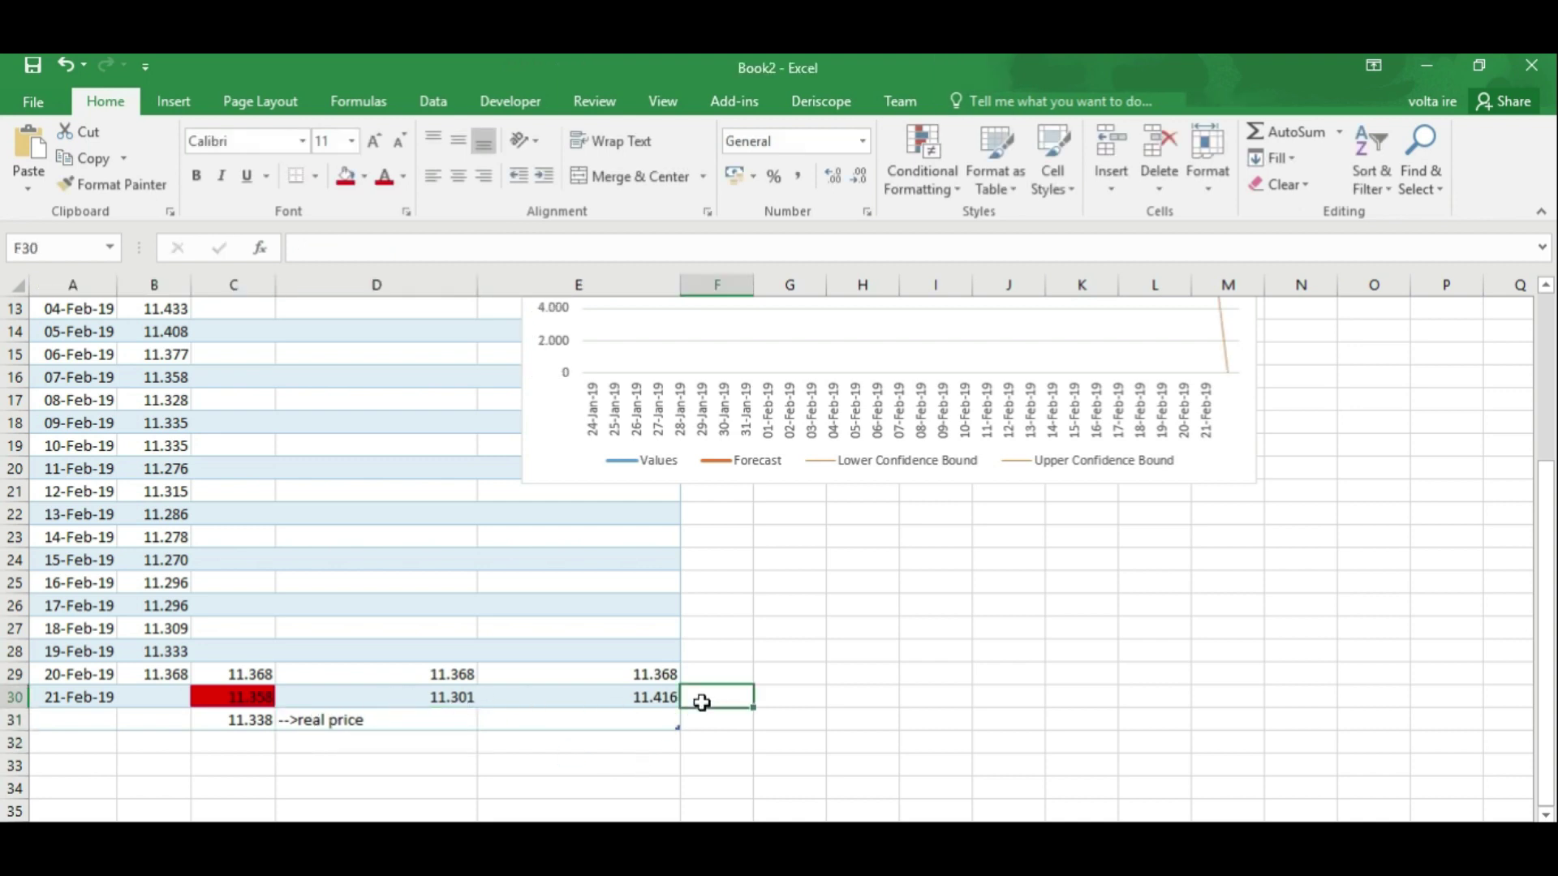
{"action": "left_click", "coordinate": [409, 765]}
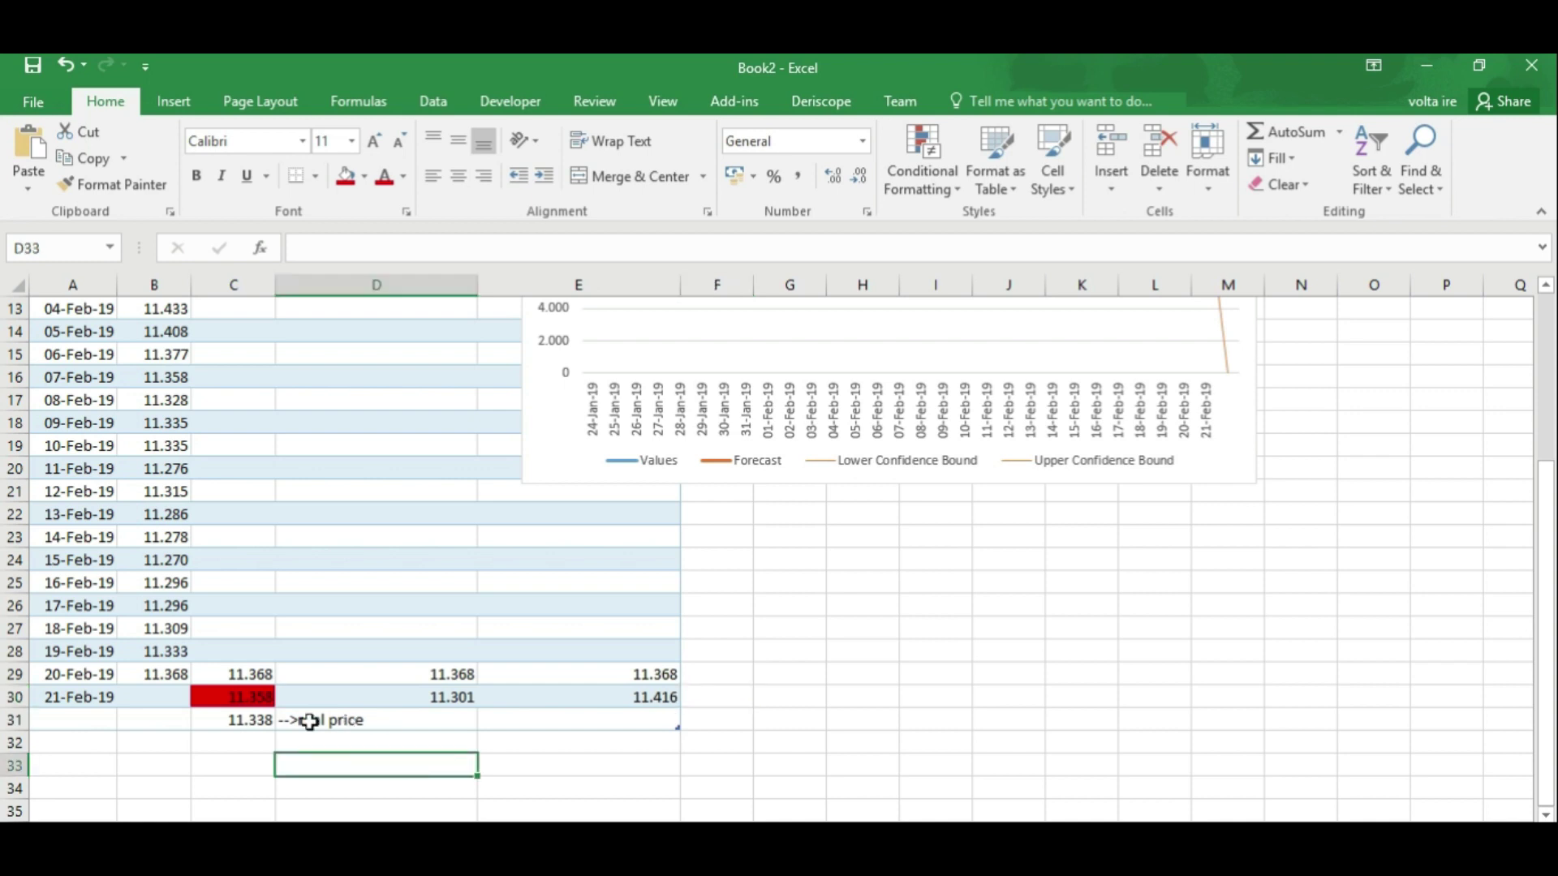
{"action": "left_click", "coordinate": [324, 695]}
{"action": "key", "text": "alt+Tab"}
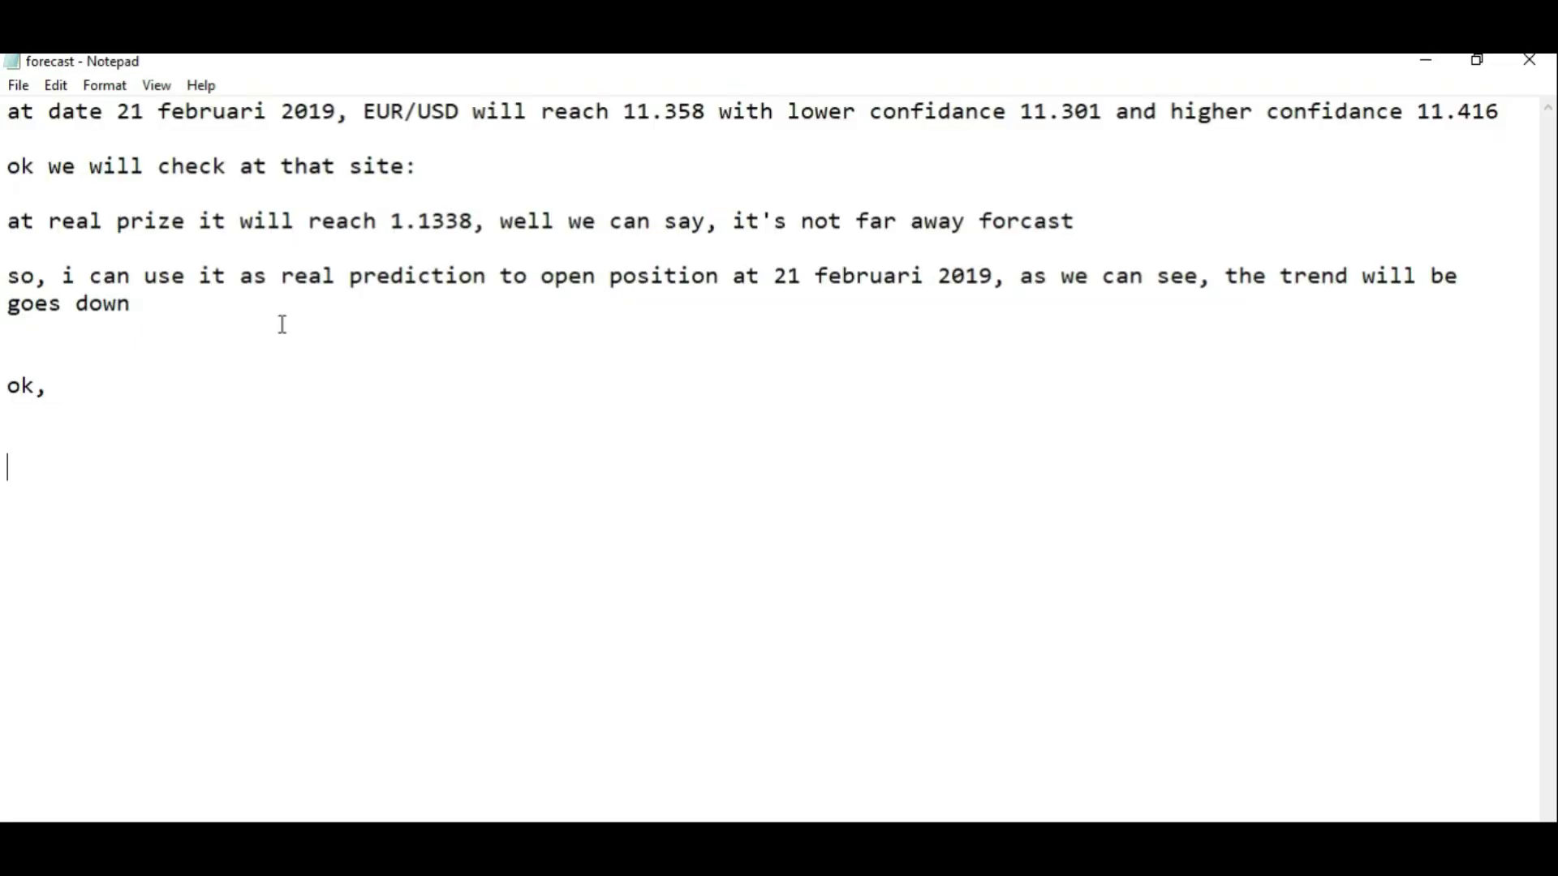
Highlight the forecast commentary lines, then minimize Notepad to show the OFX 21 Feb 2019 rate 1.1338.
{"action": "mouse_move", "coordinate": [8, 112]}
{"action": "left_mouse_down"}
{"action": "mouse_move", "coordinate": [714, 101]}
{"action": "mouse_move", "coordinate": [1520, 114]}
{"action": "left_mouse_up"}
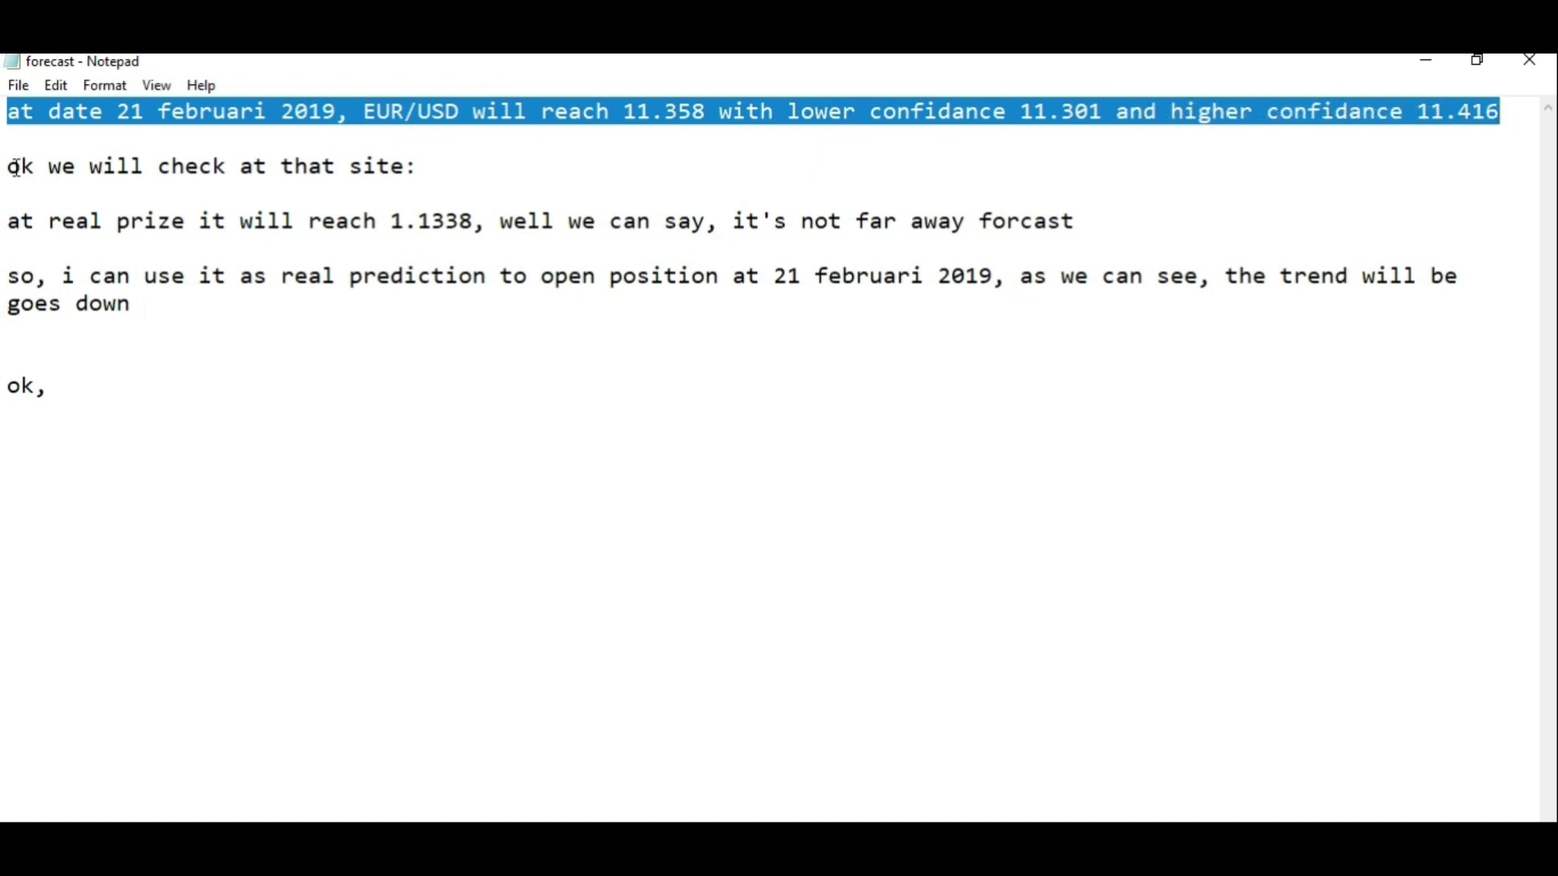
{"action": "left_click_drag", "start_coordinate": [19, 168], "coordinate": [202, 177]}
{"action": "left_click_drag", "start_coordinate": [9, 177], "coordinate": [420, 178]}
{"action": "mouse_move", "coordinate": [13, 222]}
{"action": "left_mouse_down"}
{"action": "mouse_move", "coordinate": [403, 249]}
{"action": "mouse_move", "coordinate": [446, 224]}
{"action": "mouse_move", "coordinate": [781, 239]}
{"action": "mouse_move", "coordinate": [1073, 224]}
{"action": "left_mouse_up"}
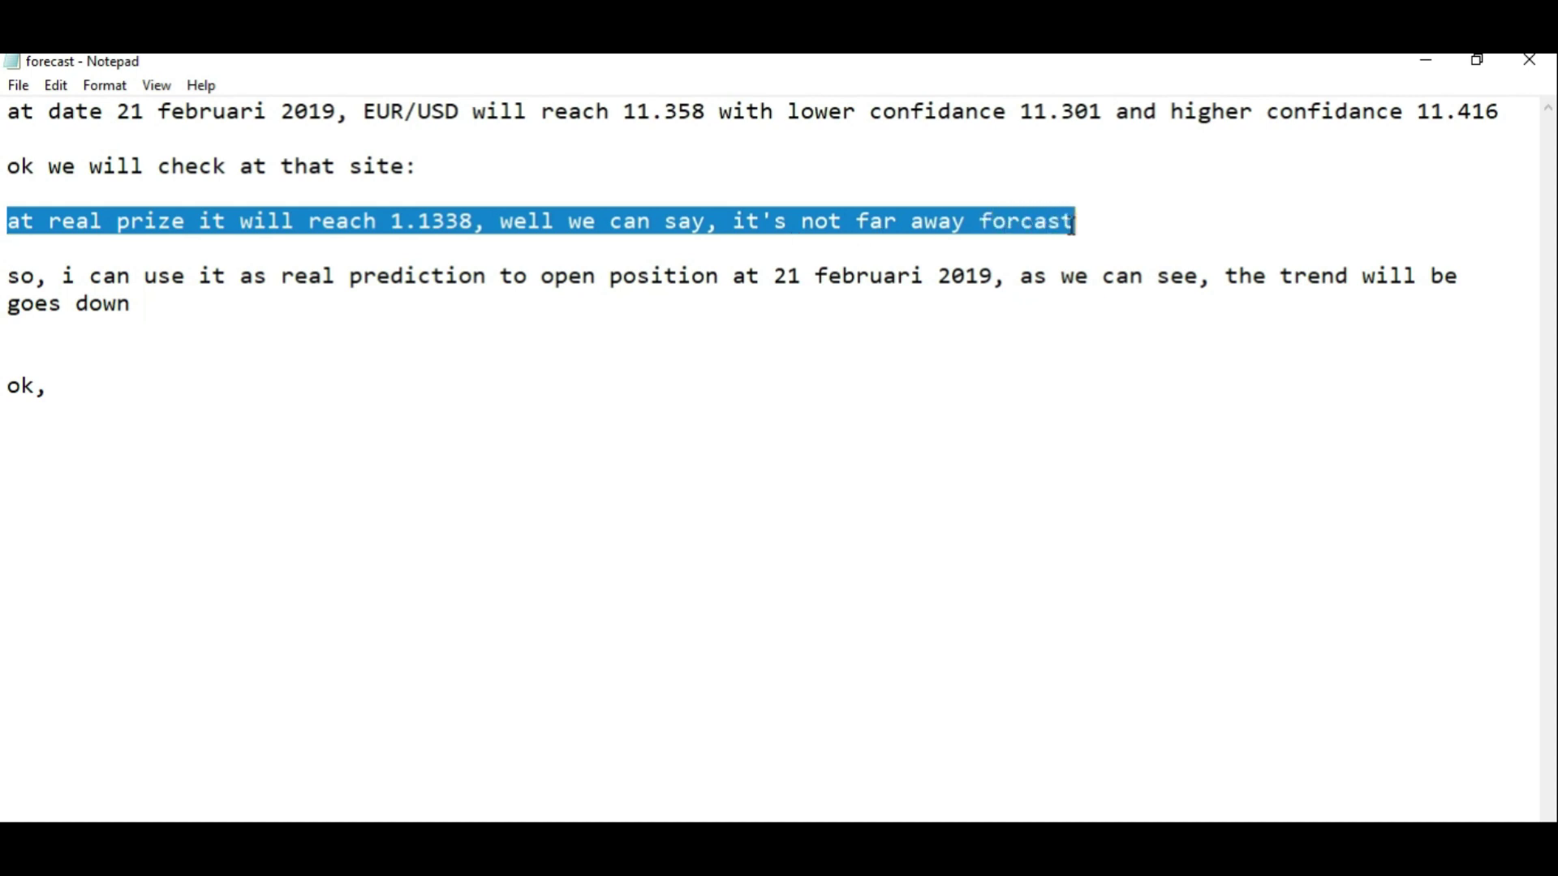
{"action": "mouse_move", "coordinate": [12, 280]}
{"action": "left_mouse_down"}
{"action": "mouse_move", "coordinate": [324, 276]}
{"action": "mouse_move", "coordinate": [470, 300]}
{"action": "mouse_move", "coordinate": [744, 275]}
{"action": "mouse_move", "coordinate": [1470, 292]}
{"action": "left_mouse_up"}
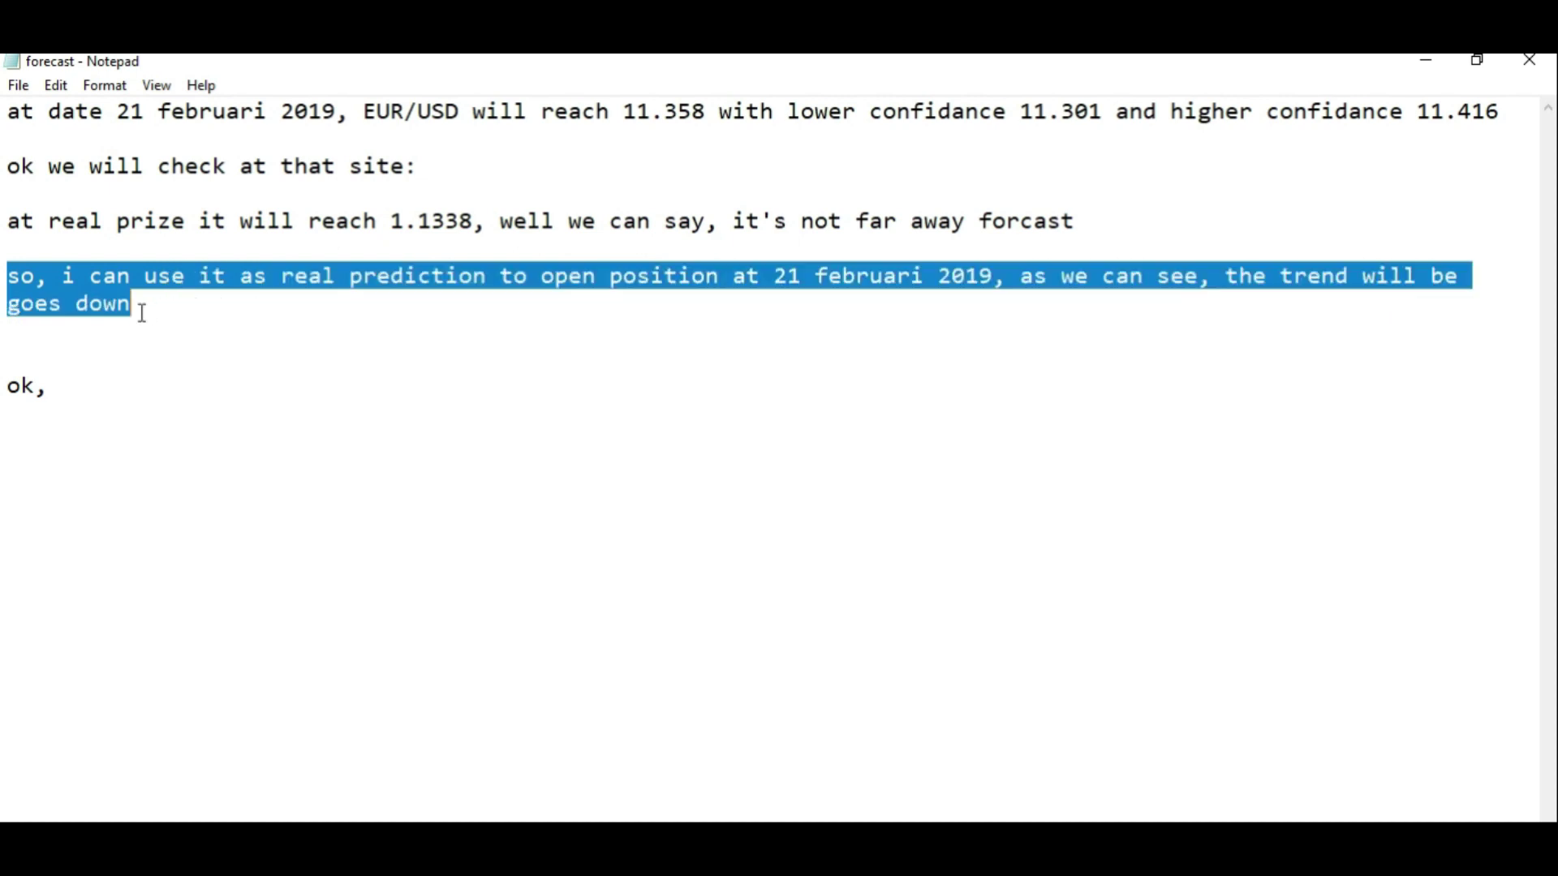
{"action": "left_click", "coordinate": [63, 386]}
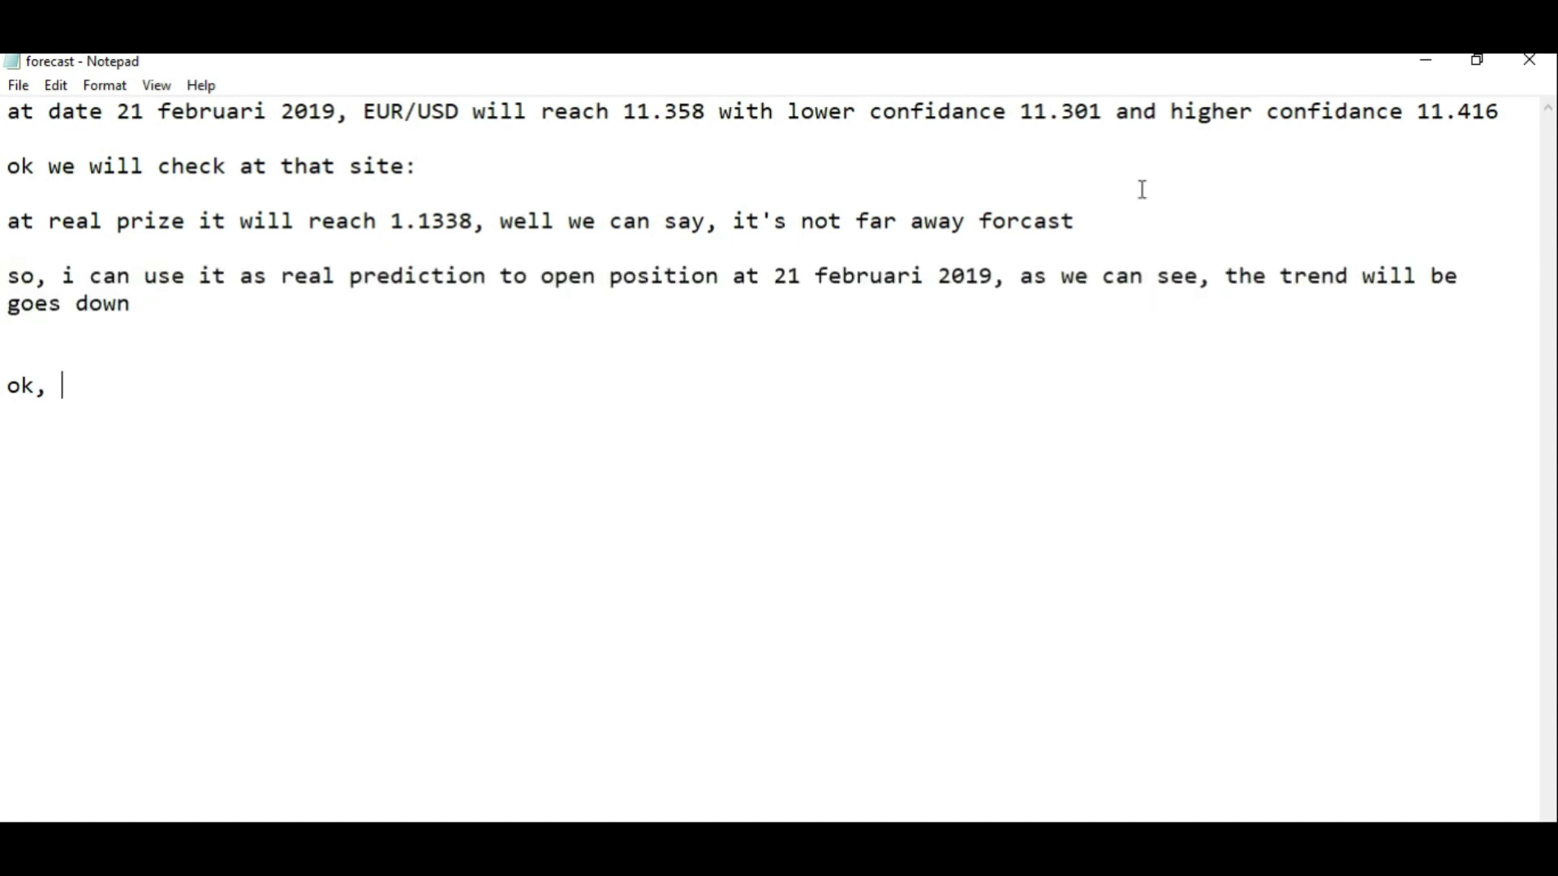
{"action": "left_click", "coordinate": [1432, 65]}
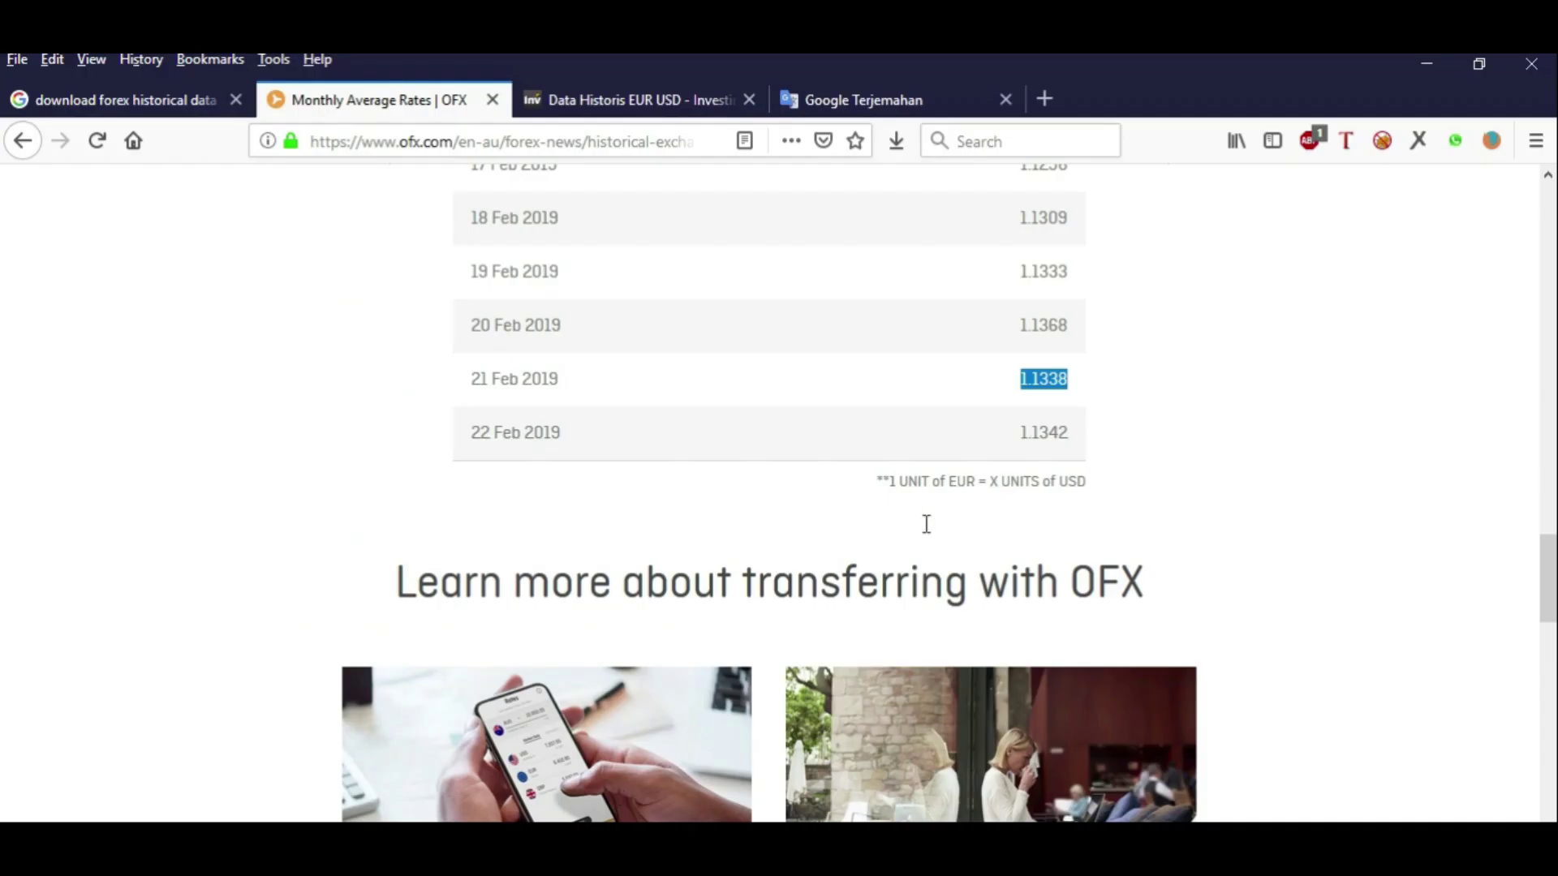
Drag the forecast chart over columns A–E, then select all the old Notepad text.
{"action": "left_click", "coordinate": [1412, 63]}
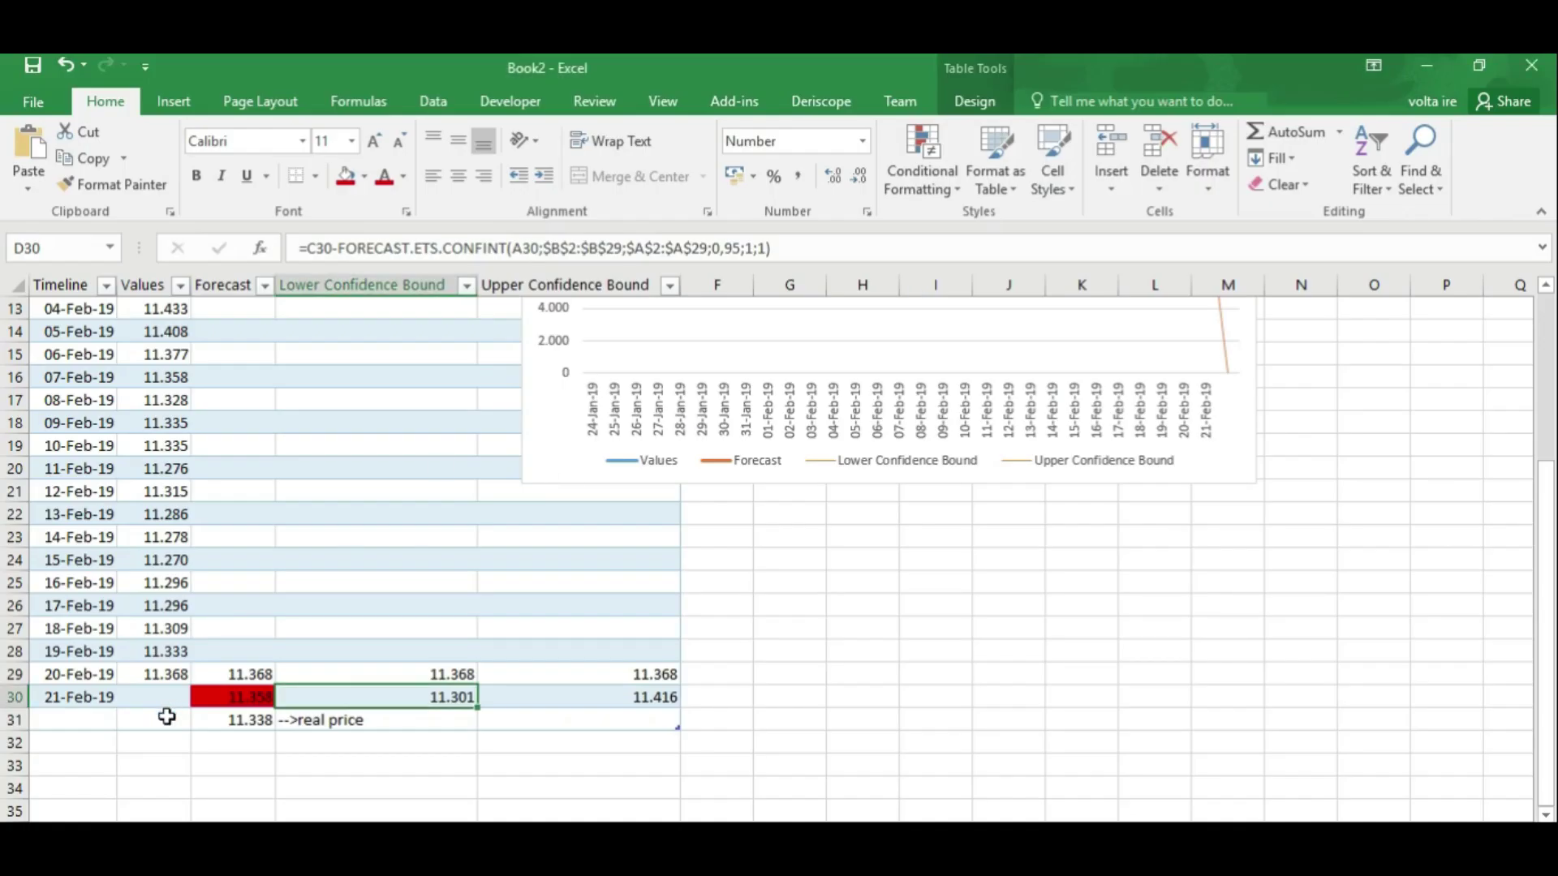
{"action": "left_click", "coordinate": [244, 698]}
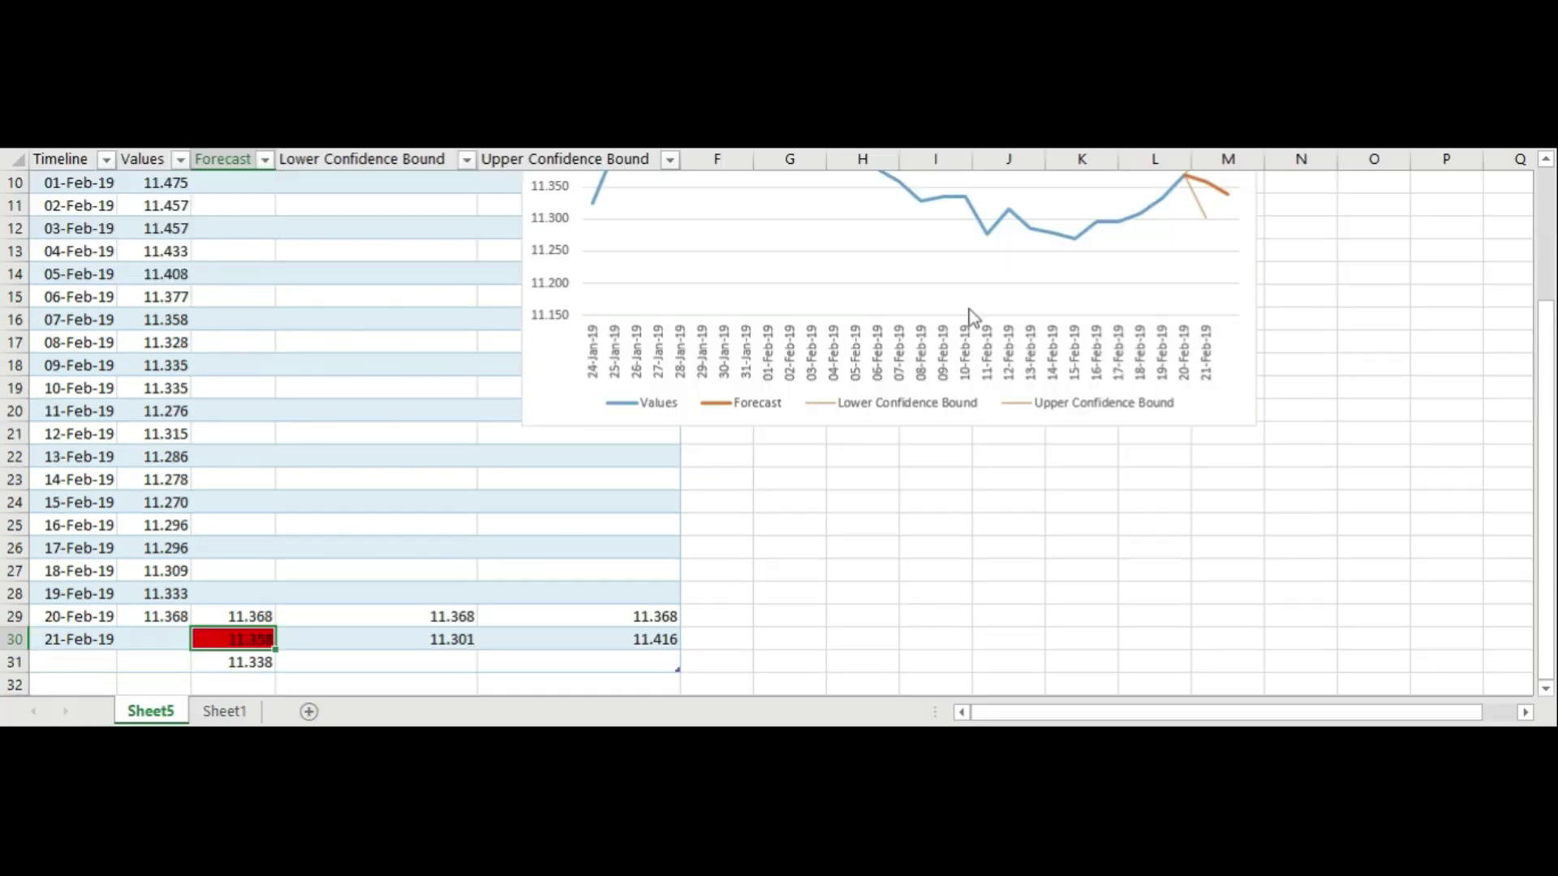
{"action": "left_click", "coordinate": [904, 288]}
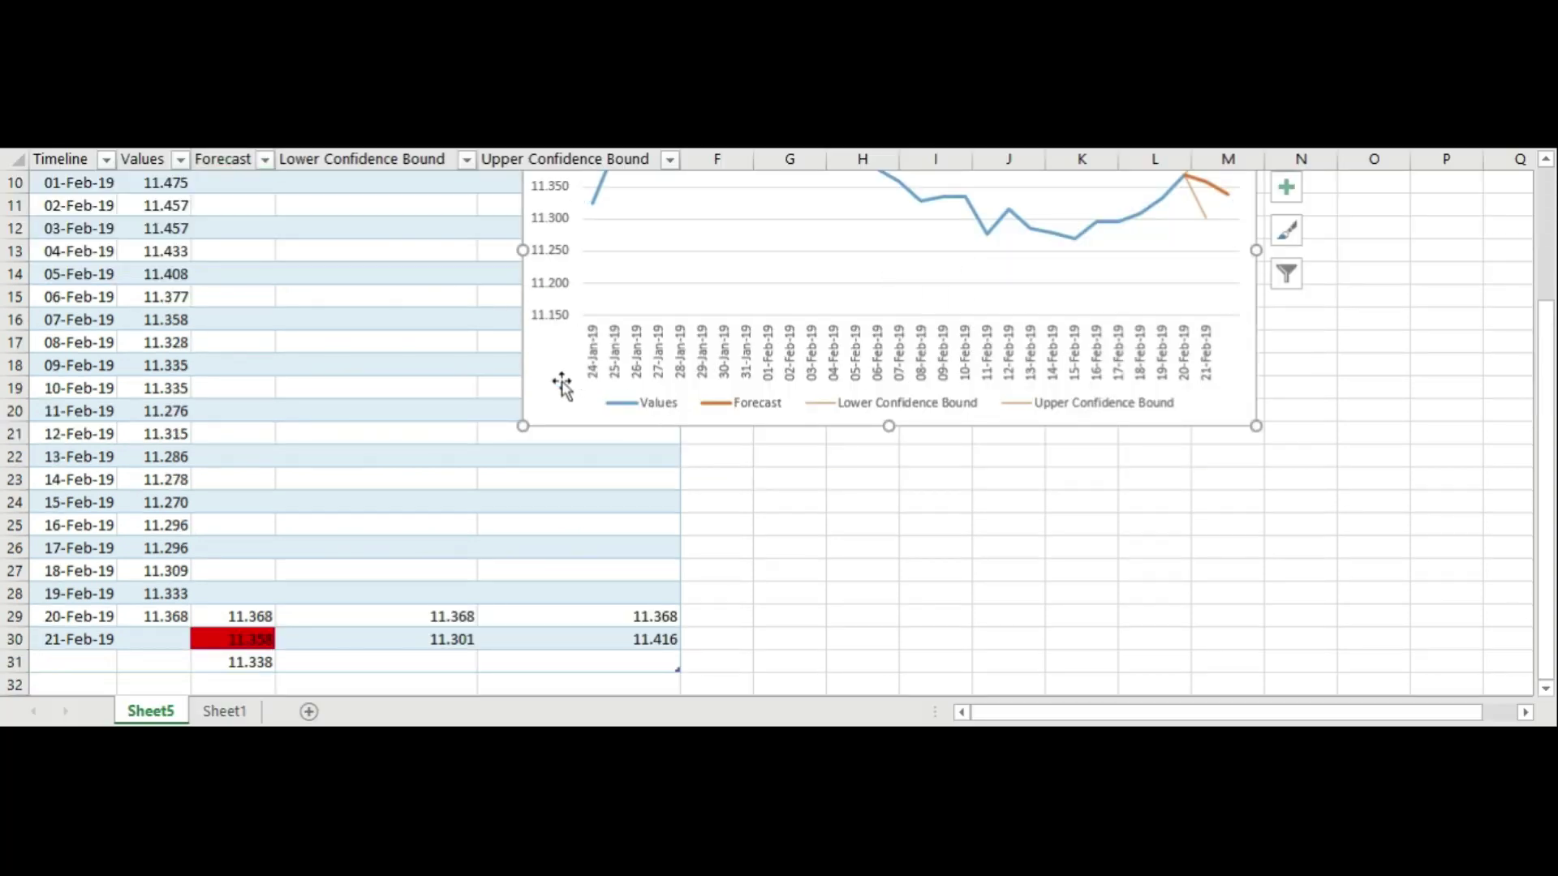
{"action": "left_click_drag", "start_coordinate": [563, 384], "coordinate": [80, 554]}
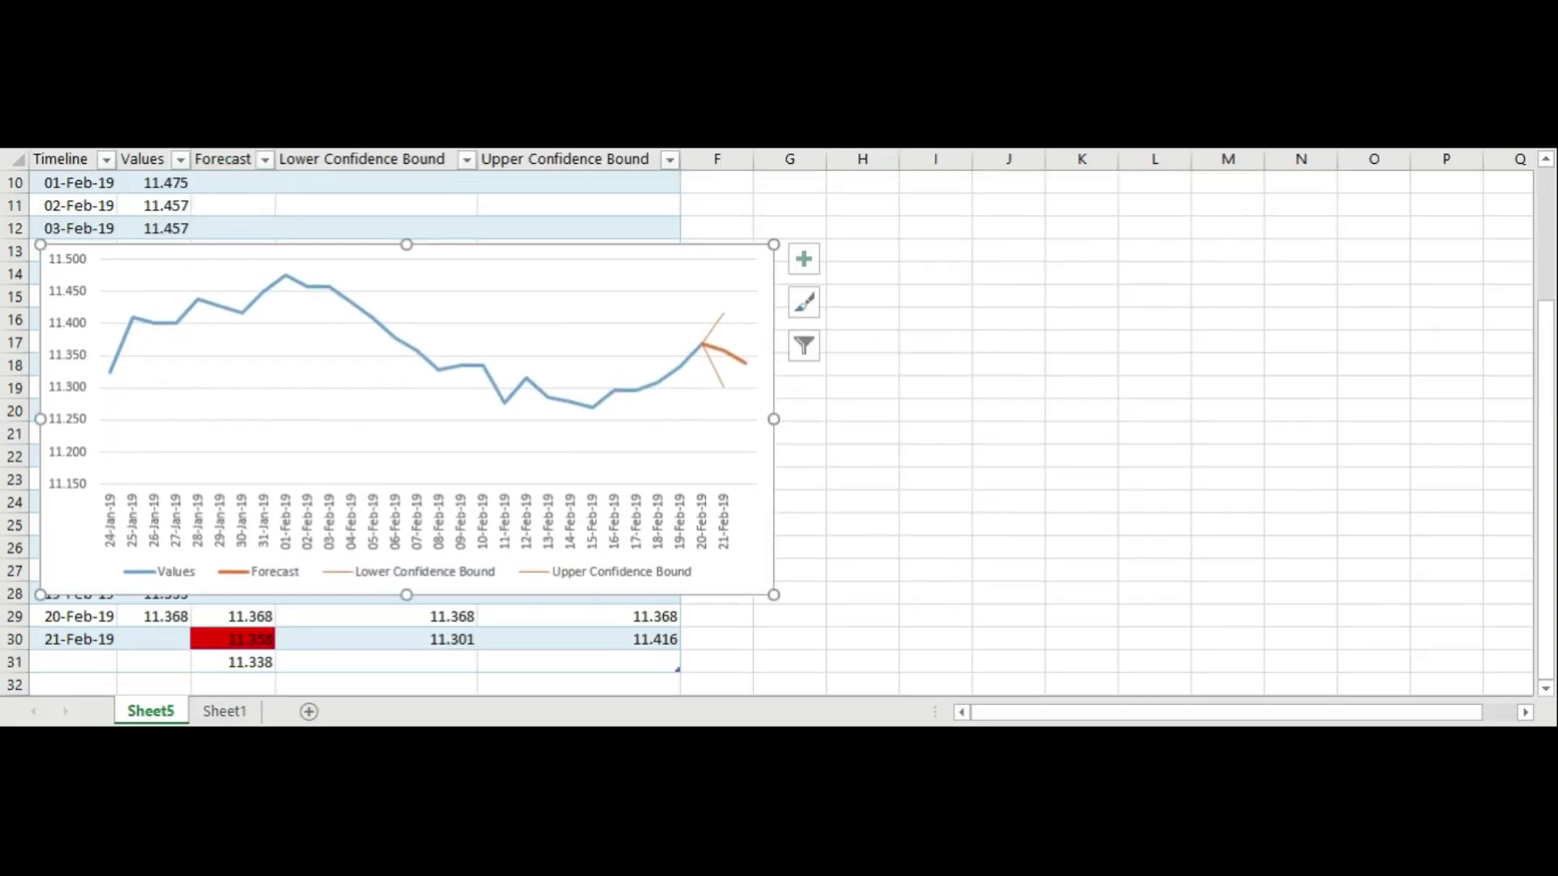
{"action": "key", "text": "alt+Tab"}
{"action": "key", "text": "ctrl+a"}
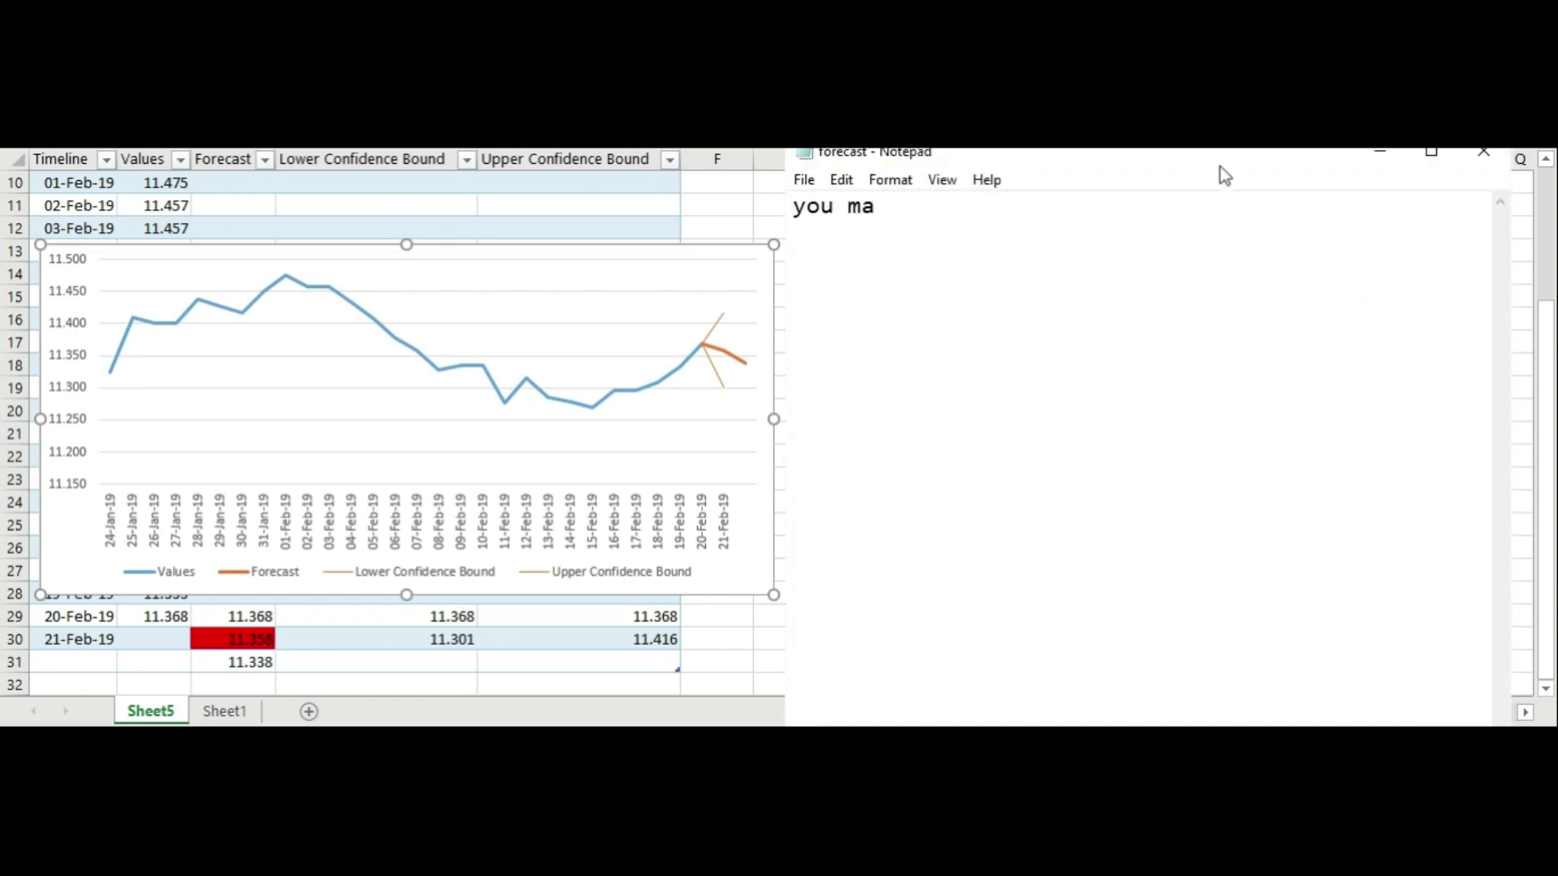
Write that using as many data series as possible, usually 100–200, makes forecasts more accurate.
{"action": "left_click_drag", "start_coordinate": [1195, 173], "coordinate": [1157, 201]}
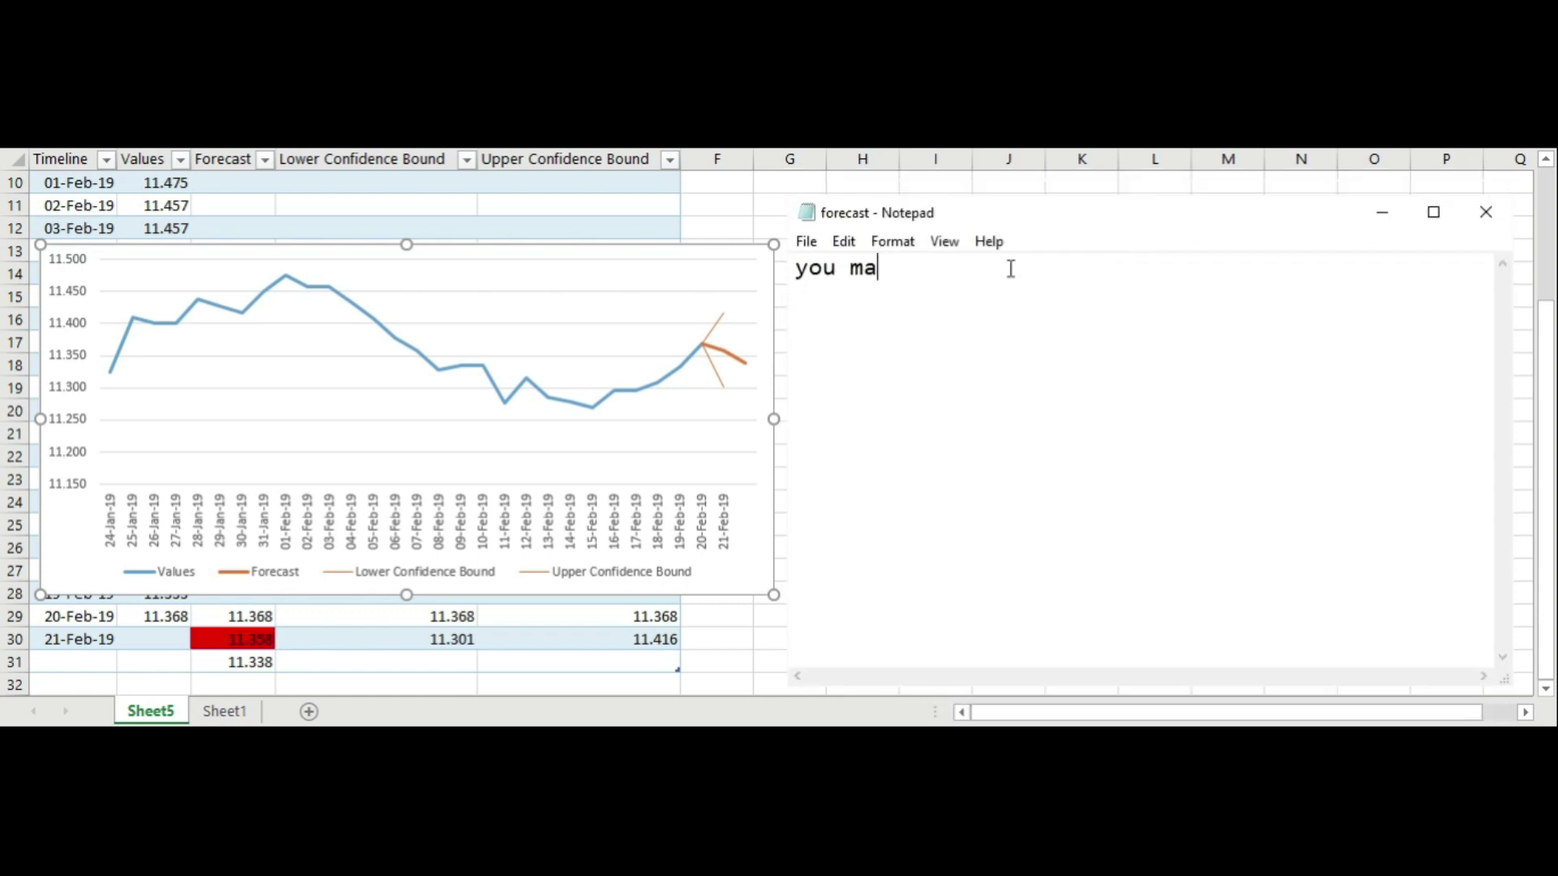
{"action": "type", "text": "y use data series as many as posi"}
{"action": "key", "text": "BackSpace"}
{"action": "type", "text": "sibe to "}
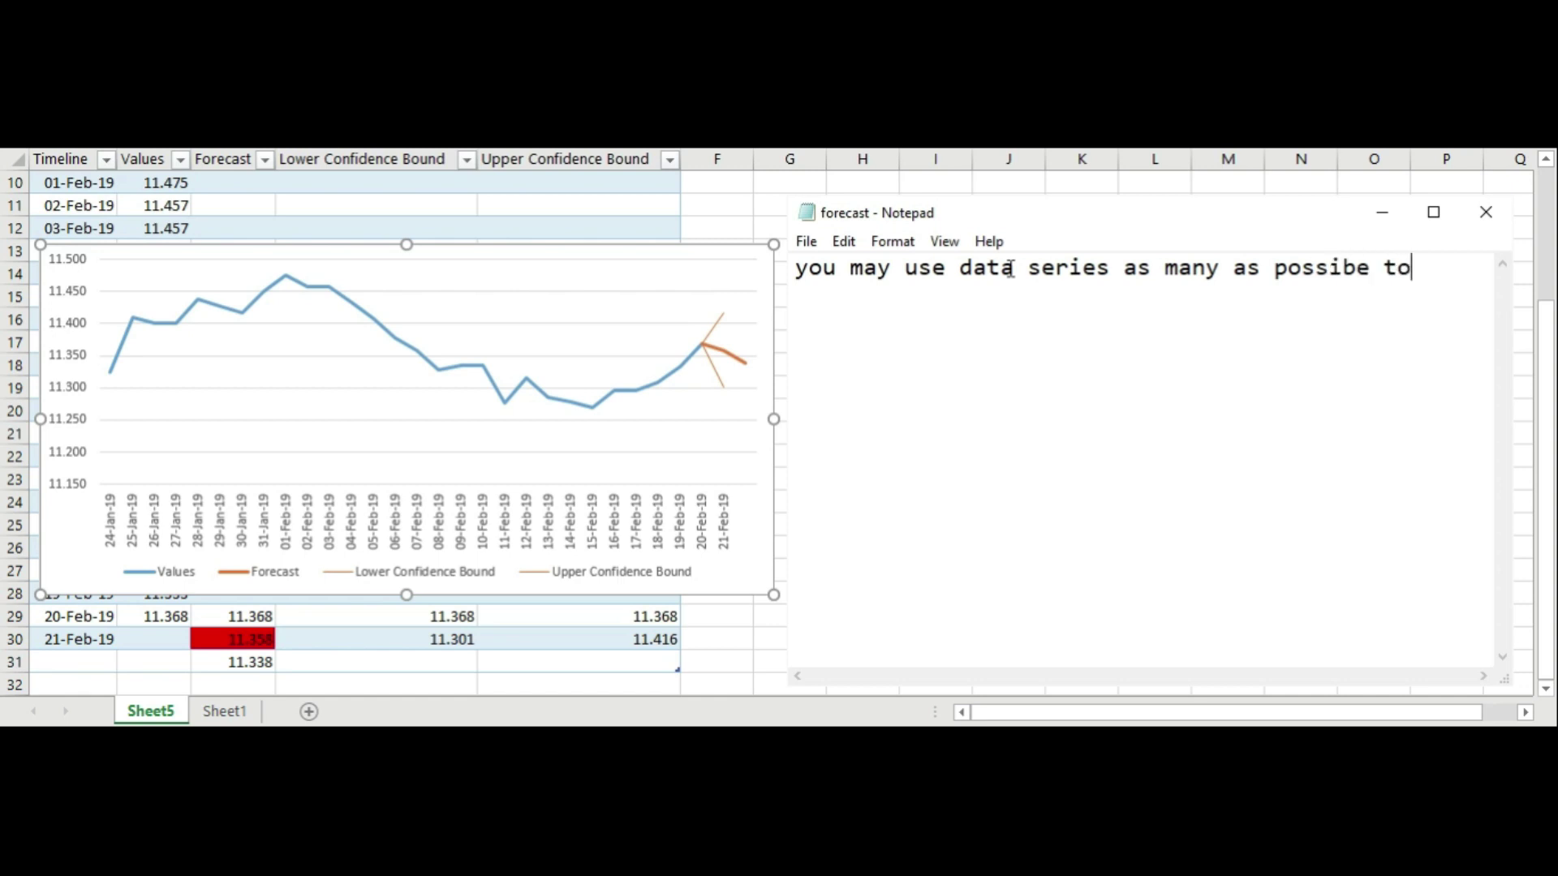
{"action": "type", "text": "make fore"}
{"action": "key", "text": "BackSpace"}
{"action": "type", "text": "cast more accurate"}
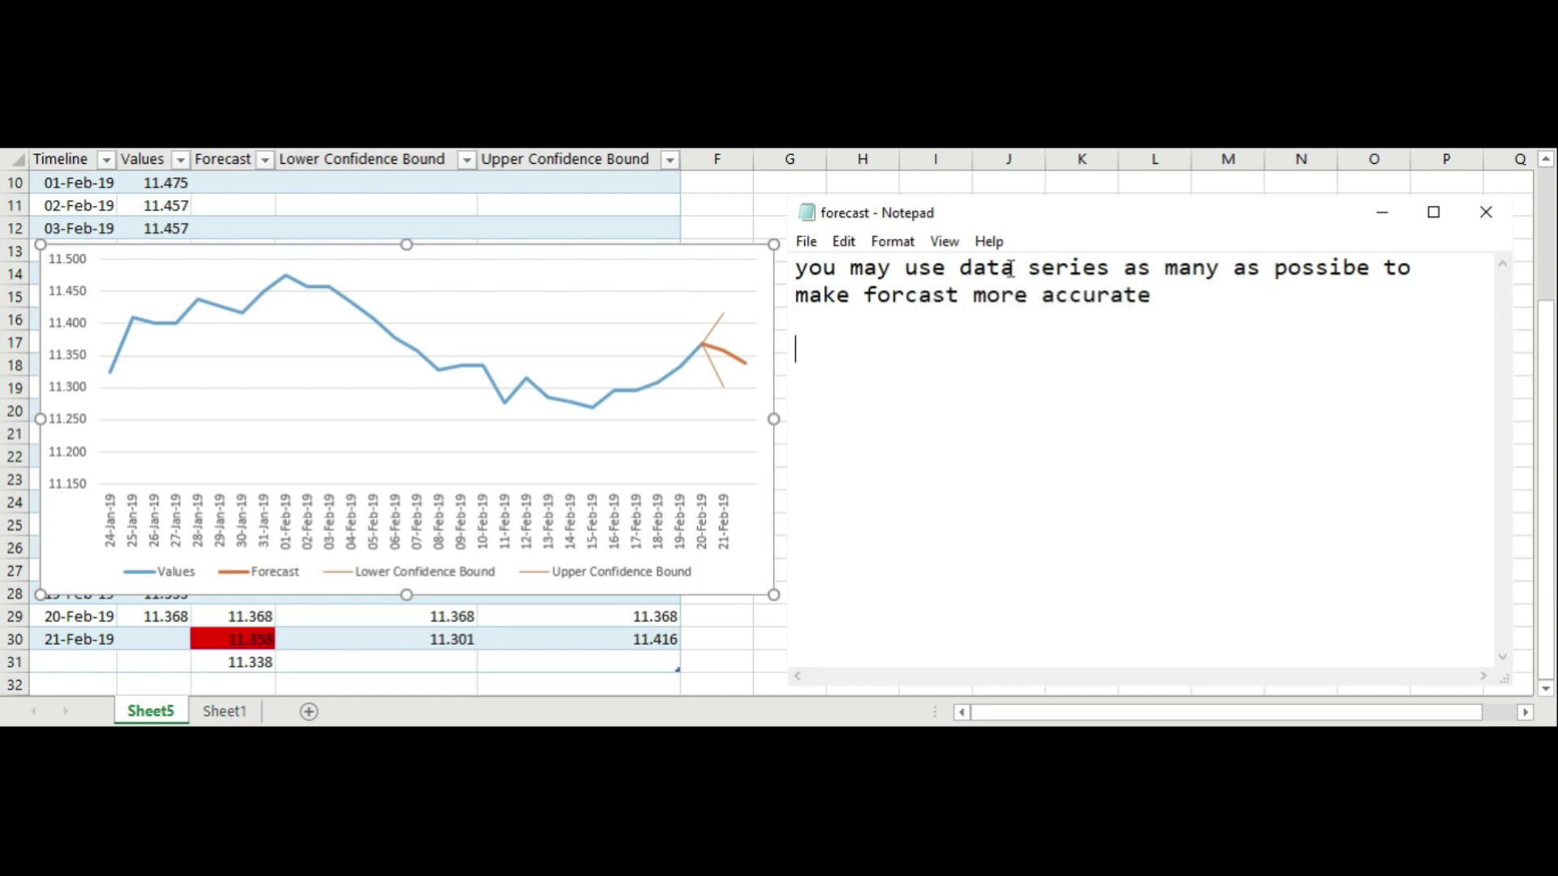
{"action": "type", "text": "suali"}
{"action": "type", "text": "llyi use"}
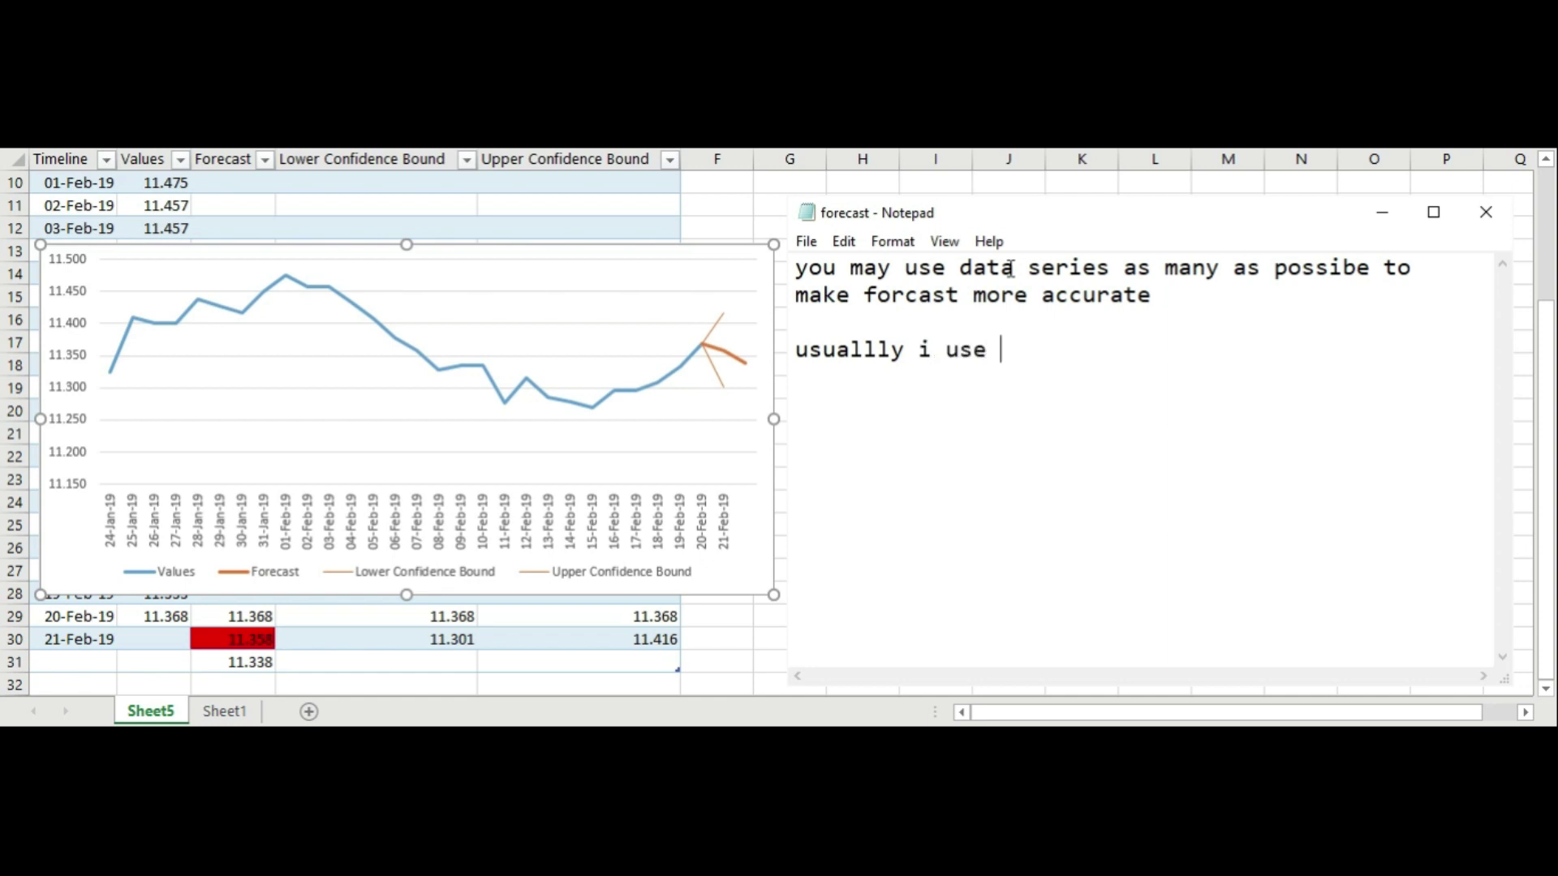
{"action": "type", "text": "100"}
{"action": "type", "text": "da"}
{"action": "key", "text": "BackSpace"}
{"action": "key", "text": "BackSpace"}
{"action": "type", "text": "200 dataseire"}
{"action": "key", "text": "BackSpace"}
{"action": "key", "text": "BackSpace"}
{"action": "key", "text": "BackSpace"}
{"action": "type", "text": "ies"}
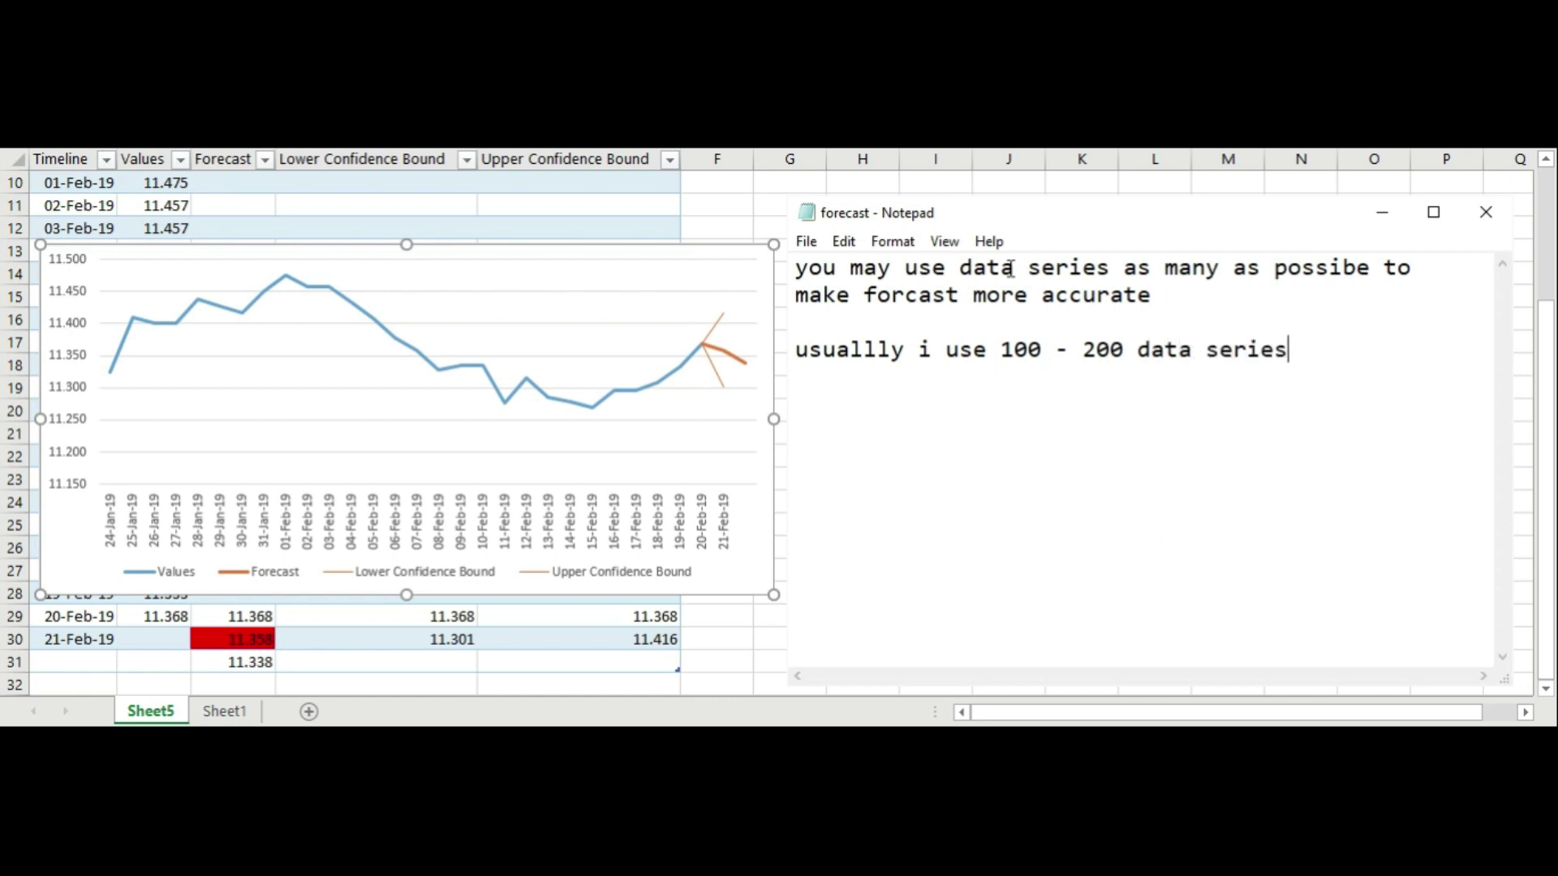
{"action": "type", "text": " to make fore"}
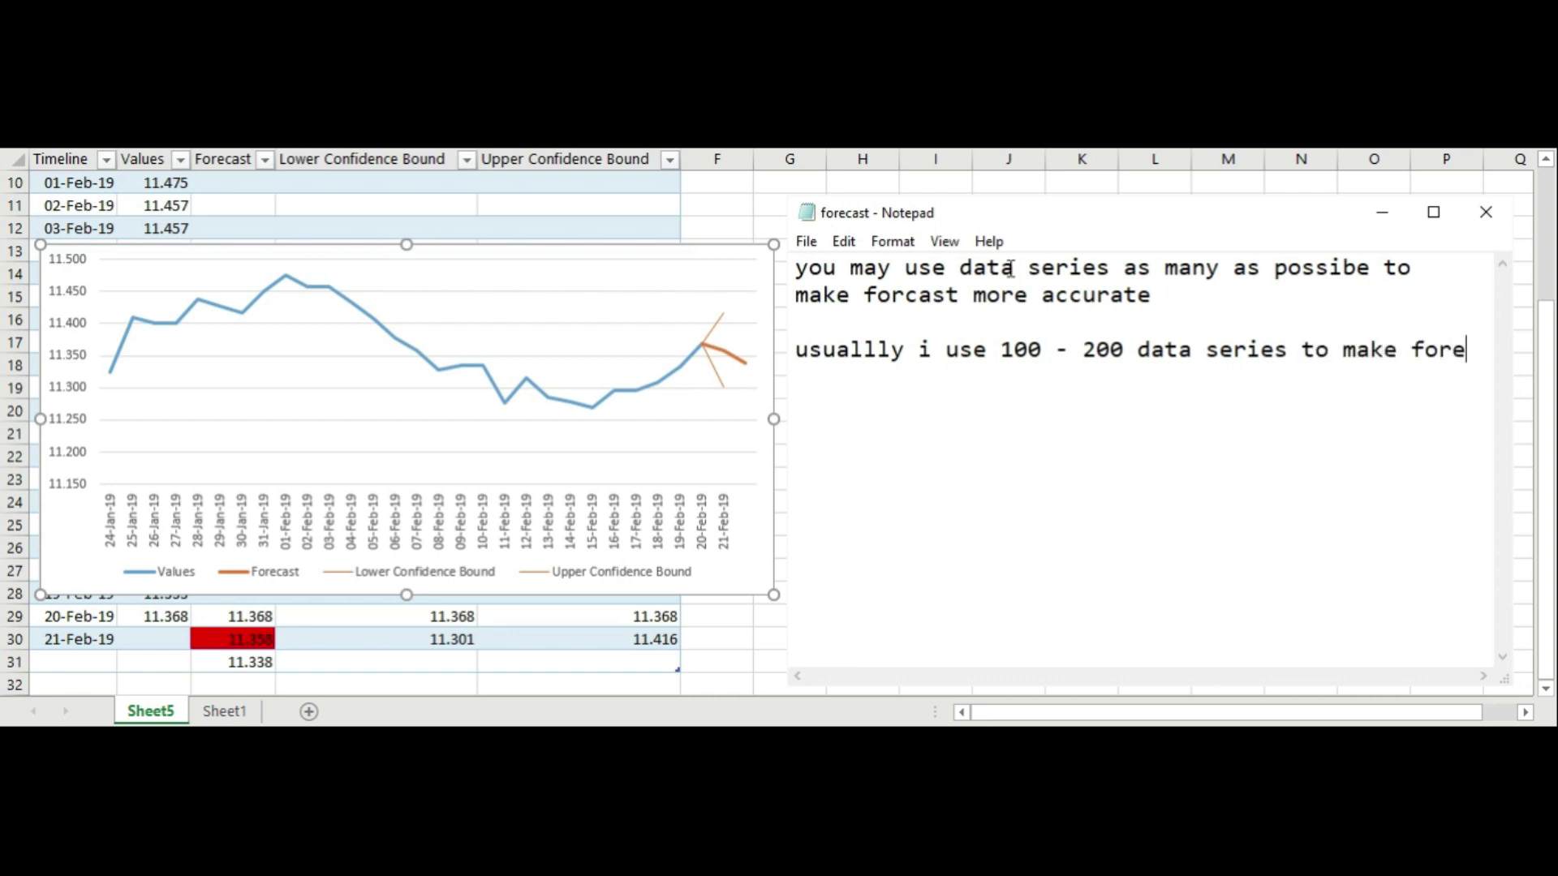
{"action": "key", "text": "BackSpace"}
{"action": "key", "text": "BackSpace"}
{"action": "key", "text": "BackSpace"}
{"action": "type", "text": "forecast moreaccurate"}
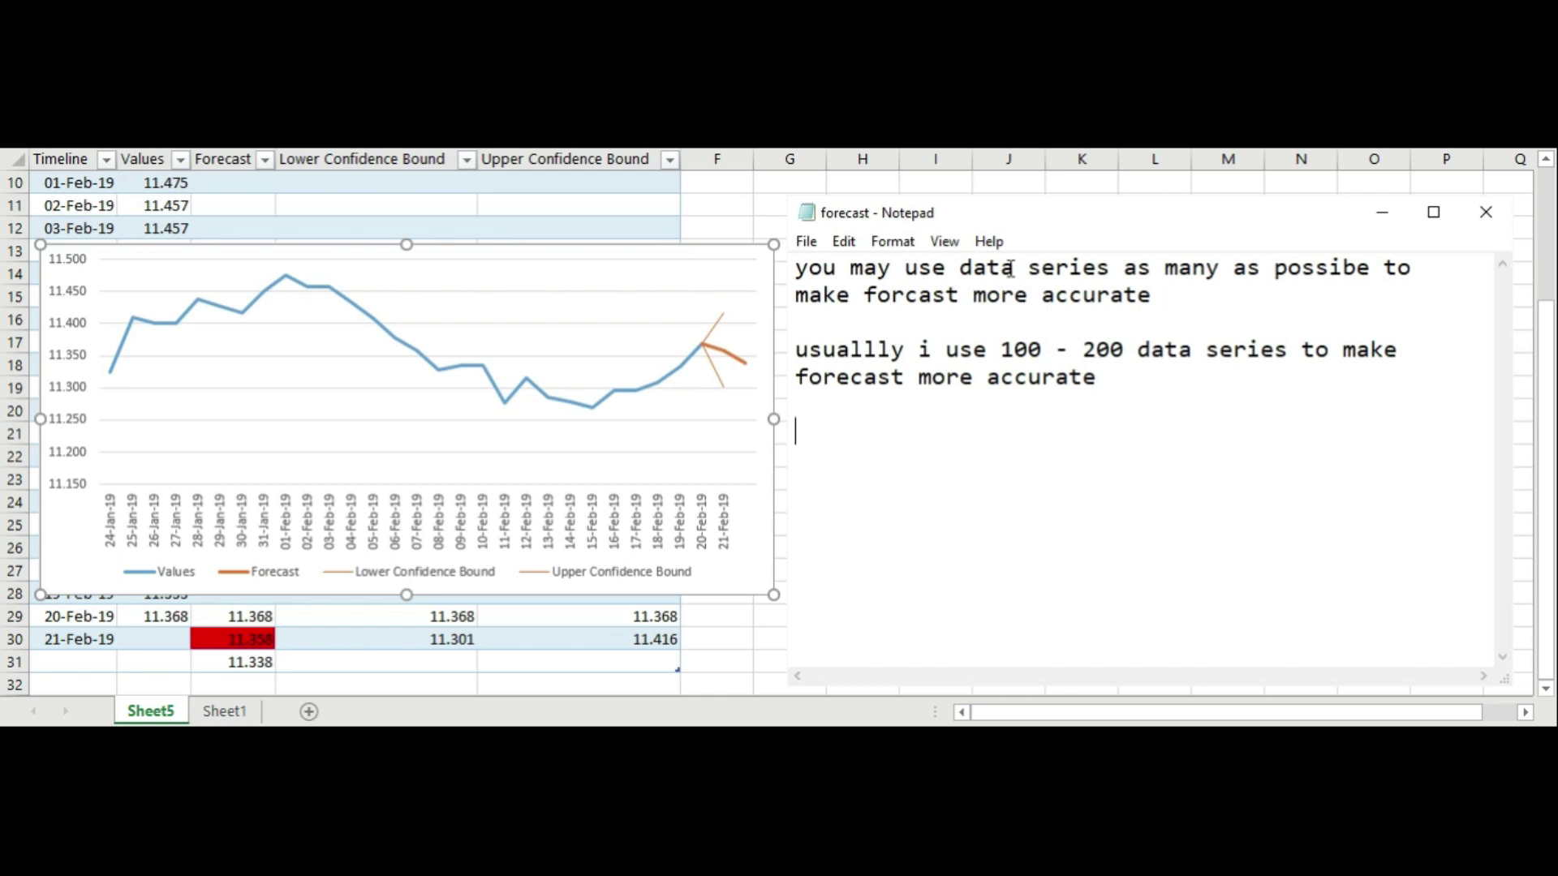
{"action": "type", "text": "ut,"}
{"action": "type", "text": "it;s"}
Add 'it is up to you...', end the tutorial, and mention forecasting real-time data later.
{"action": "key", "text": "BackSpace"}
{"action": "key", "text": "BackSpace"}
{"action": "type", "text": "is up to you"}
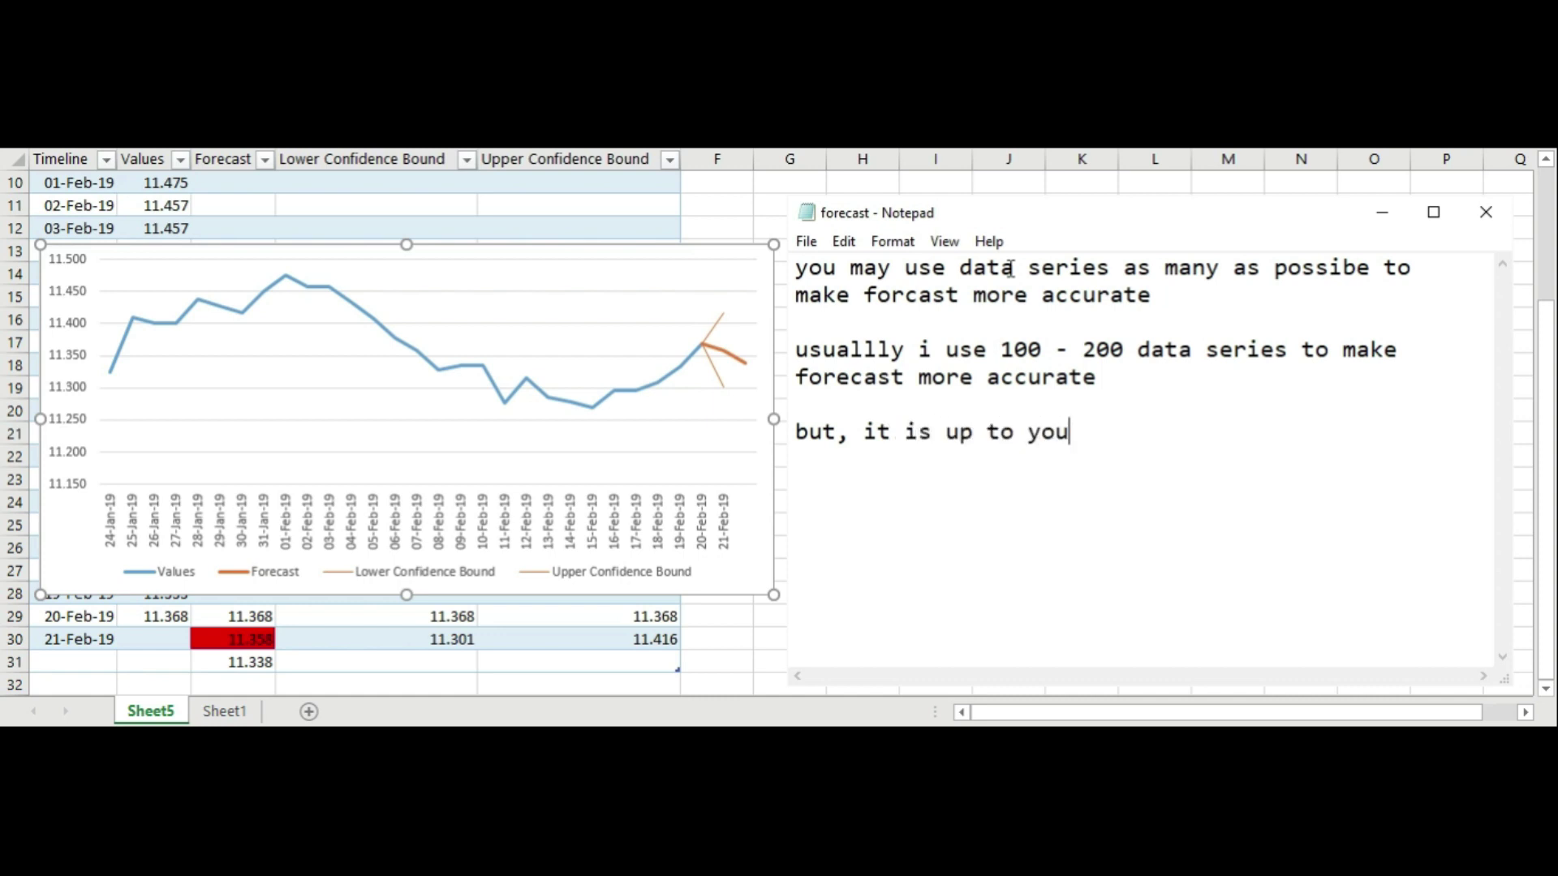
{"action": "type", "text": "...  "}
{"action": "type", "text": "oke, i "}
{"action": "type", "text": "wiil end "}
{"action": "type", "text": "this tutori"}
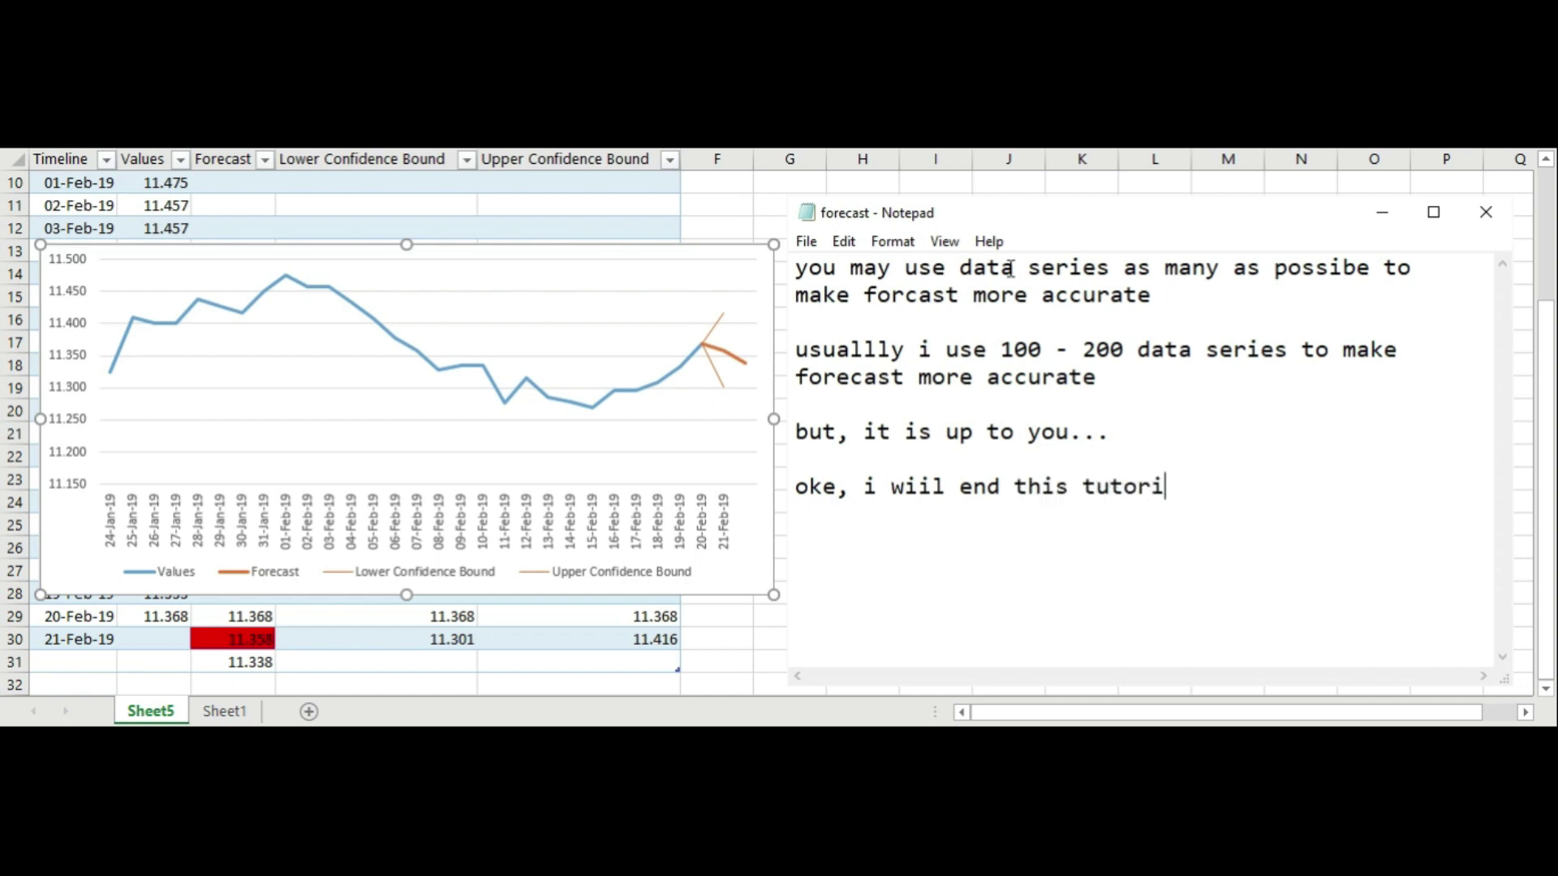
{"action": "key", "text": "BackSpace"}
{"action": "type", "text": "l"}
{"action": "type", "text": "latte"}
{"action": "key", "text": "BackSpace"}
{"action": "key", "text": "BackSpace"}
{"action": "key", "text": "BackSpace"}
{"action": "type", "text": "att"}
{"action": "key", "text": "BackSpace"}
{"action": "key", "text": "BackSpace"}
{"action": "key", "text": "BackSpace"}
{"action": "type", "text": "tte"}
{"action": "type", "text": ", iwil"}
{"action": "key", "text": "BackSpace"}
{"action": "key", "text": "BackSpace"}
{"action": "key", "text": "BackSpace"}
{"action": "type", "text": "will forecast"}
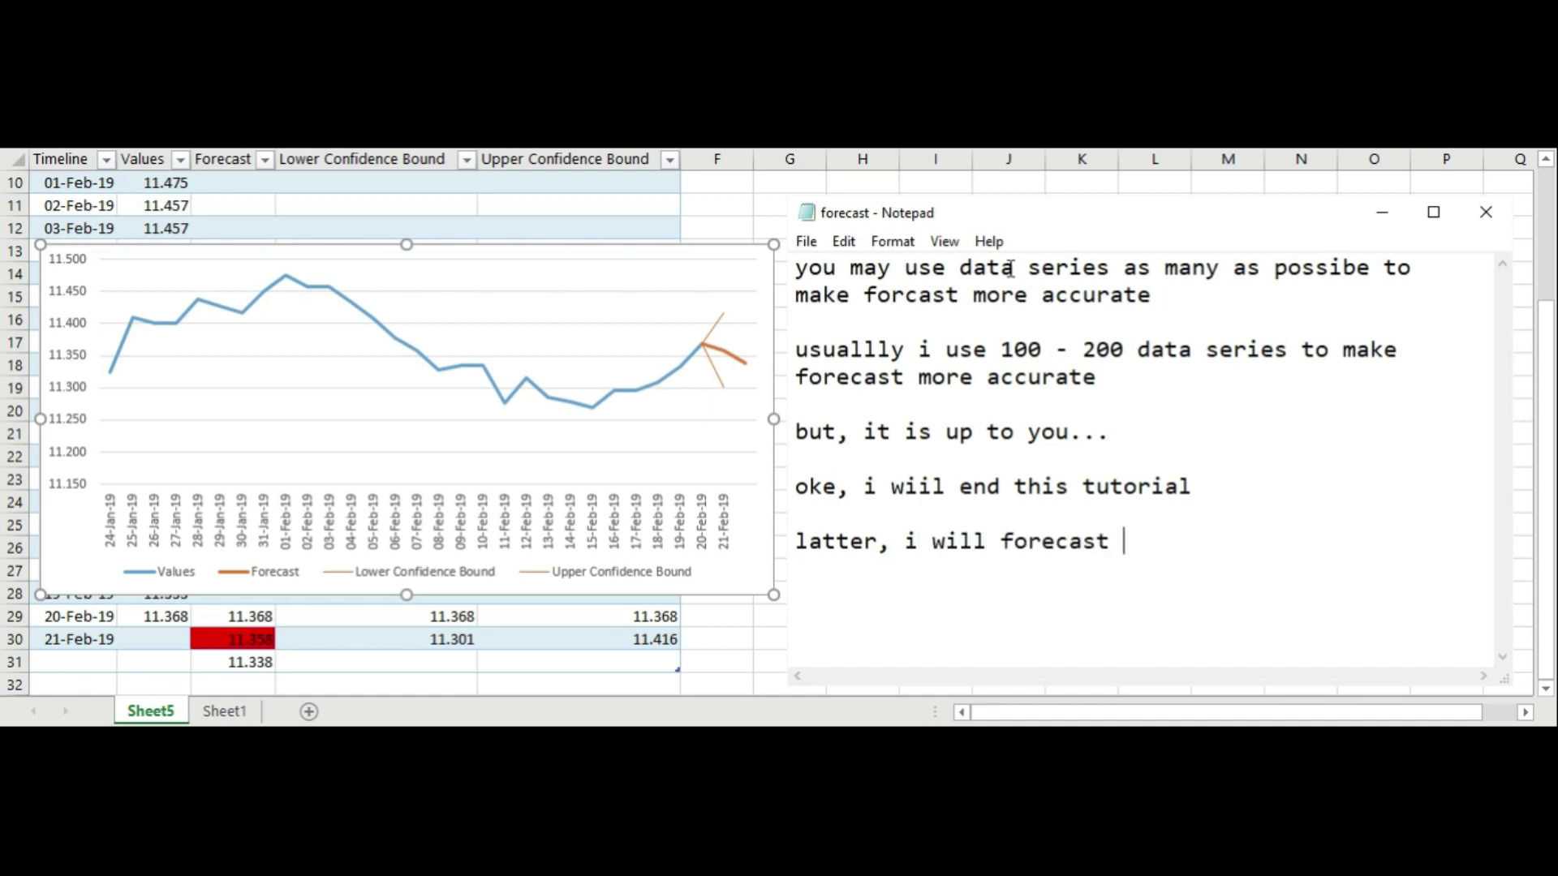
{"action": "type", "text": " data at real time,"}
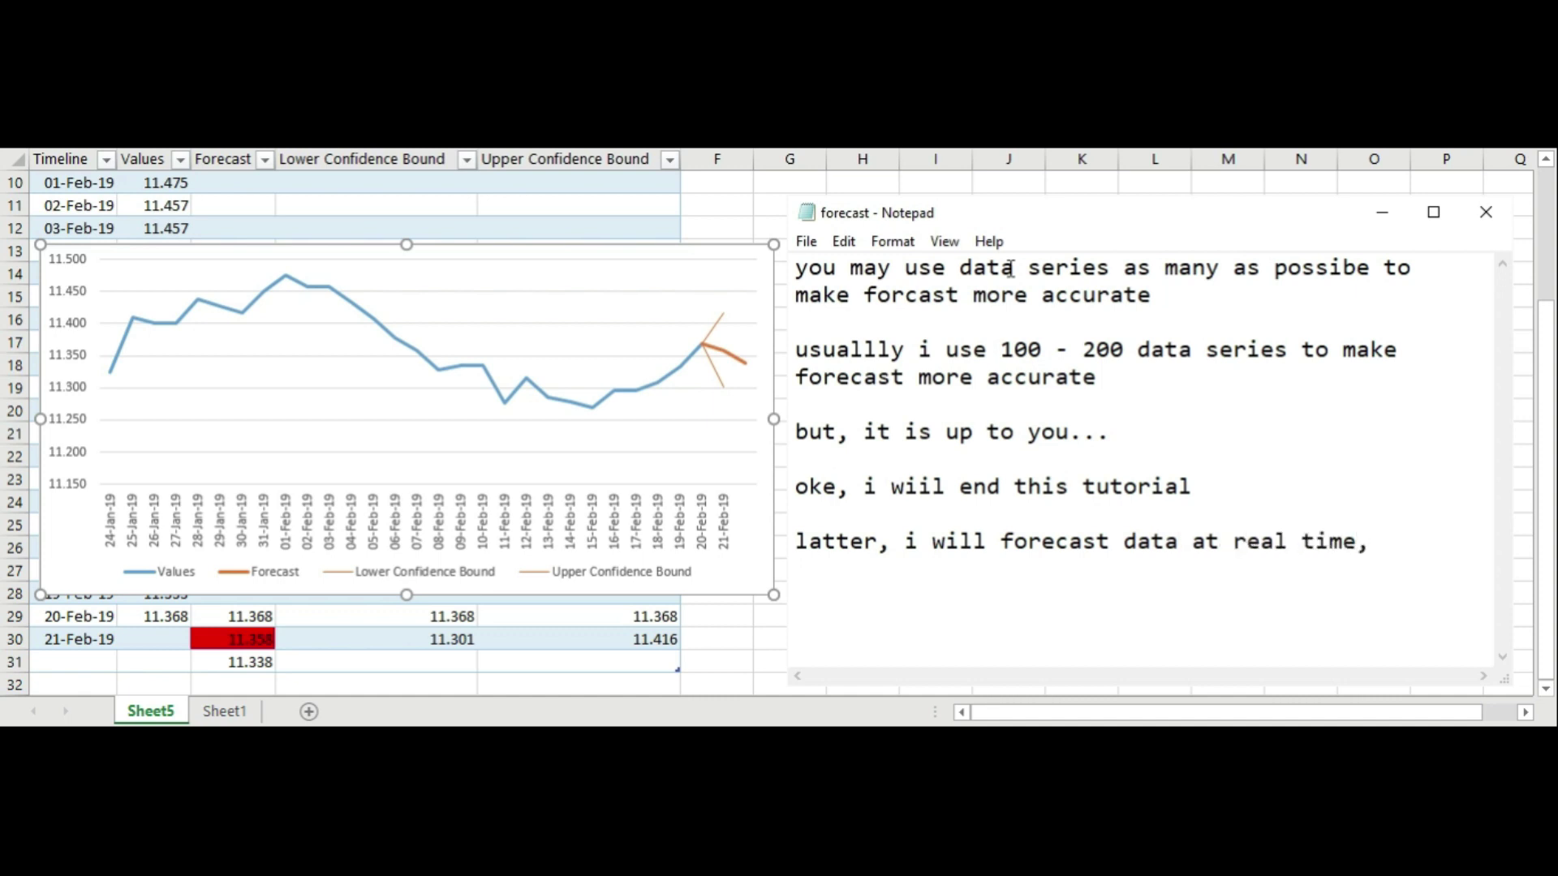
Add that this will show whether the forecast algorithm is accurate for price prediction.
{"action": "type", "text": "we can"}
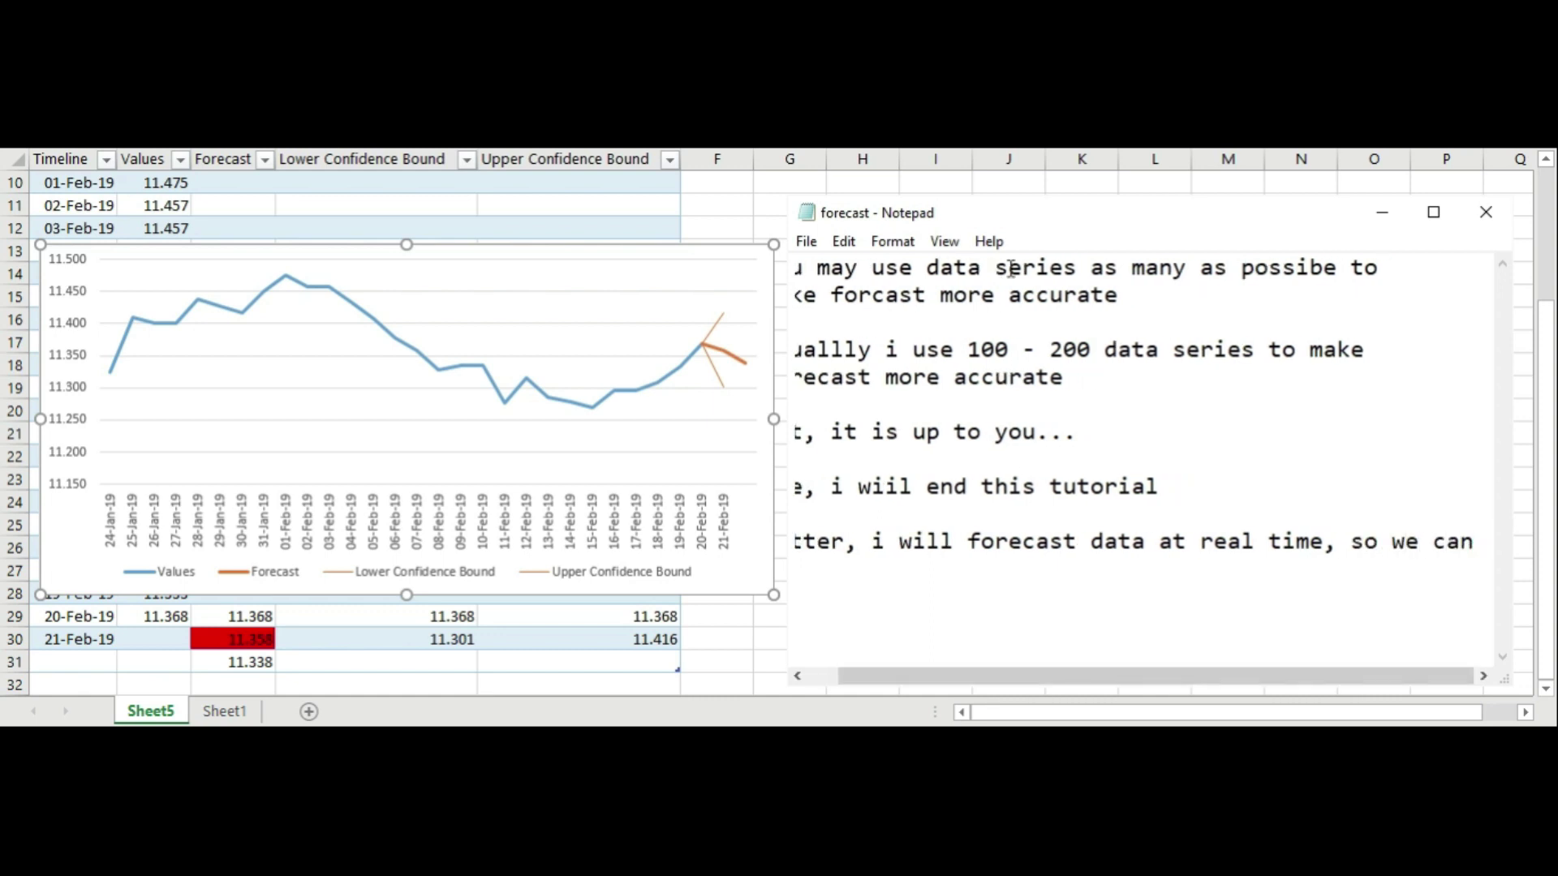
{"action": "key", "text": "Return"}
{"action": "type", "text": "see if this forecast algoritm i"}
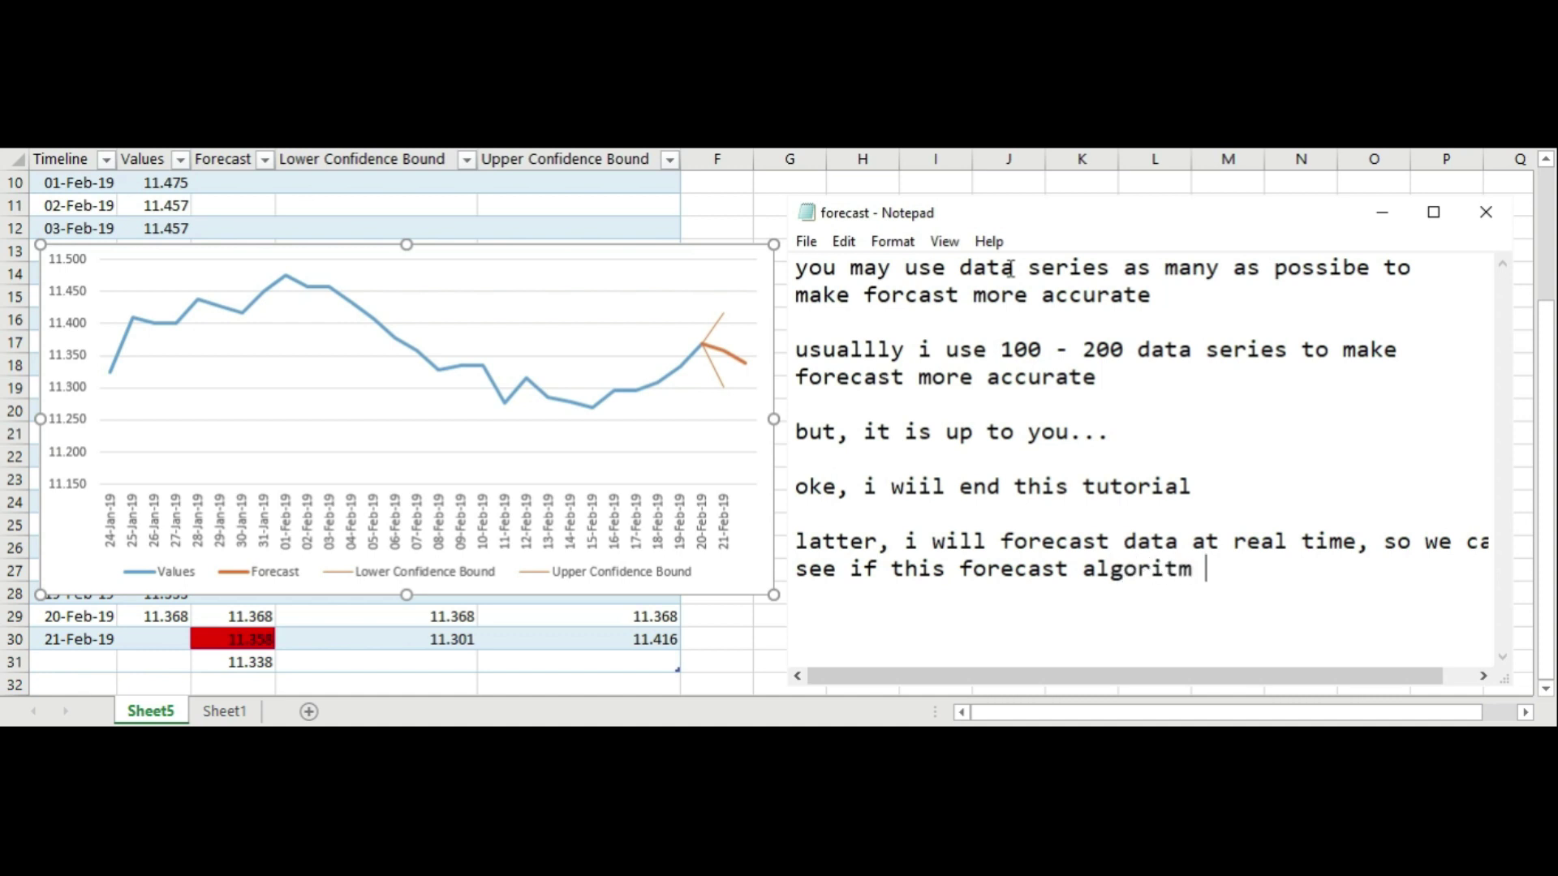
{"action": "type", "text": "s "}
{"action": "type", "text": "accurate "}
{"action": "type", "text": "fro"}
{"action": "key", "text": "Return"}
{"action": "key", "text": "BackSpace"}
{"action": "key", "text": "BackSpace"}
{"action": "type", "text": "or"}
{"action": "key", "text": "Return"}
{"action": "type", "text": "prediction"}
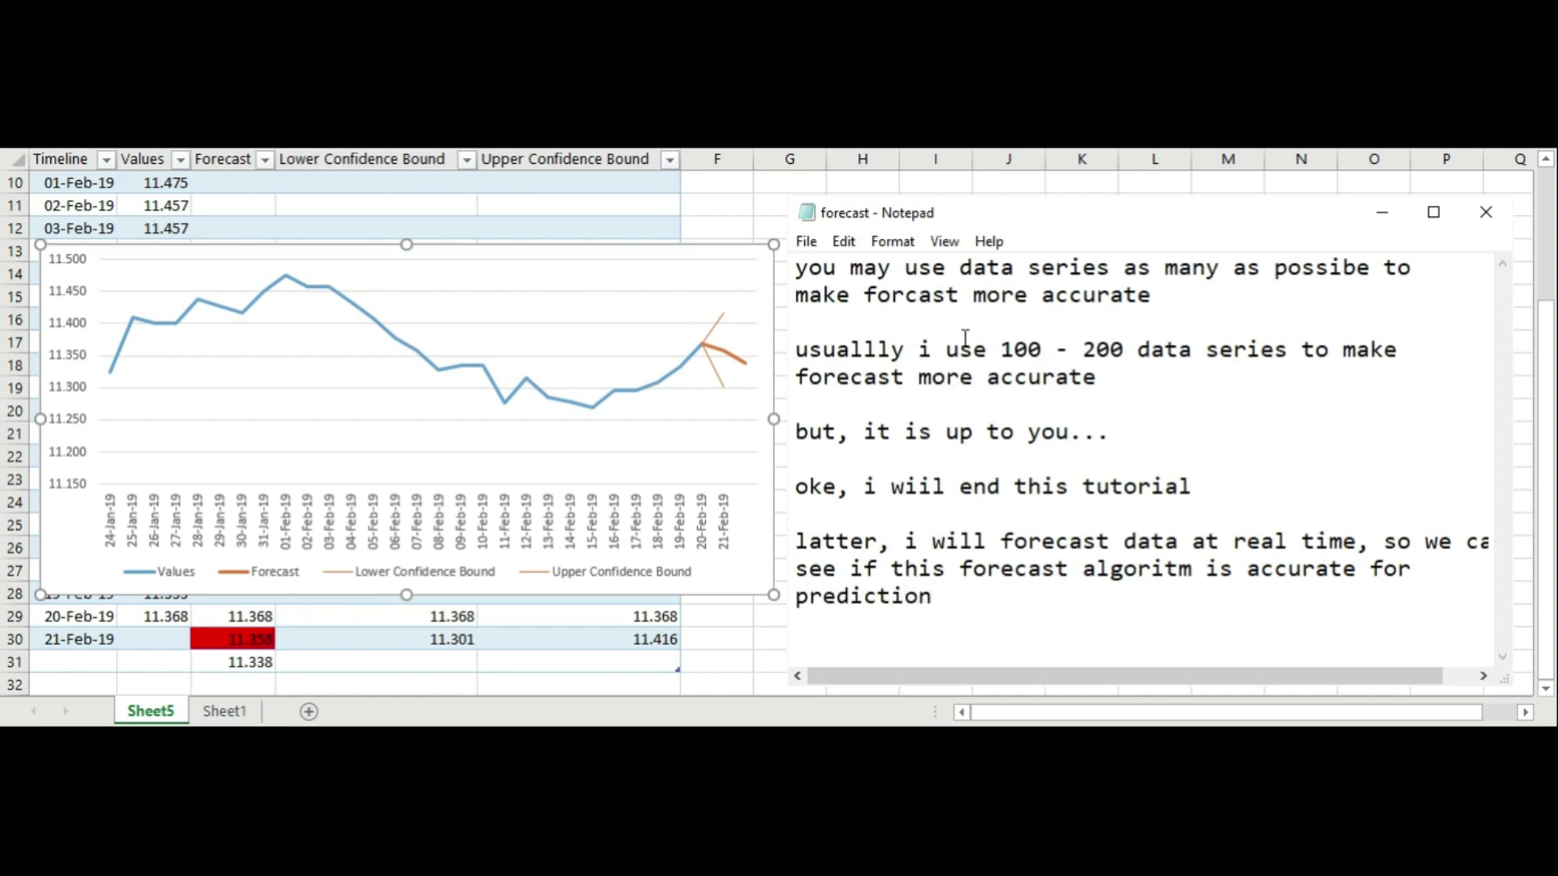
{"action": "type", "text": "orec"}
{"action": "type", "text": "pri"}
{"action": "type", "text": "ce"}
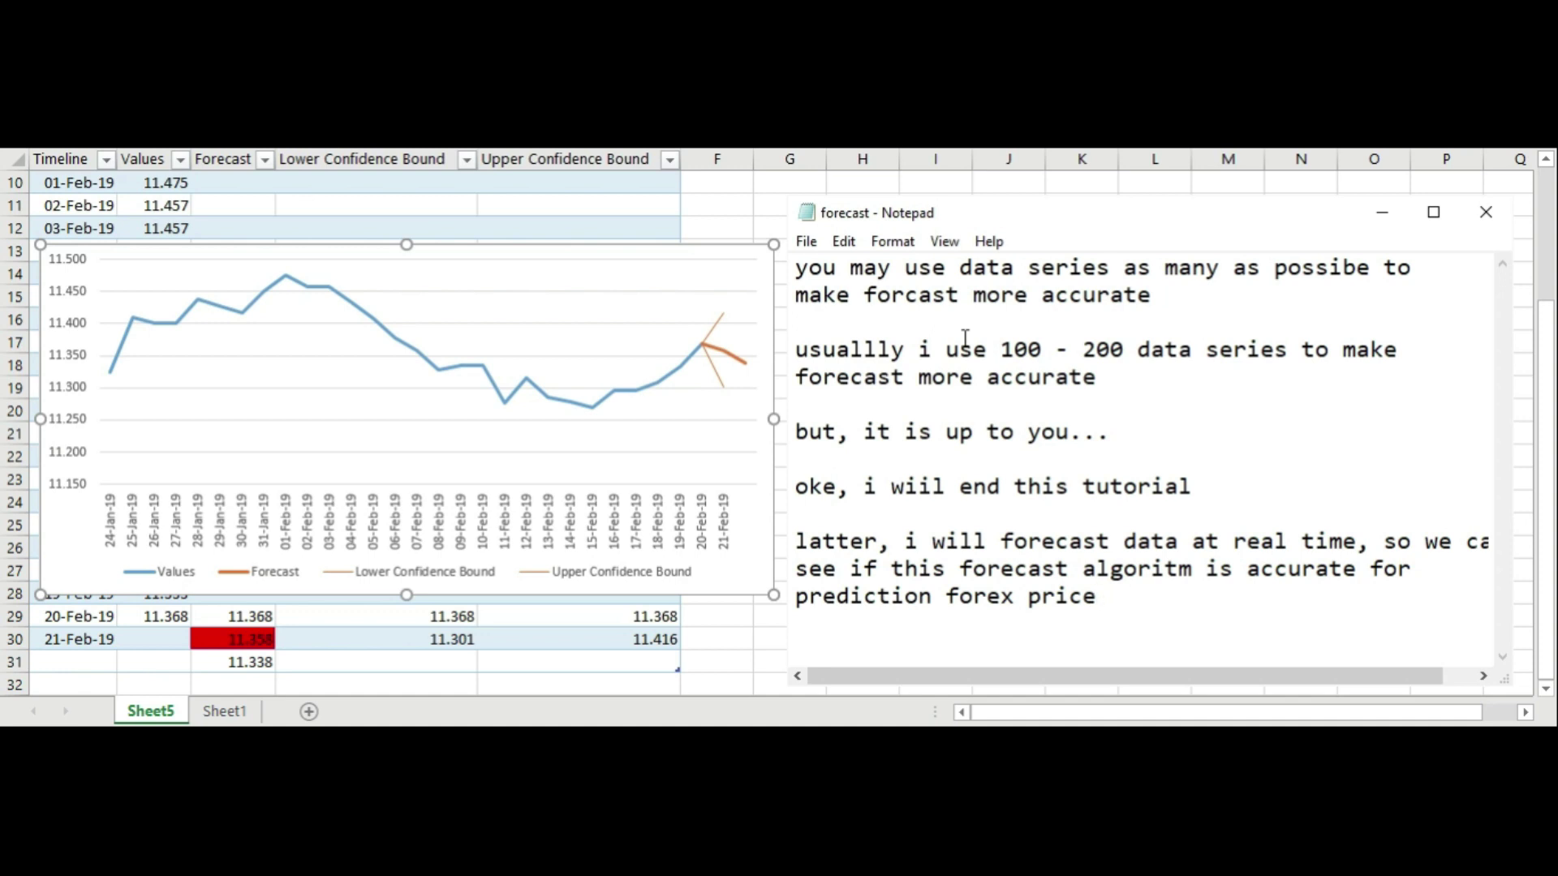
{"action": "key", "text": "Return"}
{"action": "key", "text": "Return"}
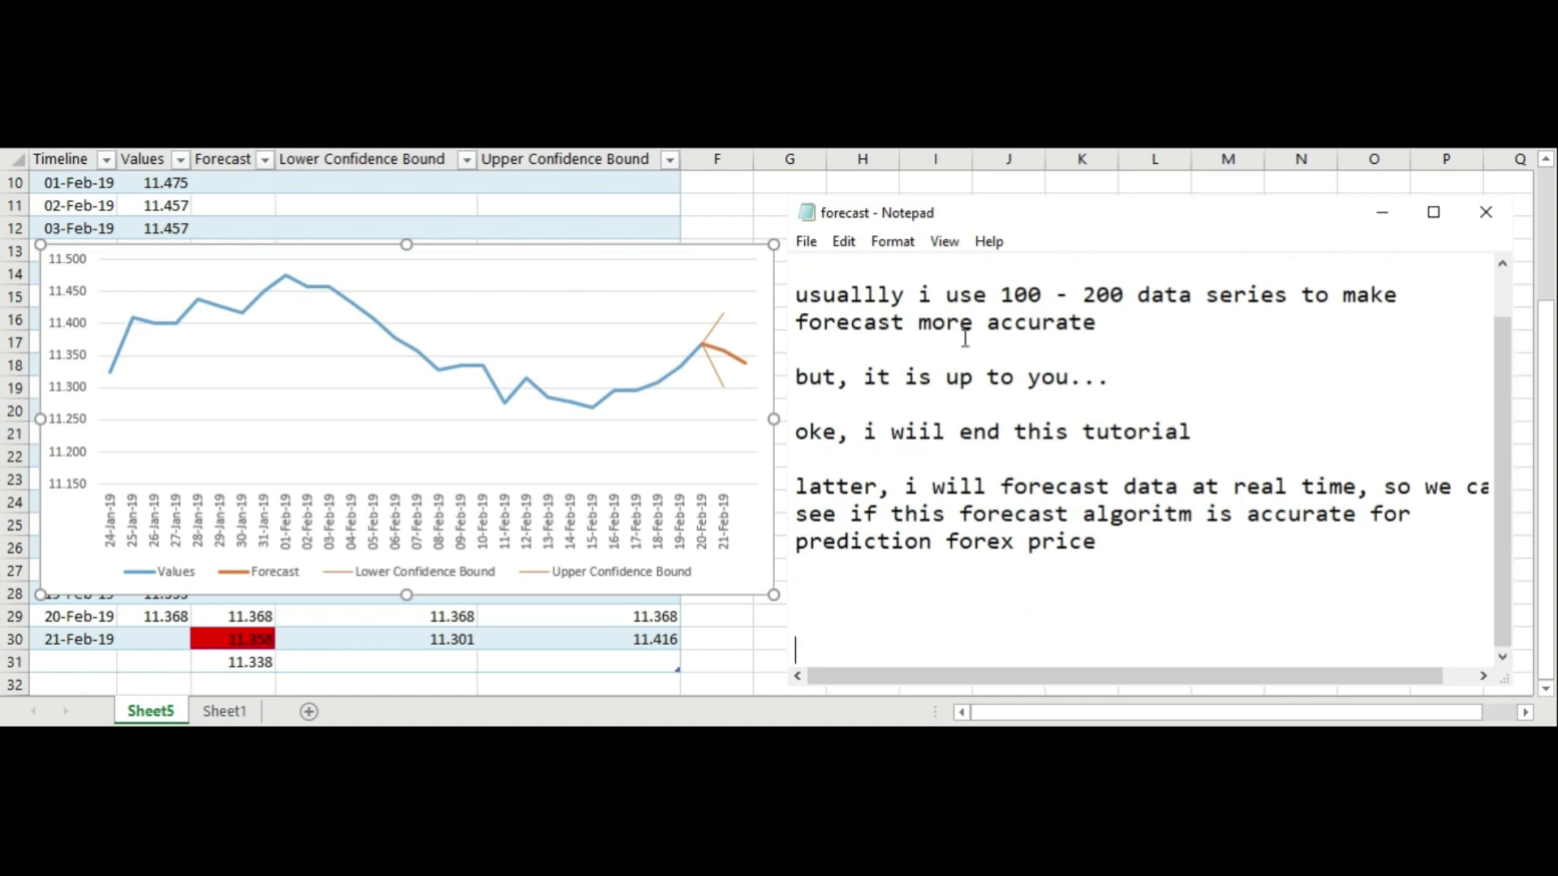
Type 'ok, see you in the next tutorial! thanks for watching' and 'don't forget to subscribe and like'.
{"action": "type", "text": "ok, see you "}
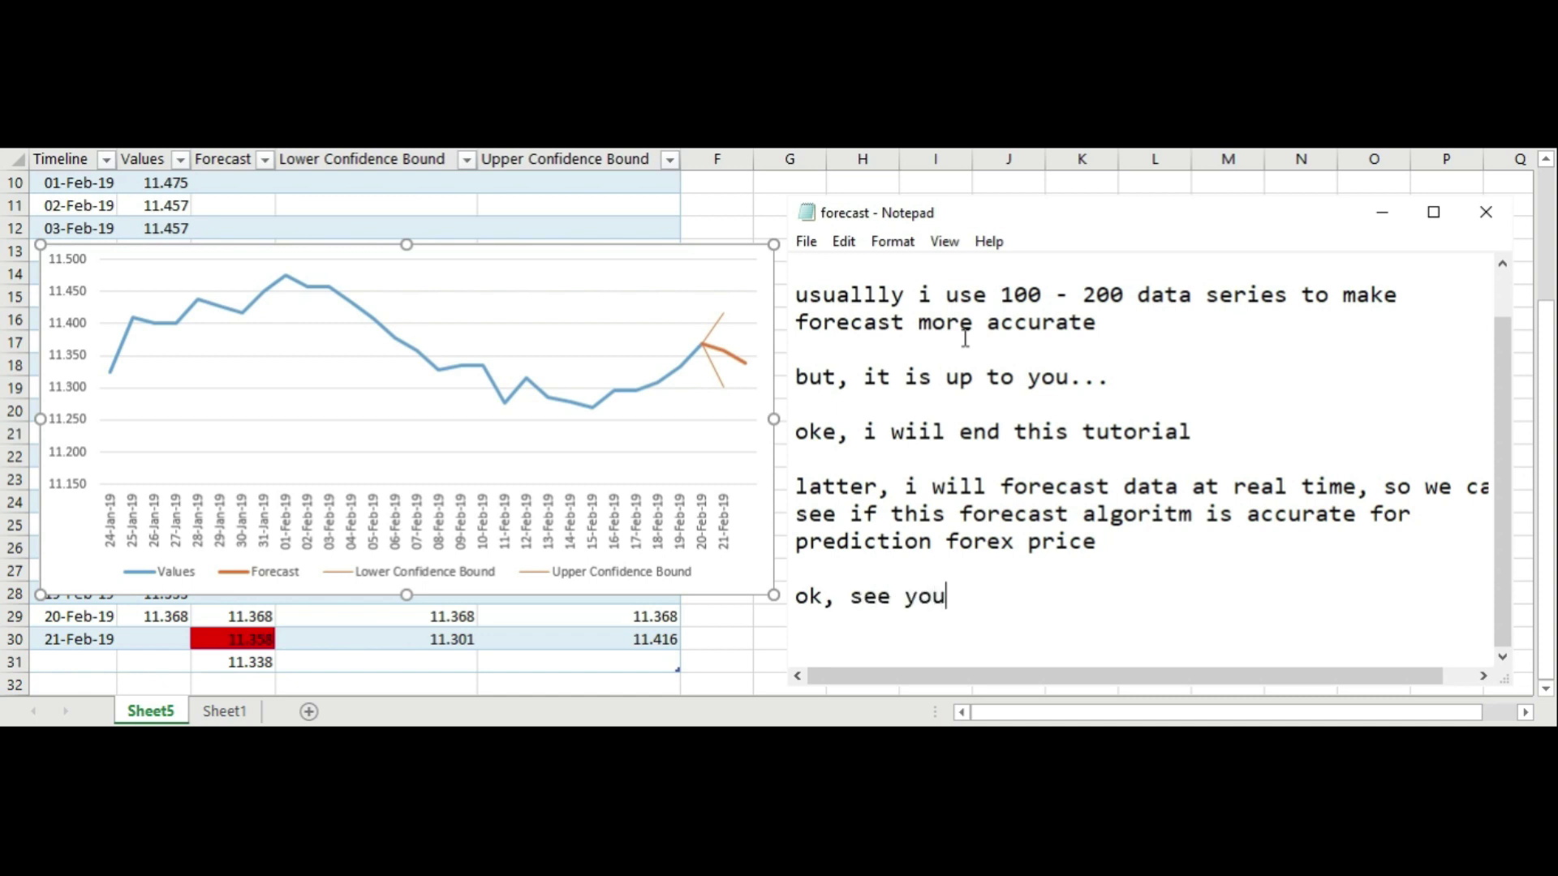
{"action": "type", "text": "in the next tutro"}
{"action": "key", "text": "BackSpace"}
{"action": "key", "text": "BackSpace"}
{"action": "type", "text": "oria"}
{"action": "key", "text": "BackSpace"}
{"action": "type", "text": "ial! "}
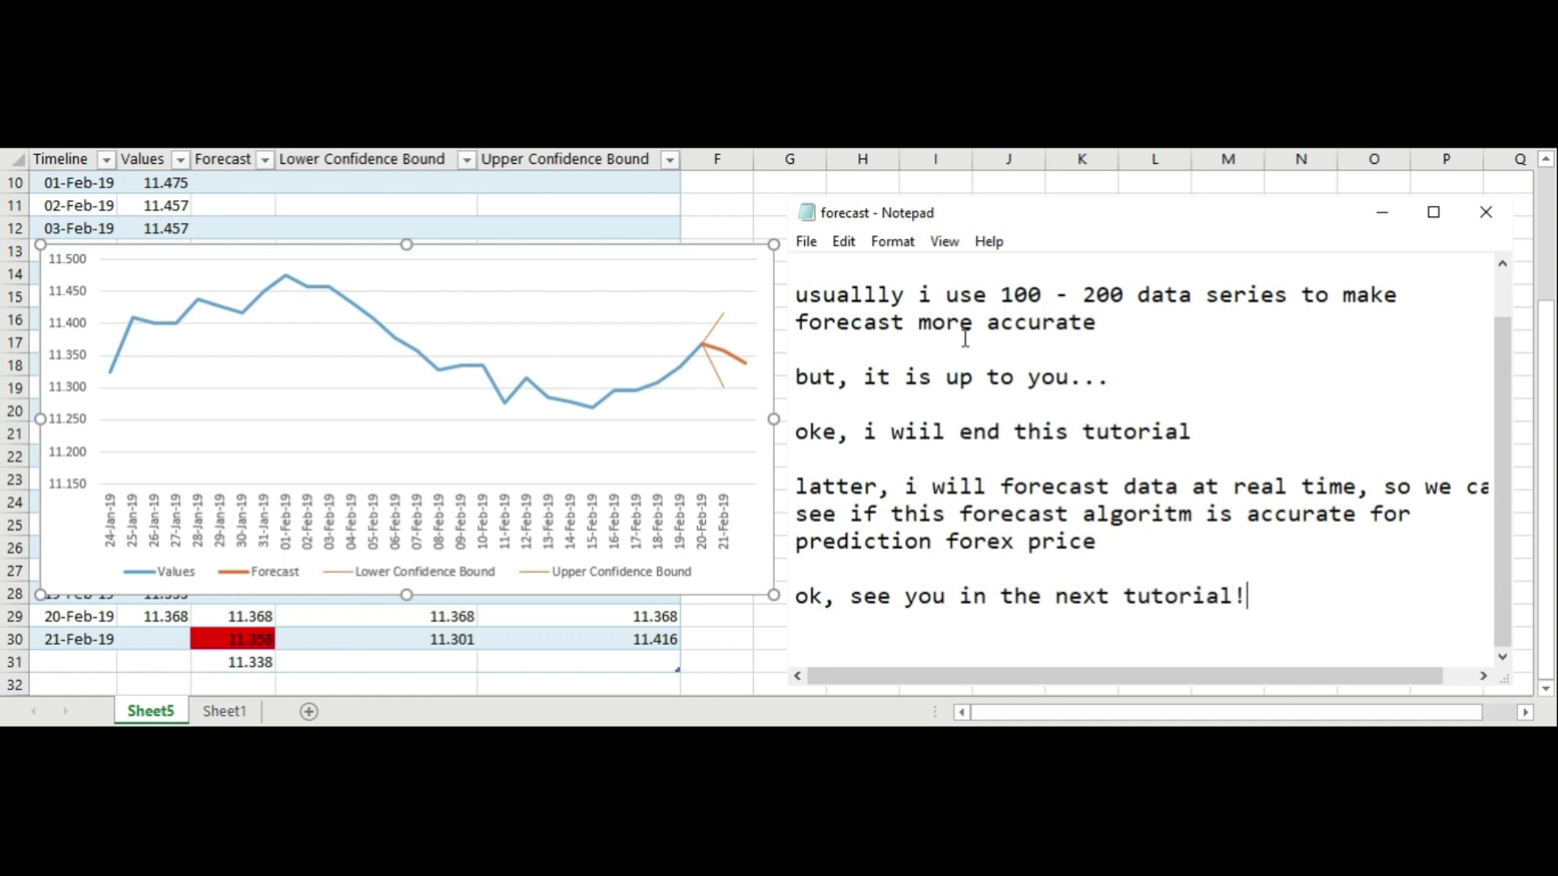
{"action": "type", "text": "tha"}
{"action": "key", "text": "BackSpace"}
{"action": "type", "text": "nks forwatching"}
{"action": "key", "text": "Return"}
{"action": "key", "text": "Return"}
{"action": "type", "text": "don't forget to subscribe and like!"}
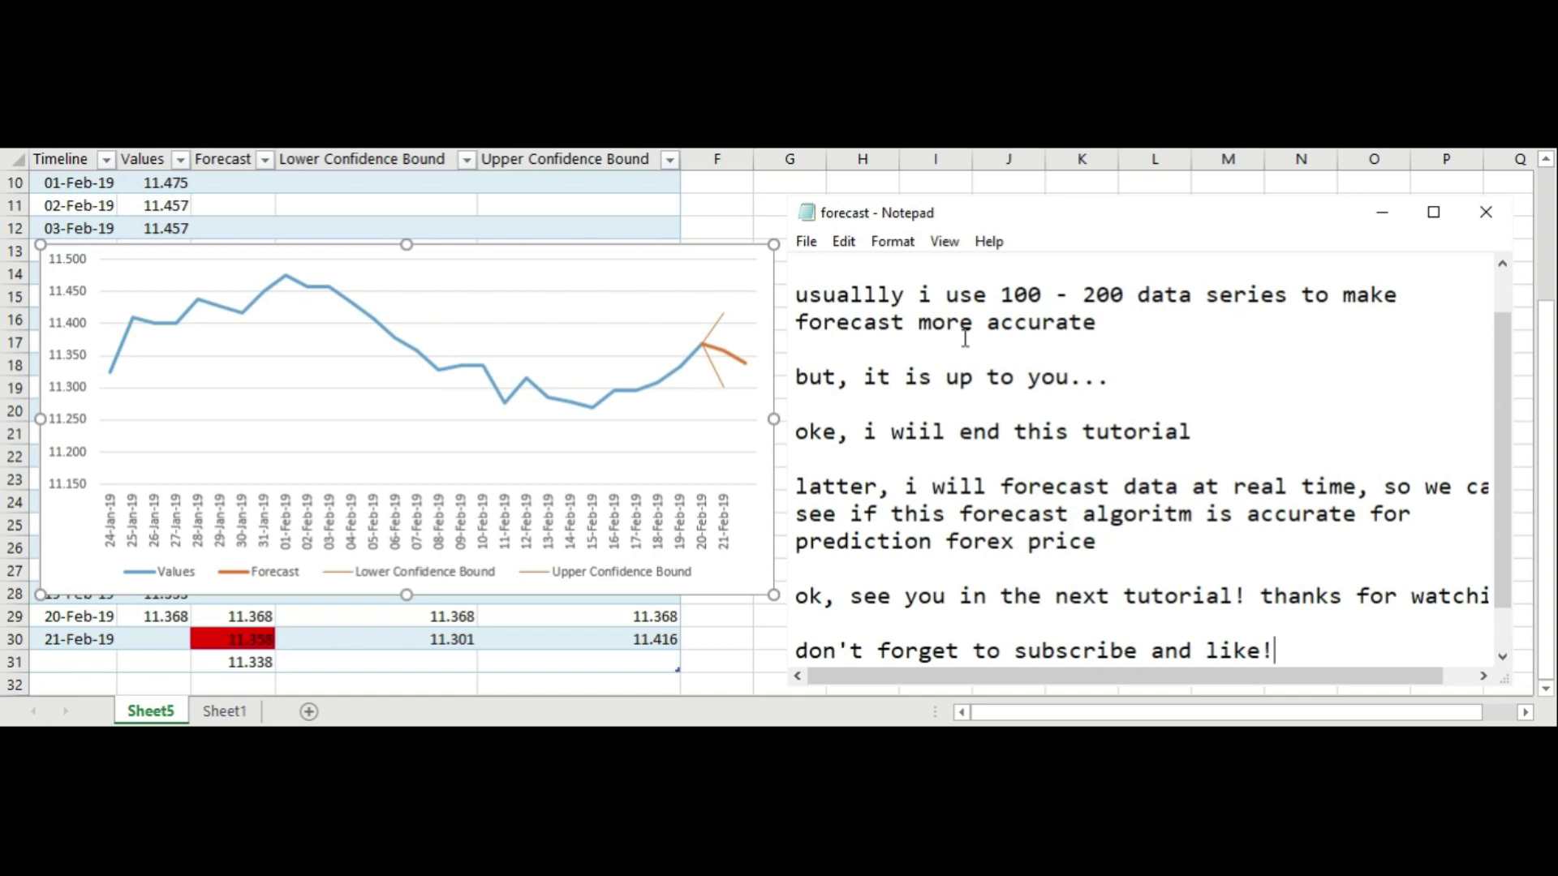